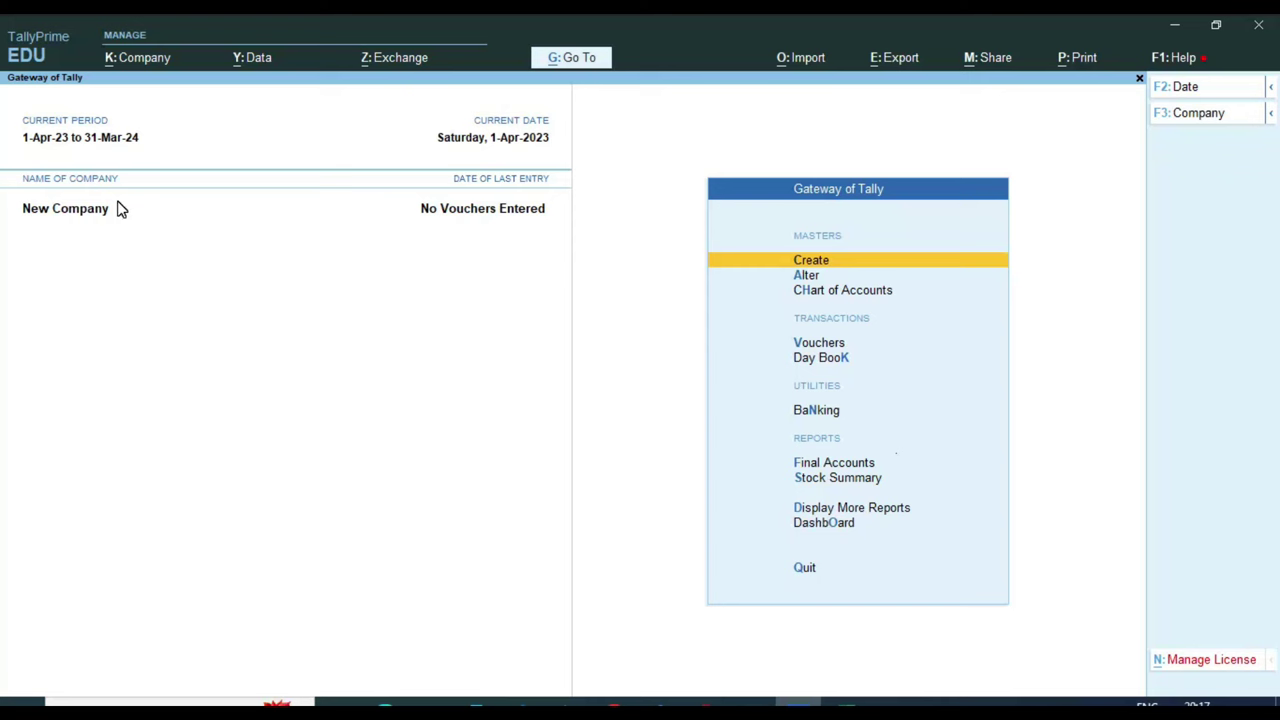
Open New Company's alteration form and review its Rajasthan address, 335051 pincode and 1-Apr-23 book start
click(158, 58)
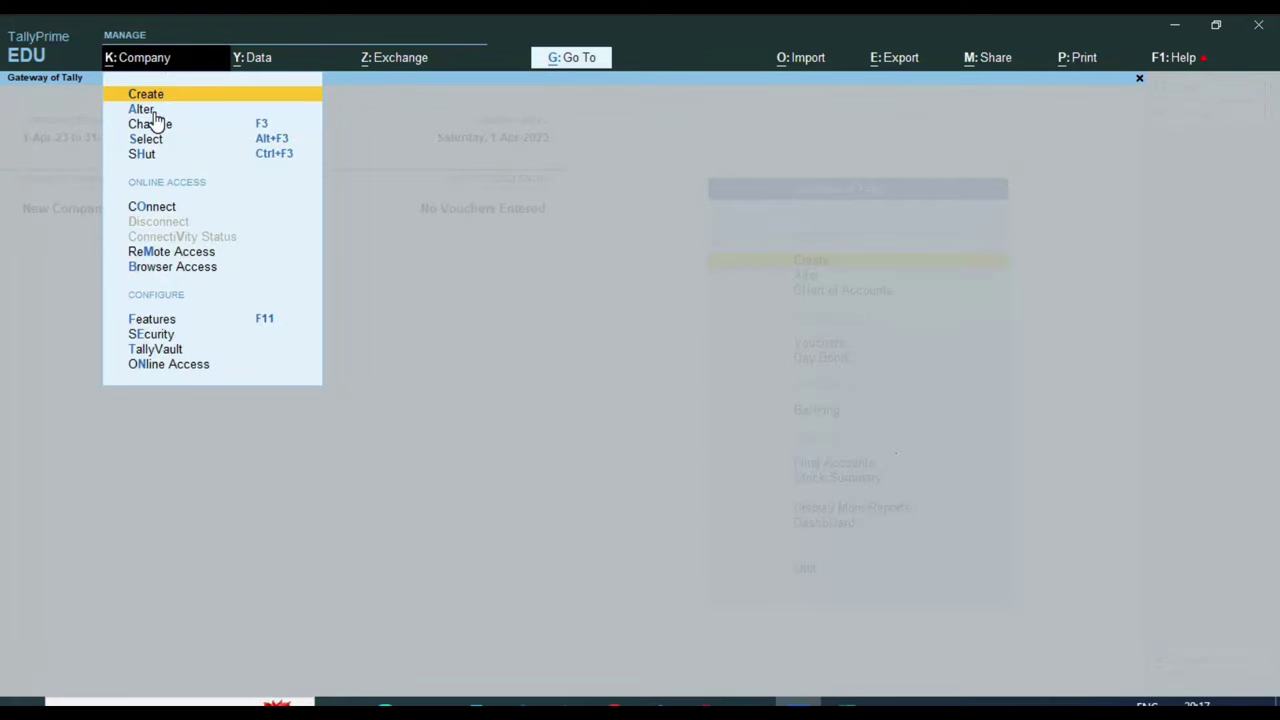
click(150, 110)
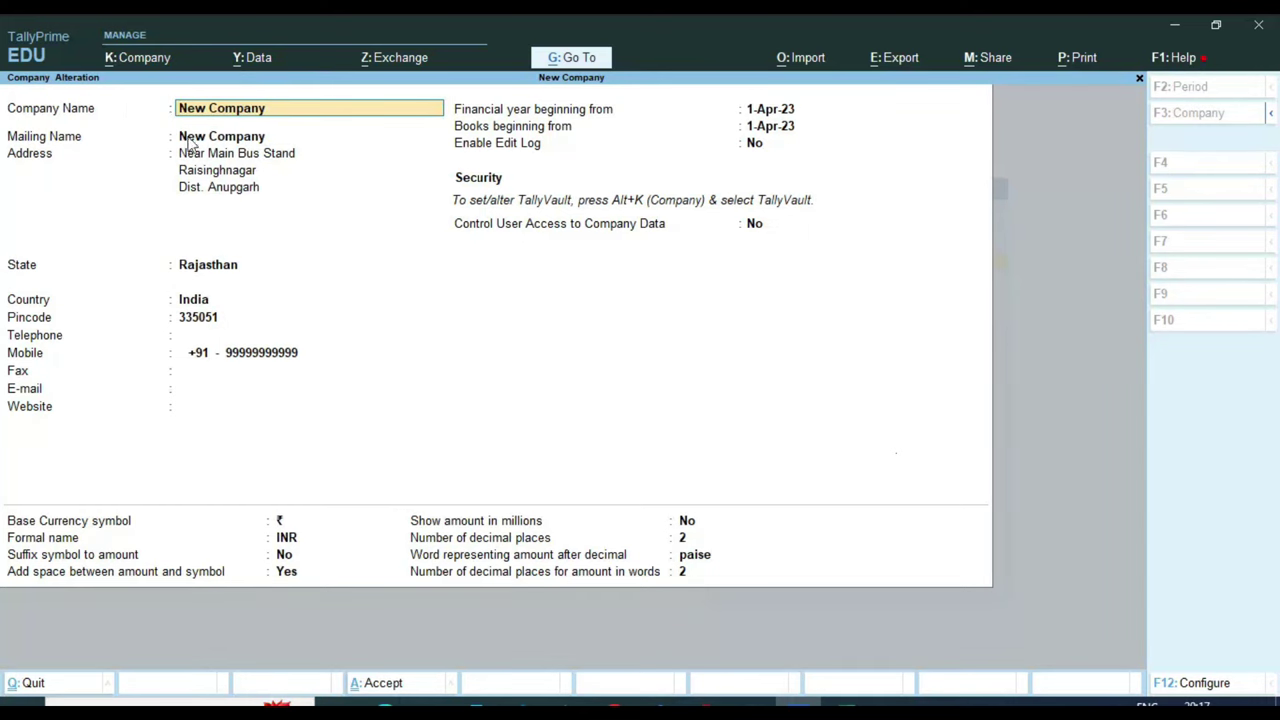
key(ctrl)
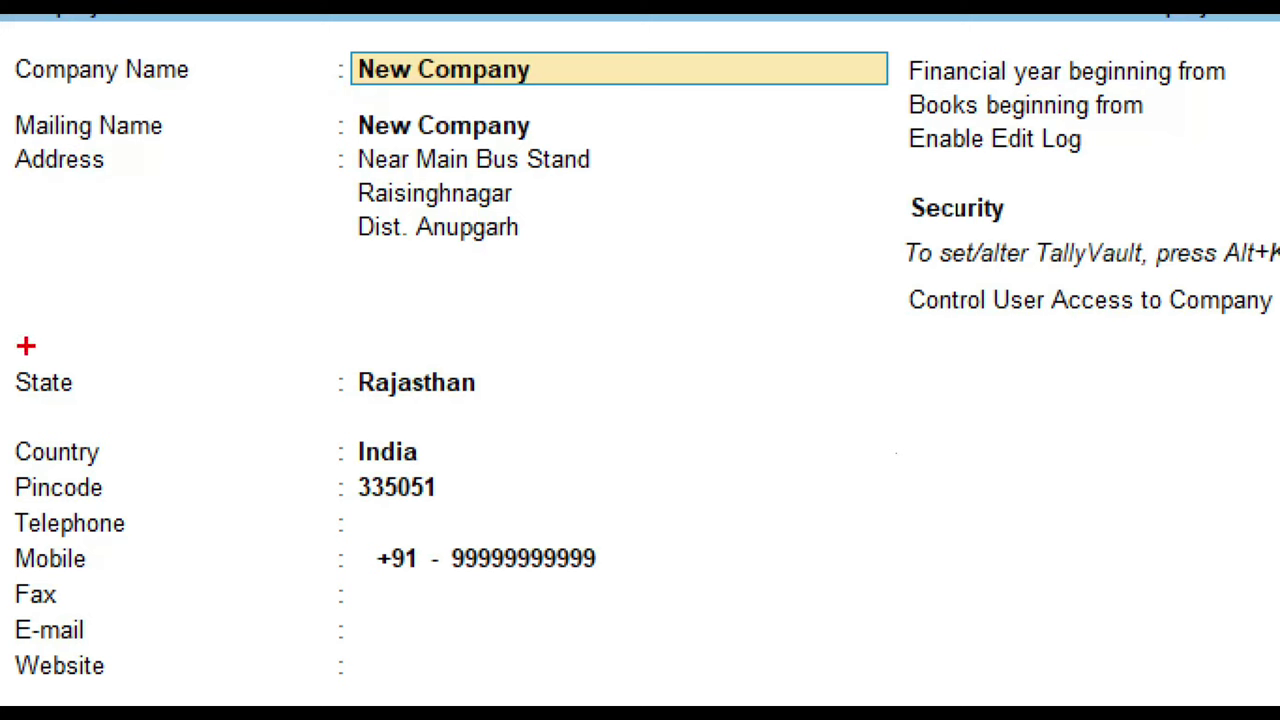
mouse_move(10, 336)
mouse_down()
mouse_move(18, 396)
mouse_move(336, 420)
mouse_move(562, 417)
mouse_up()
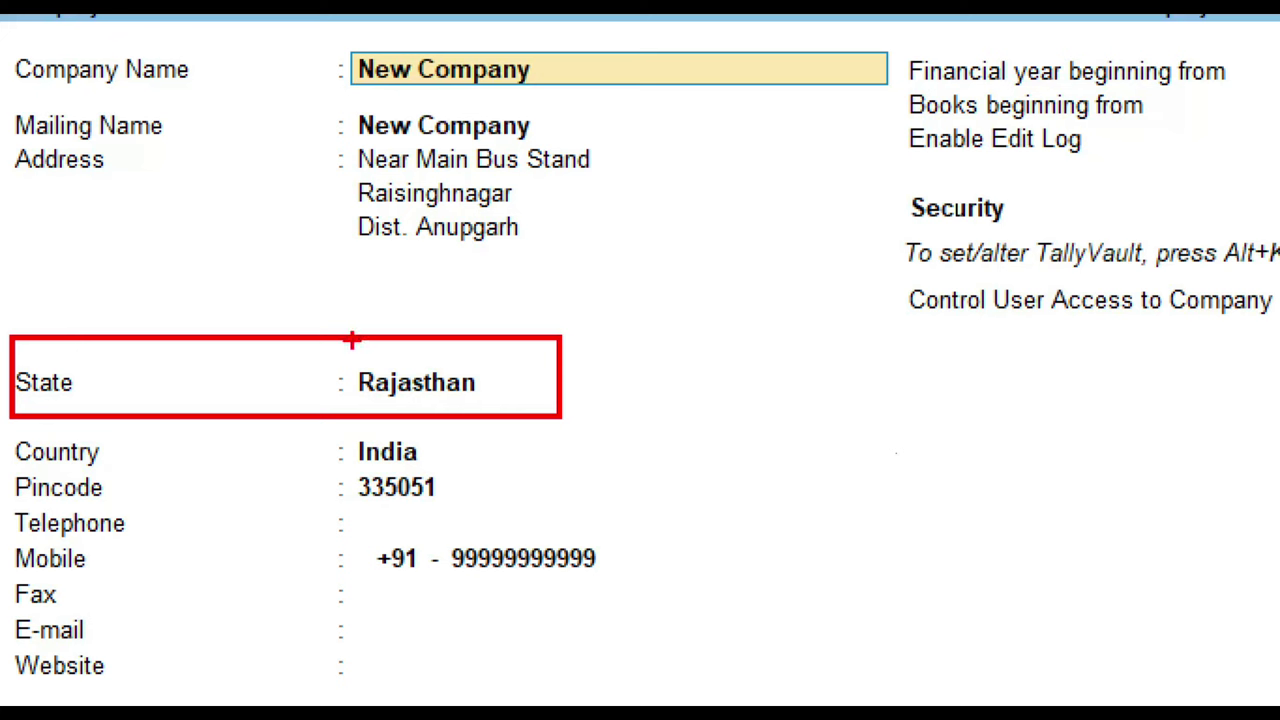
mouse_move(317, 331)
mouse_down()
mouse_move(309, 400)
mouse_move(604, 392)
mouse_move(426, 294)
mouse_move(324, 316)
mouse_move(306, 334)
mouse_up()
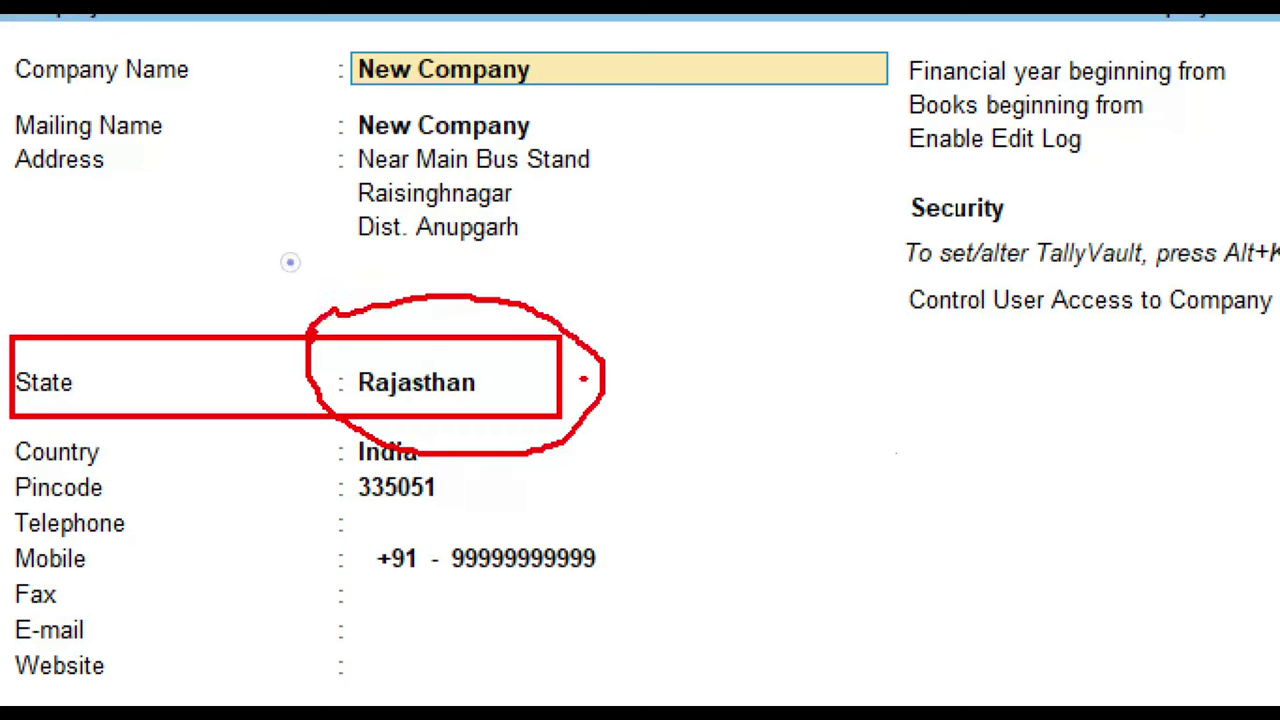
mouse_move(583, 377)
mouse_down()
mouse_move(663, 375)
mouse_move(720, 398)
mouse_up()
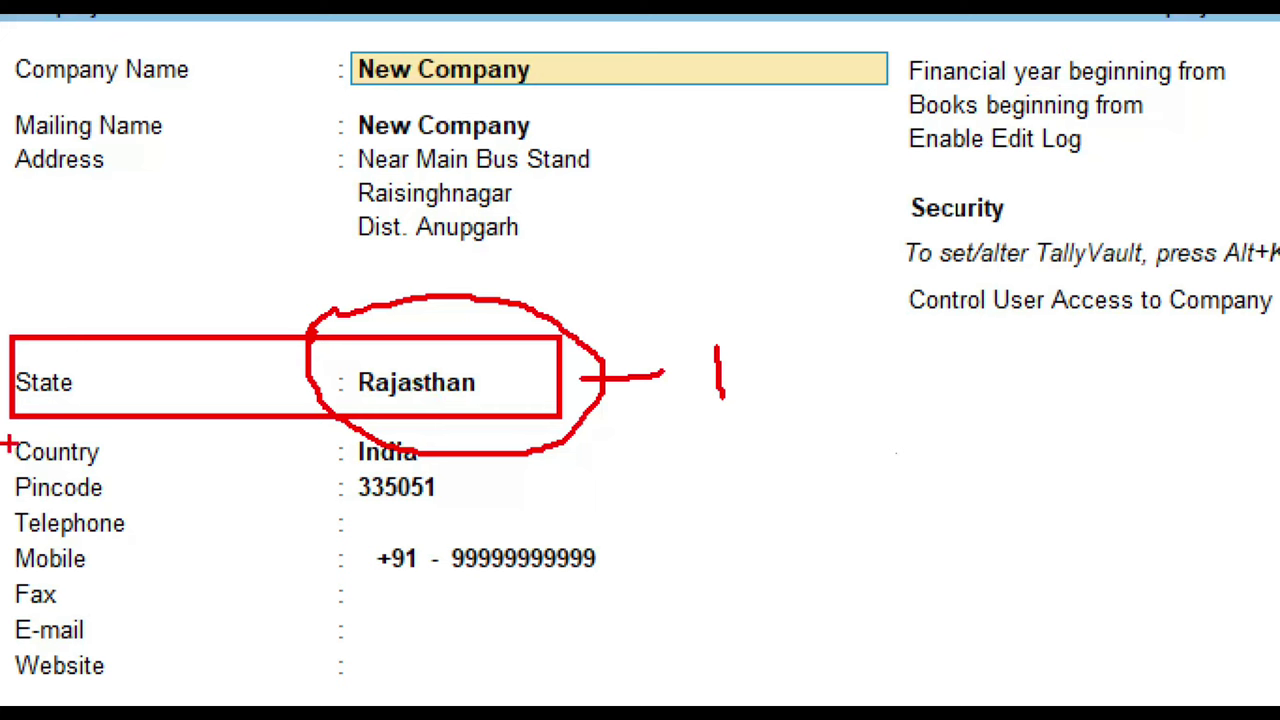
mouse_move(6, 458)
mouse_down()
mouse_move(402, 526)
mouse_move(310, 446)
mouse_move(4, 470)
mouse_move(24, 492)
mouse_up()
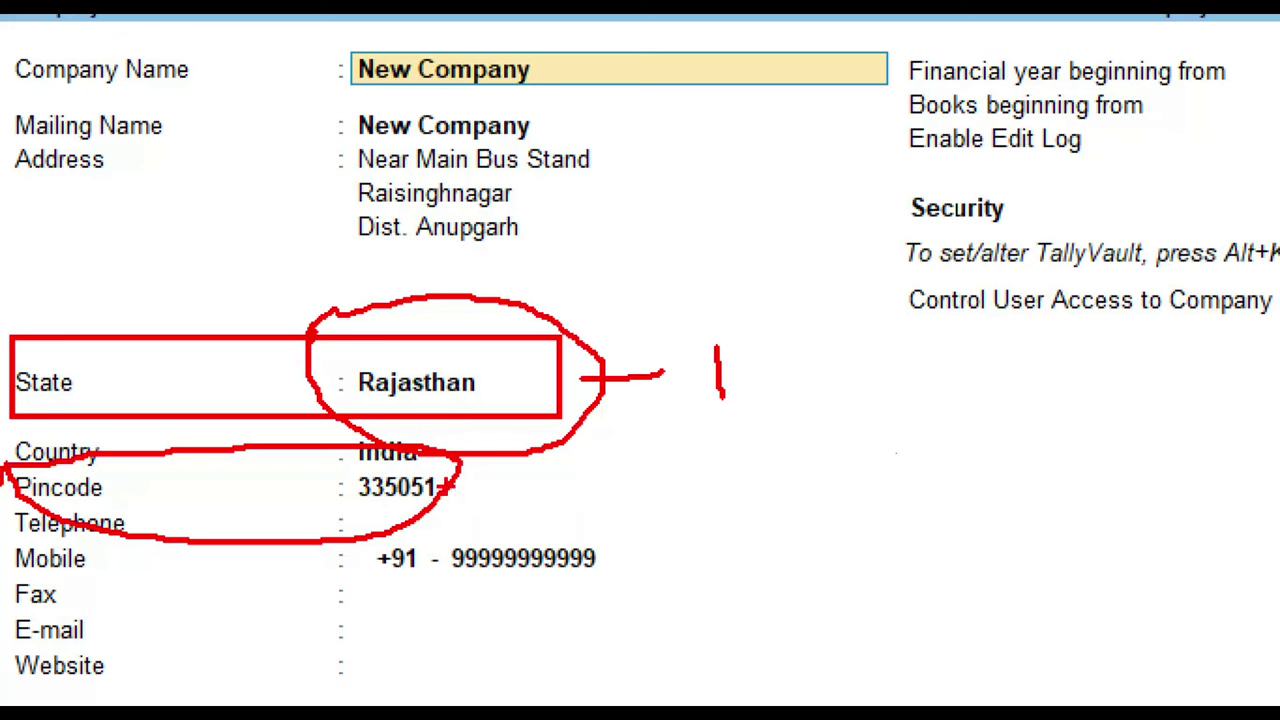
mouse_move(438, 487)
mouse_down()
mouse_move(507, 480)
mouse_move(563, 500)
mouse_move(575, 461)
mouse_up()
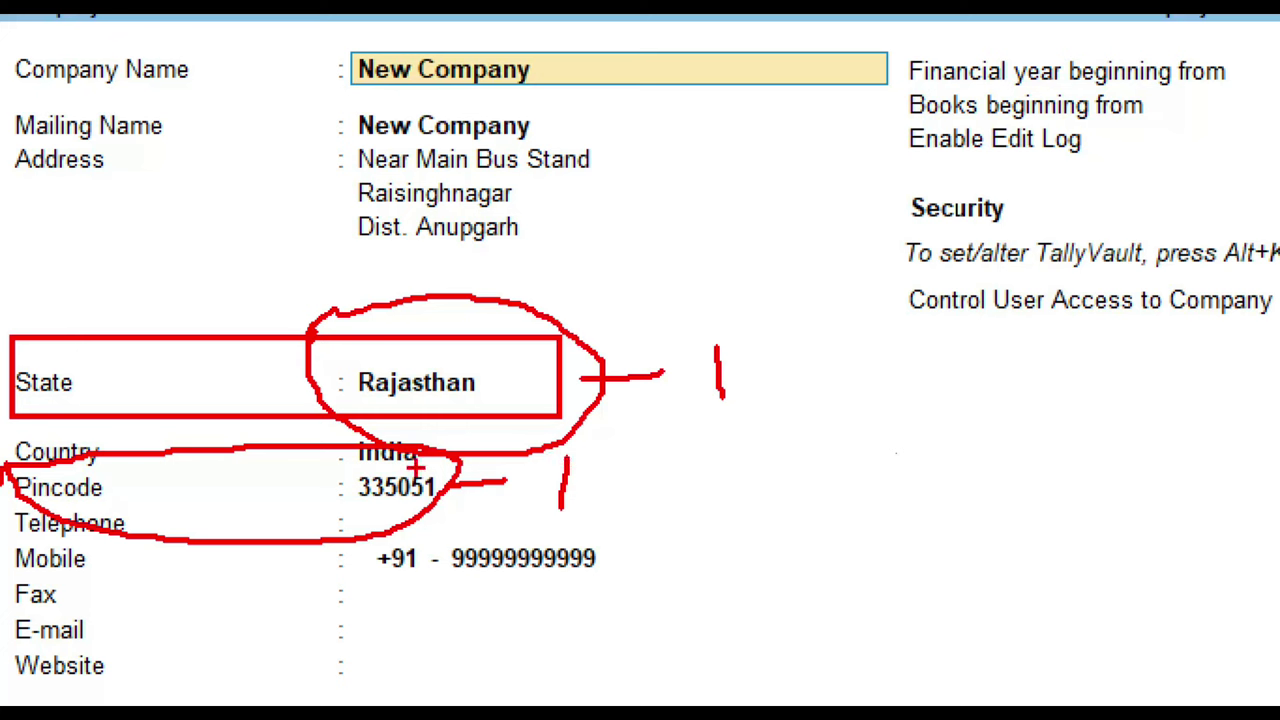
drag(366, 460, 358, 521)
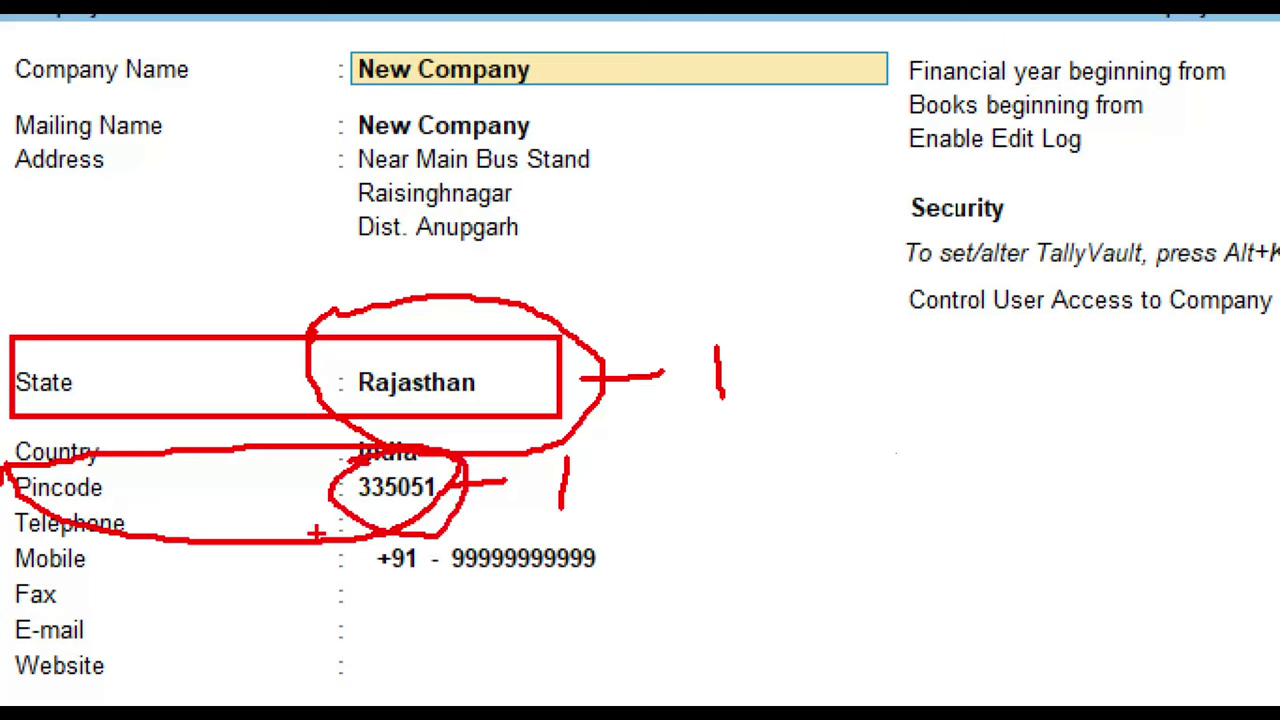
key(Escape)
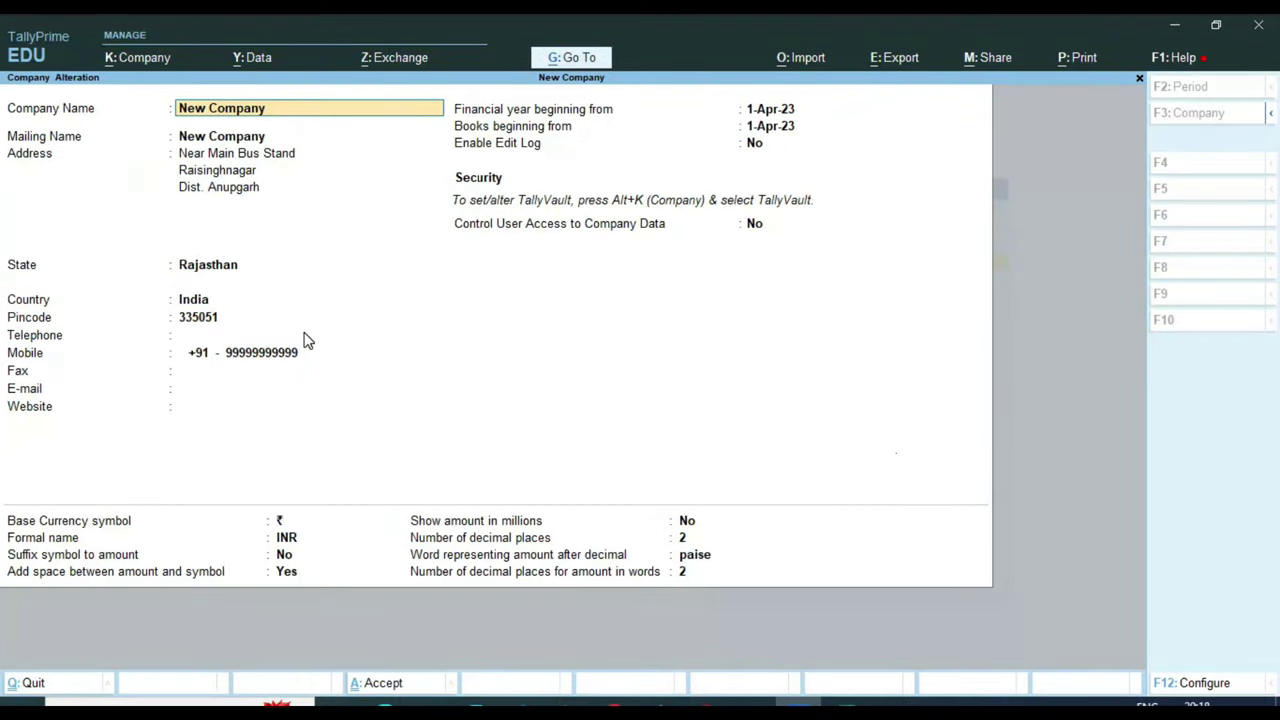
In Company Features (F11), set Enable Goods and Services Tax (GST) to Yes
key(ctrl+a)
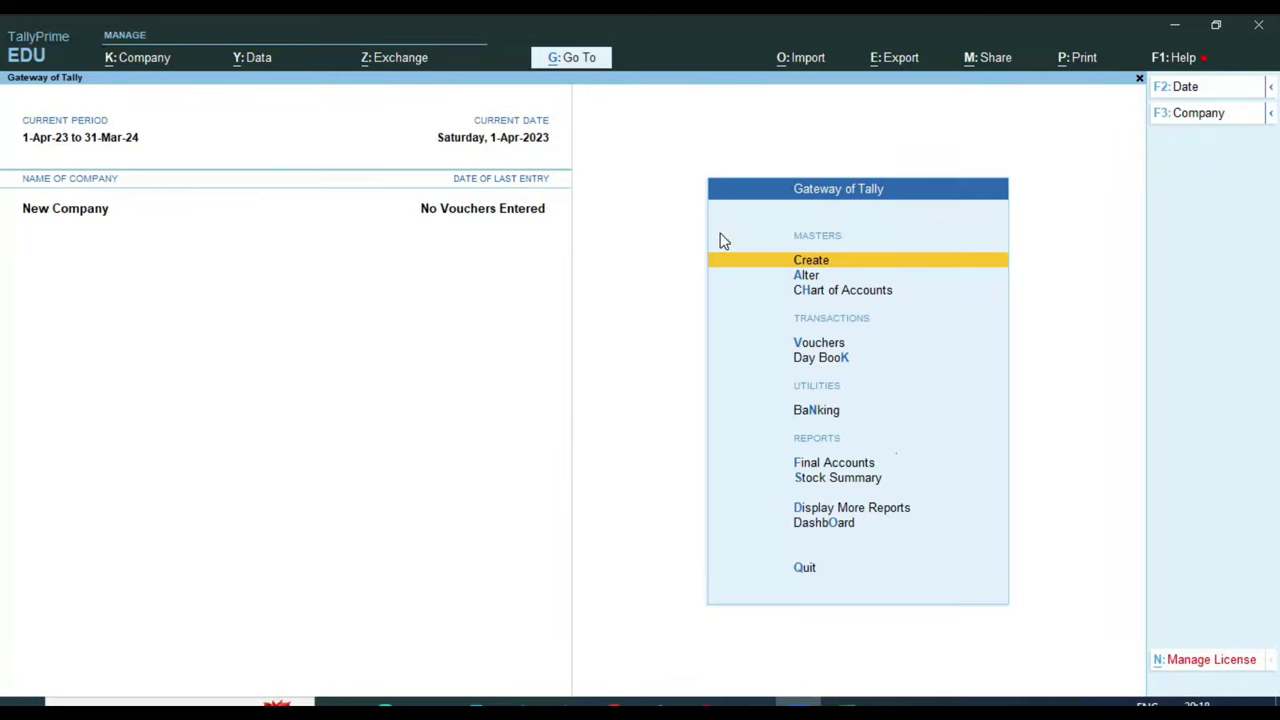
key(F11)
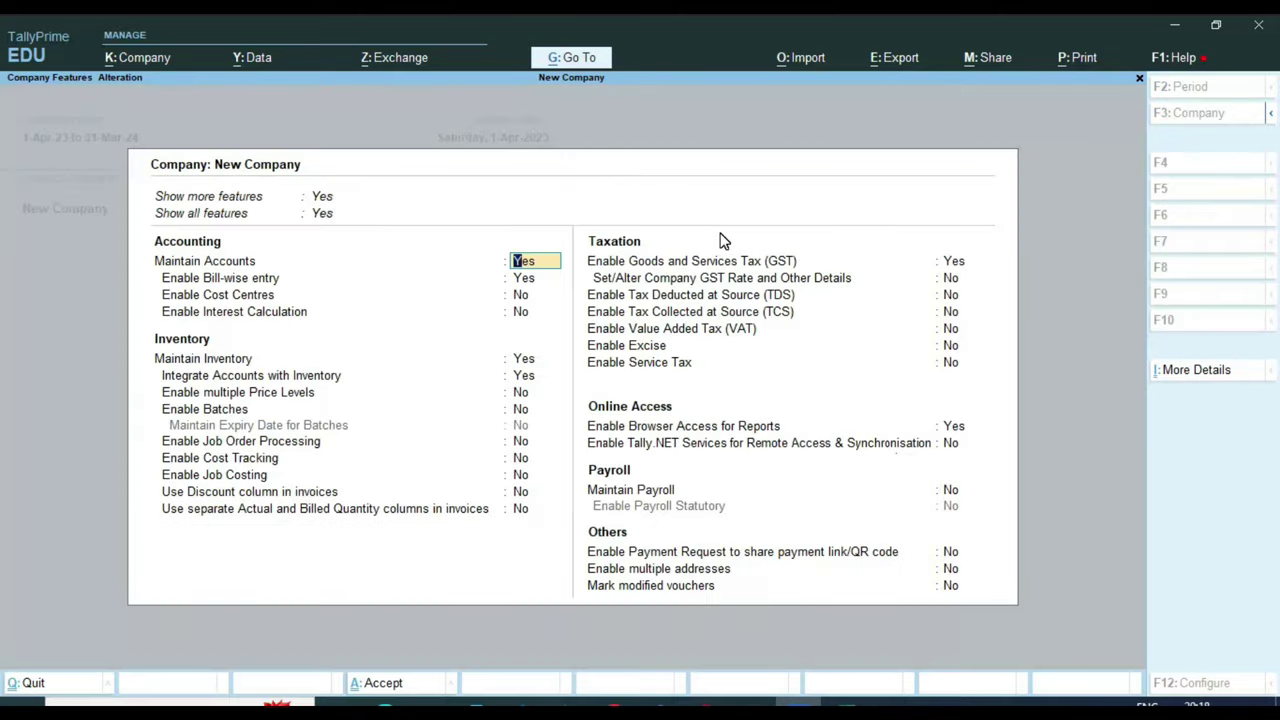
key(ctrl)
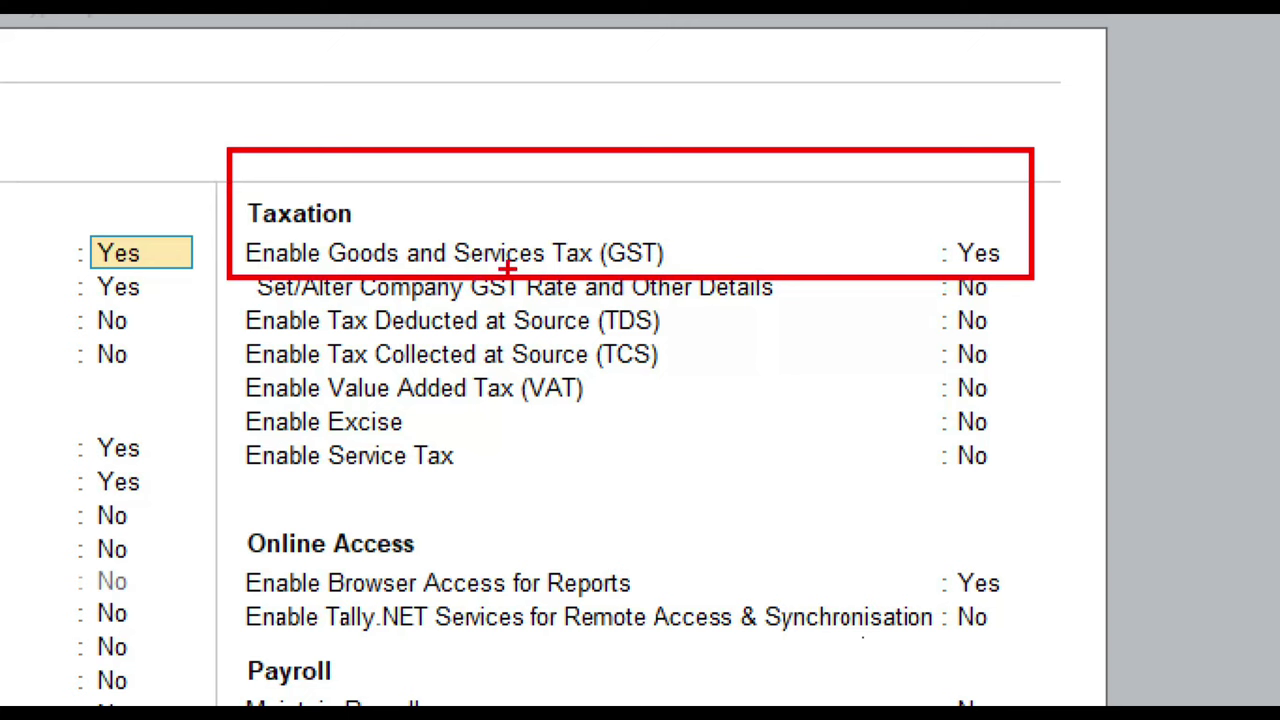
drag(669, 253, 752, 275)
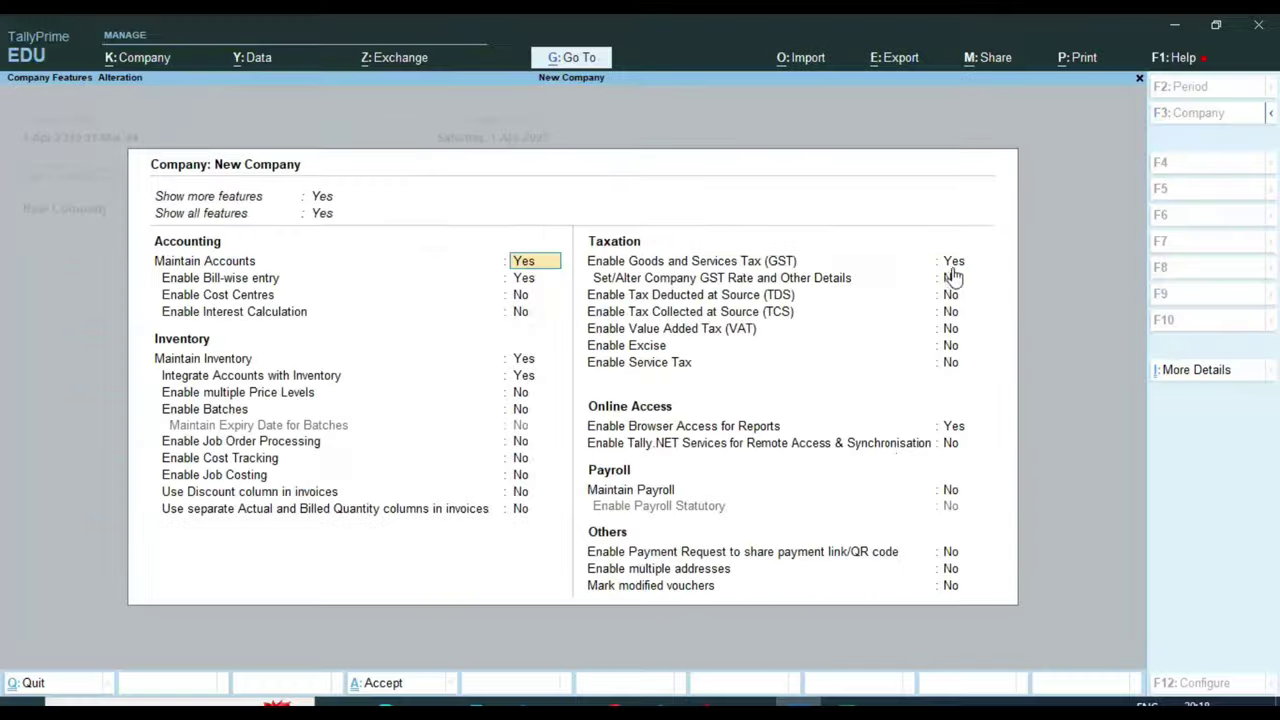
click(952, 263)
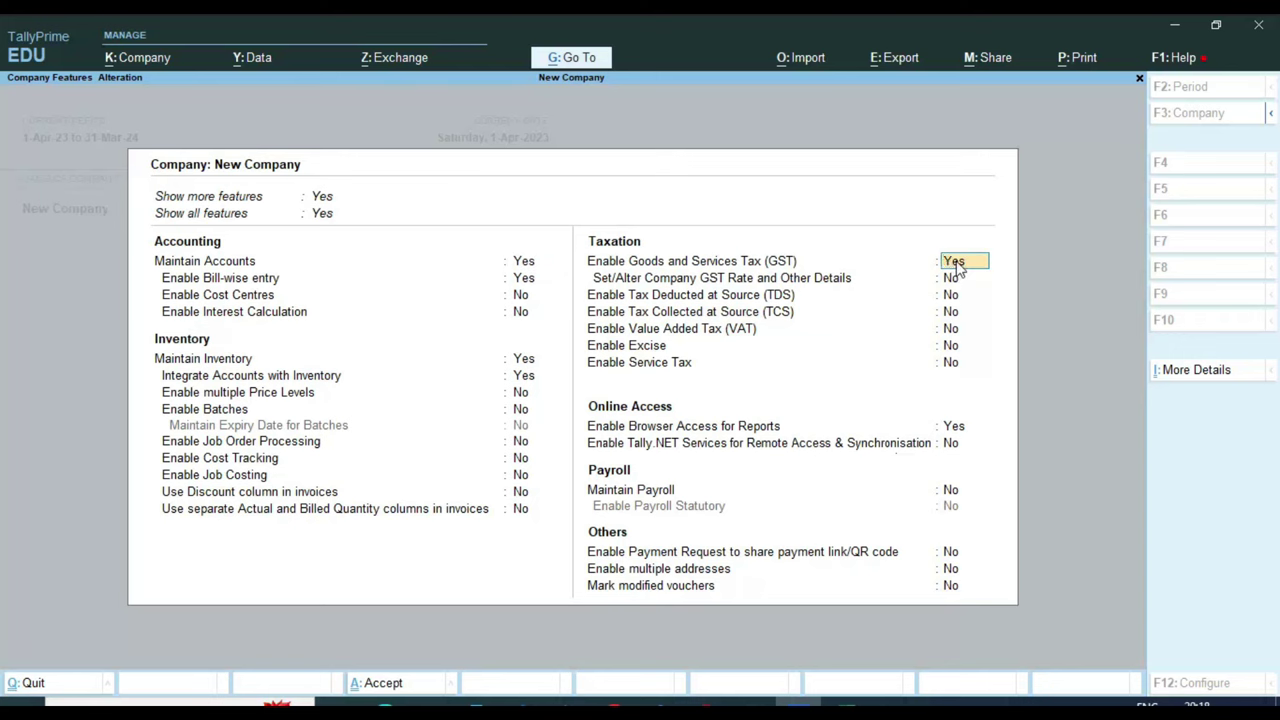
key(Return)
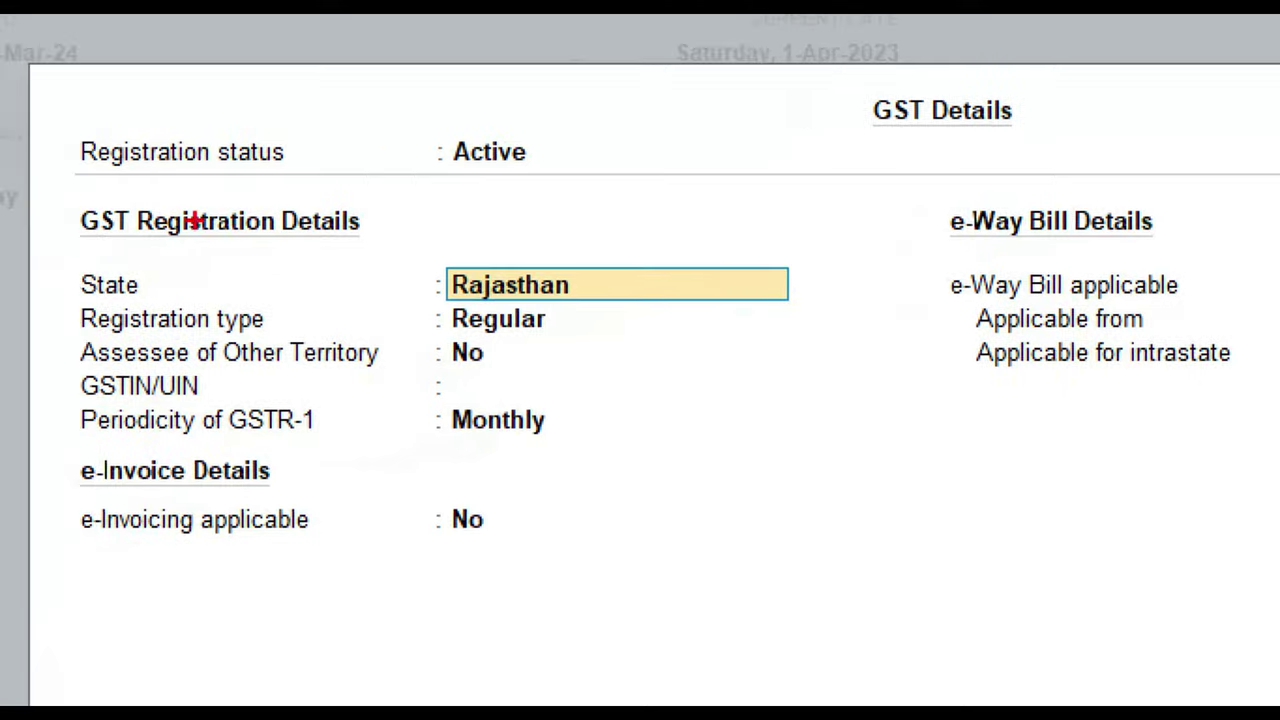
Keep state Rajasthan, choose Regular registration, leave other-territory assessee at No, and accept GST Details
mouse_move(67, 250)
mouse_down()
mouse_move(368, 290)
mouse_move(808, 301)
mouse_up()
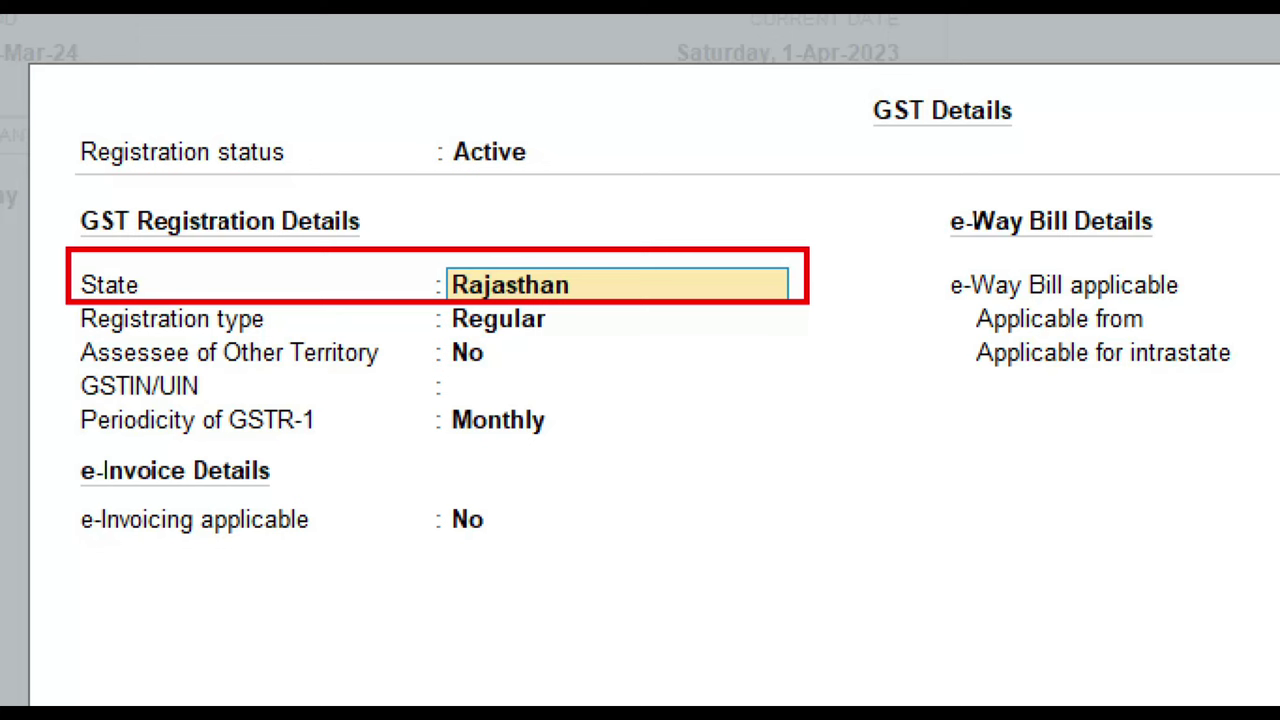
click(76, 311)
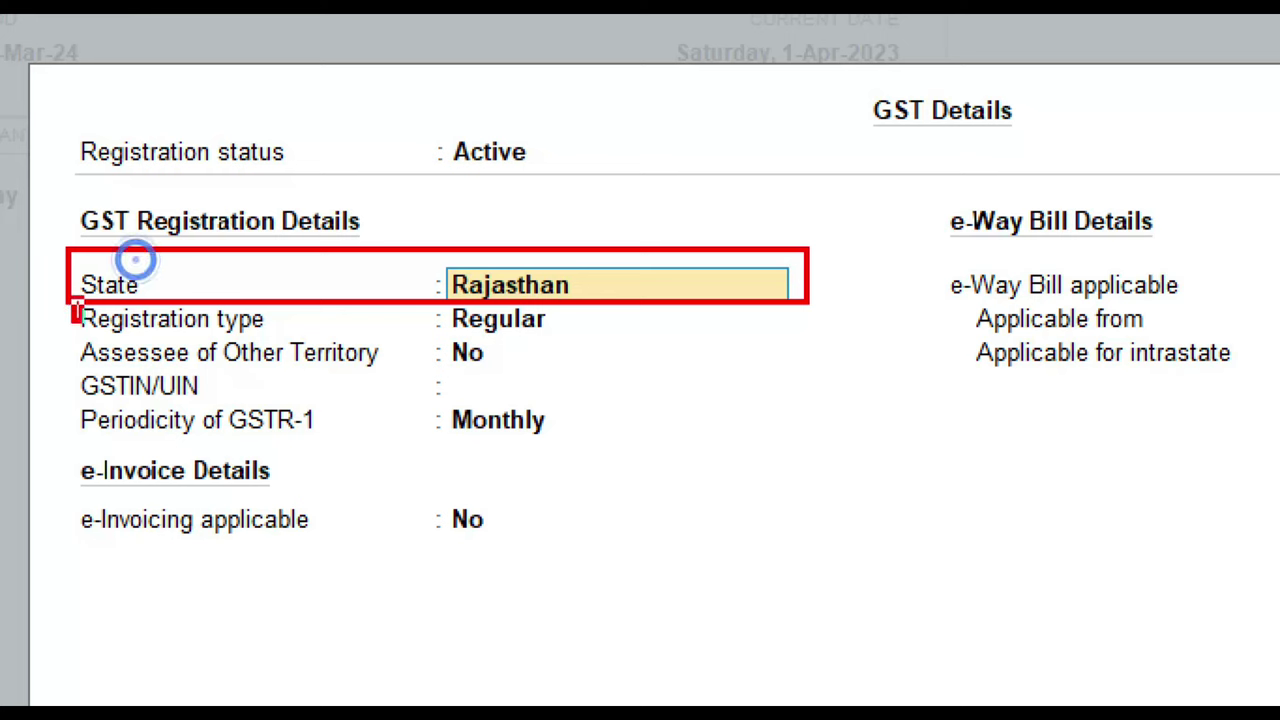
drag(80, 318, 597, 343)
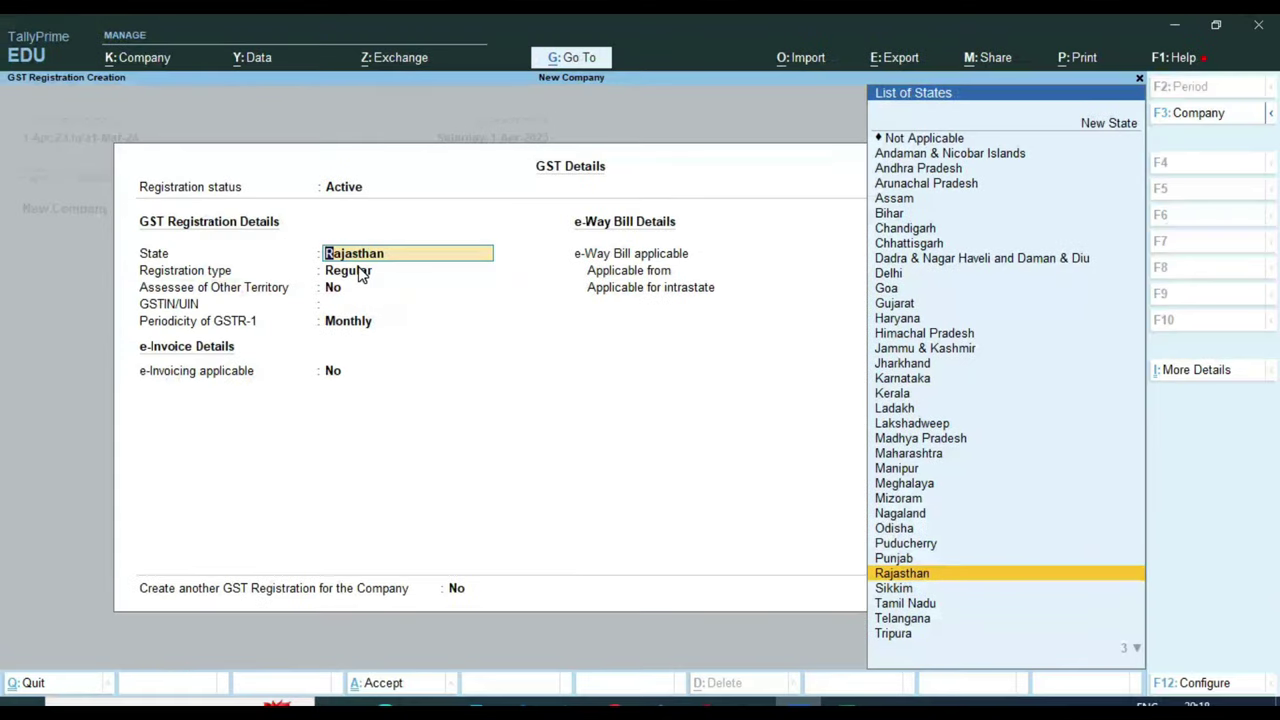
click(532, 326)
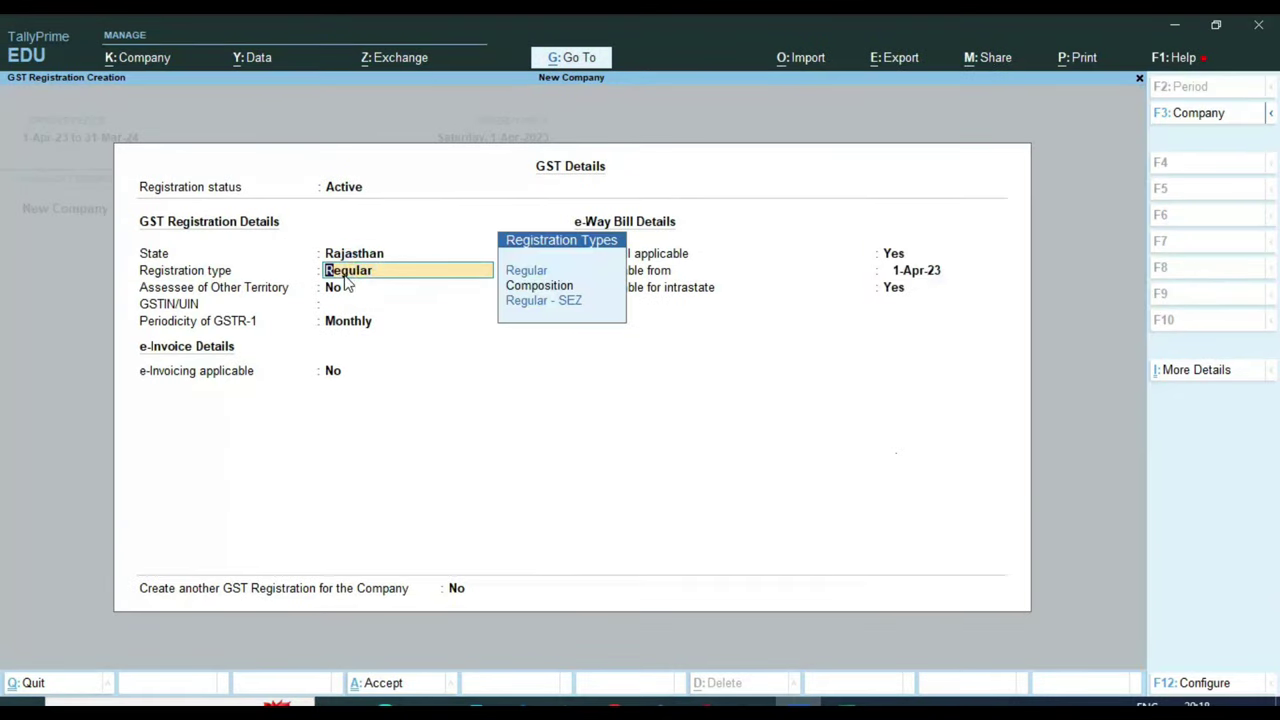
key(ctrl)
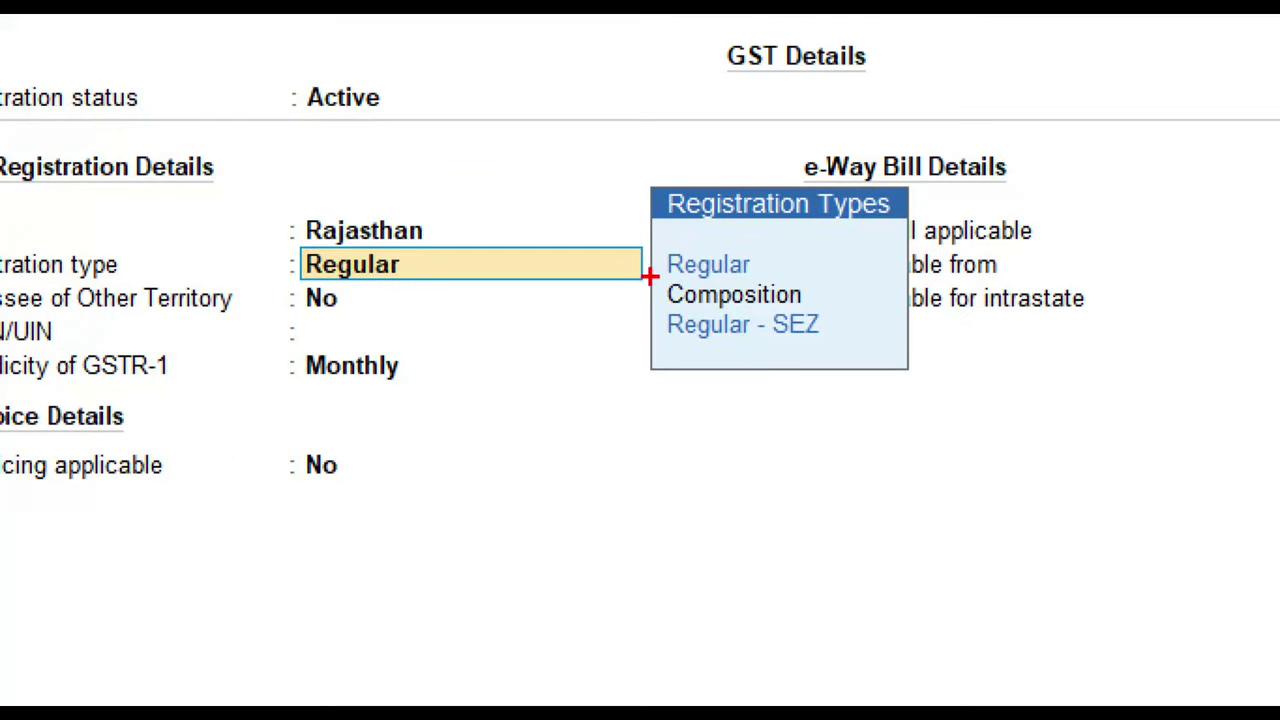
click(497, 273)
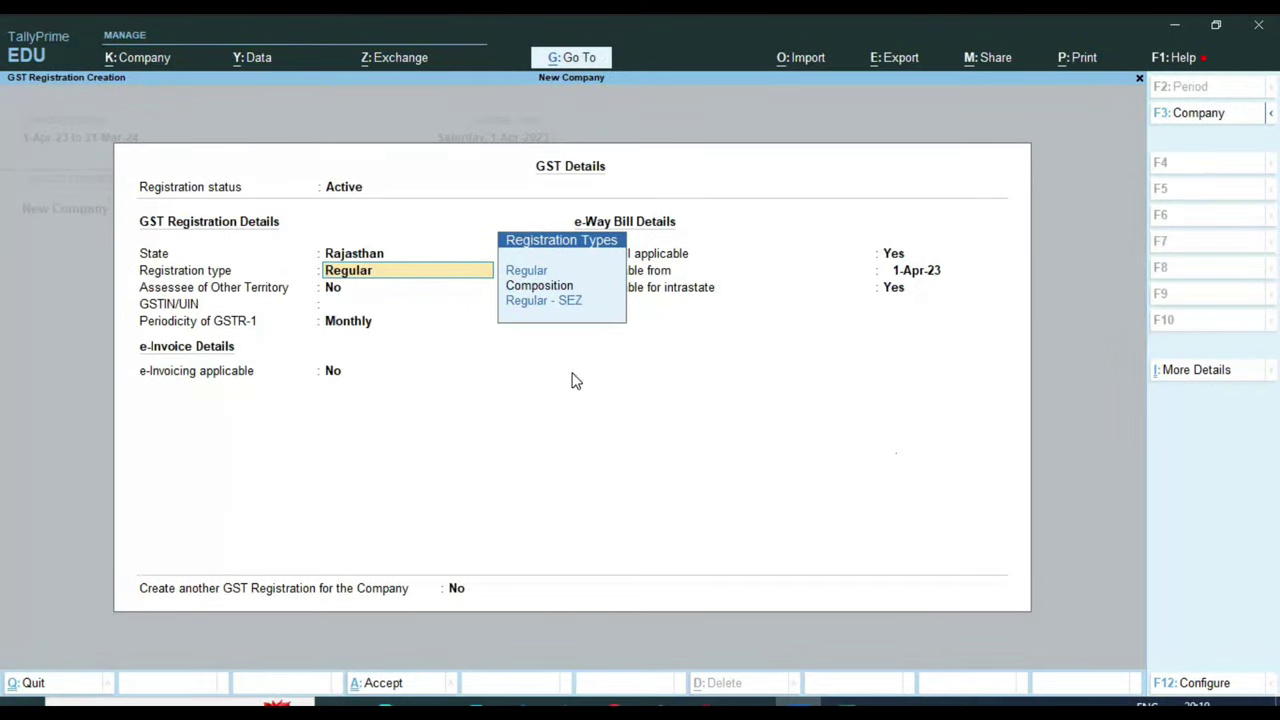
key(Return)
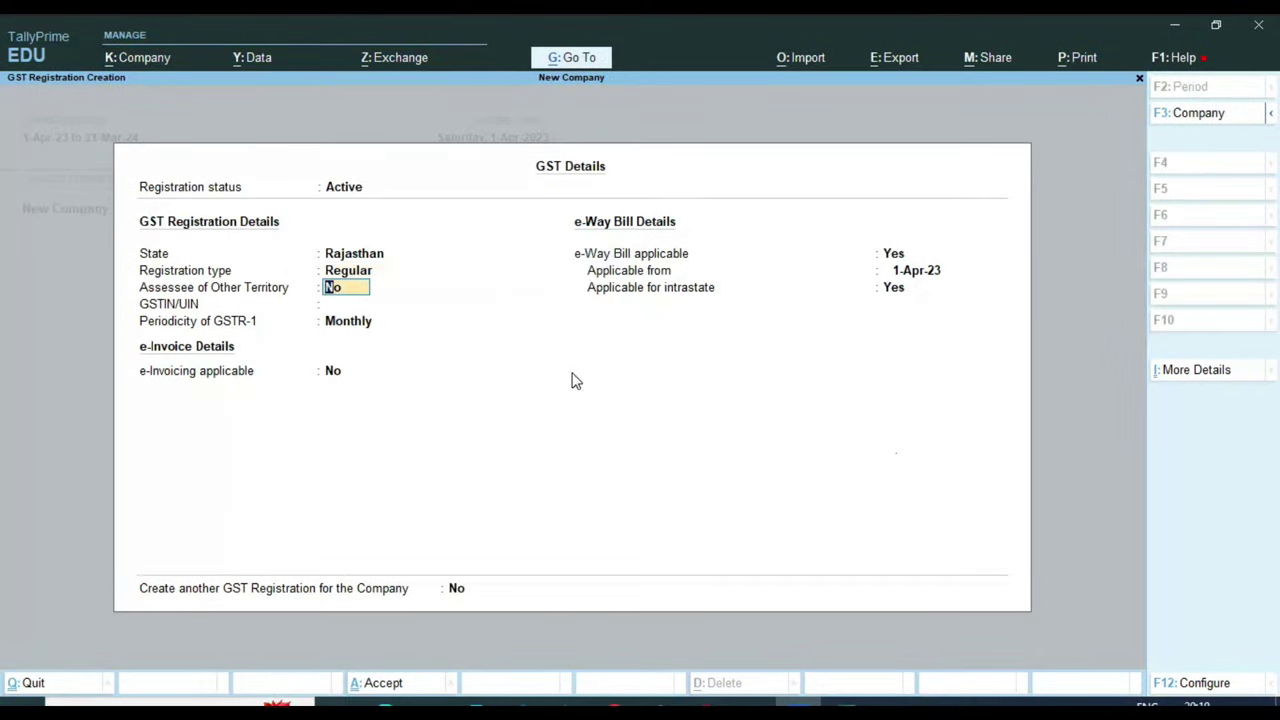
key(Return)
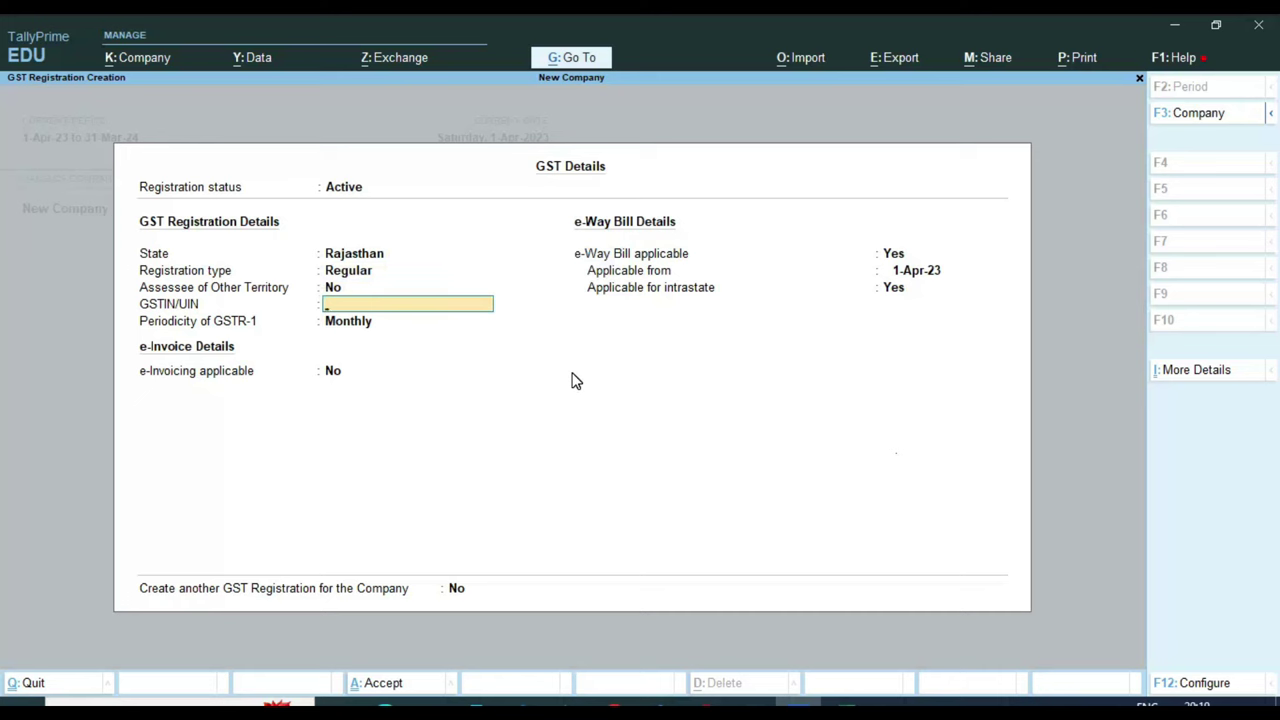
key(ctrl)
key(ctrl+a)
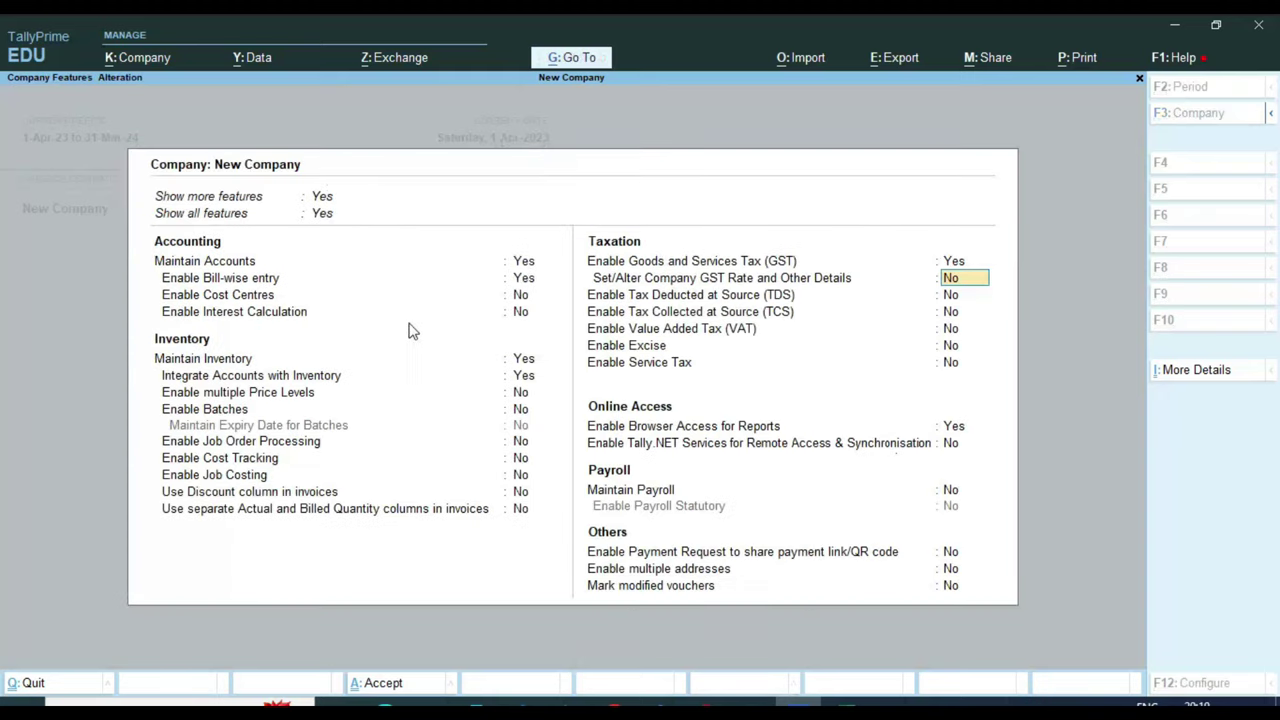
Enter the company's GSTIN under Regular registration and keep GSTR-1 periodicity at Monthly
key(Up)
key(Return)
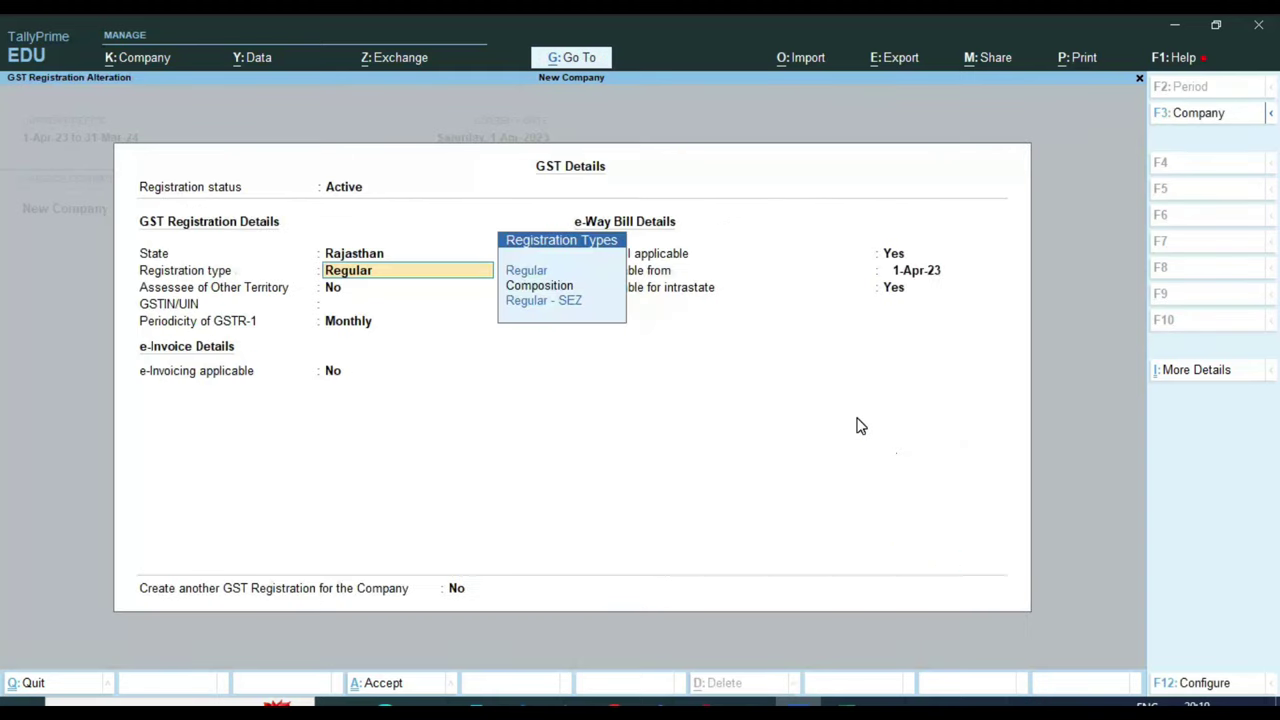
key(Return)
key(Return)
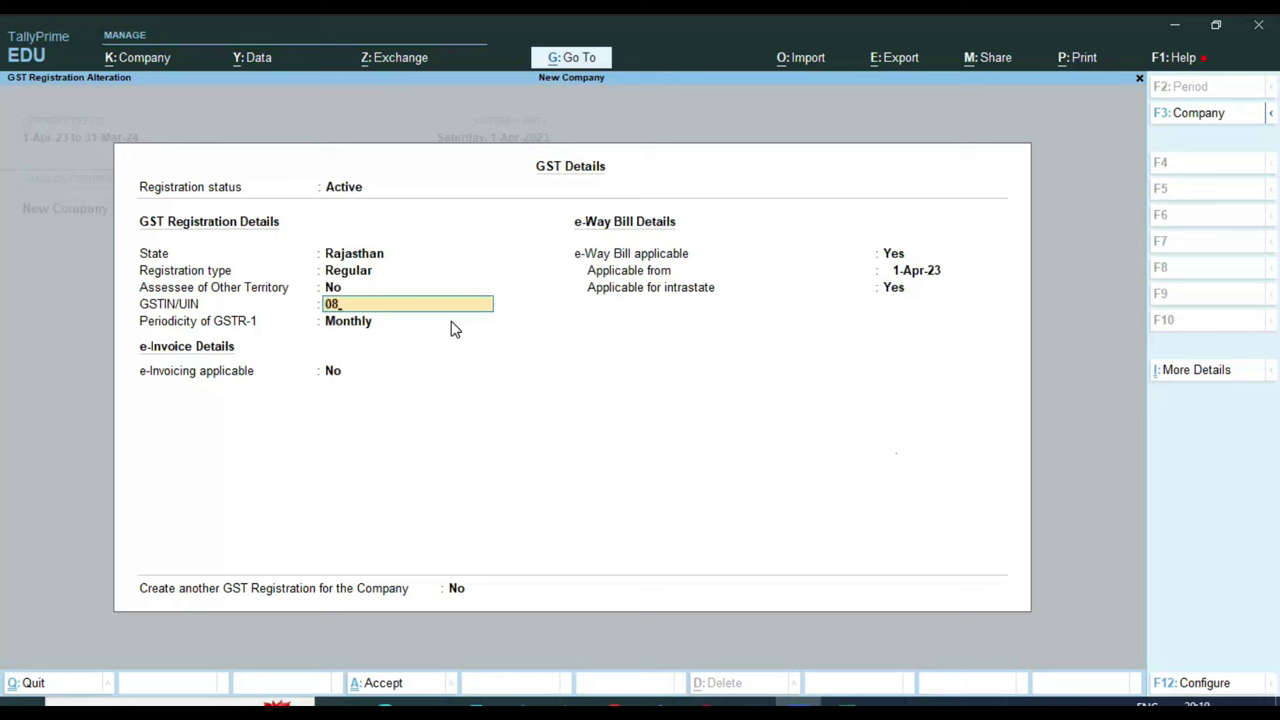
key(Return)
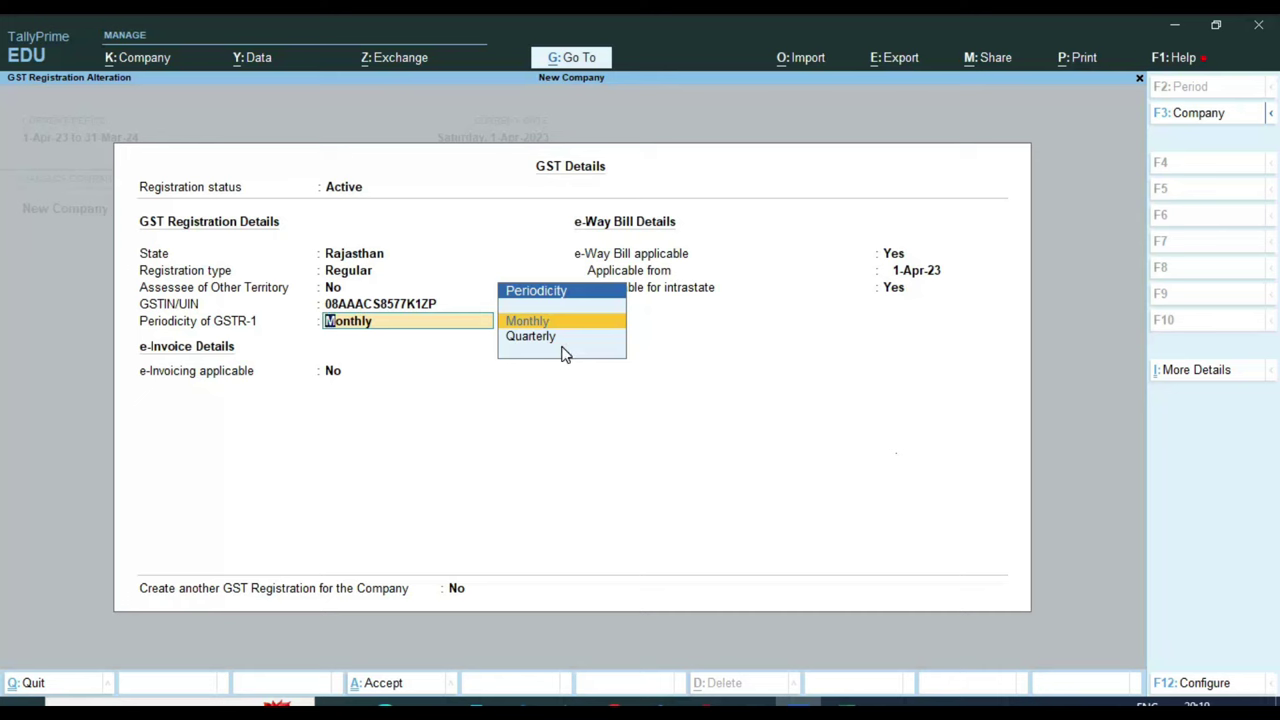
key(ctrl)
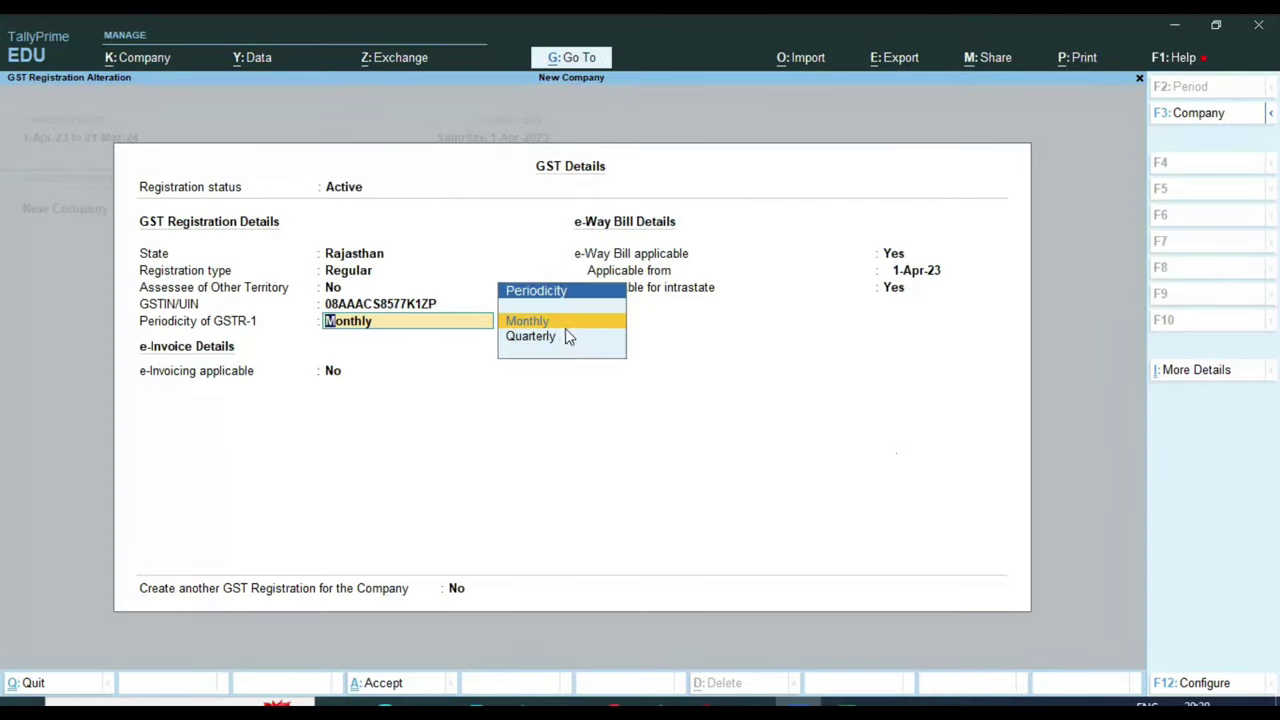
key(Return)
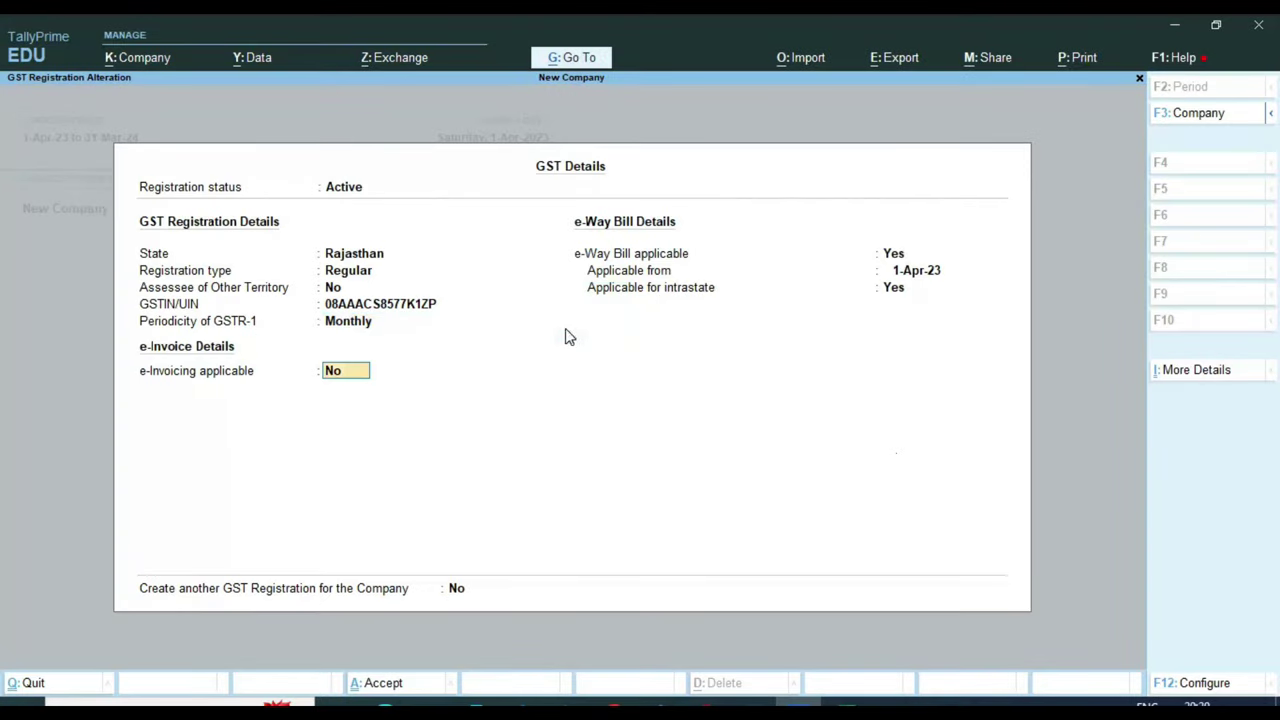
Pass the e-Way Bill fields and accept both the GST Details and Company Features
key(Return)
key(Return)
key(Return)
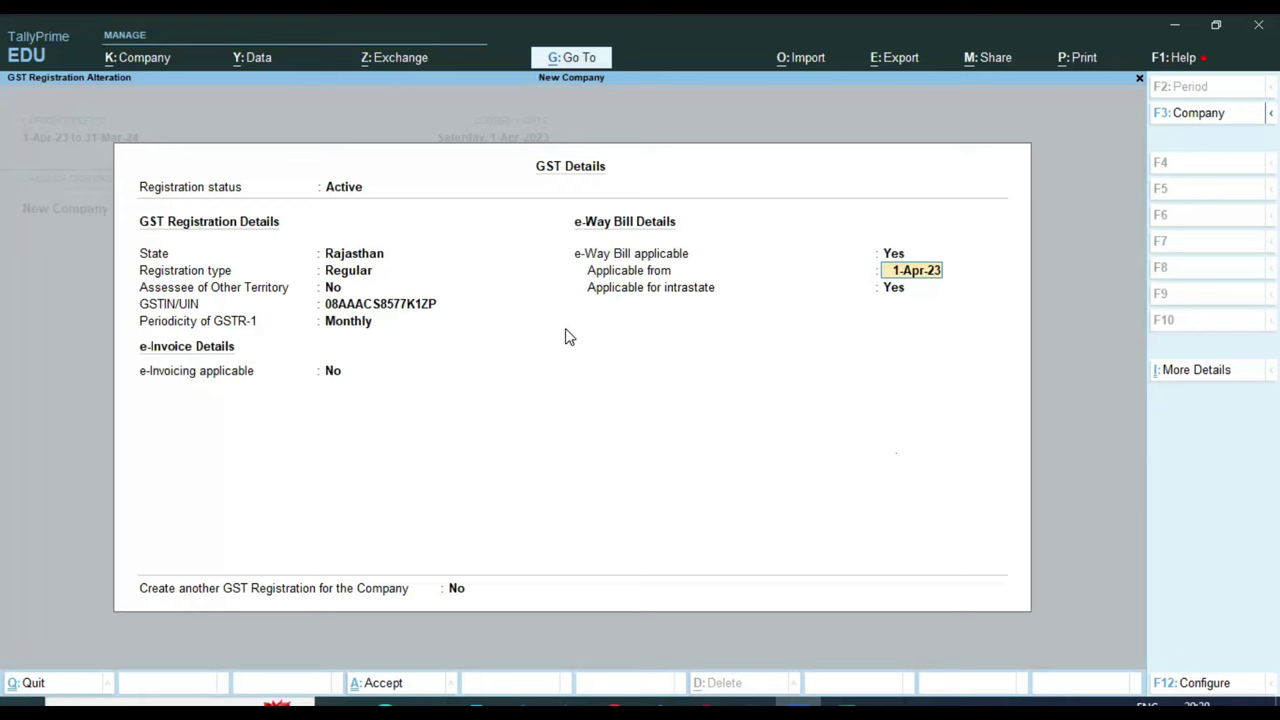
key(Return)
key(Return)
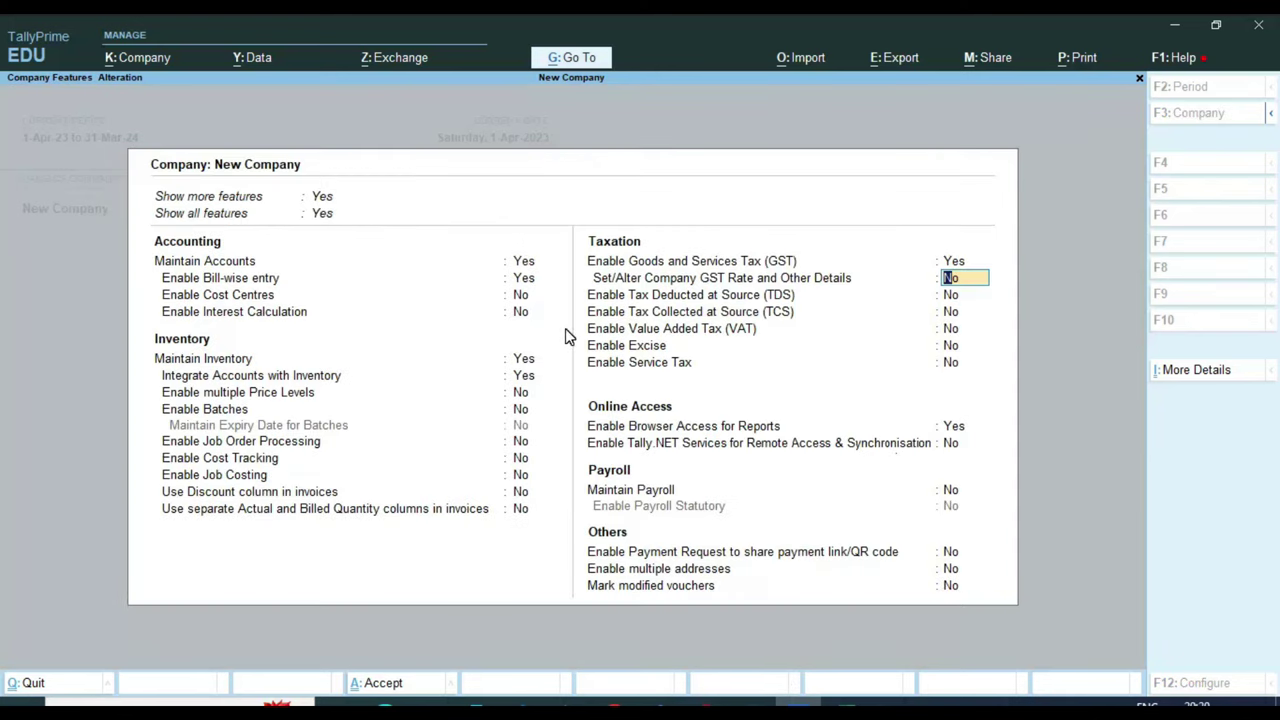
key(ctrl)
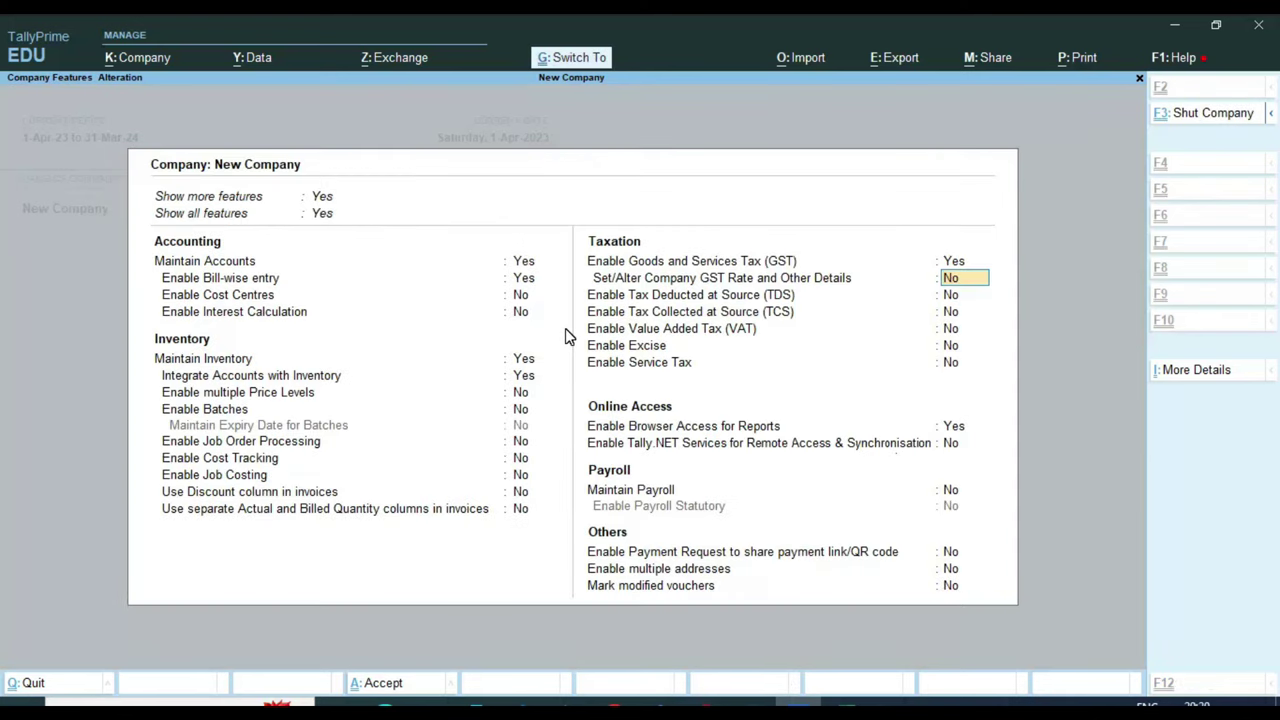
key(ctrl+a)
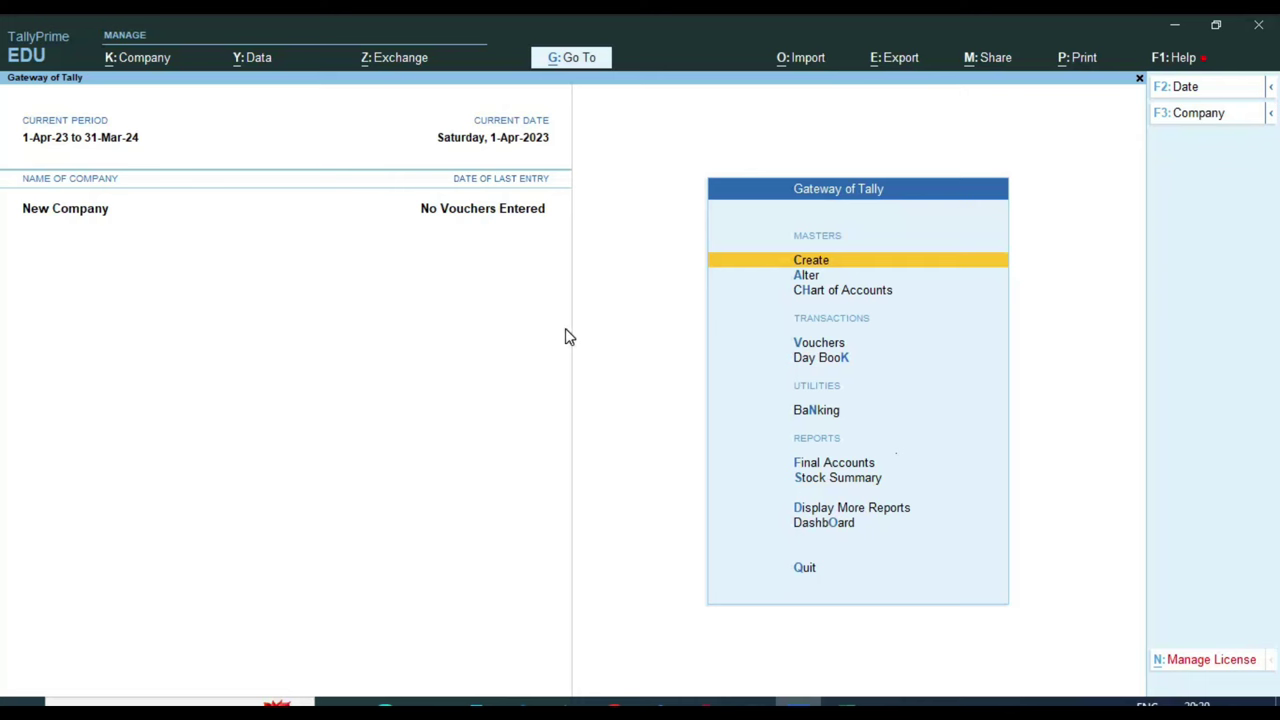
Start a new ledger named GST SALE 12% under Sales Accounts
key(Down)
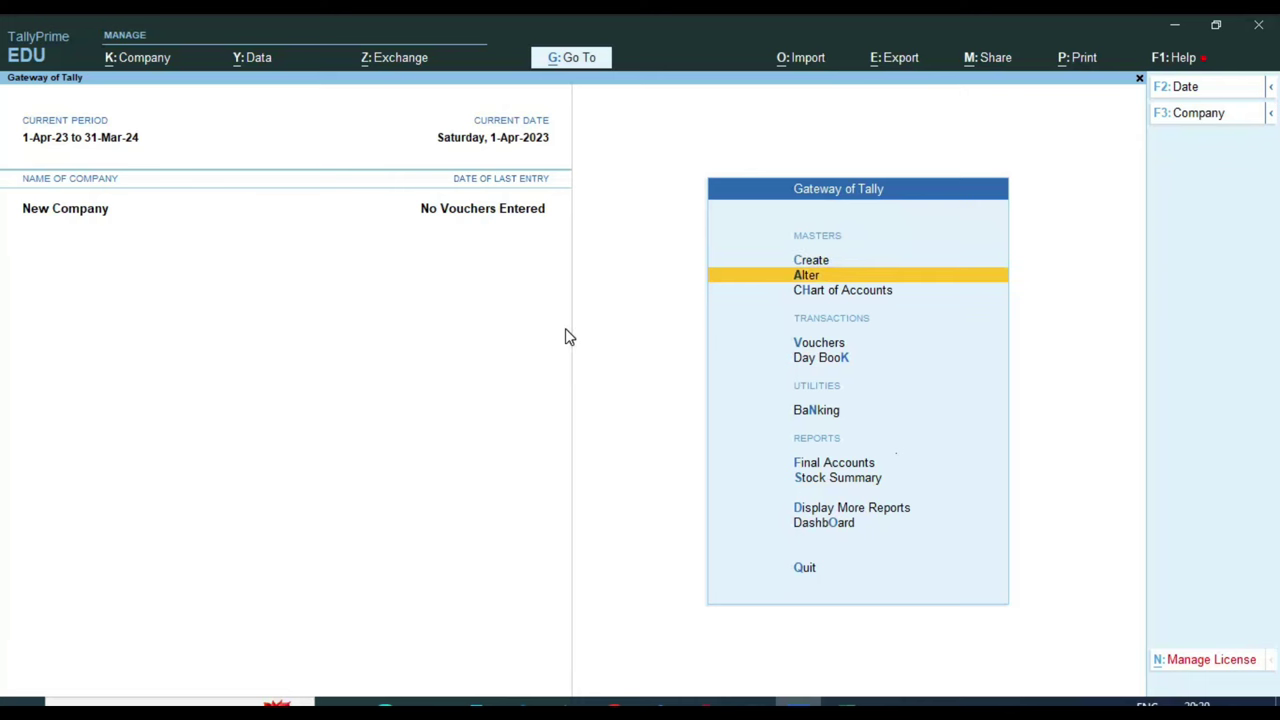
key(Up)
key(Return)
key(Down)
key(Return)
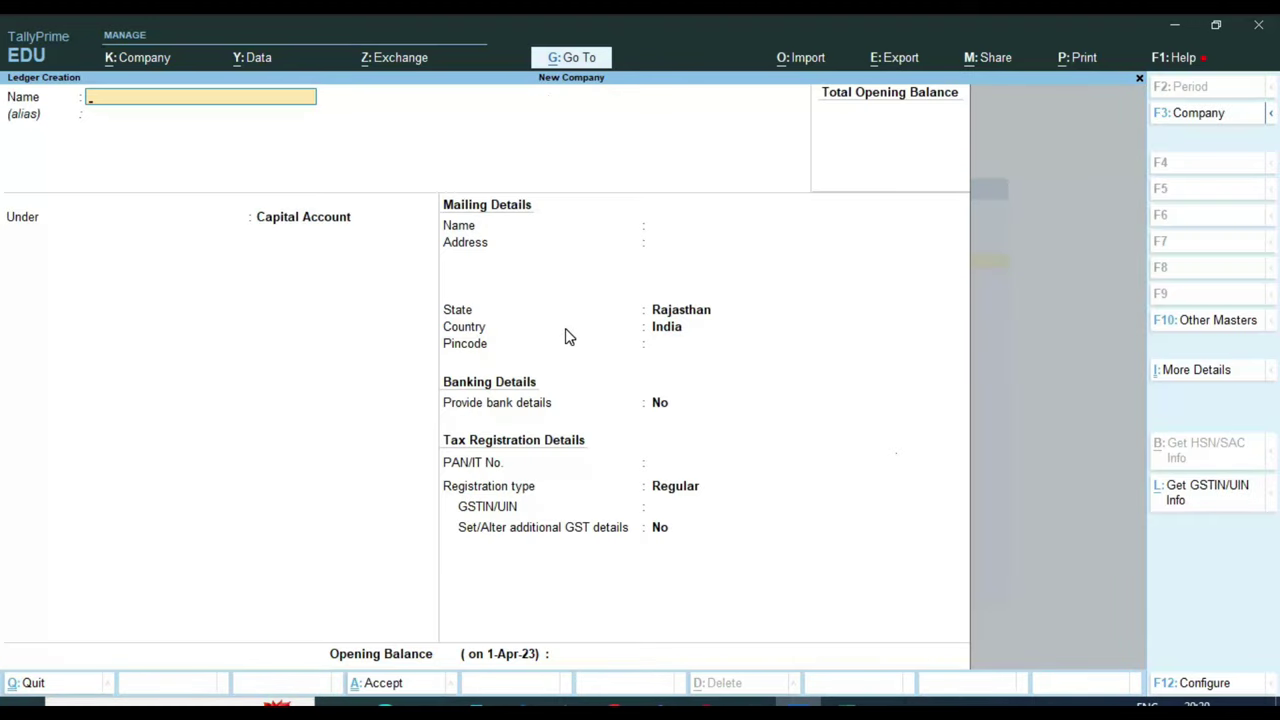
text(GST SALE 12%)
key(Return)
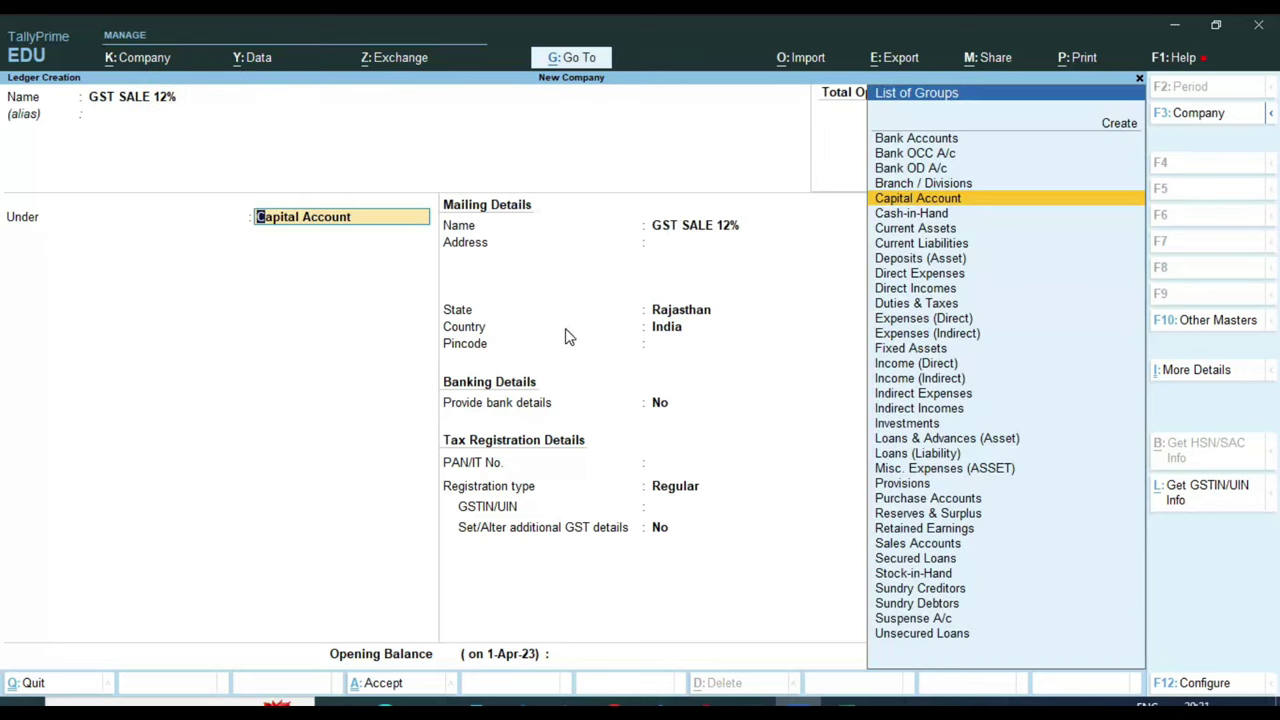
text(SALE)
key(Return)
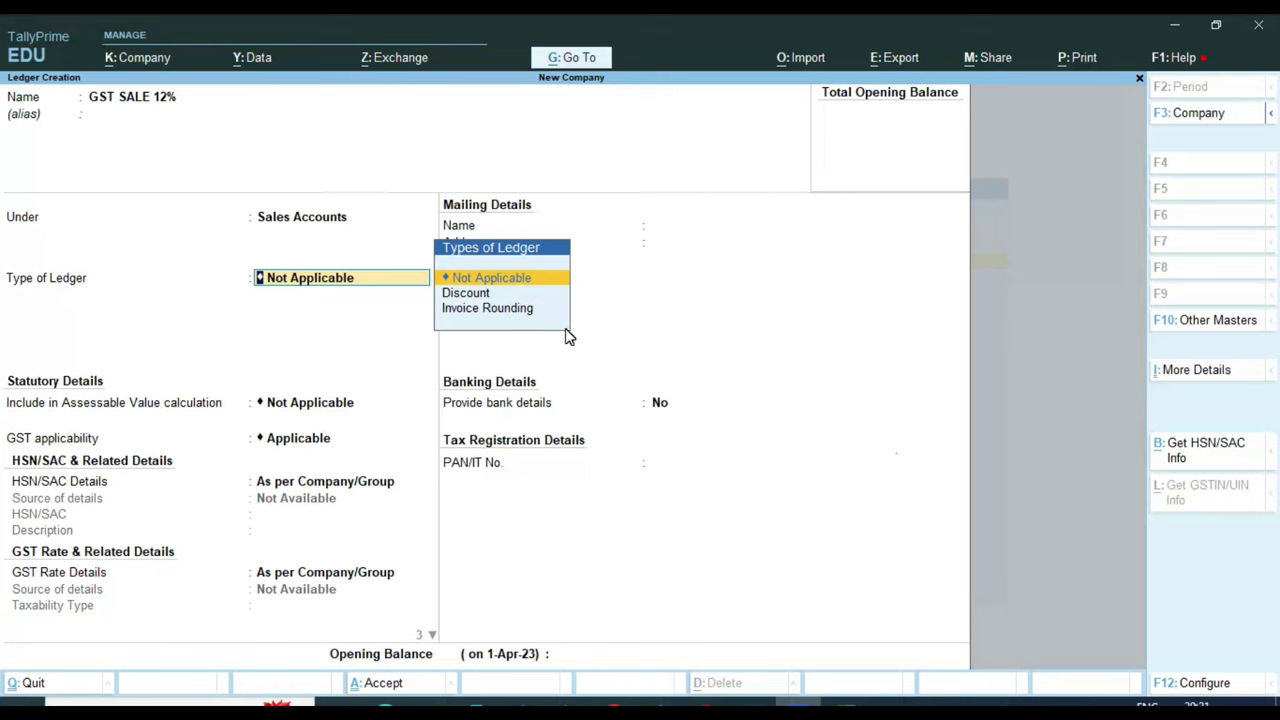
key(Return)
key(Return)
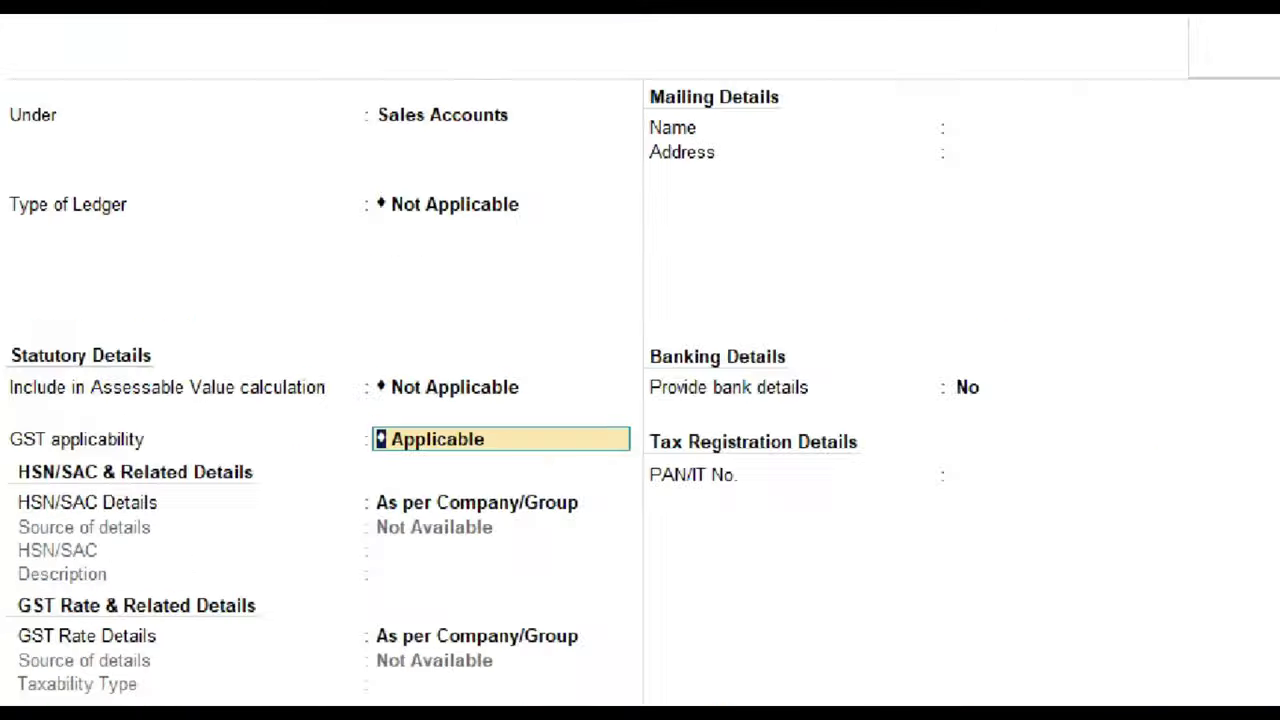
Make it GST applicable with HSN and rate as per Company/Group and Goods as supply type
click(14, 430)
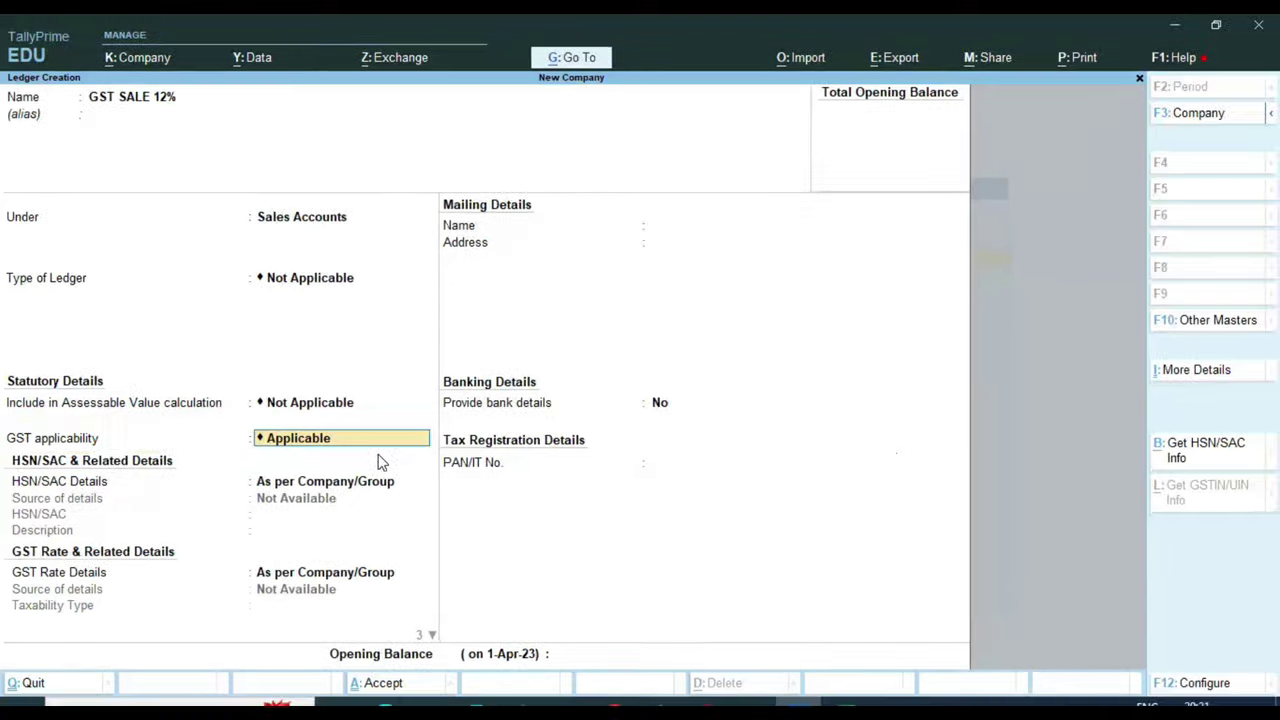
key(Return)
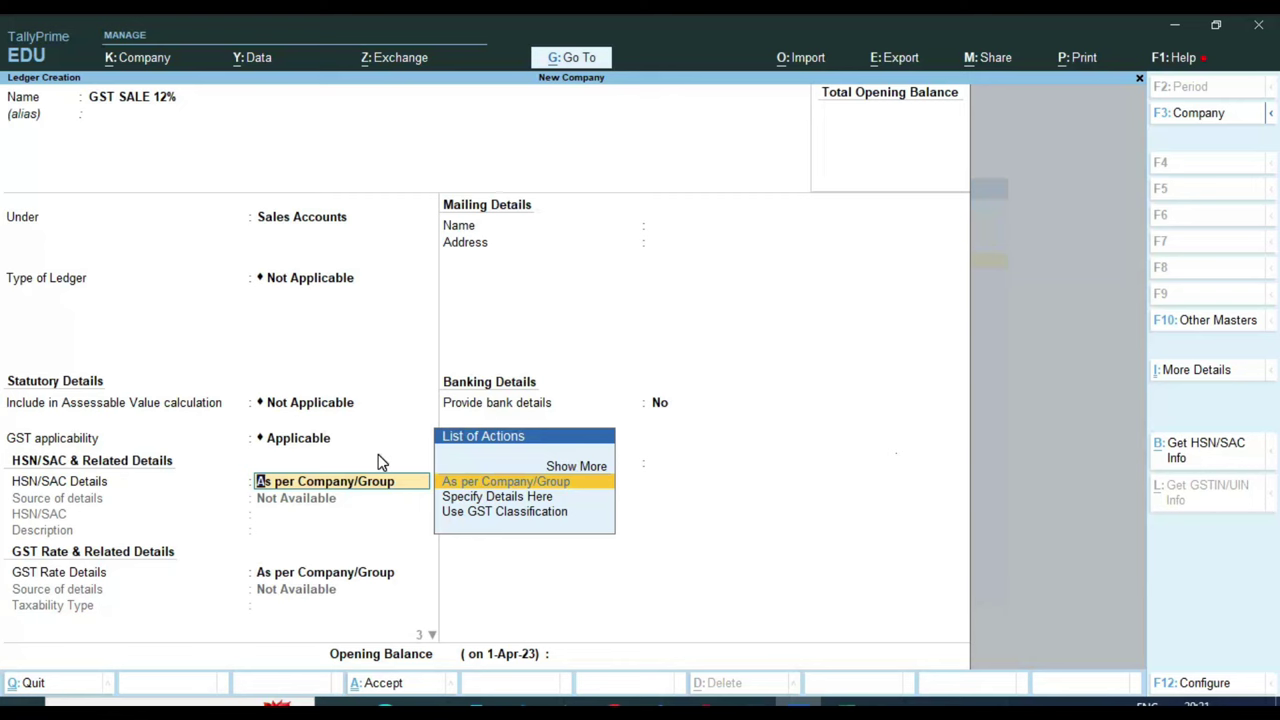
key(Return)
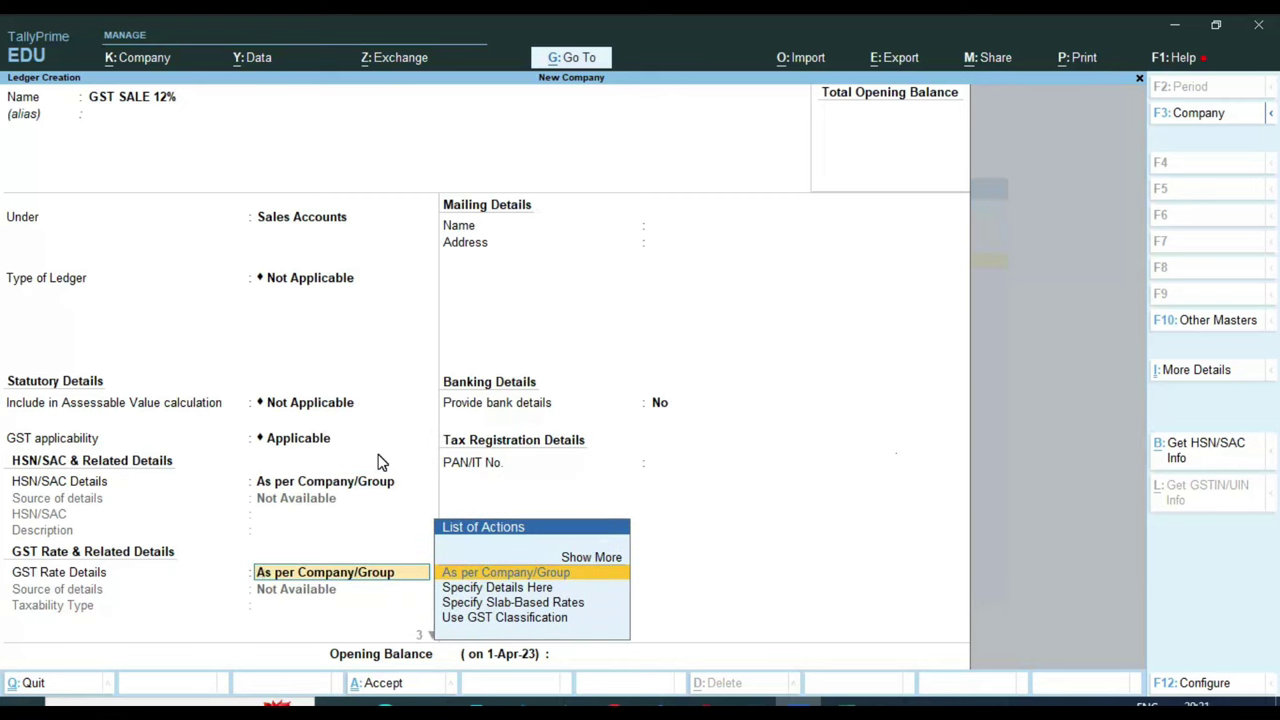
key(Return)
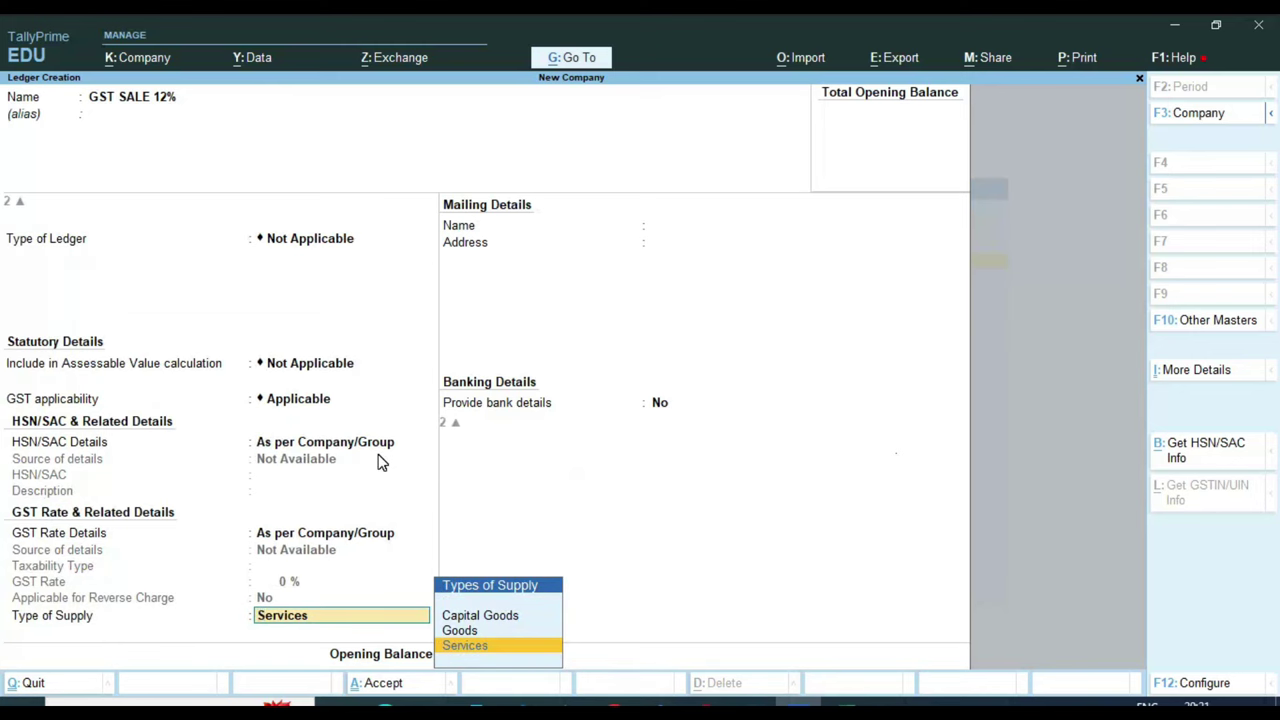
key(Up)
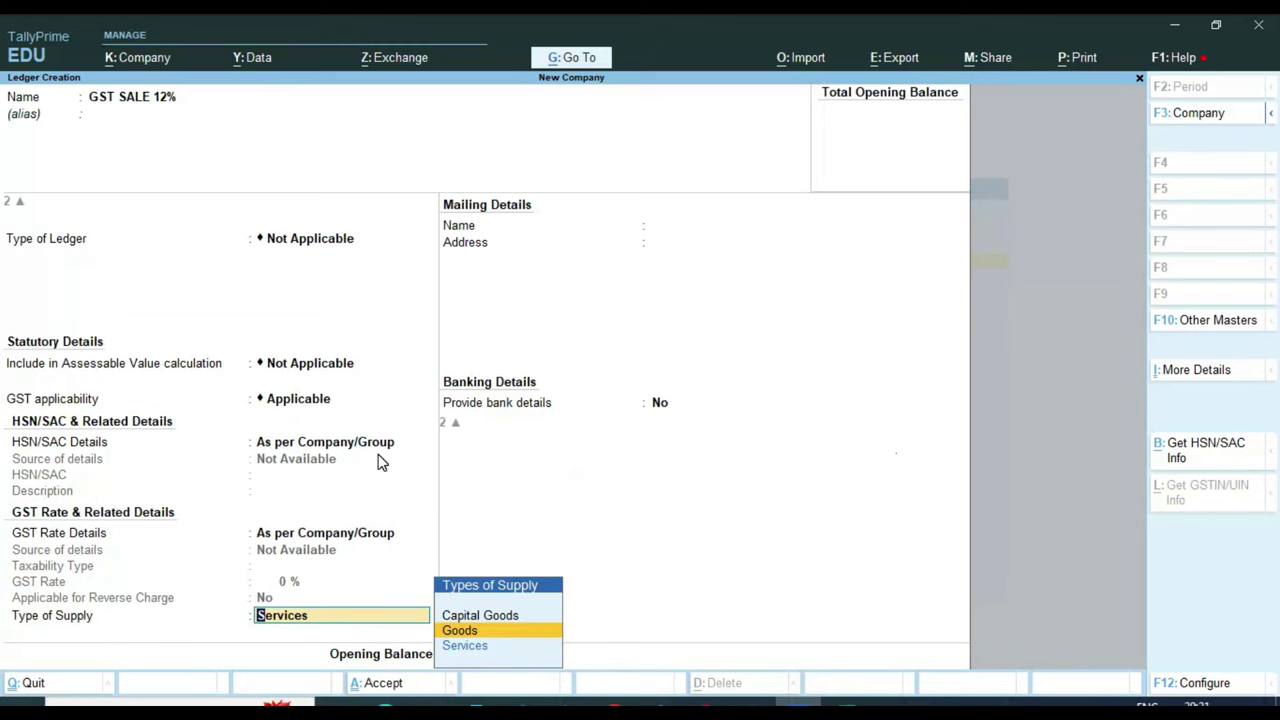
key(Down)
key(Up)
key(Return)
key(Return)
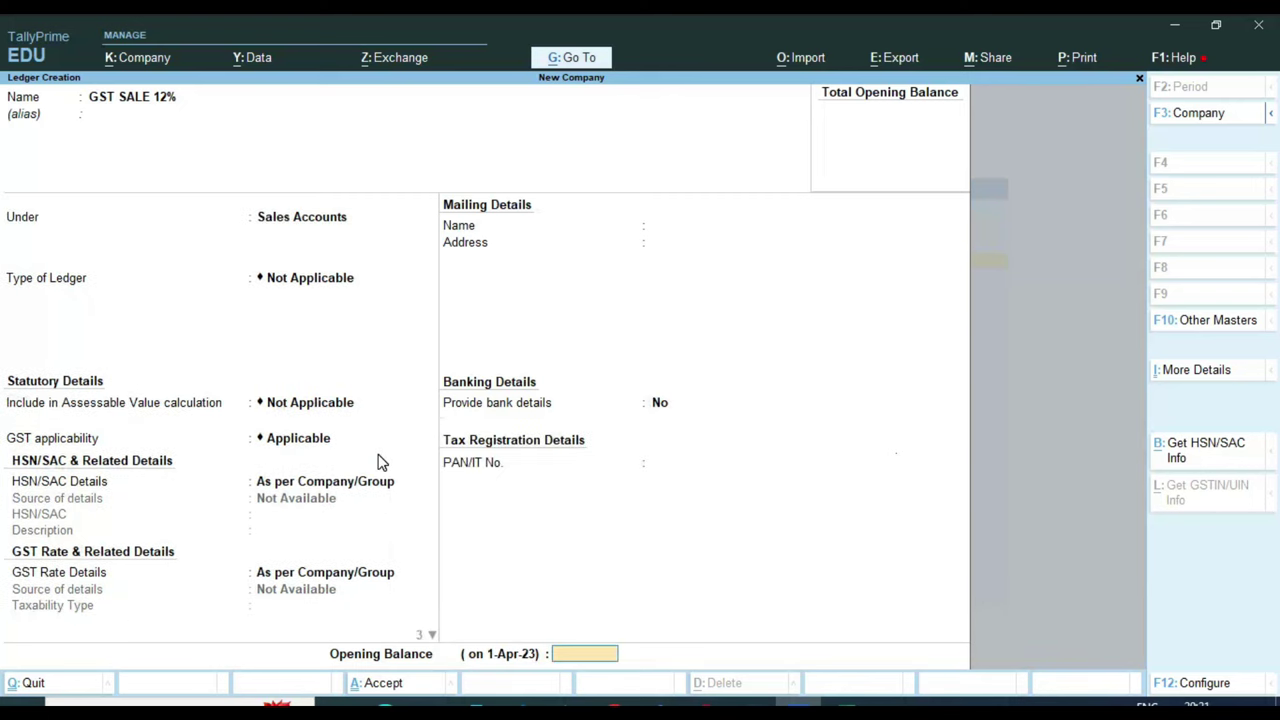
key(Return)
key(Return)
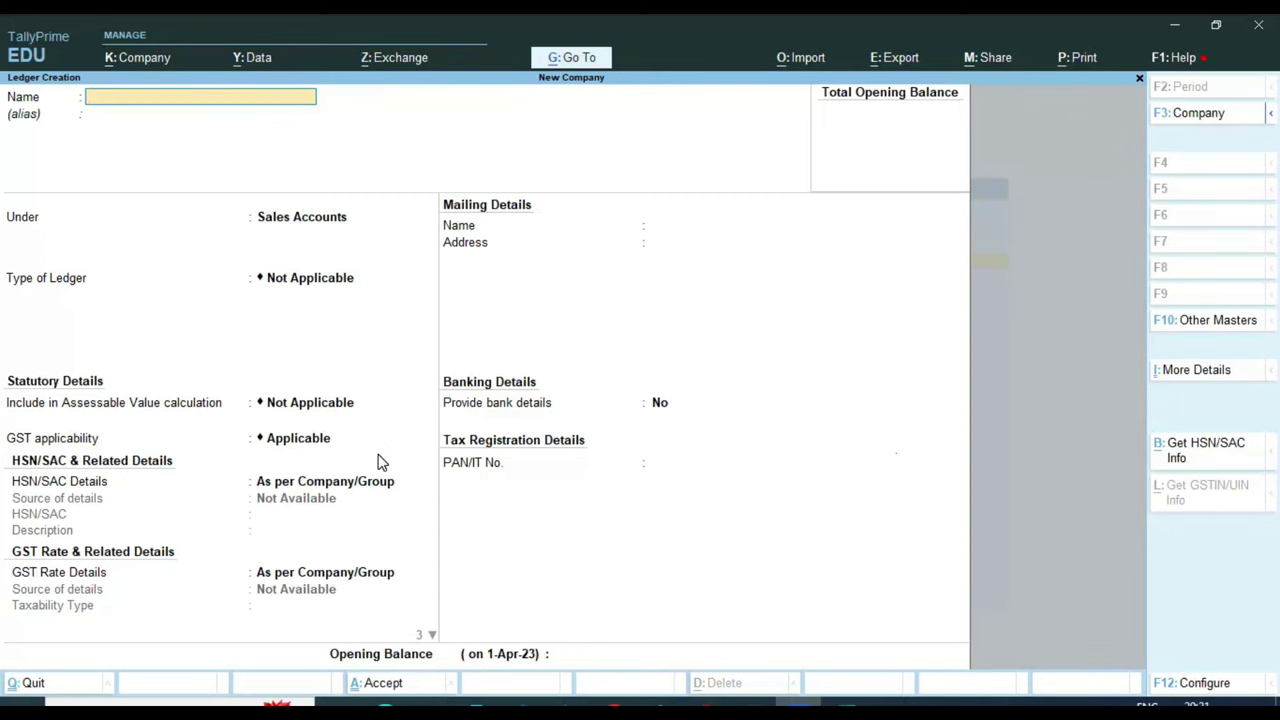
Name the new ledger CGST TAX and place it under Duties & Taxes
text(CGST TAX)
key(Return)
key(Return)
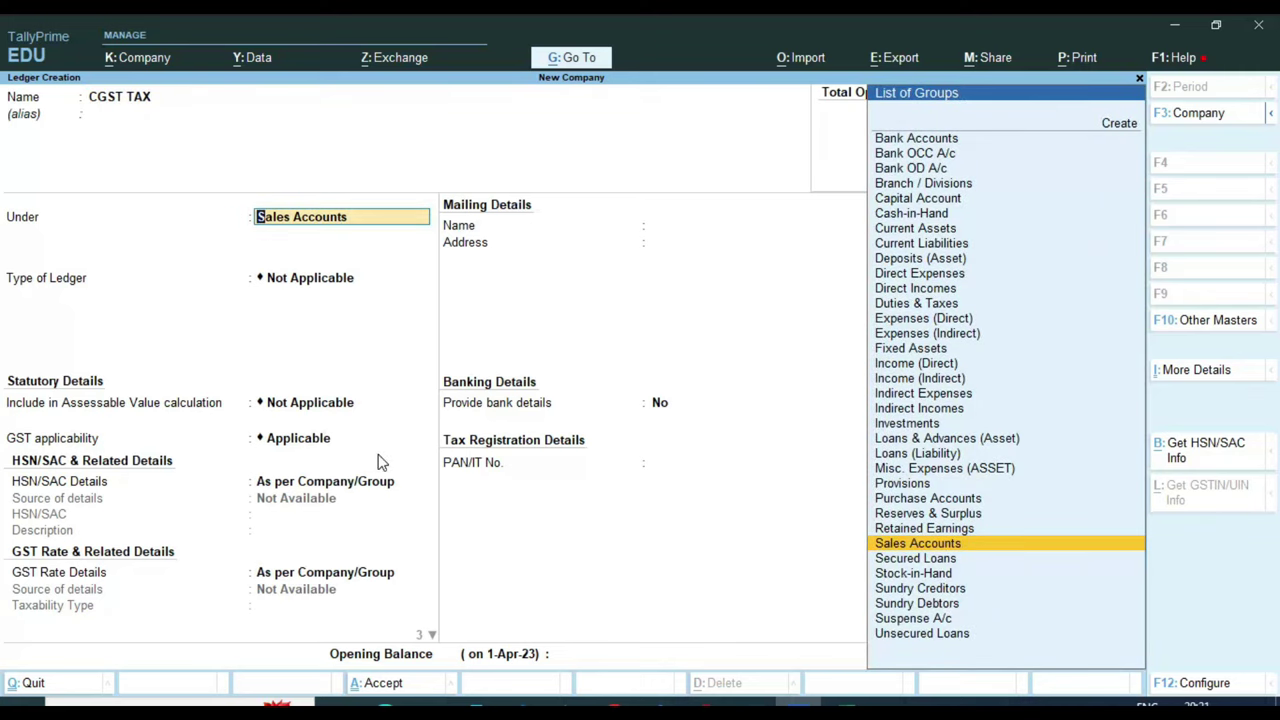
text(DU)
key(Return)
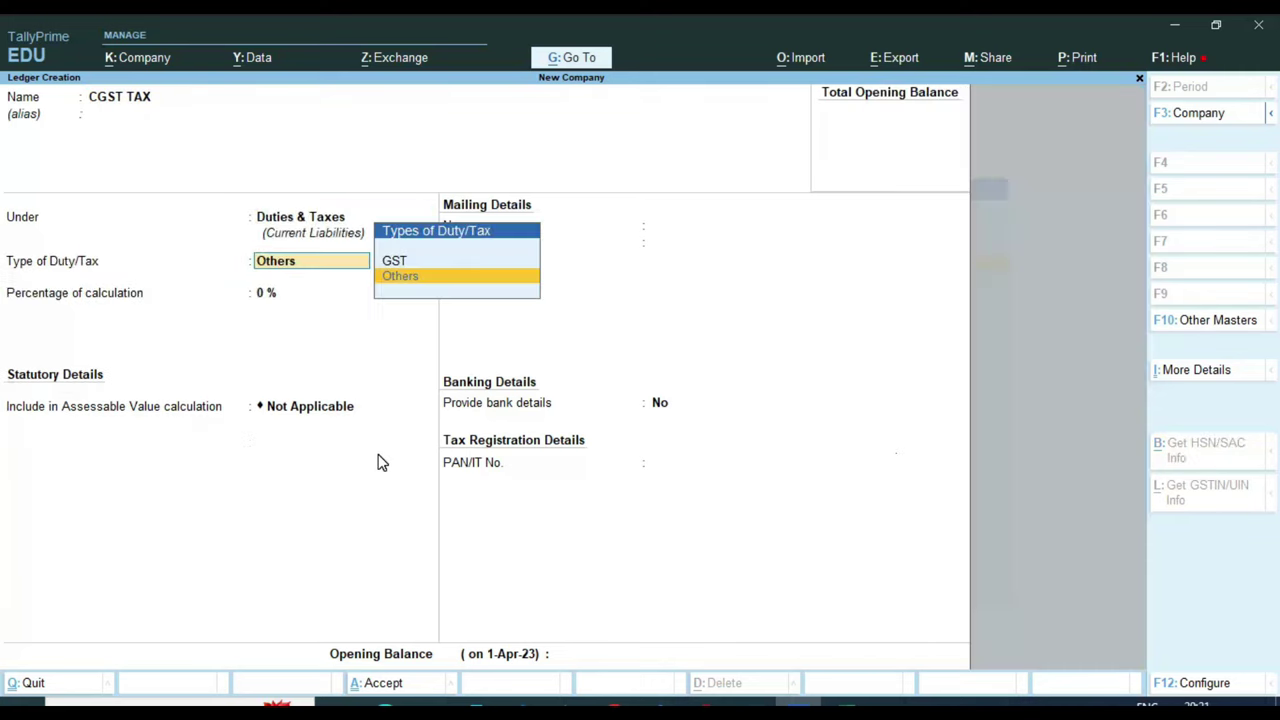
Set duty type GST, tax type CGST, 0% and rounding Not Applicable, then save
key(Up)
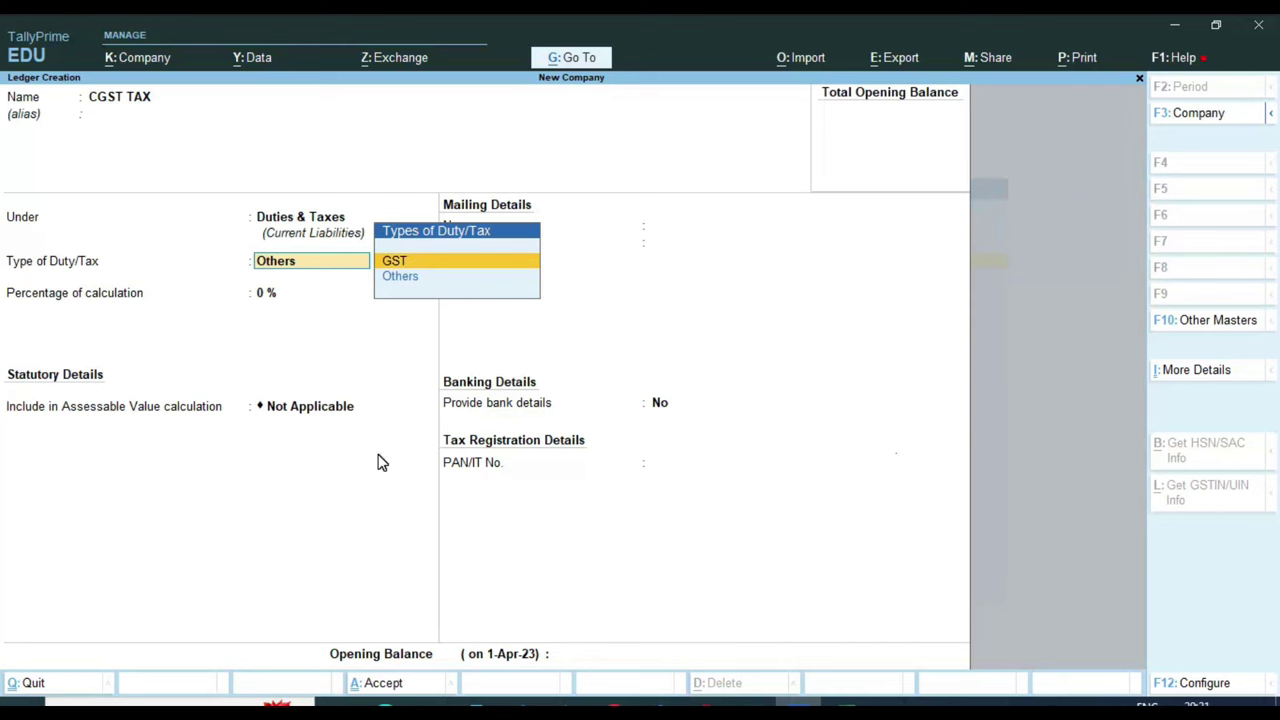
key(Return)
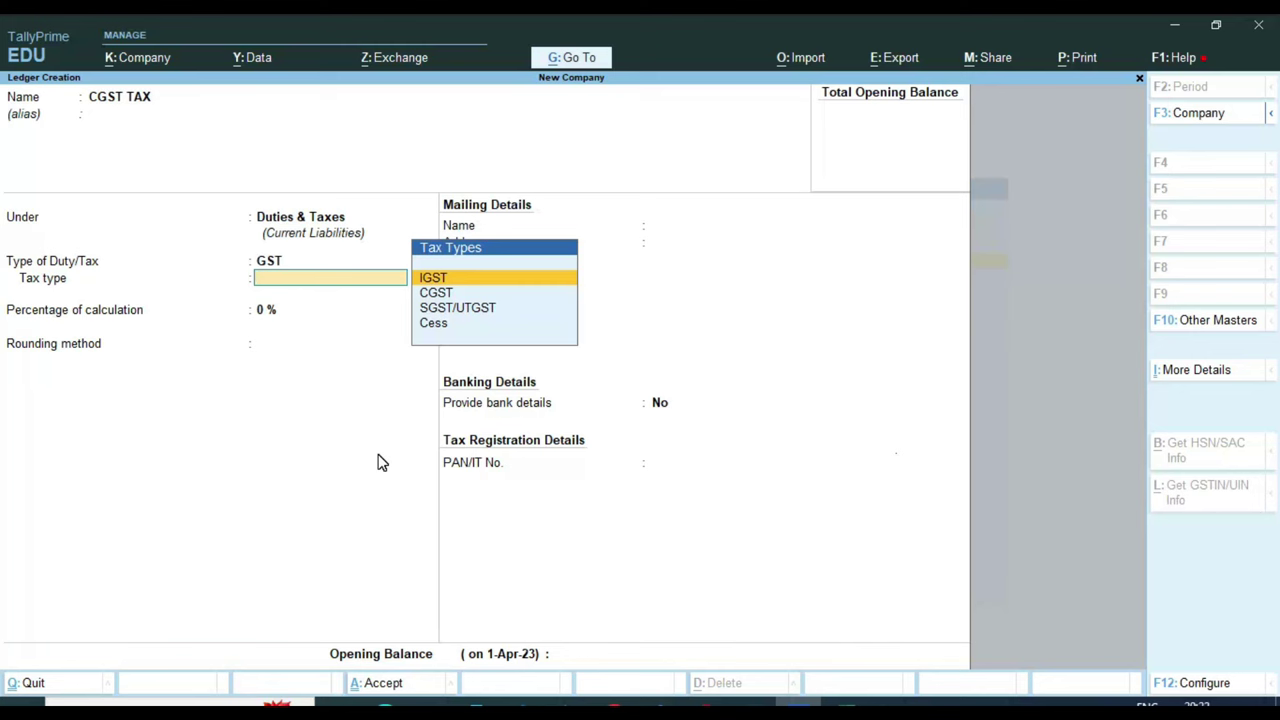
key(Down)
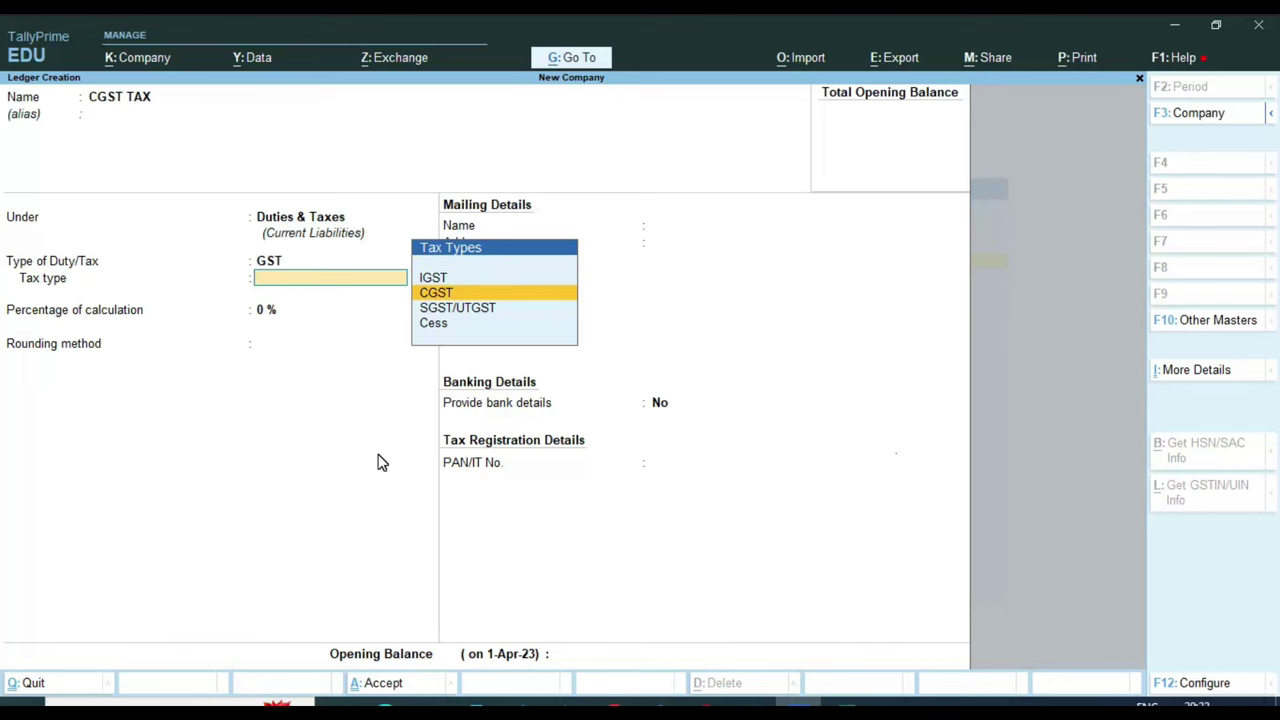
key(Return)
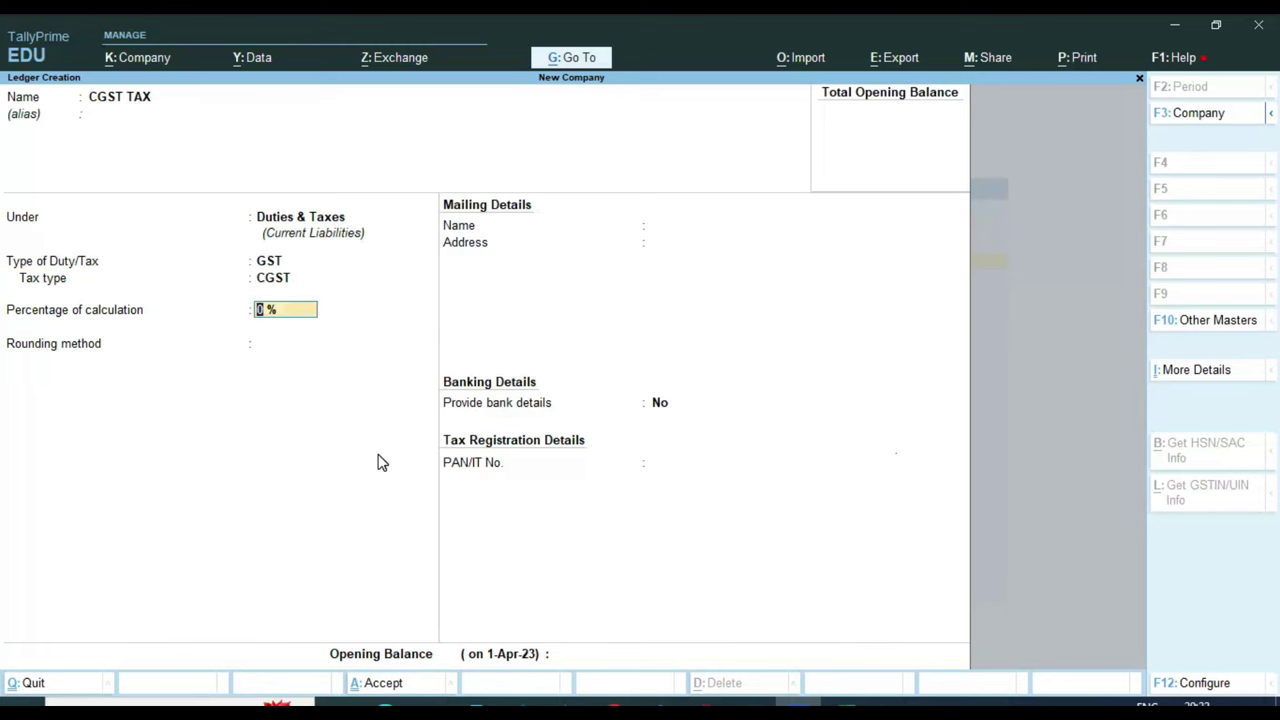
key(Return)
key(BackSpace)
key(Return)
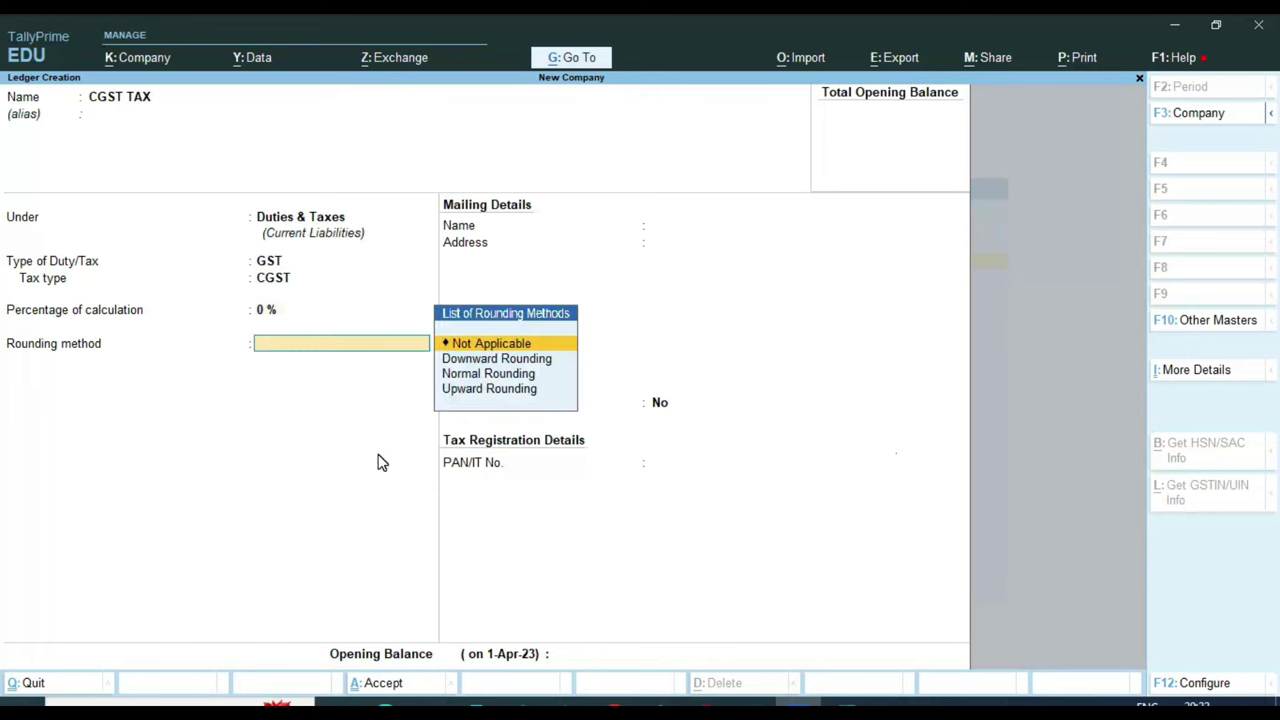
key(Return)
key(Return)
key(Return)
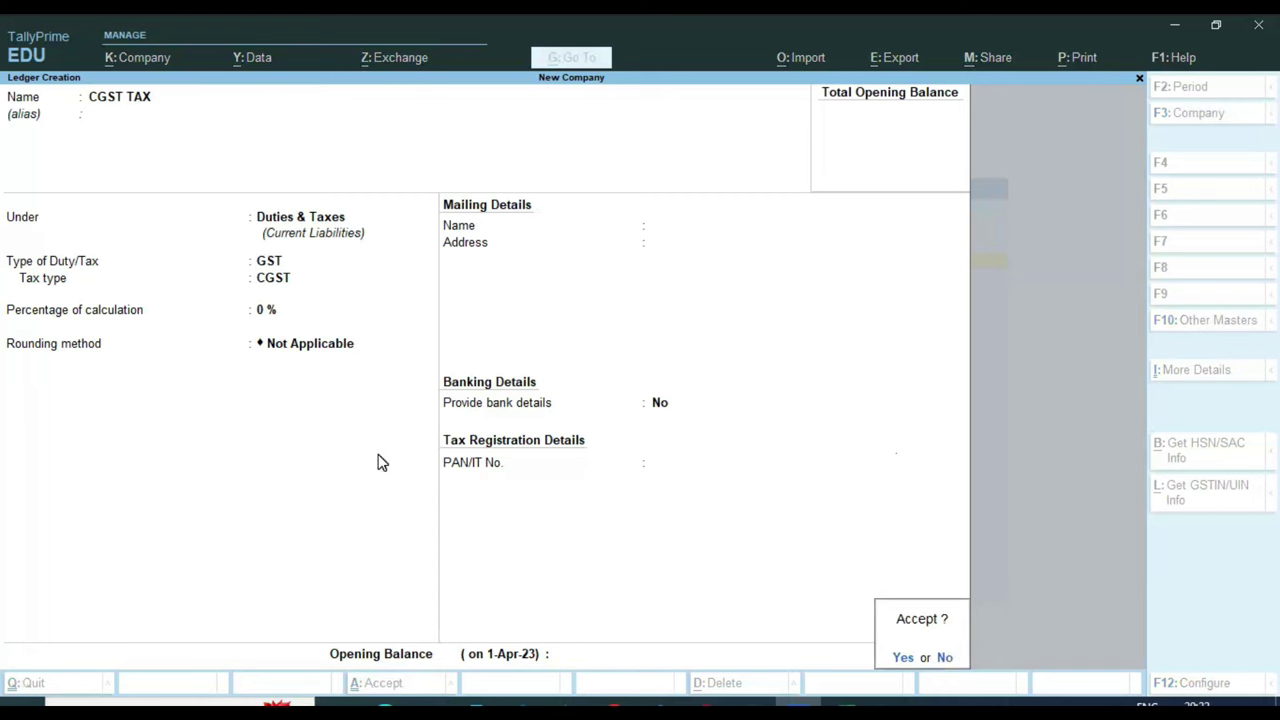
key(Return)
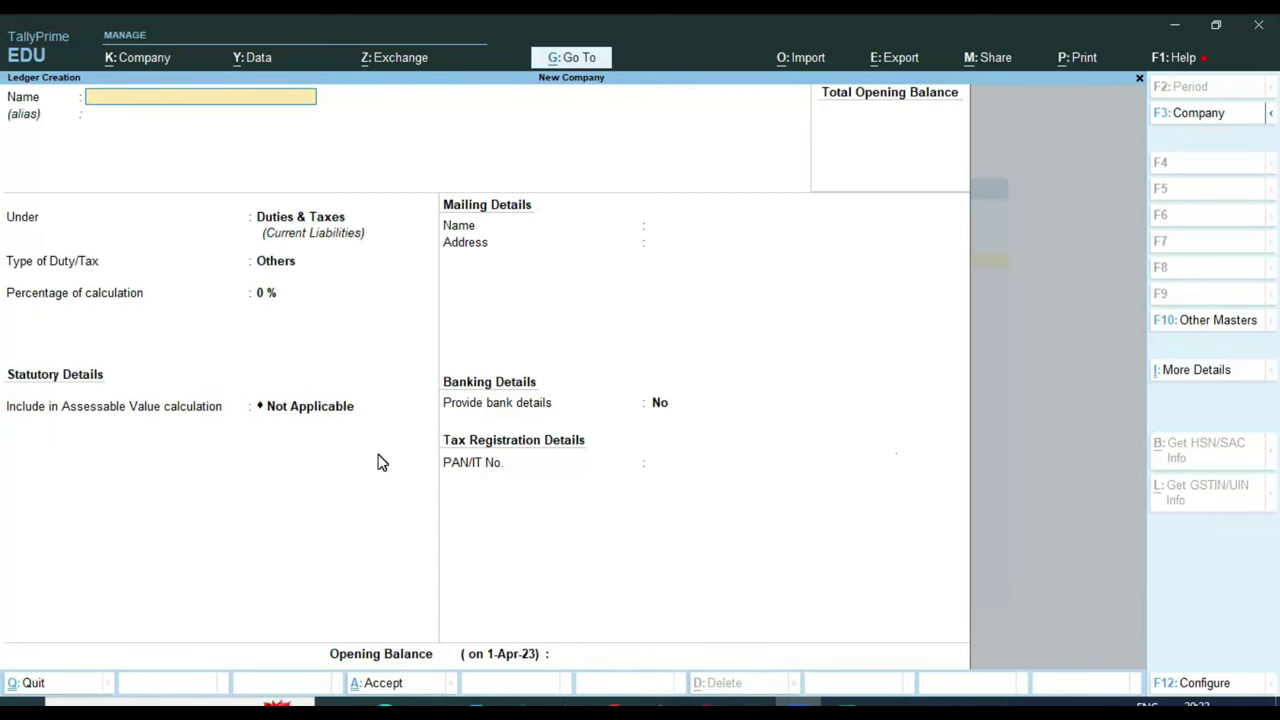
Create ledger SGST TAX under Duties & Taxes with GST duty, SGST/UTGST tax type and 0%
text(SGST TAX)
key(Return)
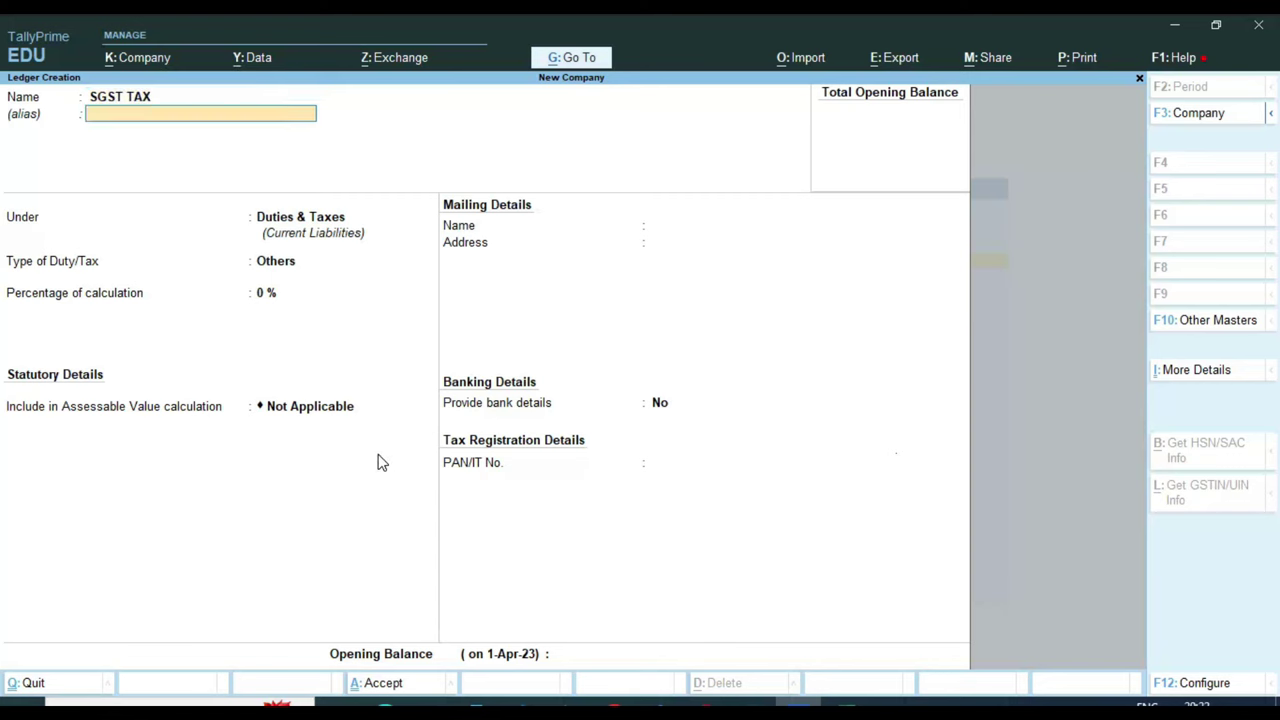
key(Return)
key(Return)
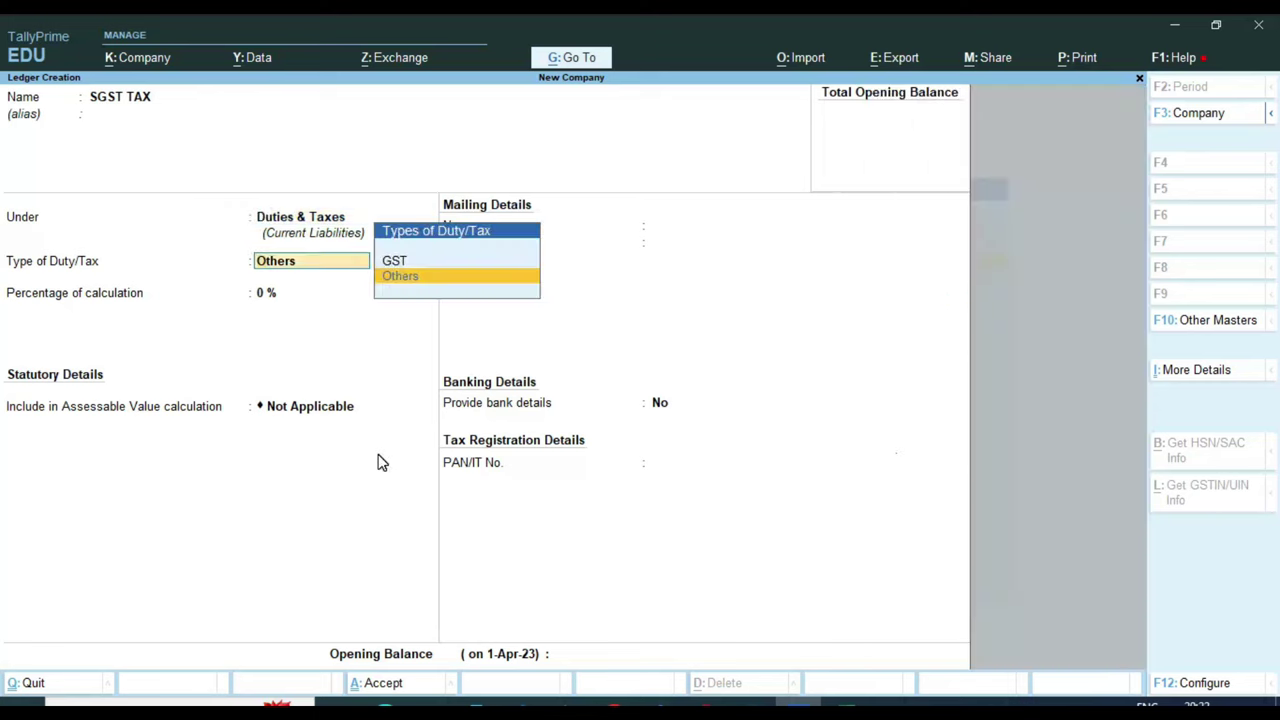
key(Up)
key(Return)
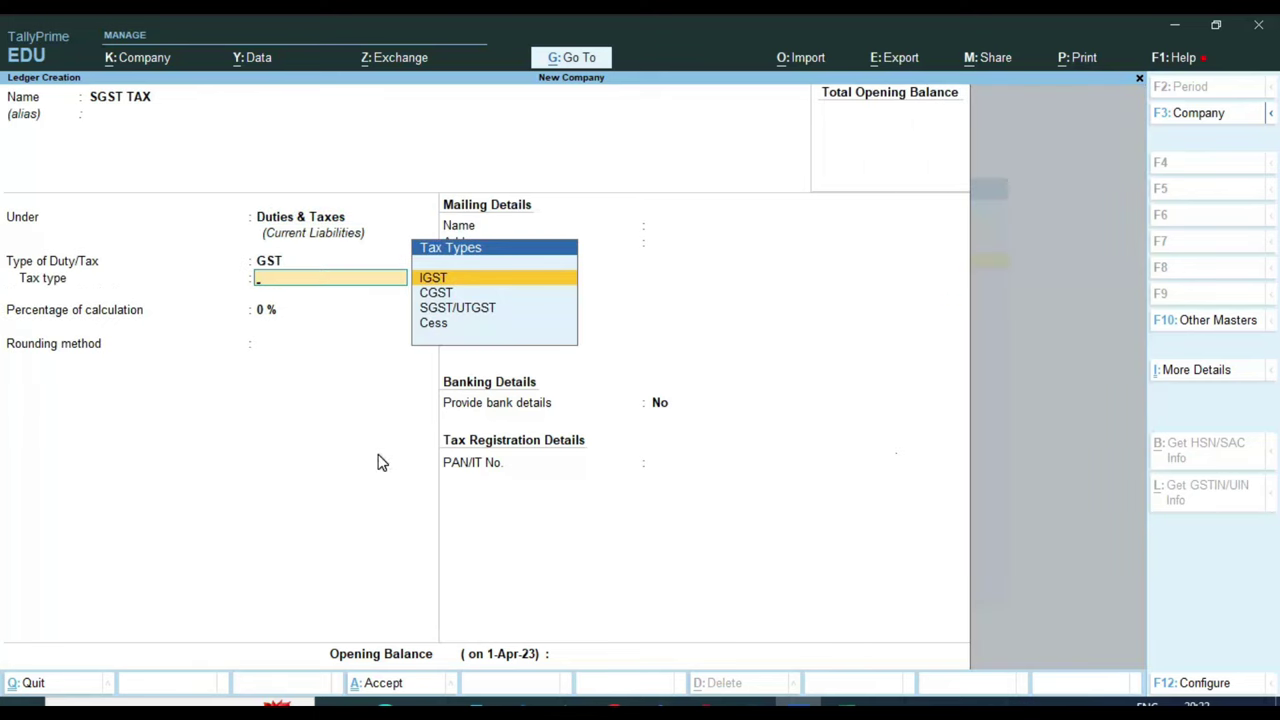
key(Down)
key(Down)
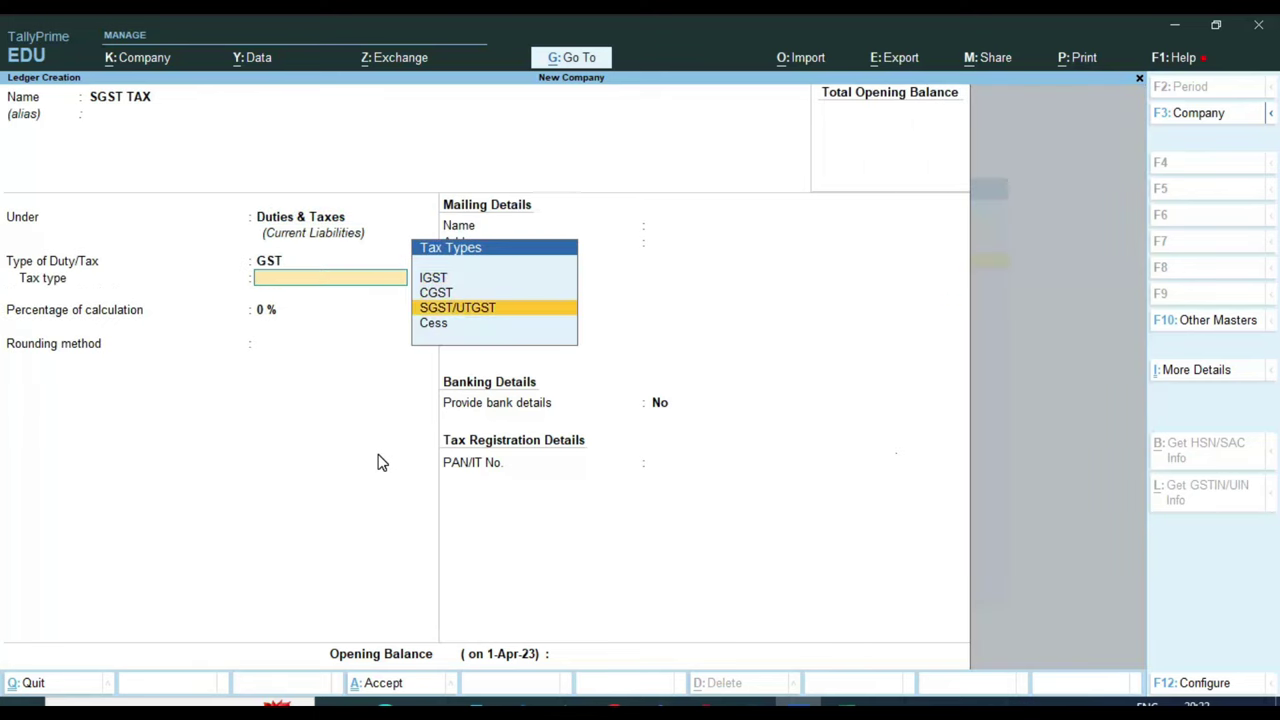
key(Return)
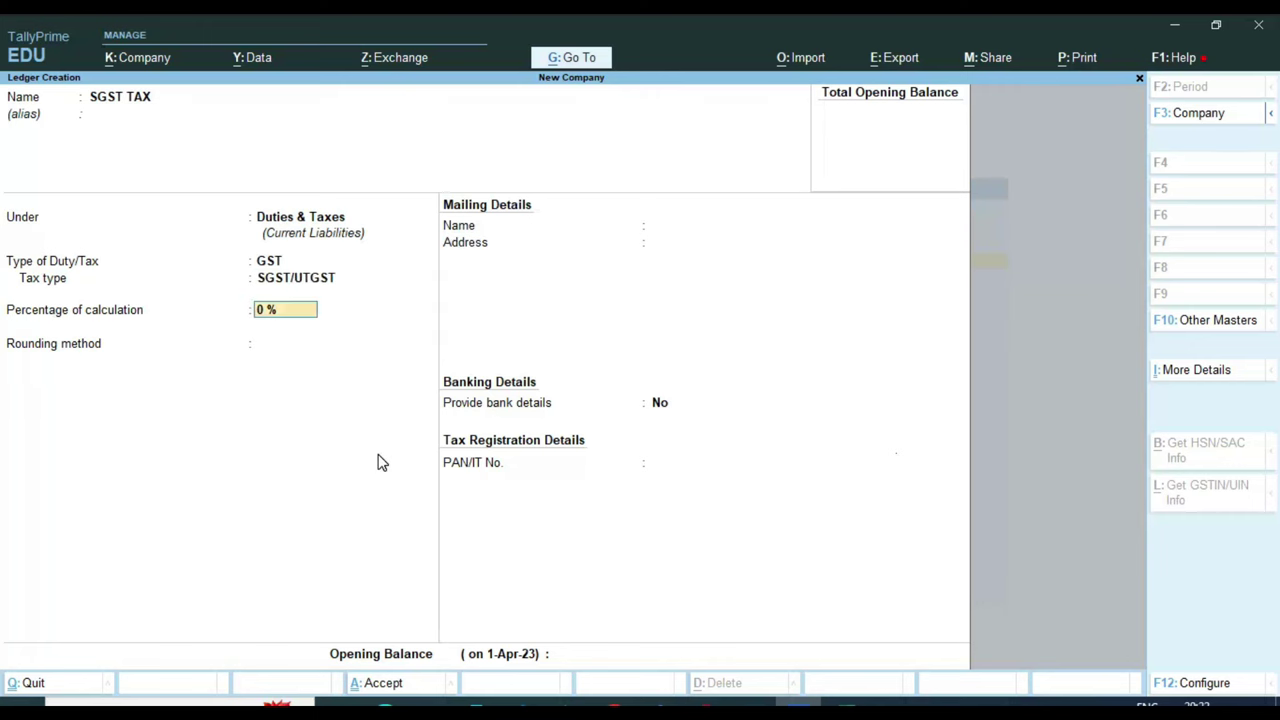
key(Return)
key(Return)
key(Return)
key(Return)
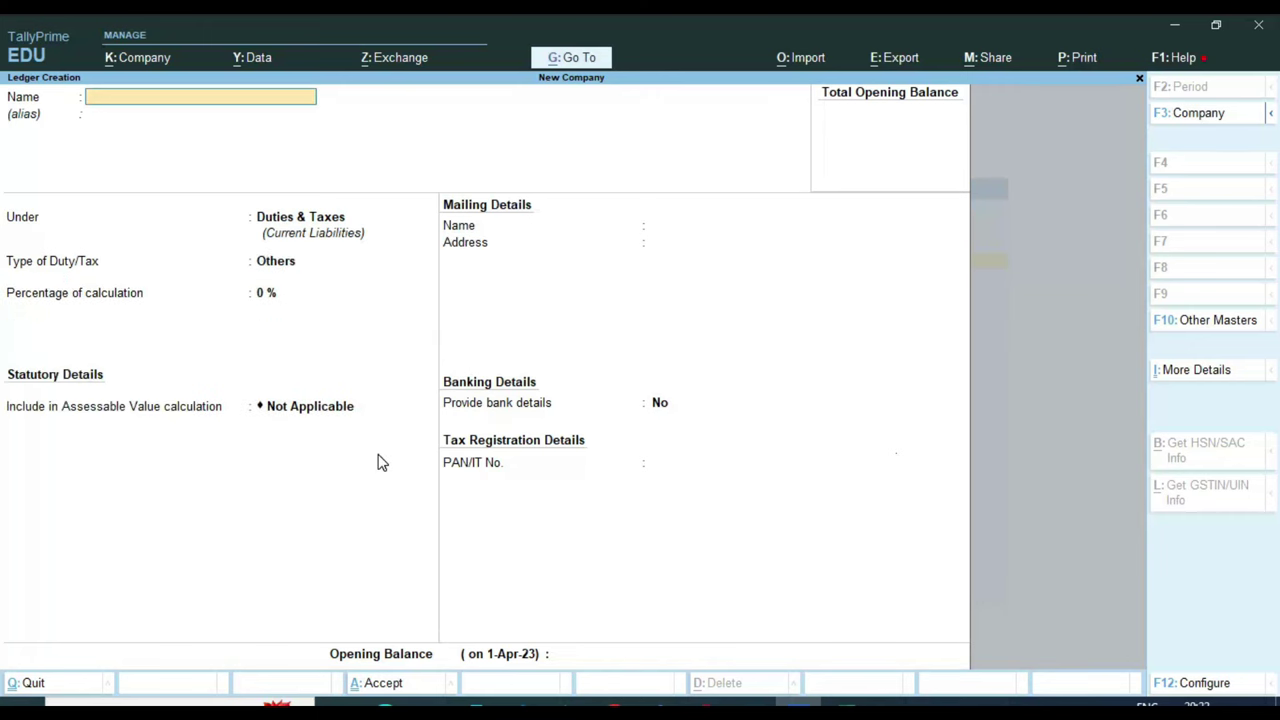
Name the ledger IGST TAX under Duties & Taxes, set GST duty with IGST tax type, and save
text(IGST TAX)
key(Return)
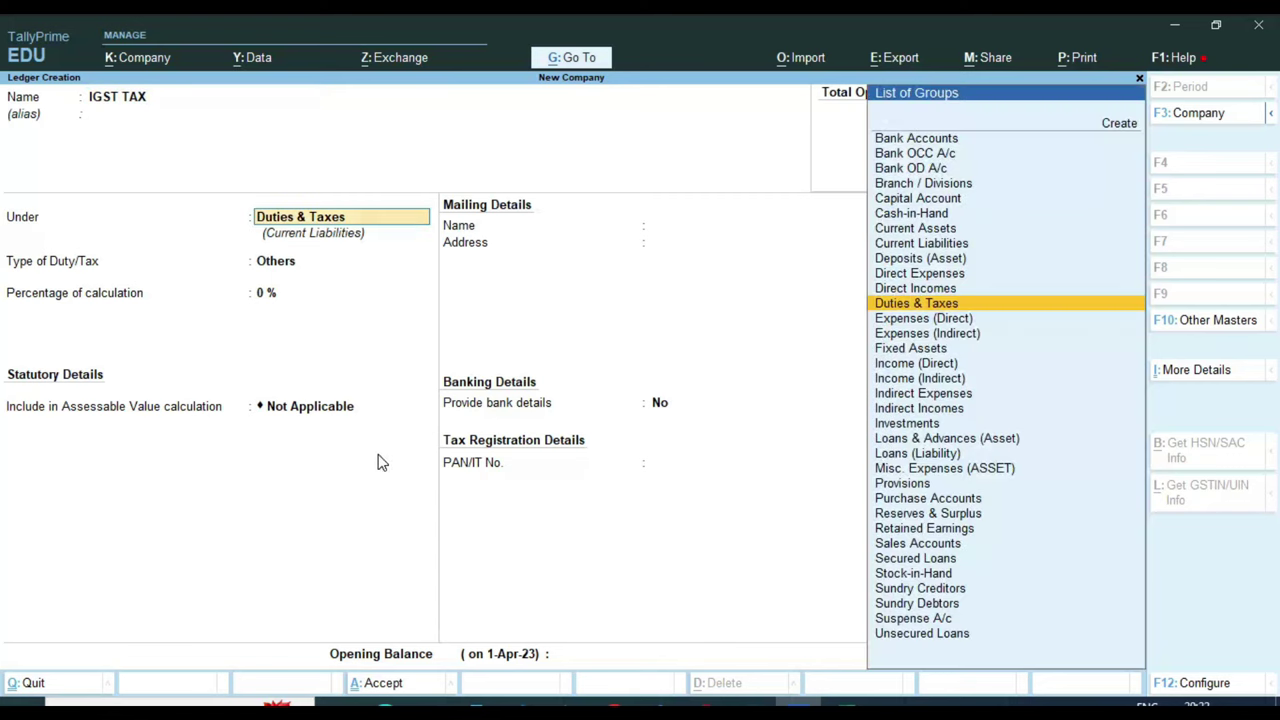
key(Return)
key(Up)
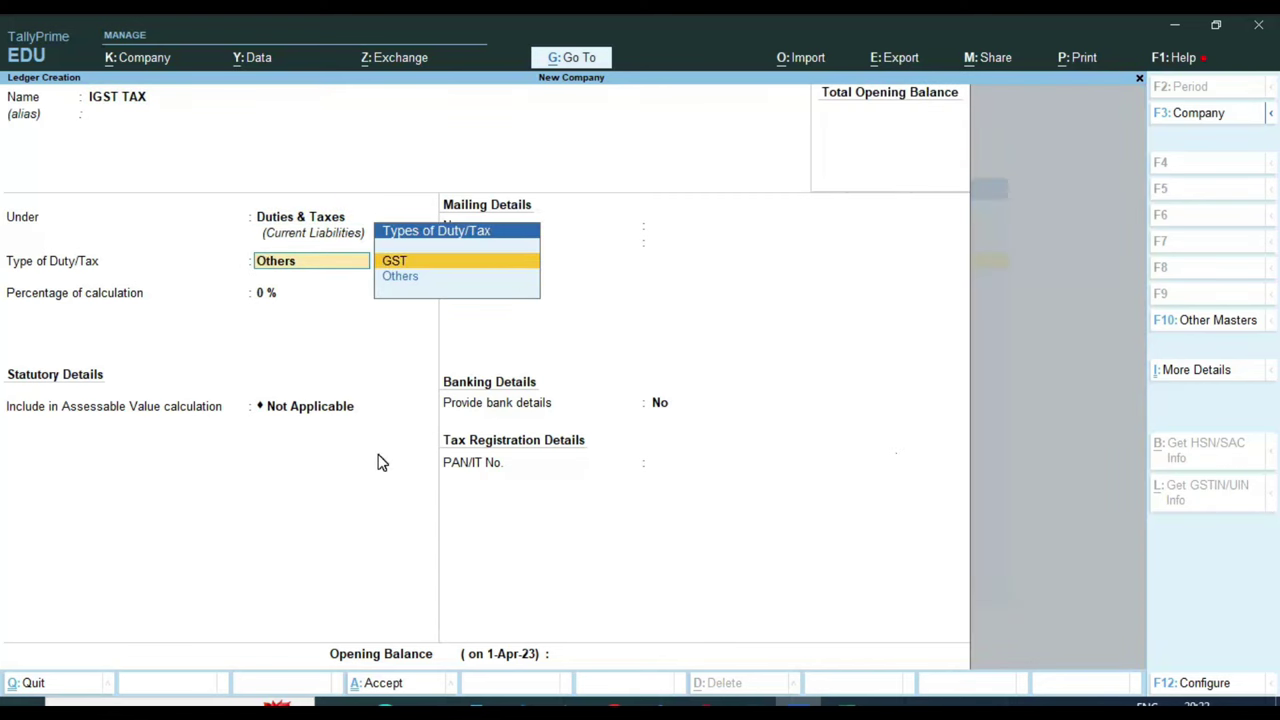
key(Return)
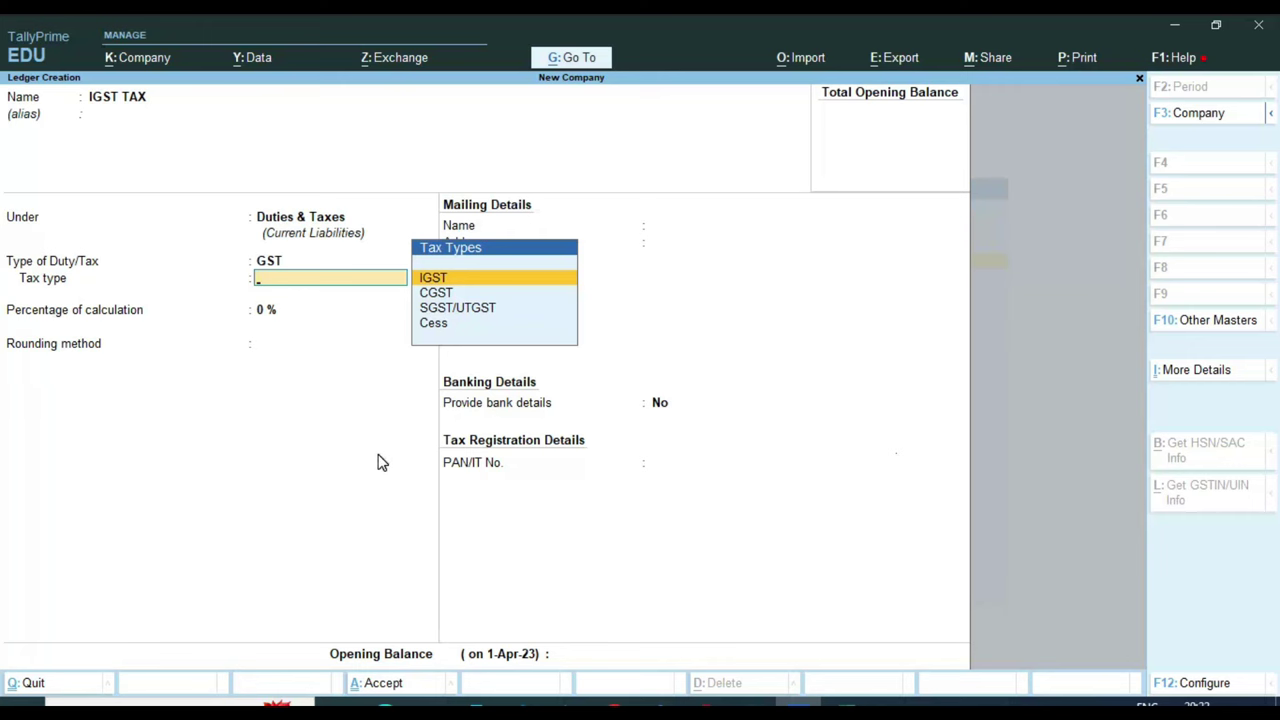
key(Return)
key(Return)
key(Return)
key(Return)
key(Return)
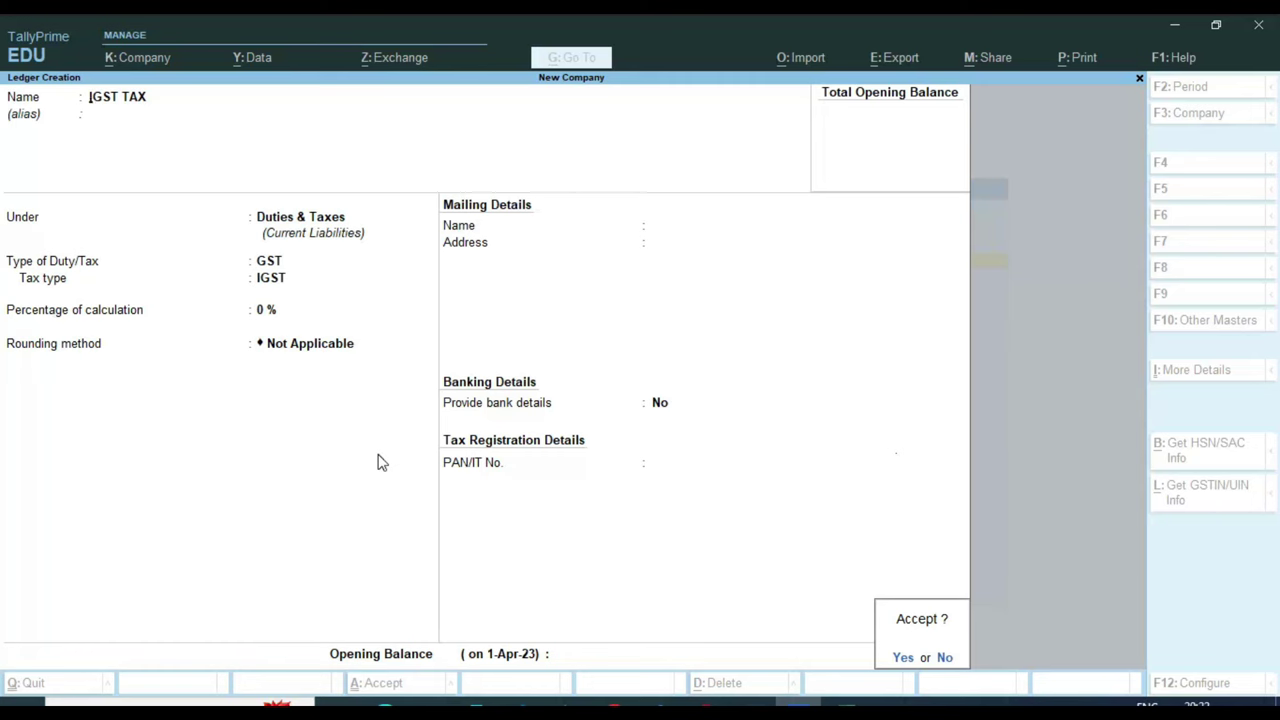
key(Return)
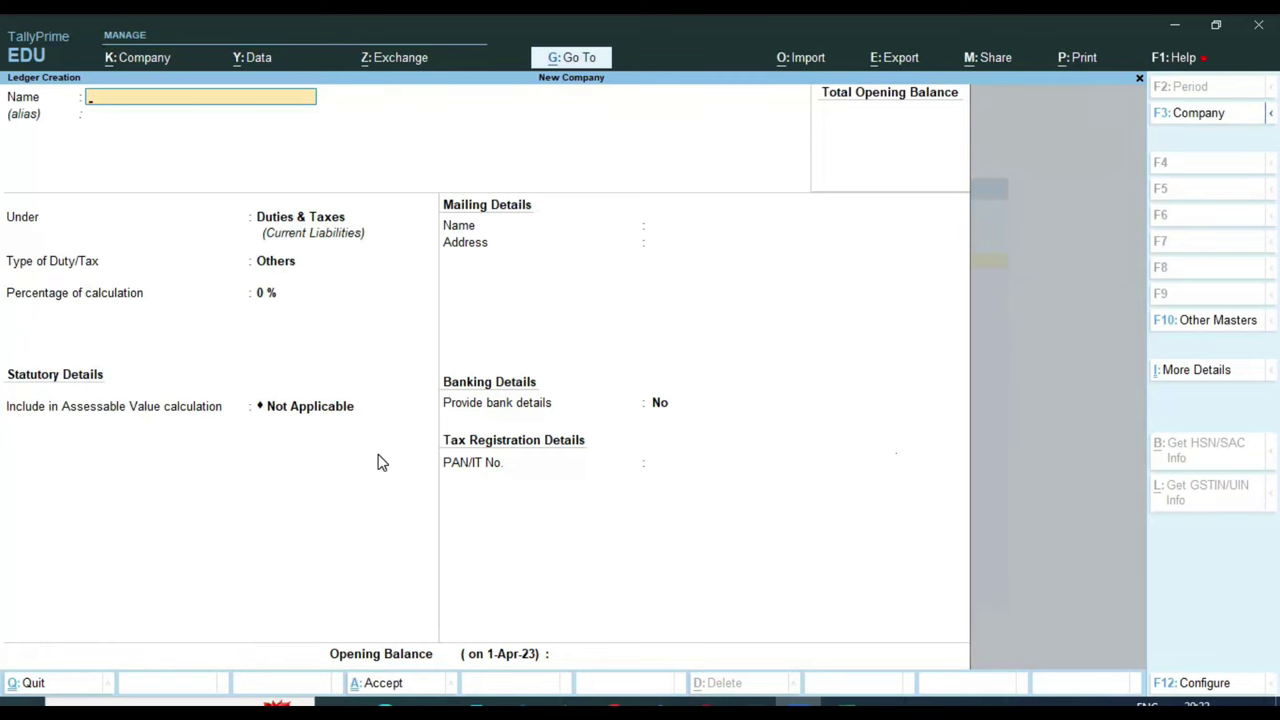
Leave ledger creation and open a new Stock Item creation form
key(Escape)
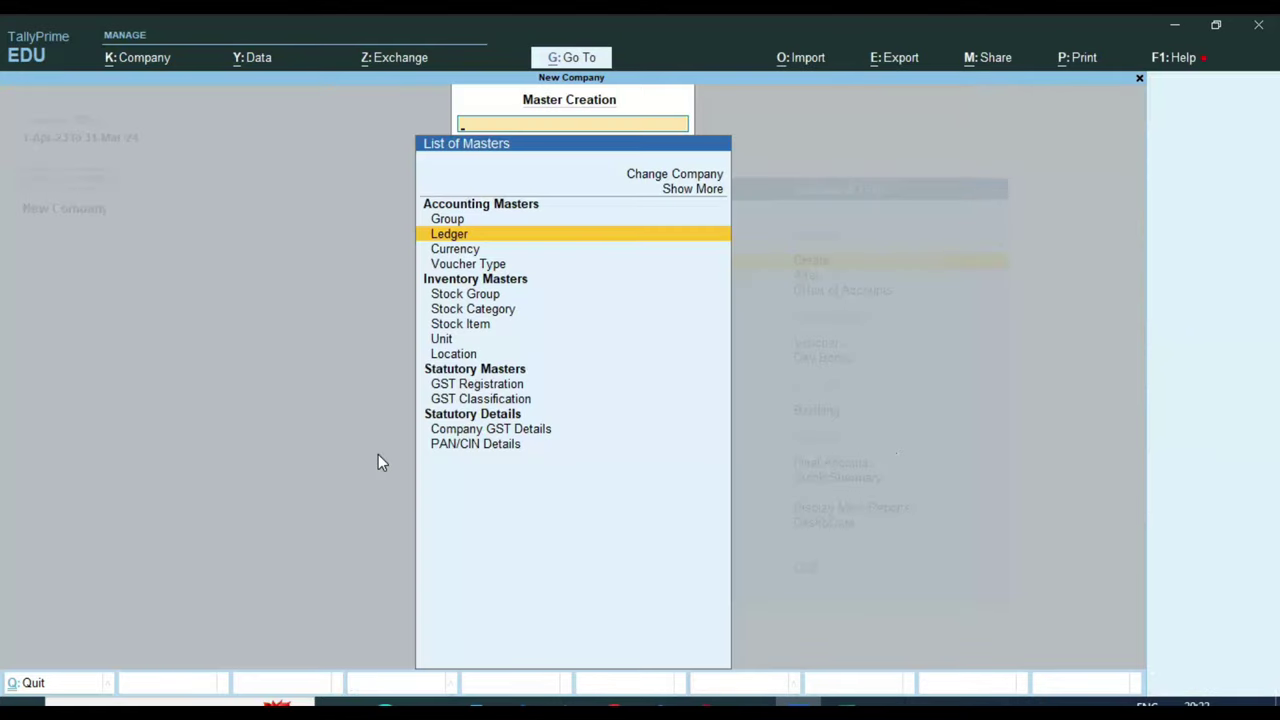
key(Escape)
key(Return)
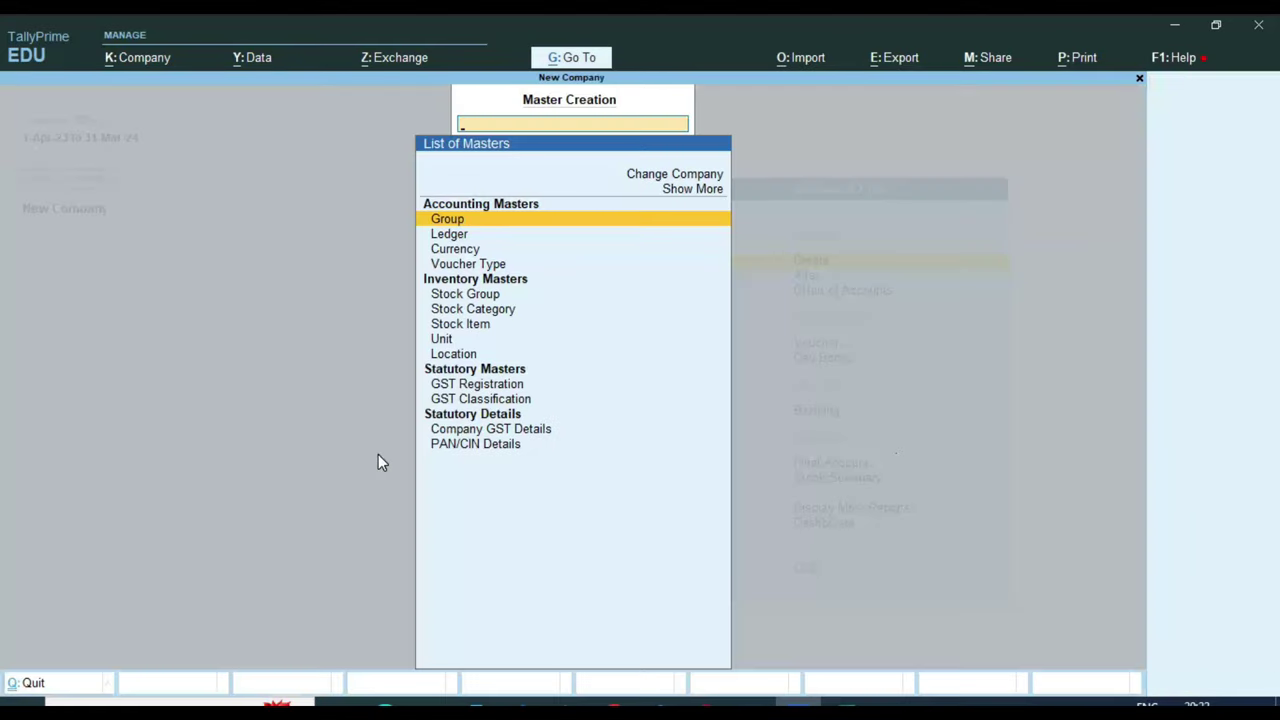
key(Down)
key(Down)
key(Down)
key(Down)
key(Down)
key(Down)
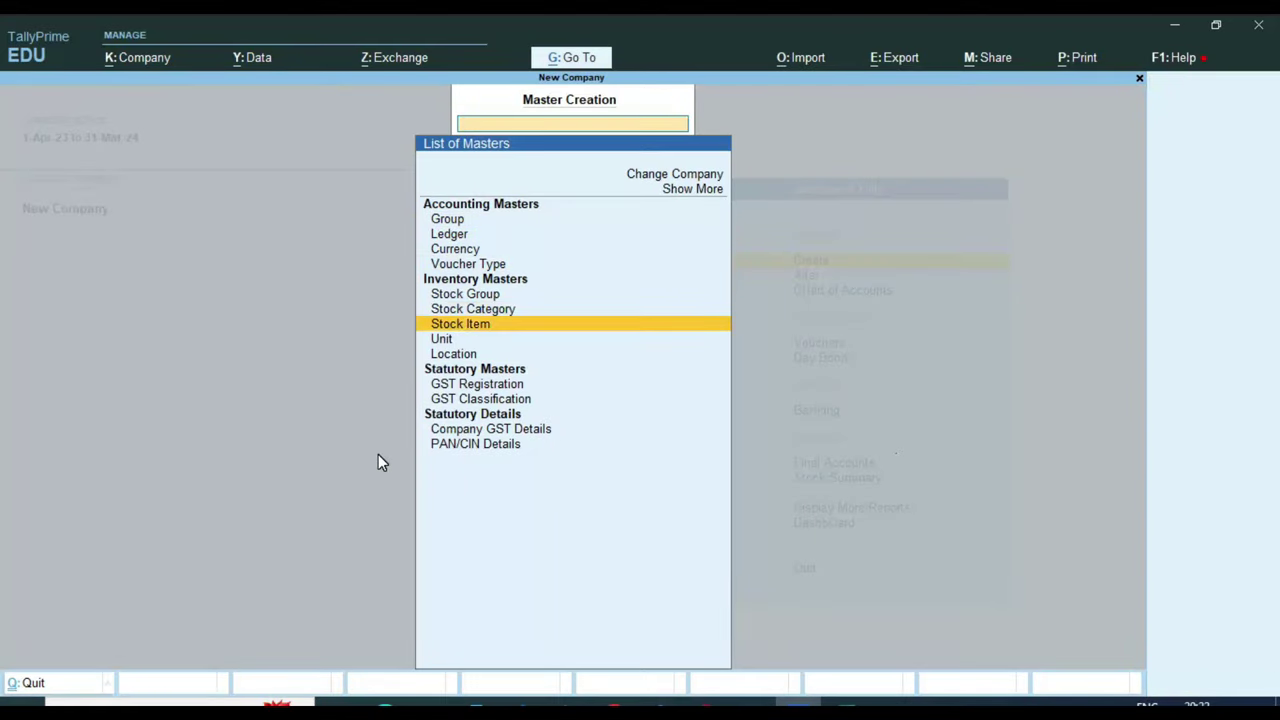
key(Return)
Name the item ITEM-1 under Primary with no category, and begin creating its unit
text(I)
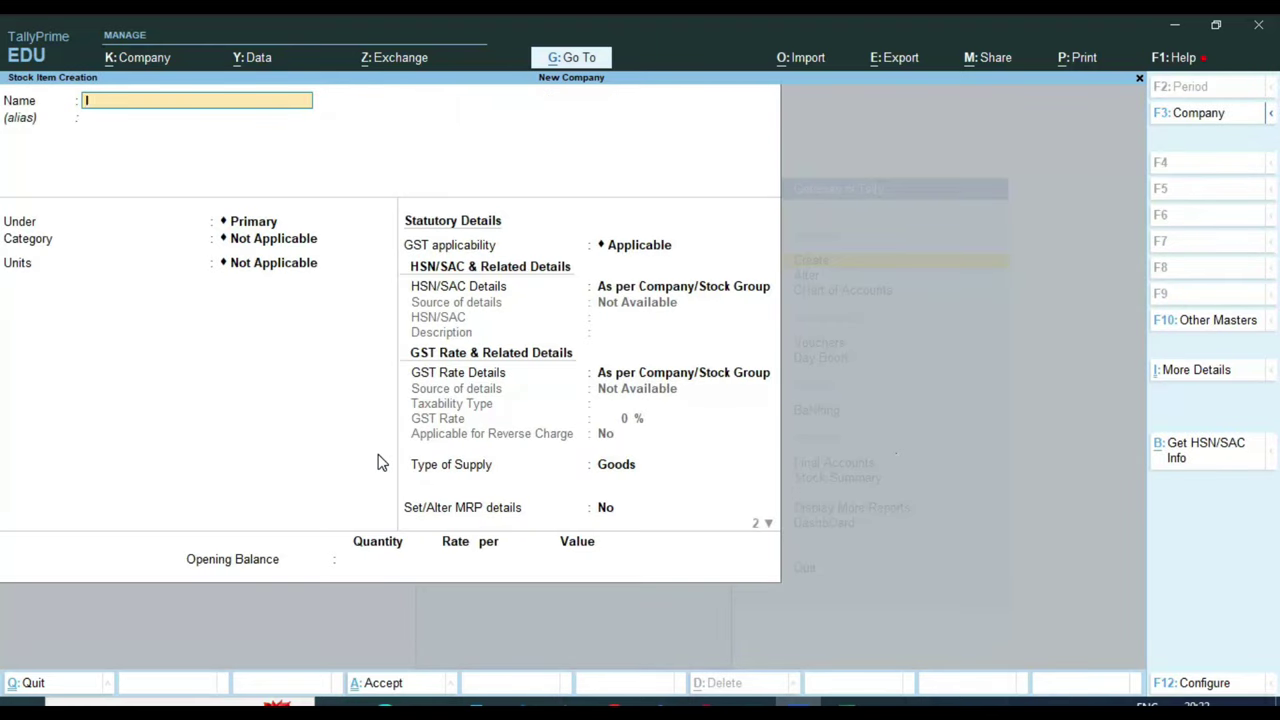
text(TEM-1)
key(Return)
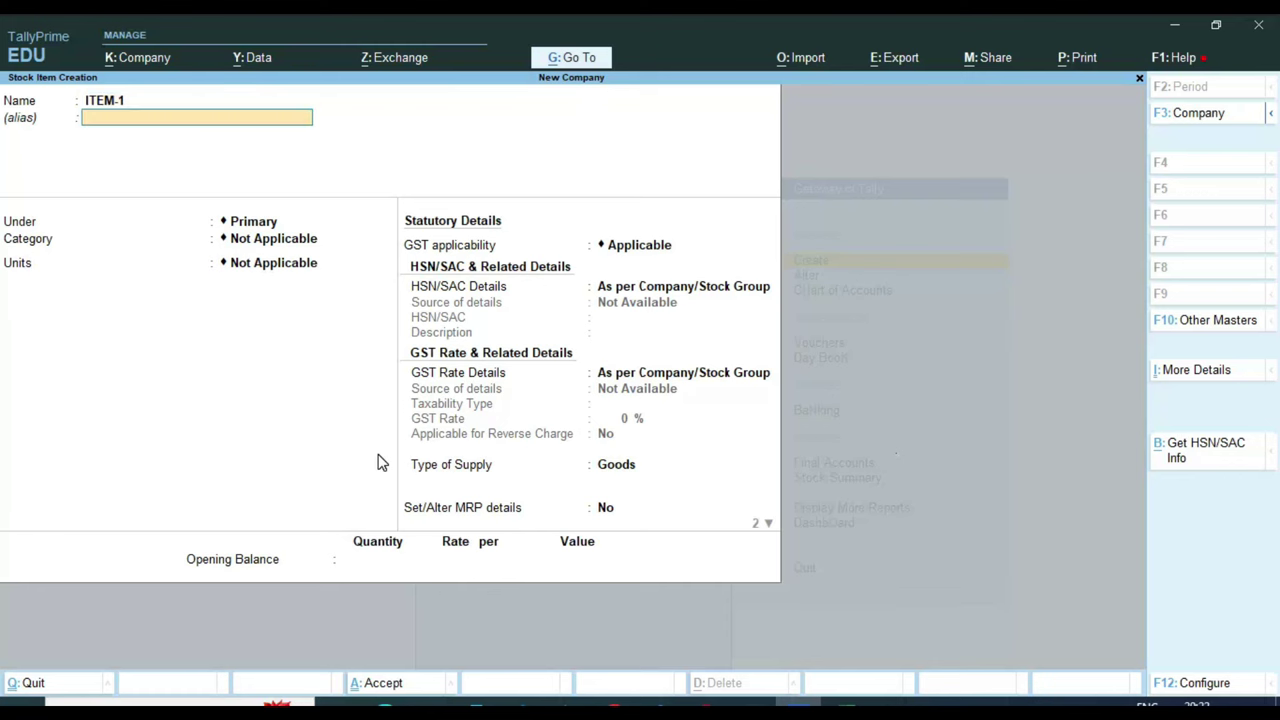
key(Return)
key(Return)
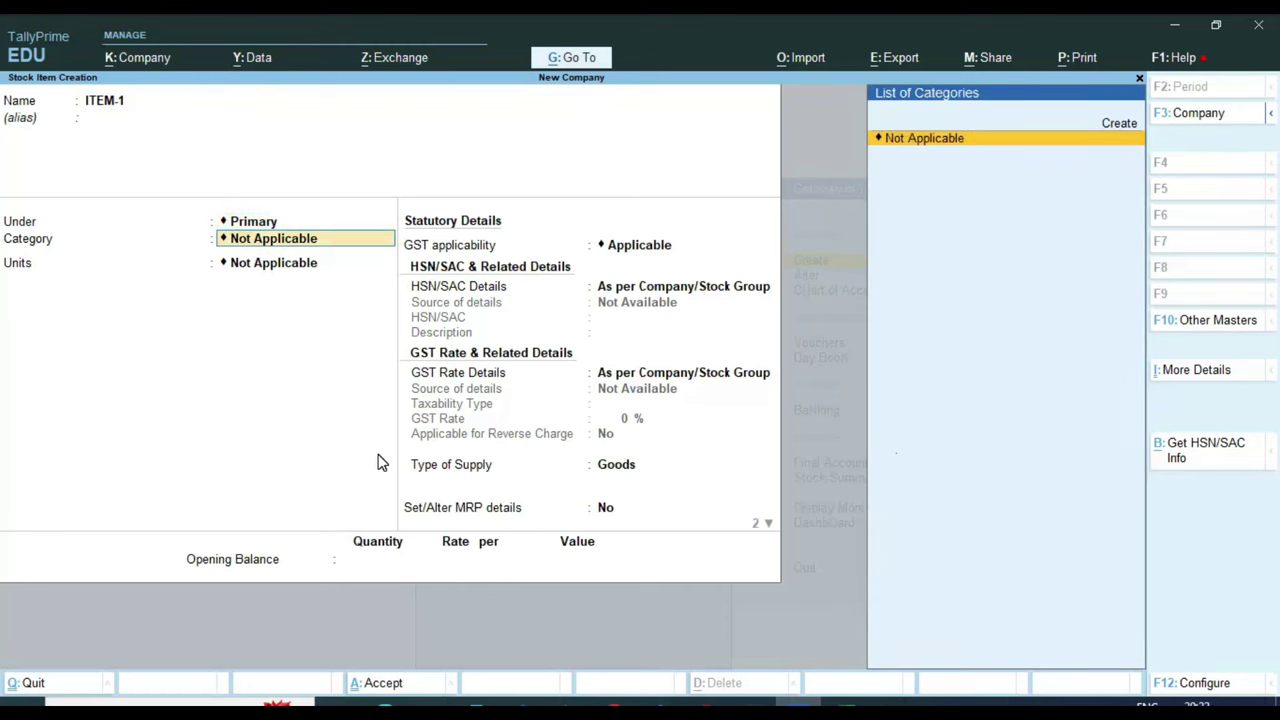
key(Return)
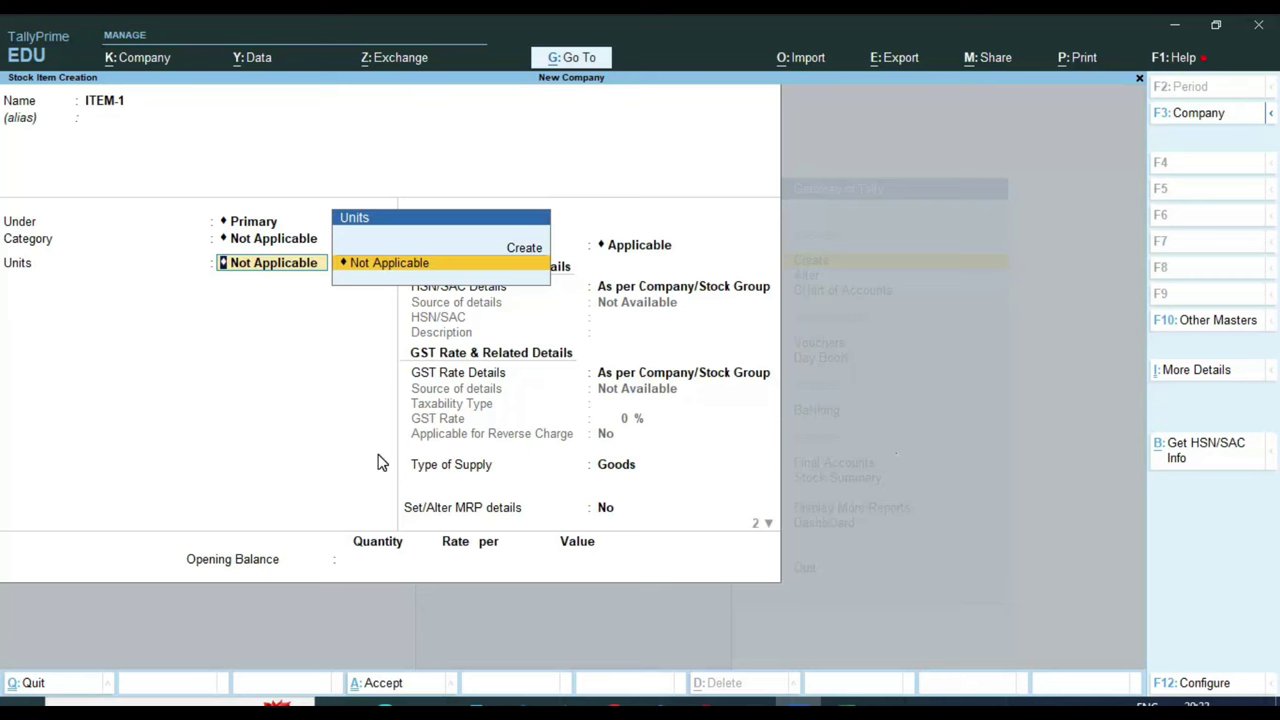
key(alt+c)
Create the unit PCS with UQC PCS-PIECES and 0 decimal places, and save it
text(PC)
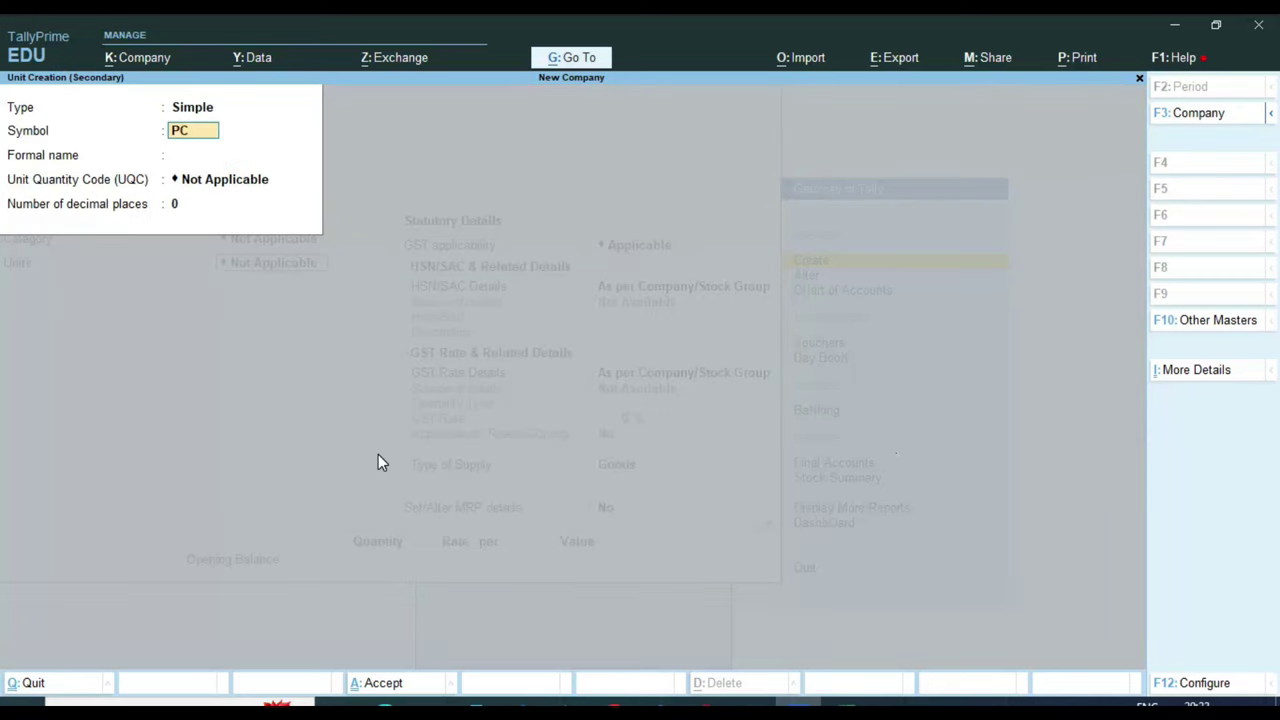
text(S)
key(Return)
key(Return)
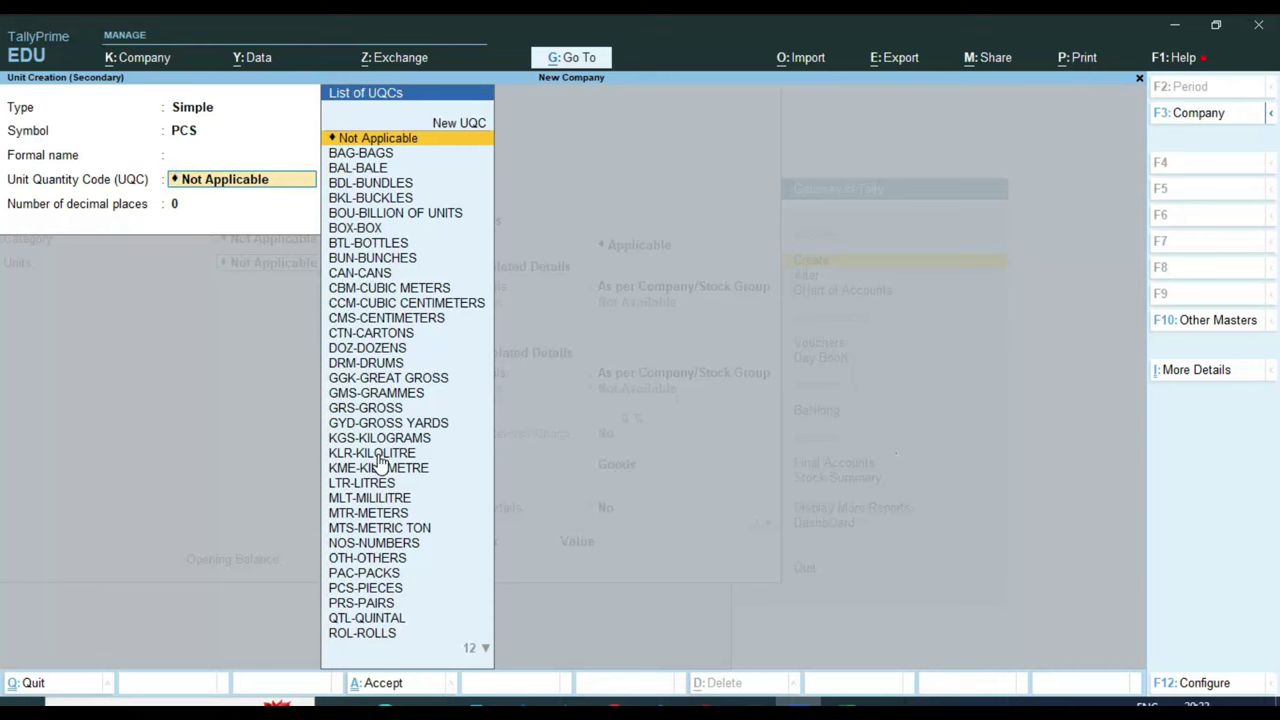
text(PCS)
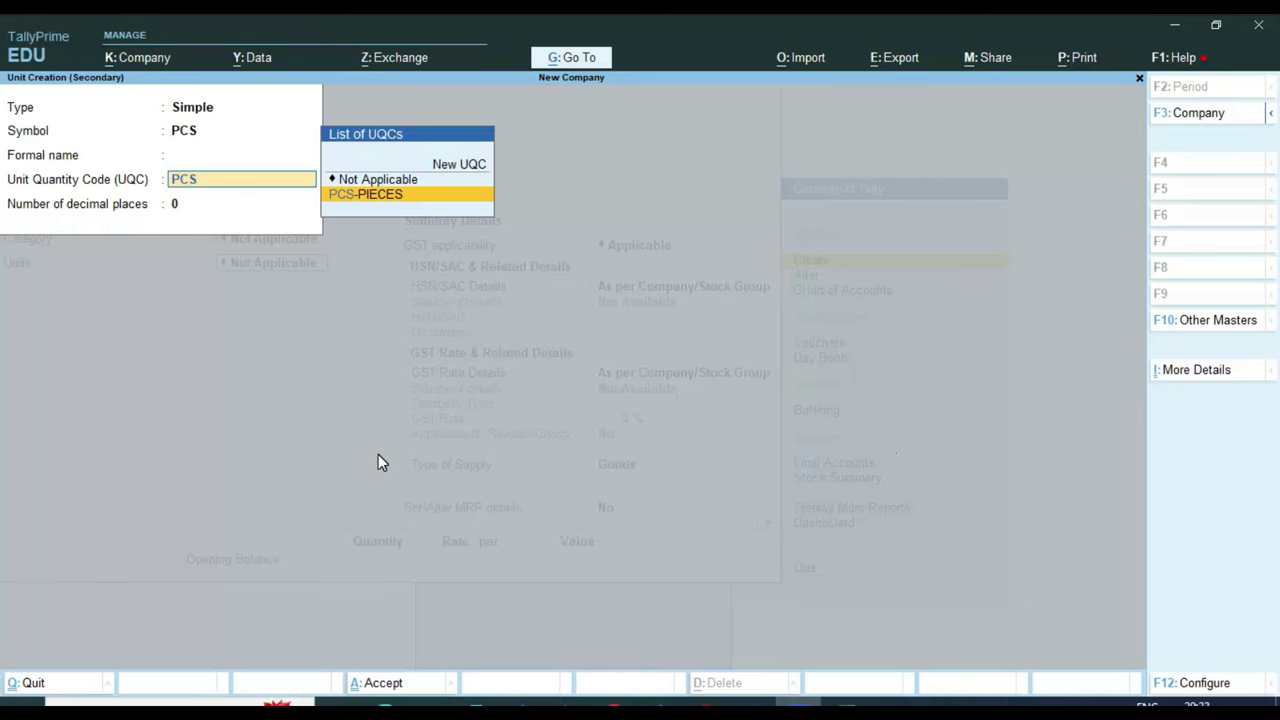
key(Return)
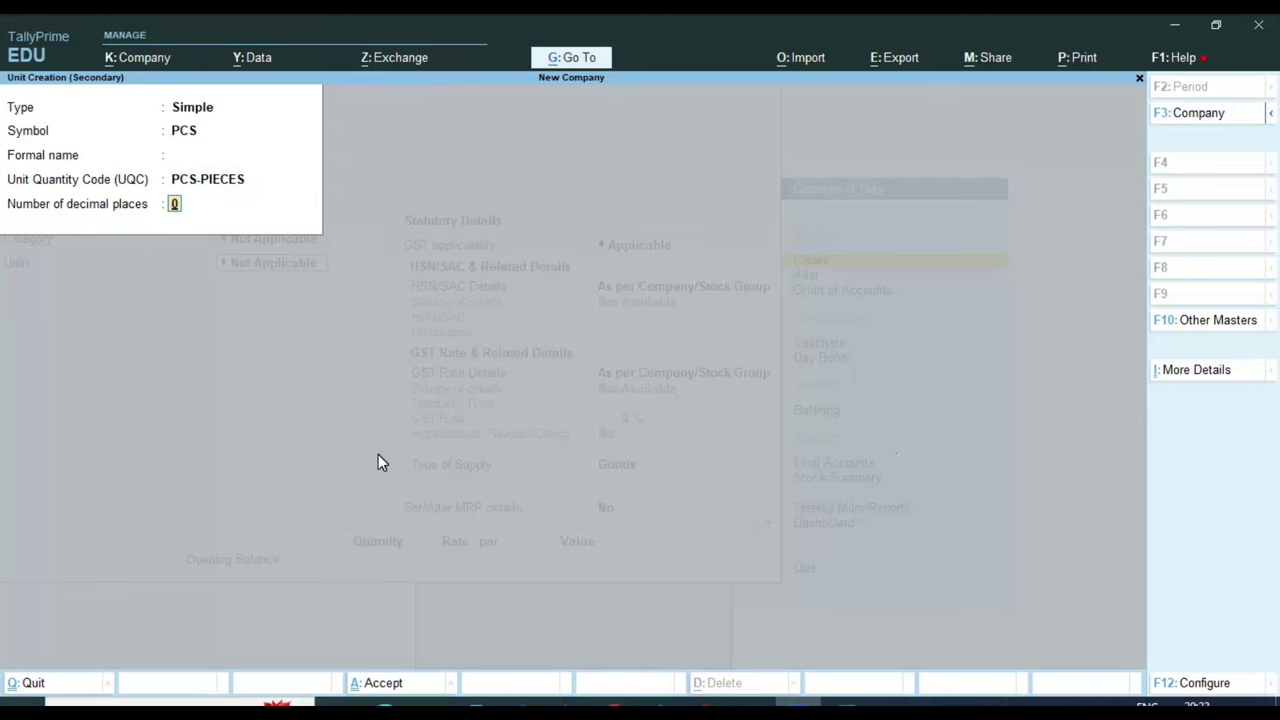
key(Return)
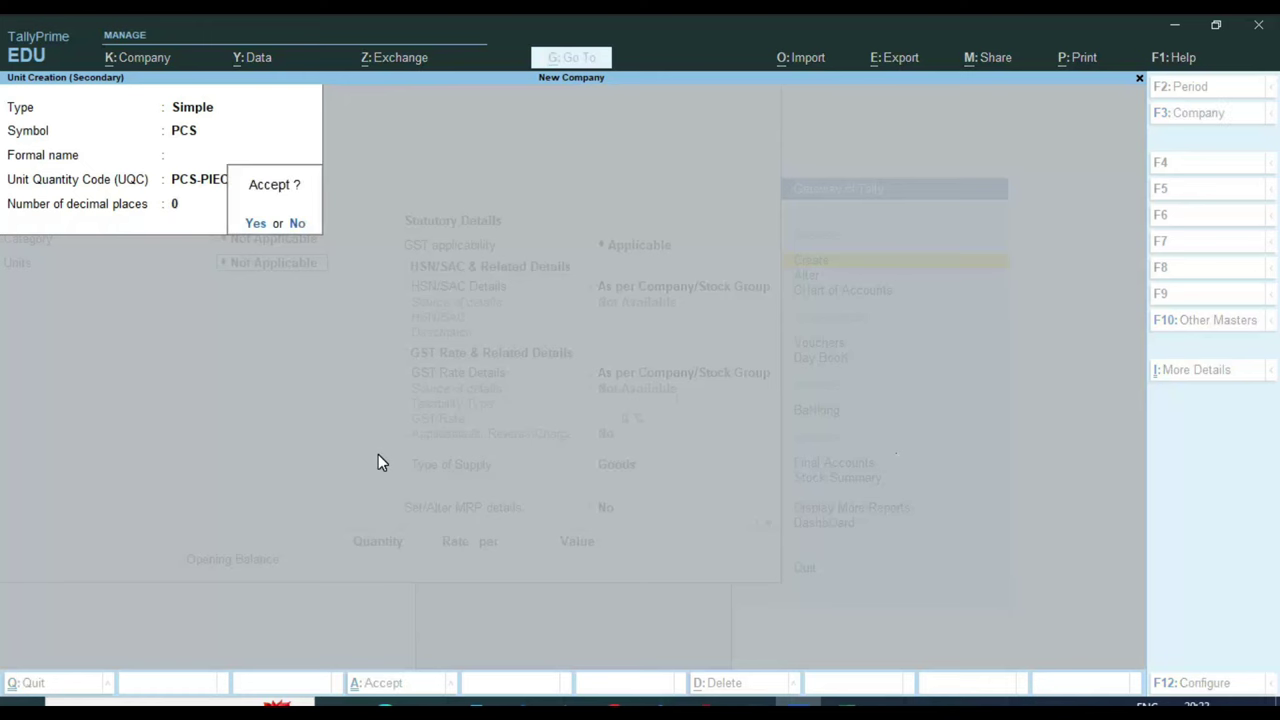
key(Return)
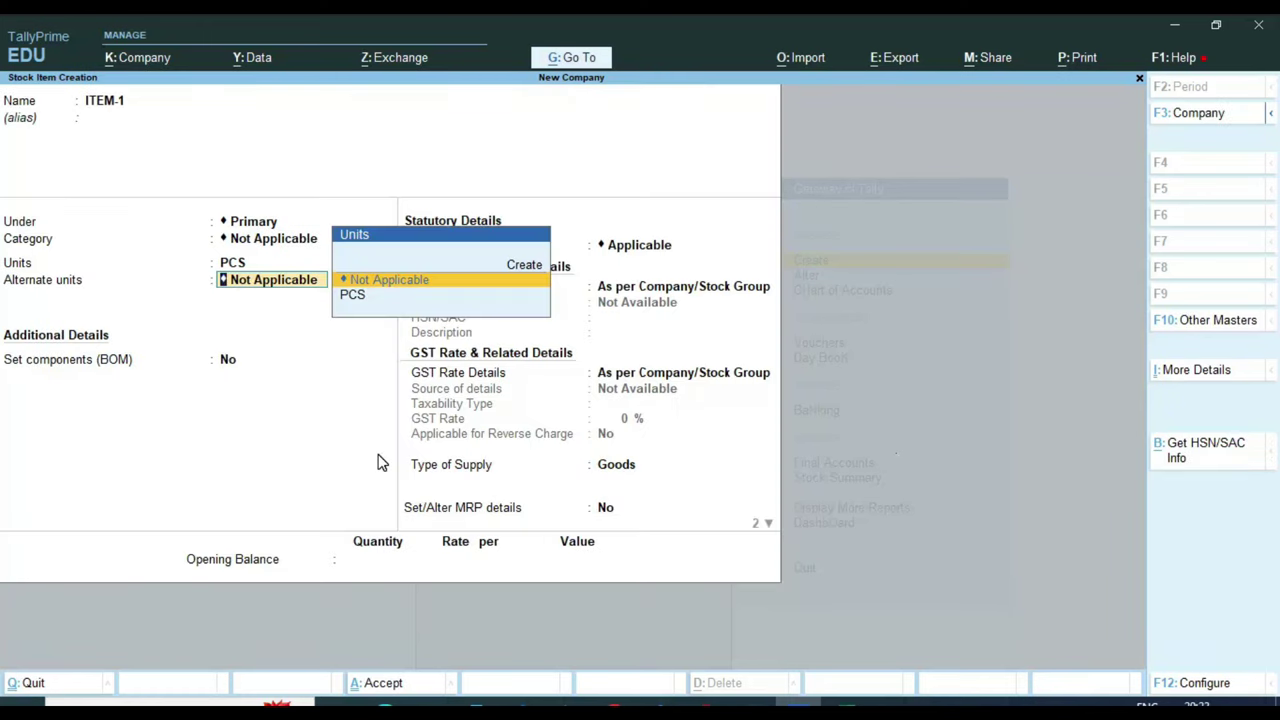
Give ITEM-1 HSN/SAC code 123456 with description 'ITEM', and no alternate units or BOM
key(Return)
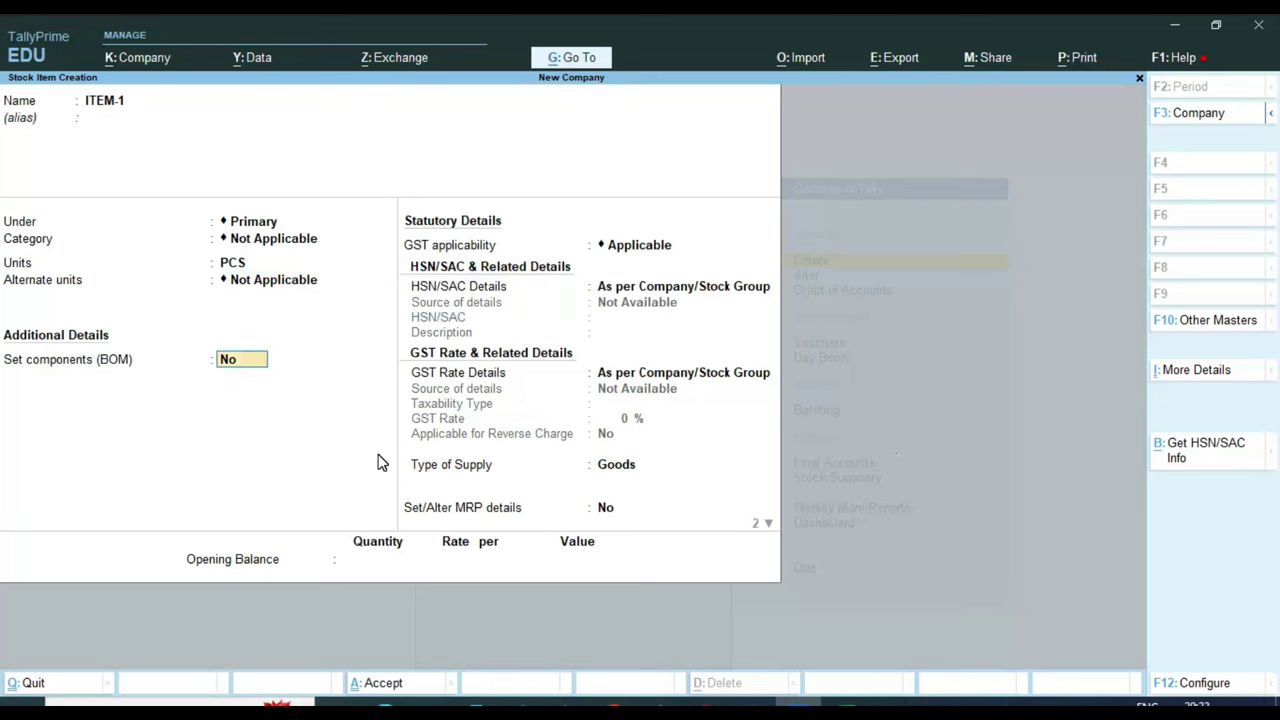
key(Return)
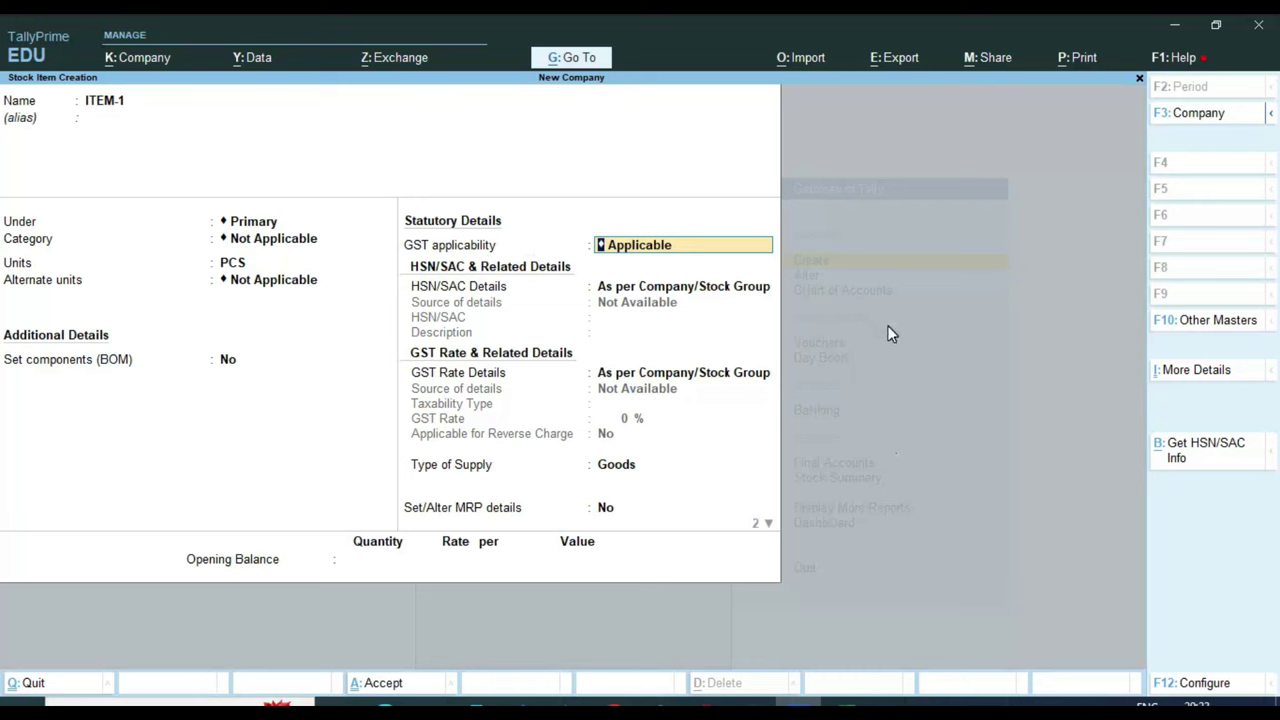
key(Return)
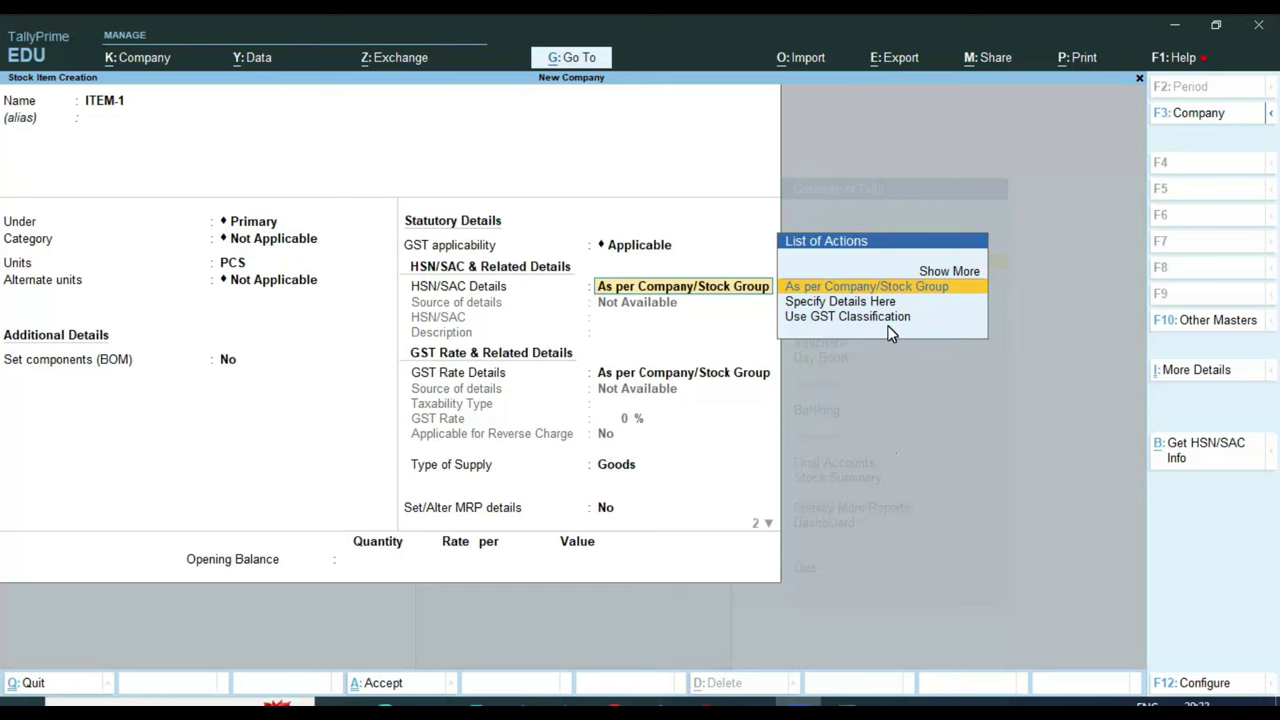
key(Down)
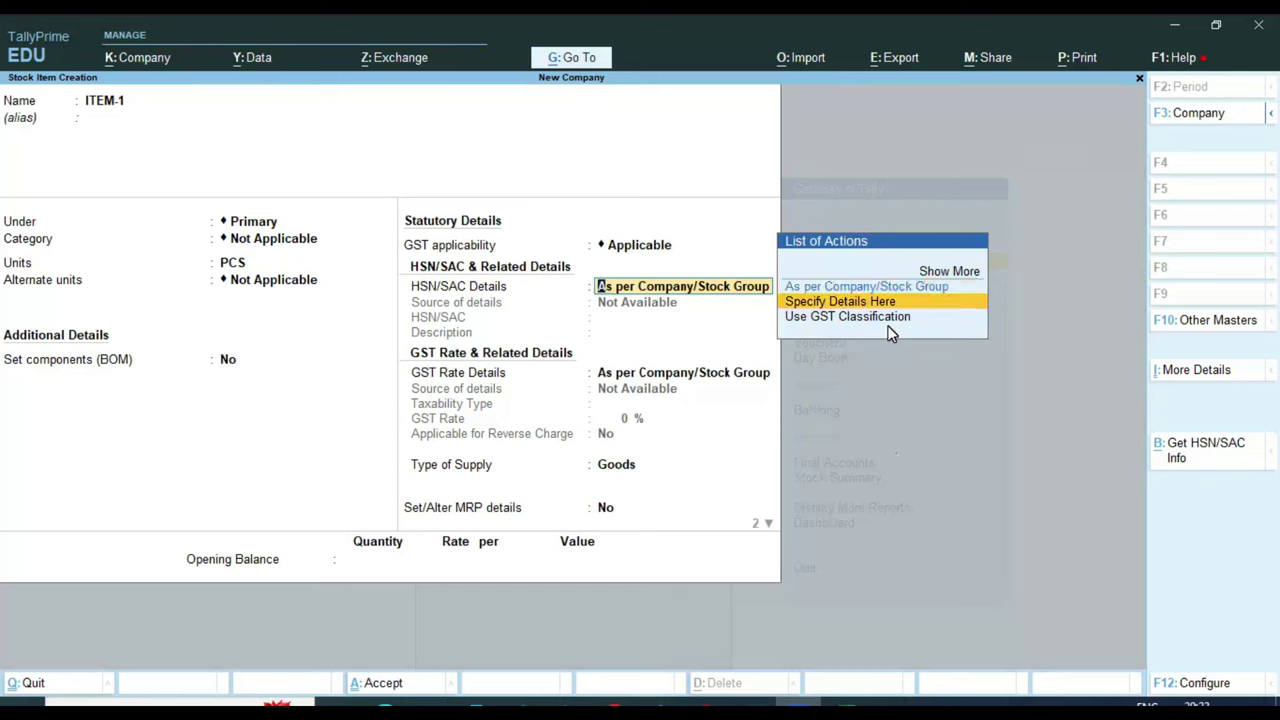
key(Return)
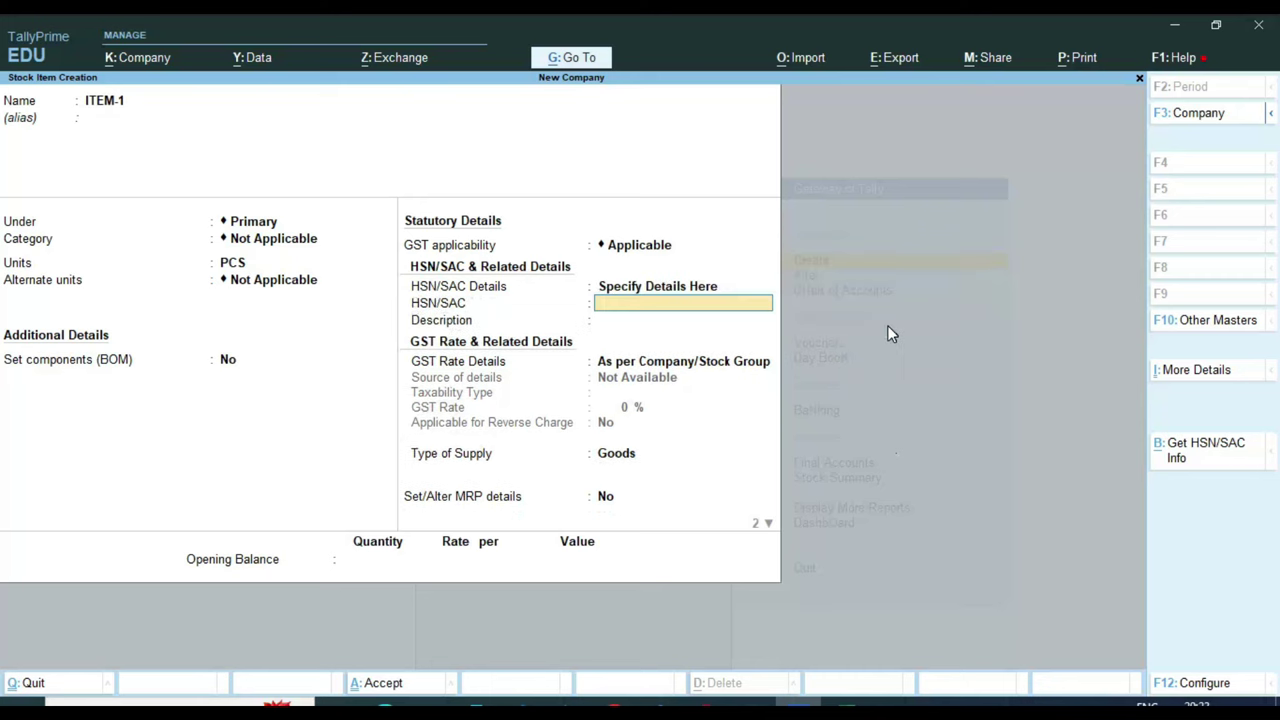
text(123456)
key(Return)
text(I)
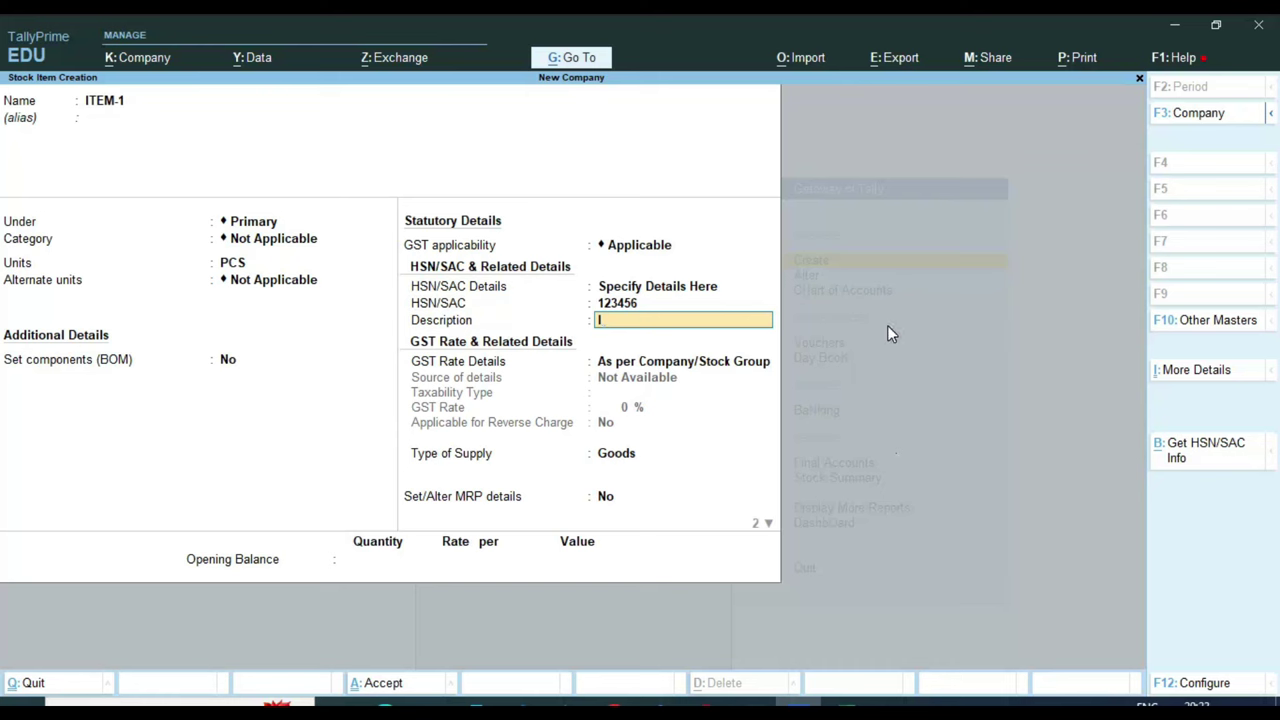
text(TEM)
key(Return)
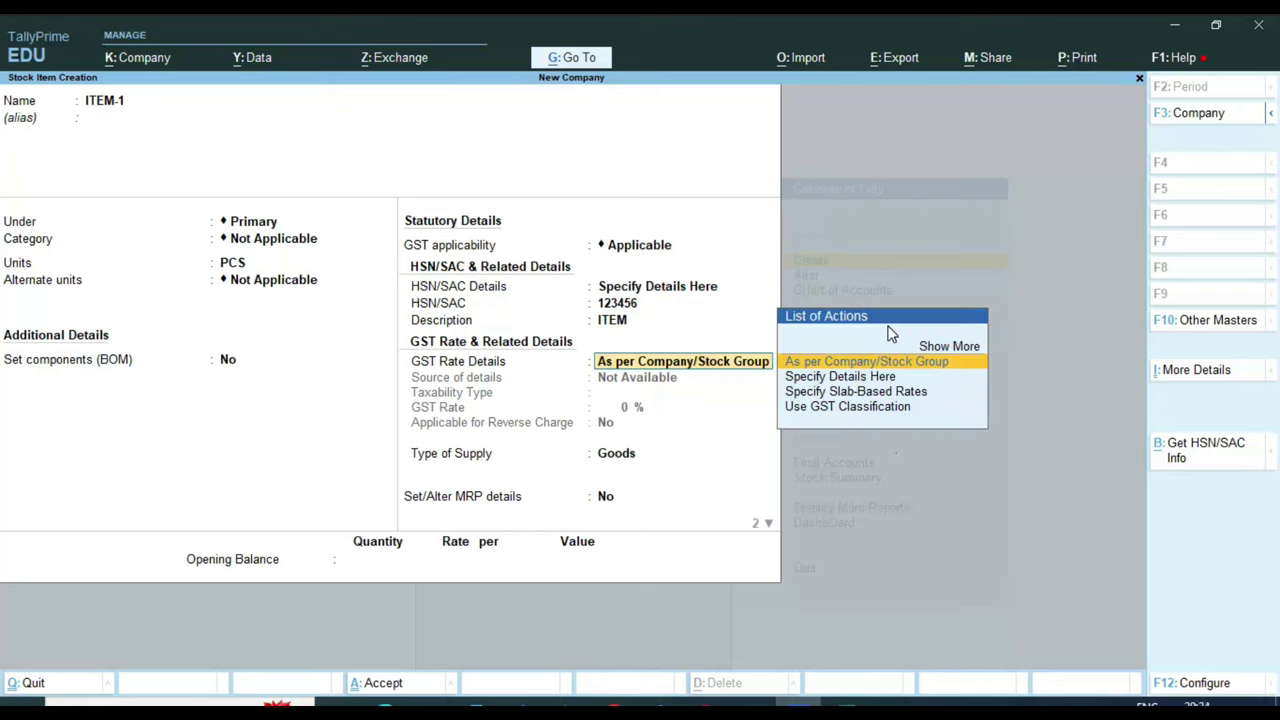
Set ITEM-1's GST to Taxable at 12%, no reverse charge, Goods supply, and save it
key(Down)
key(Return)
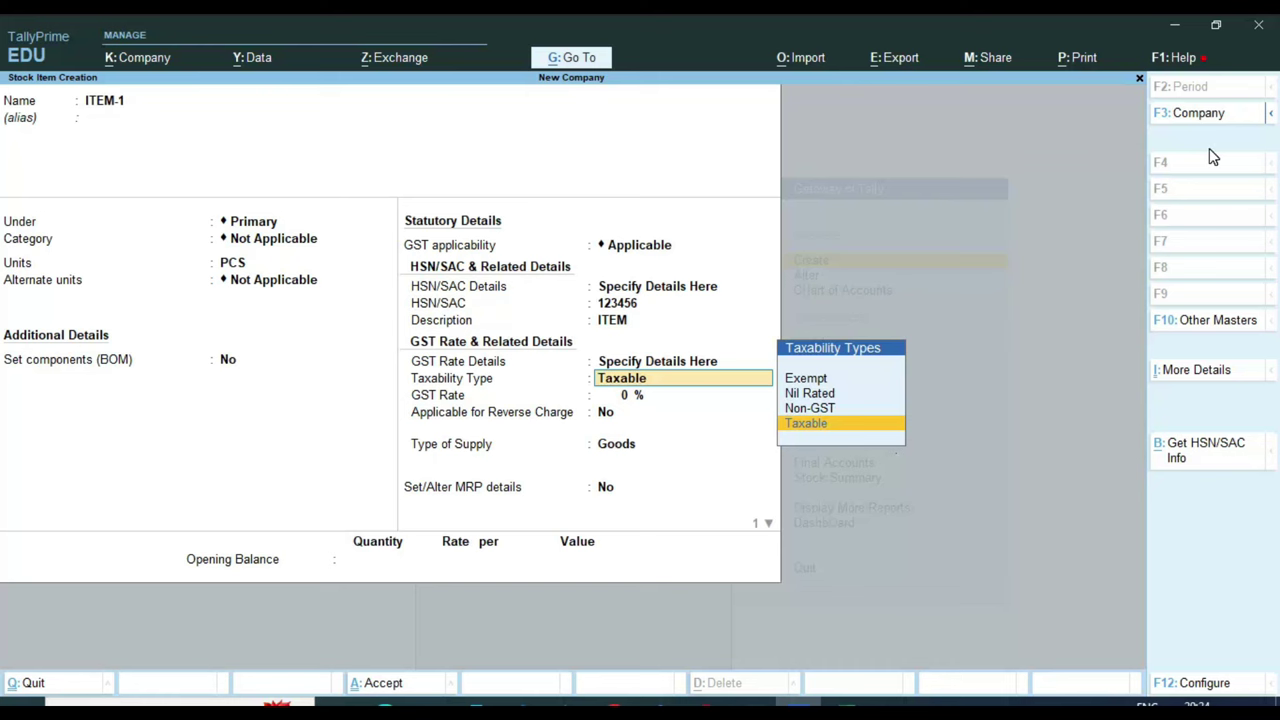
key(Up)
key(Up)
key(Up)
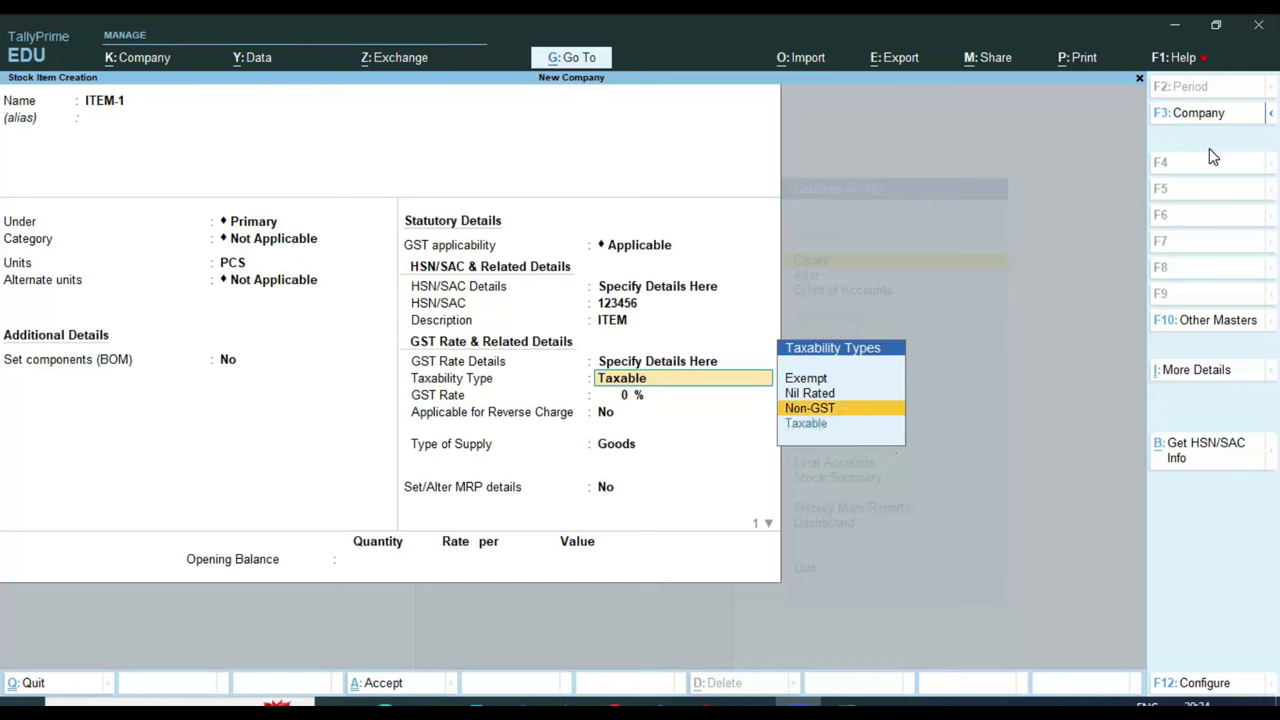
key(Down)
key(Down)
key(Down)
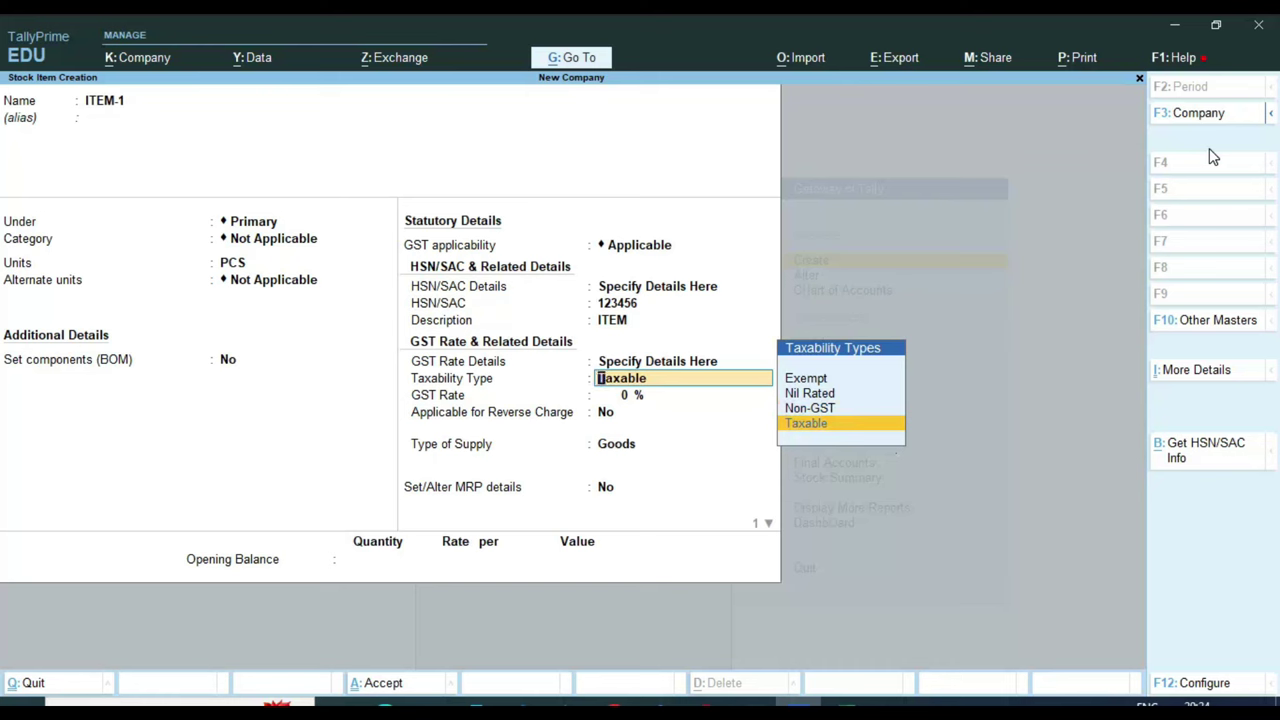
key(Return)
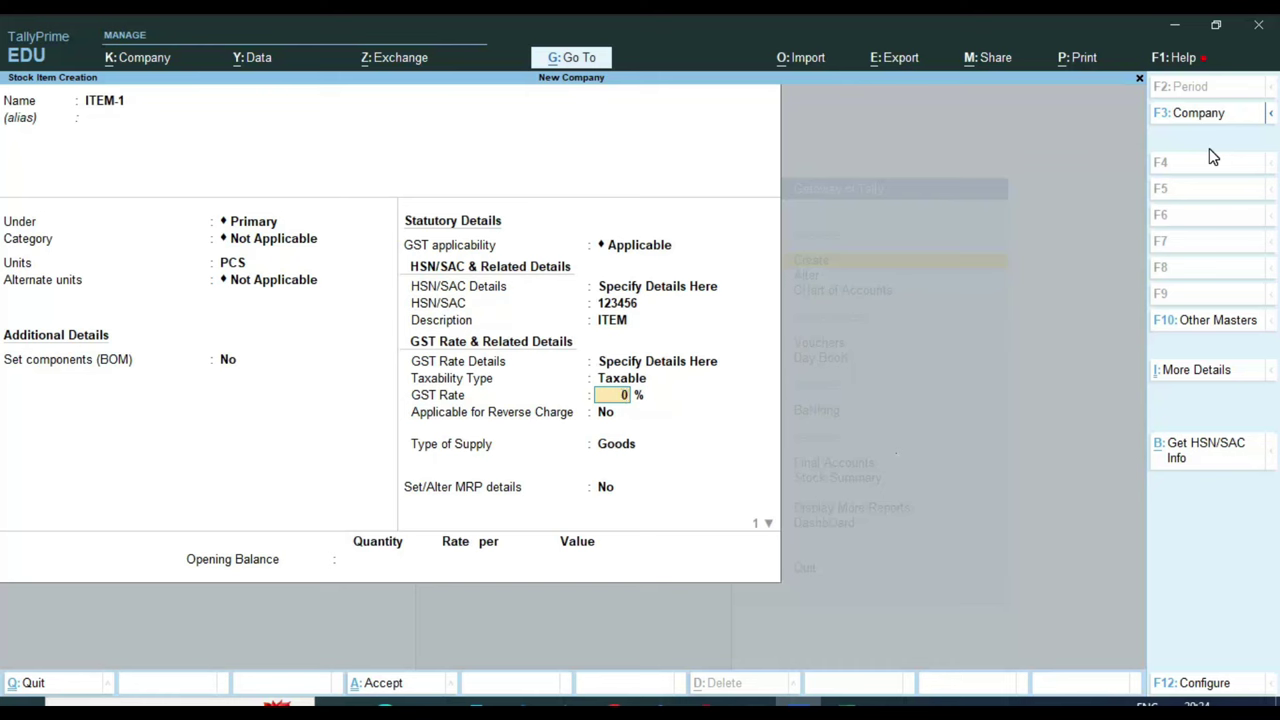
text(12)
key(Return)
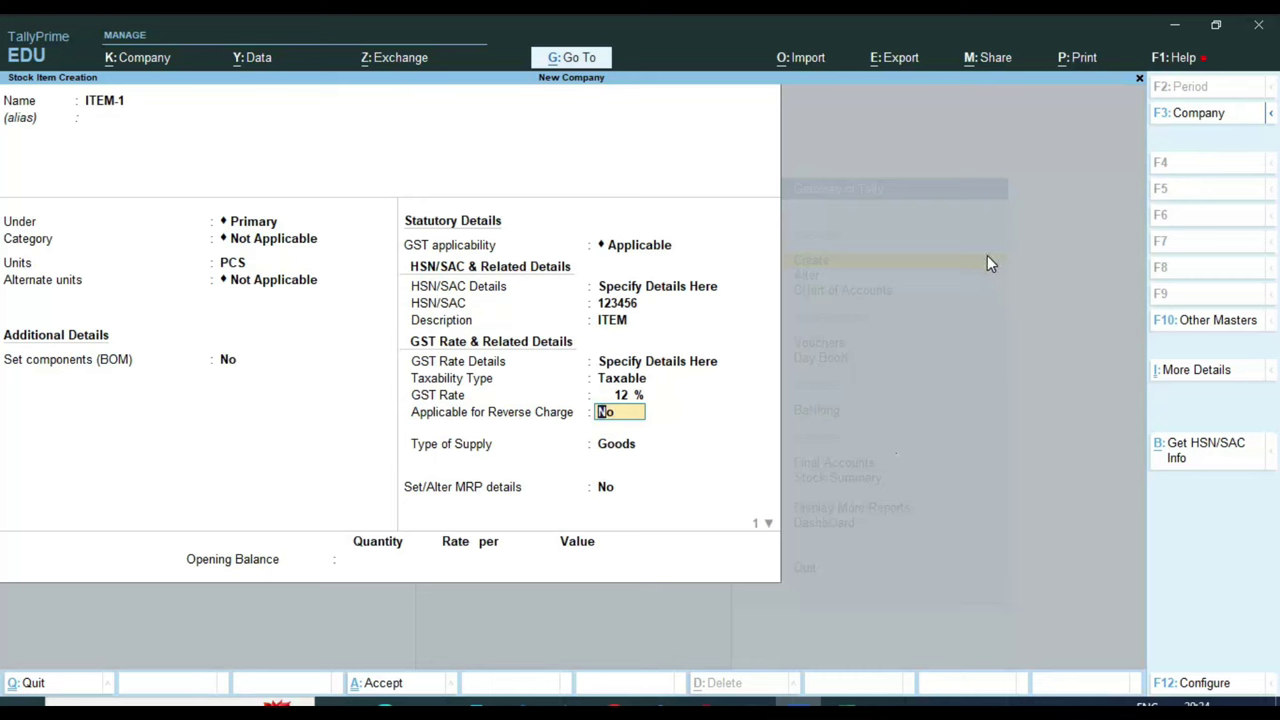
key(Return)
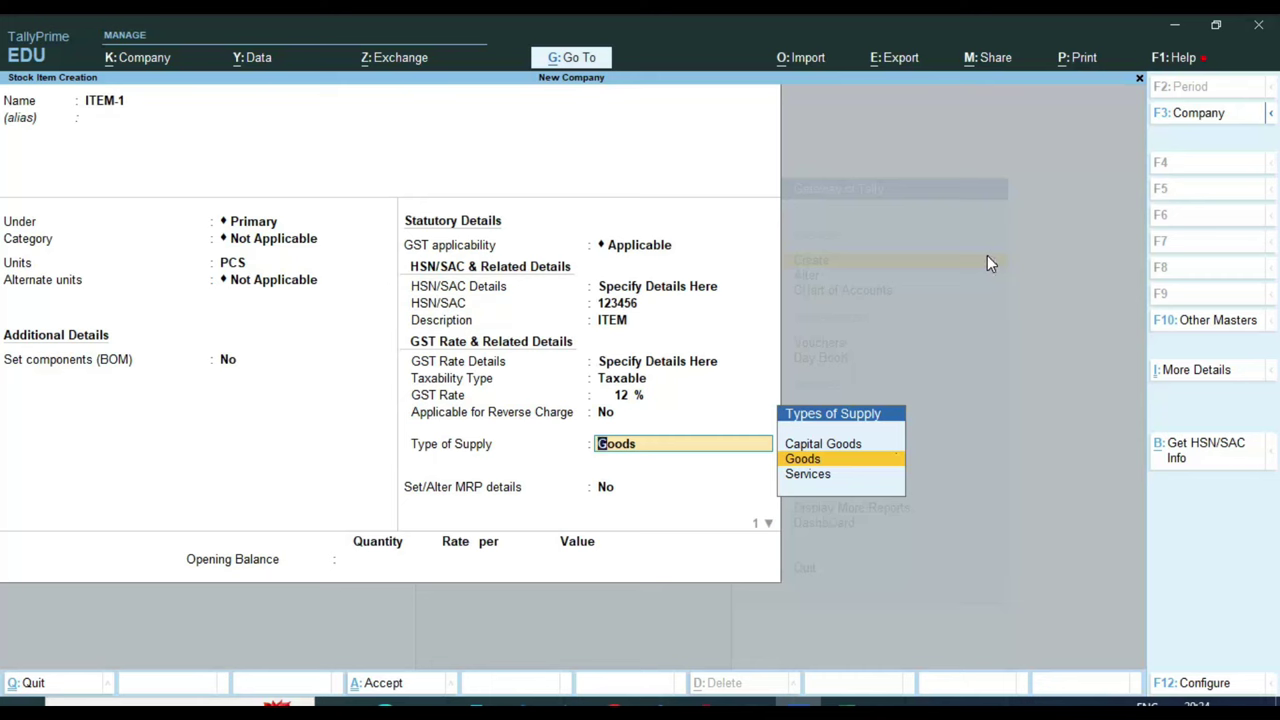
key(Return)
key(Return)
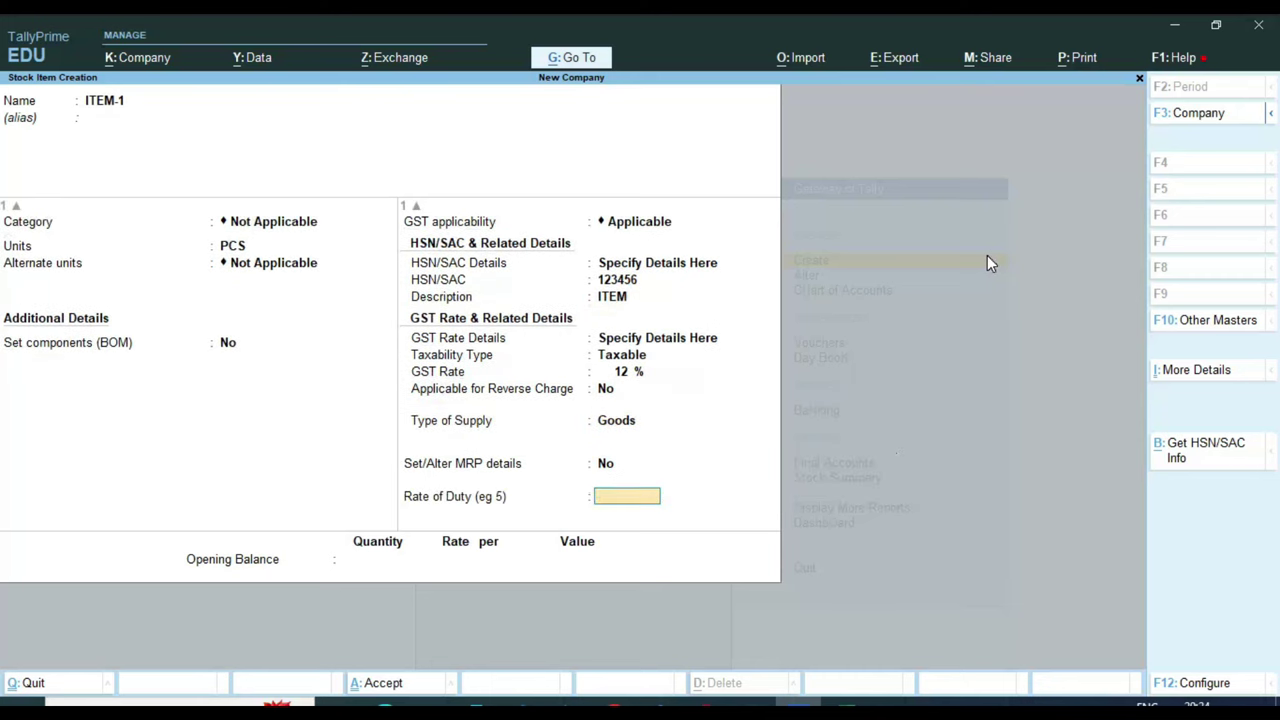
key(Return)
key(Return)
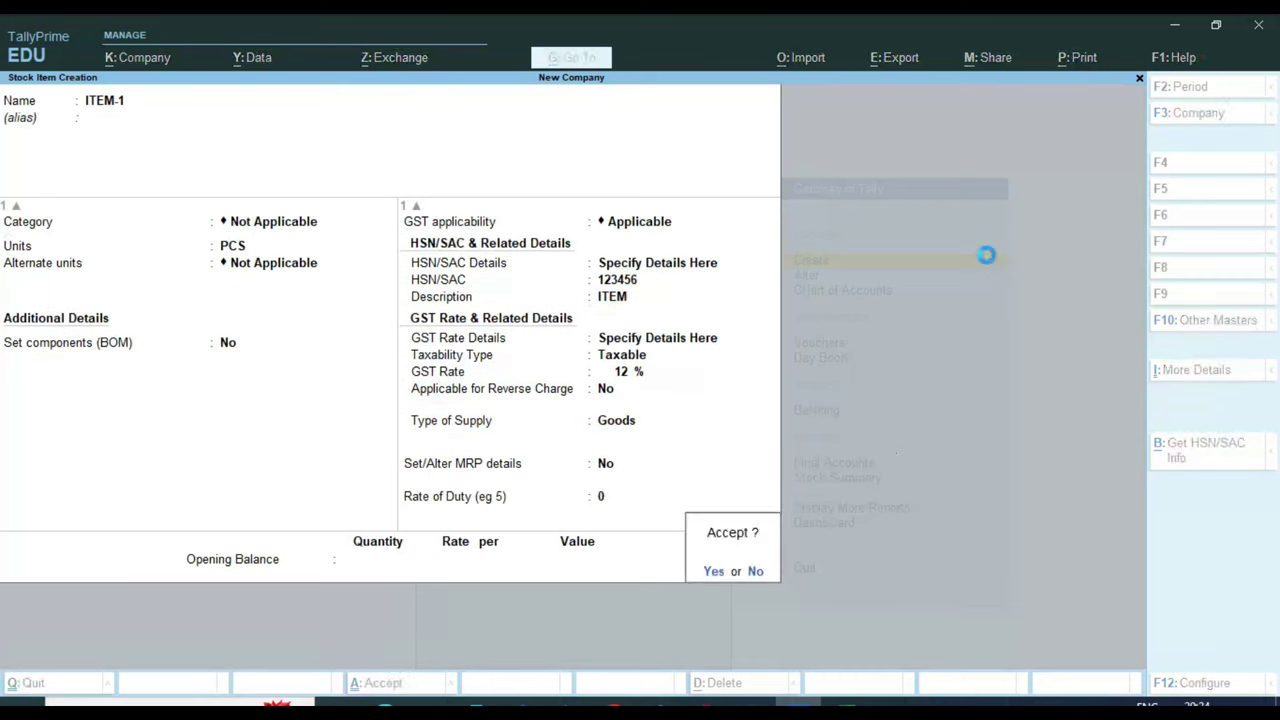
key(Return)
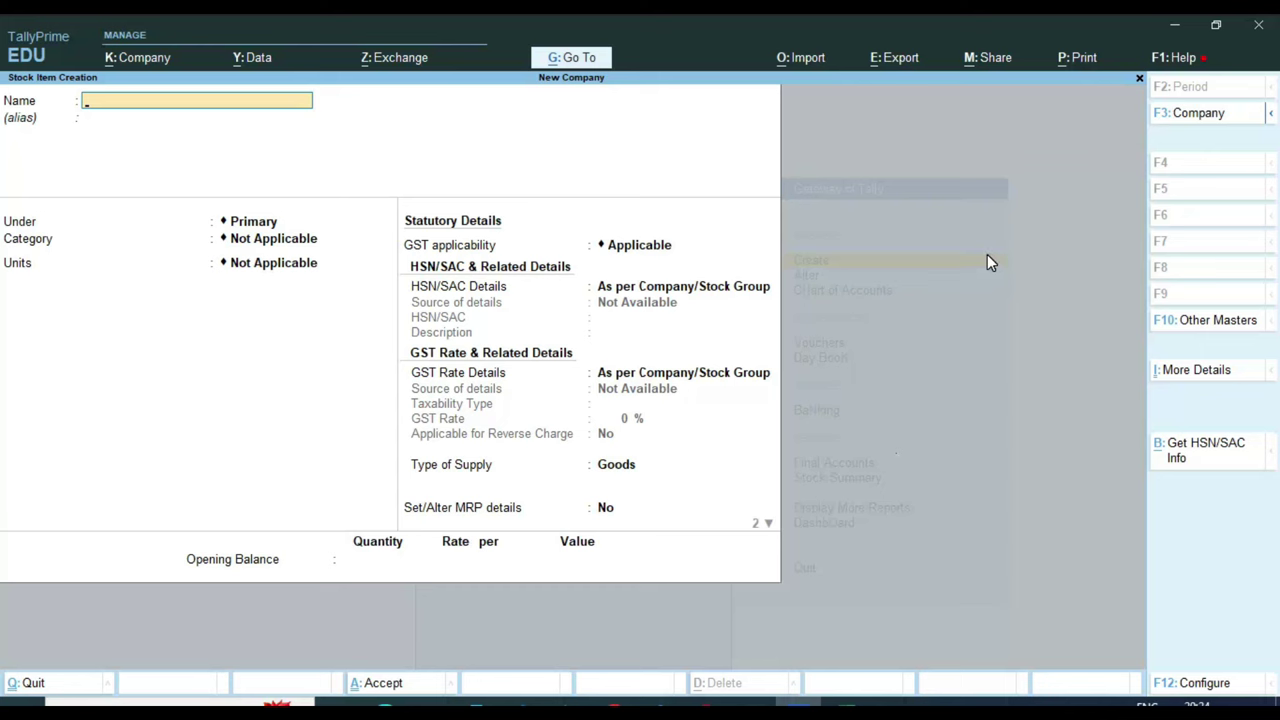
Close the blank stock item form to return to the Gateway of Tally
key(Escape)
key(Escape)
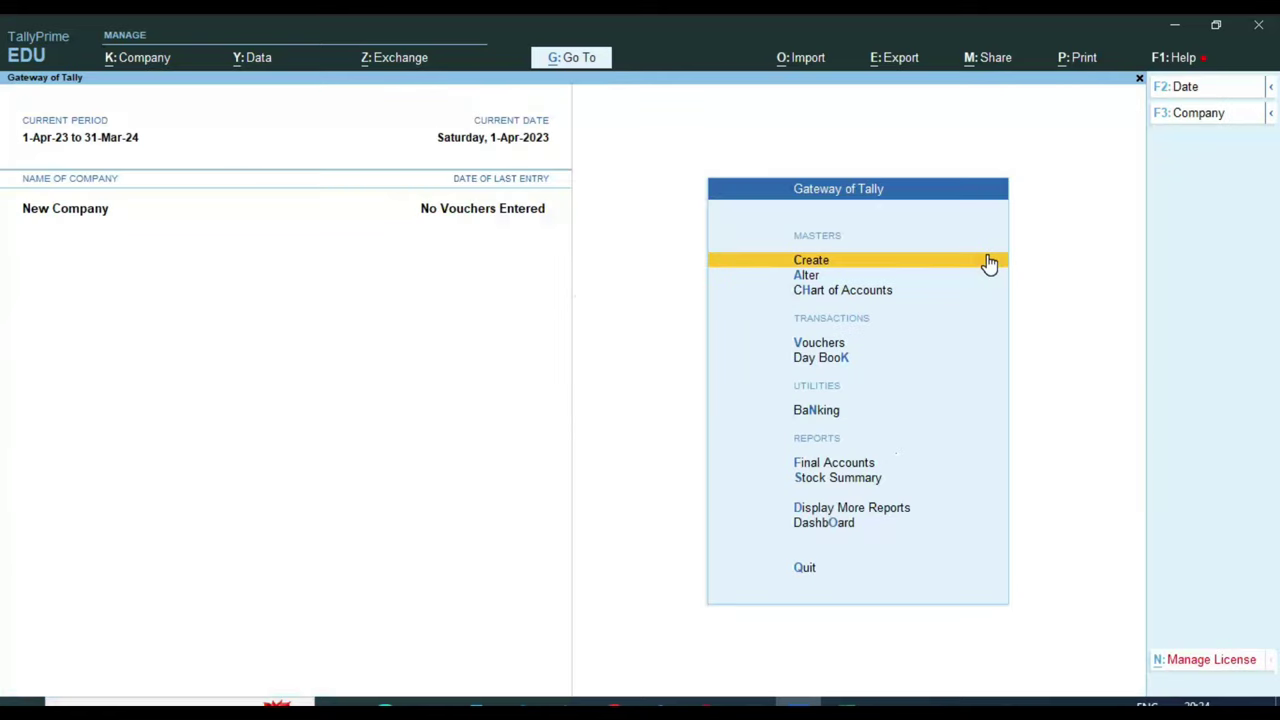
Create a new ledger with the customer's name, grouped under Sundry Debtors
key(Return)
key(Down)
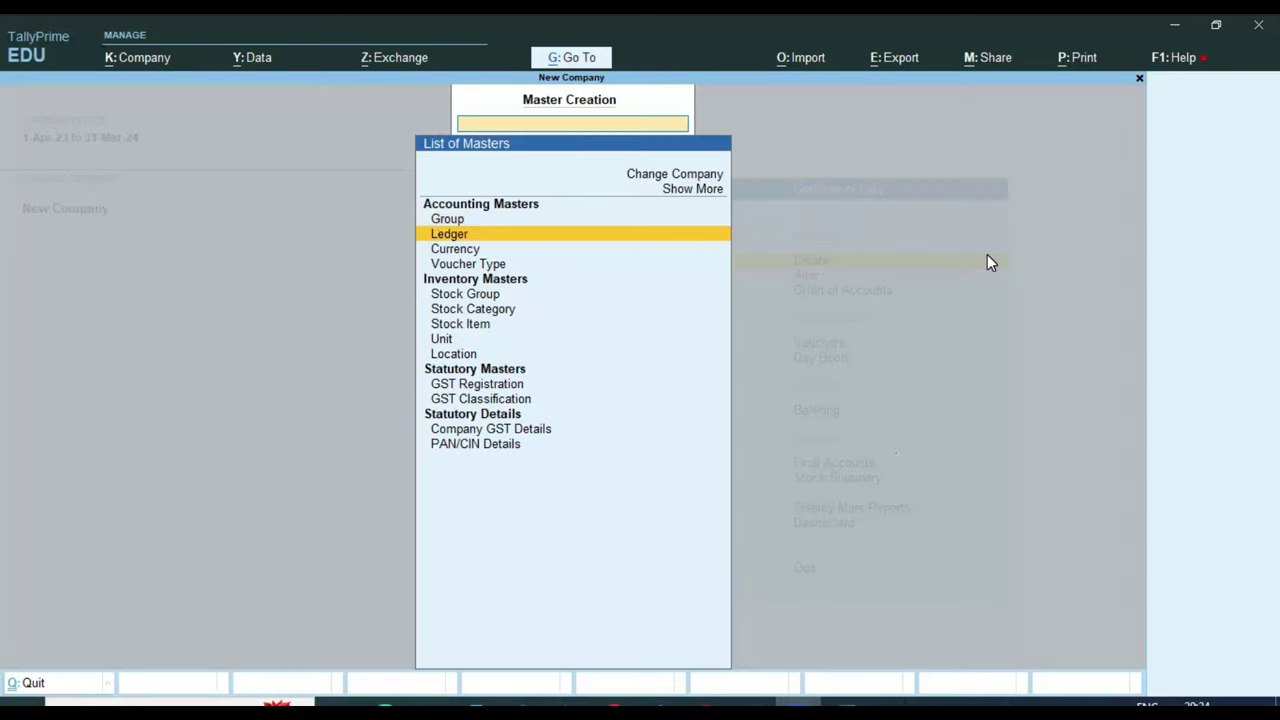
key(Return)
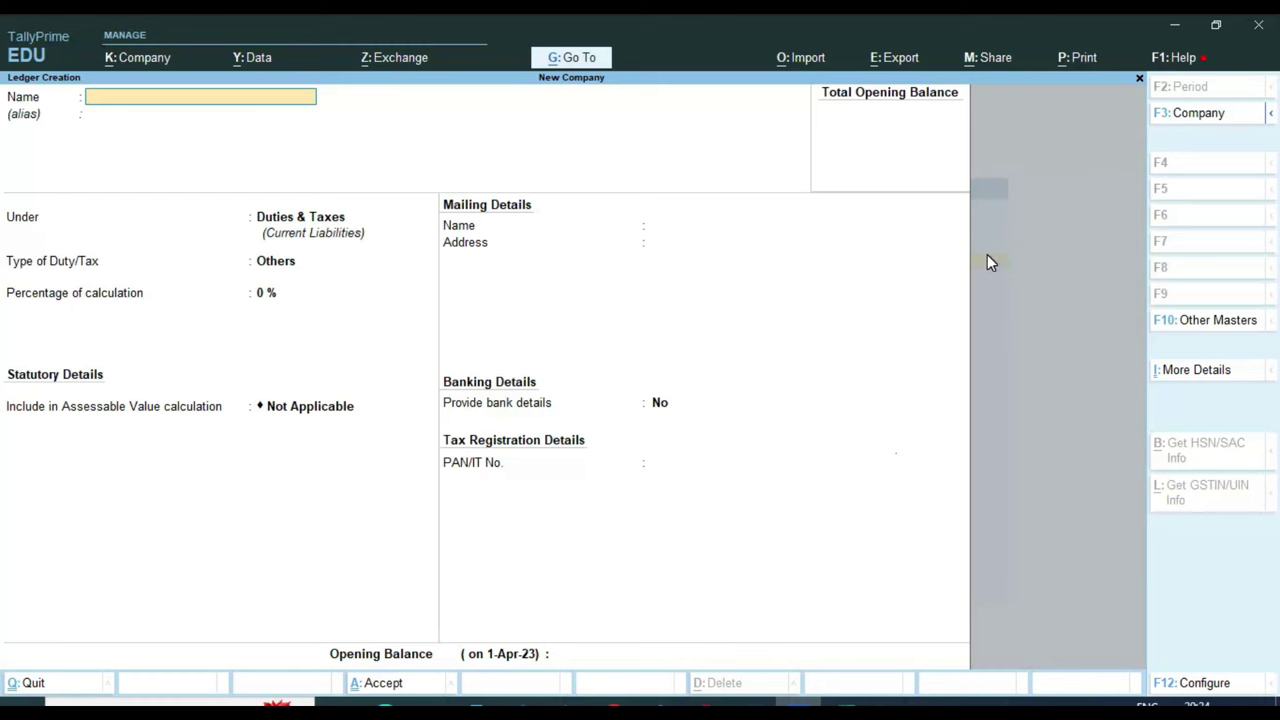
key(Return)
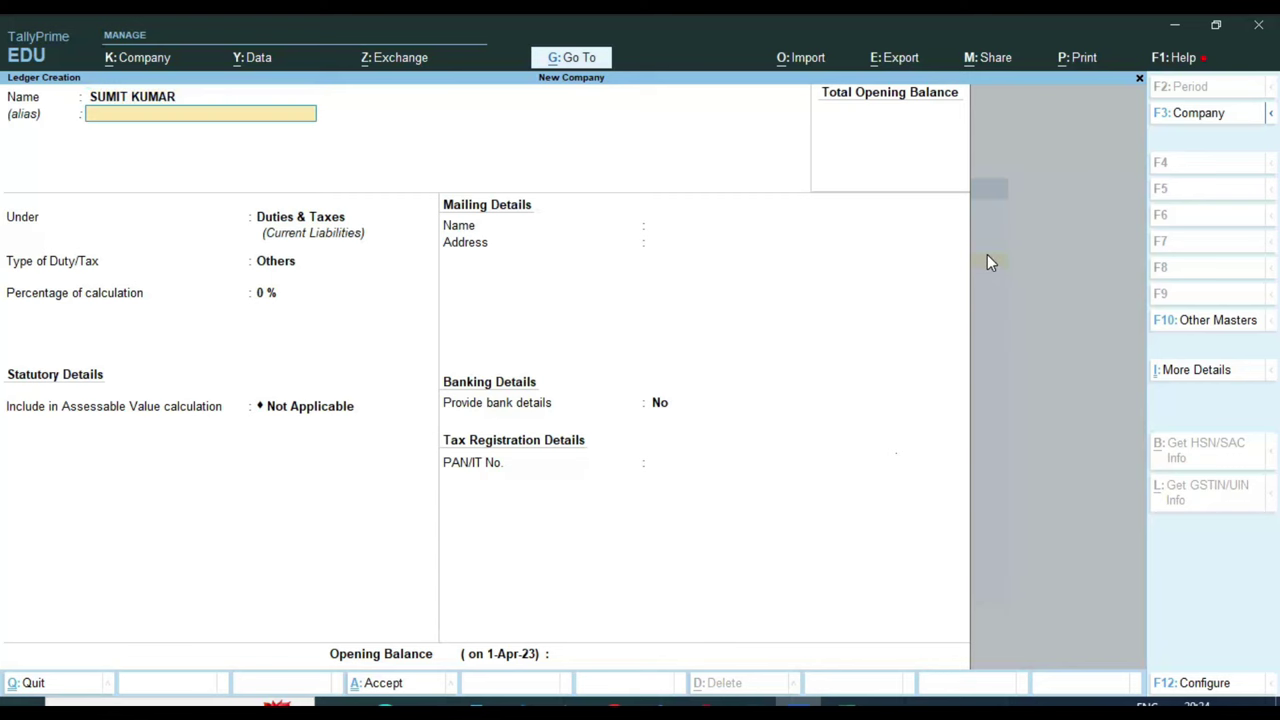
key(Return)
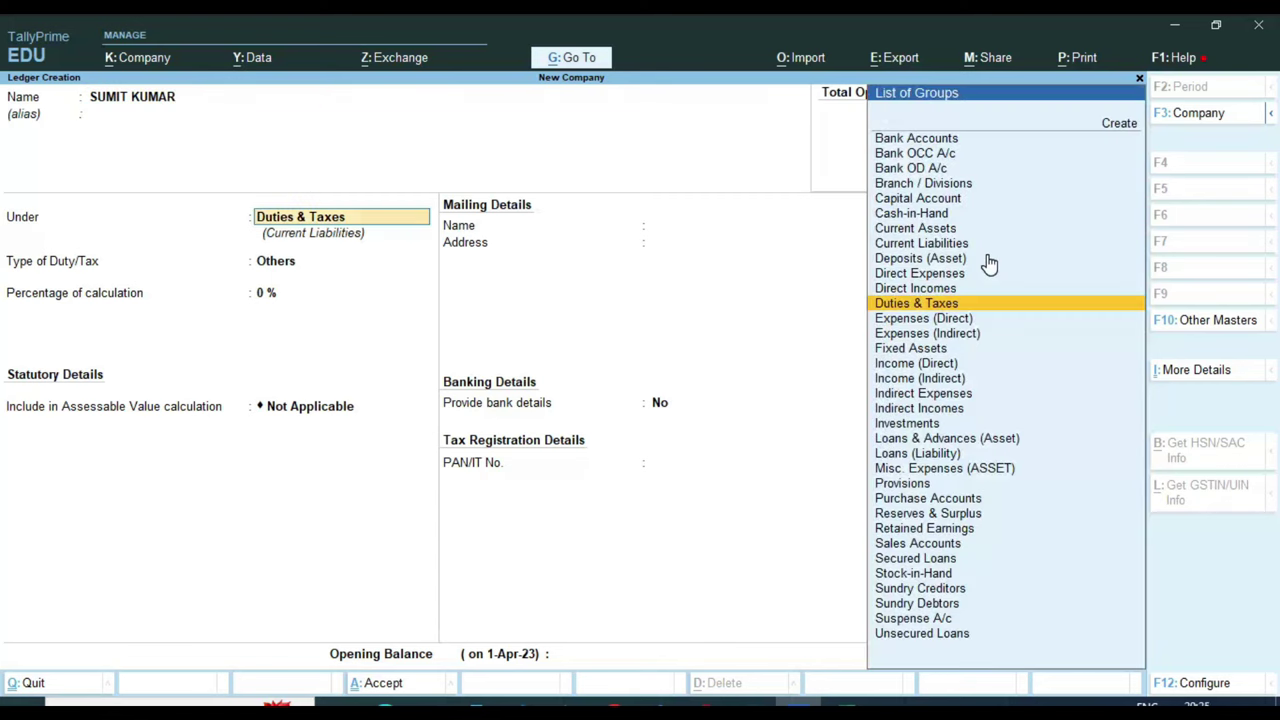
text(SUN)
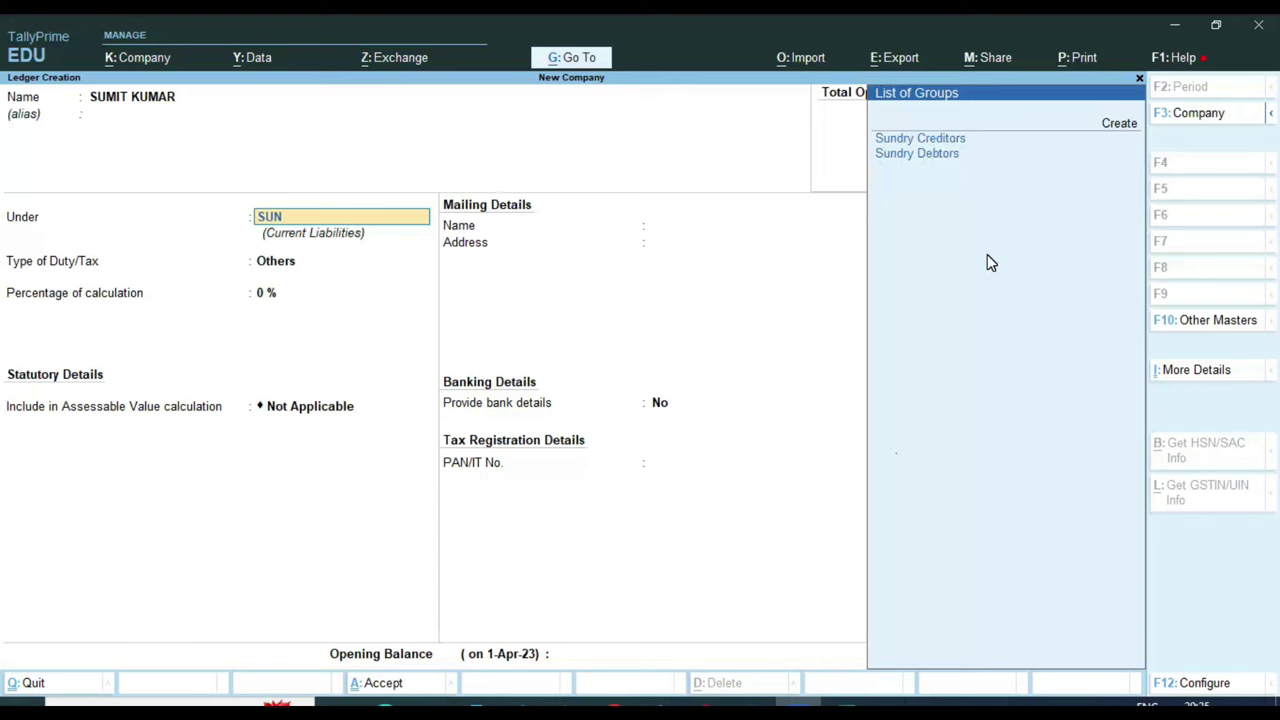
key(Down)
key(Return)
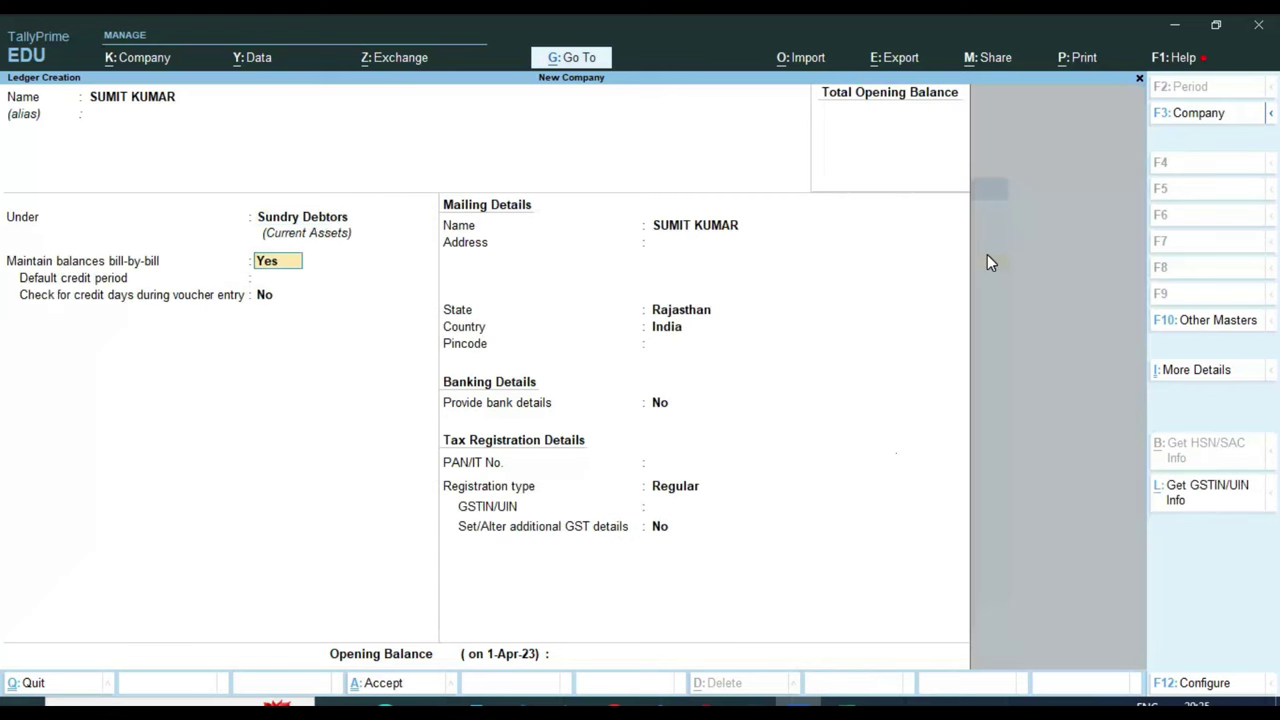
Set the customer's state to Rajasthan and GST registration to Unregistered/Consumer, then save
key(Return)
key(Return)
key(Return)
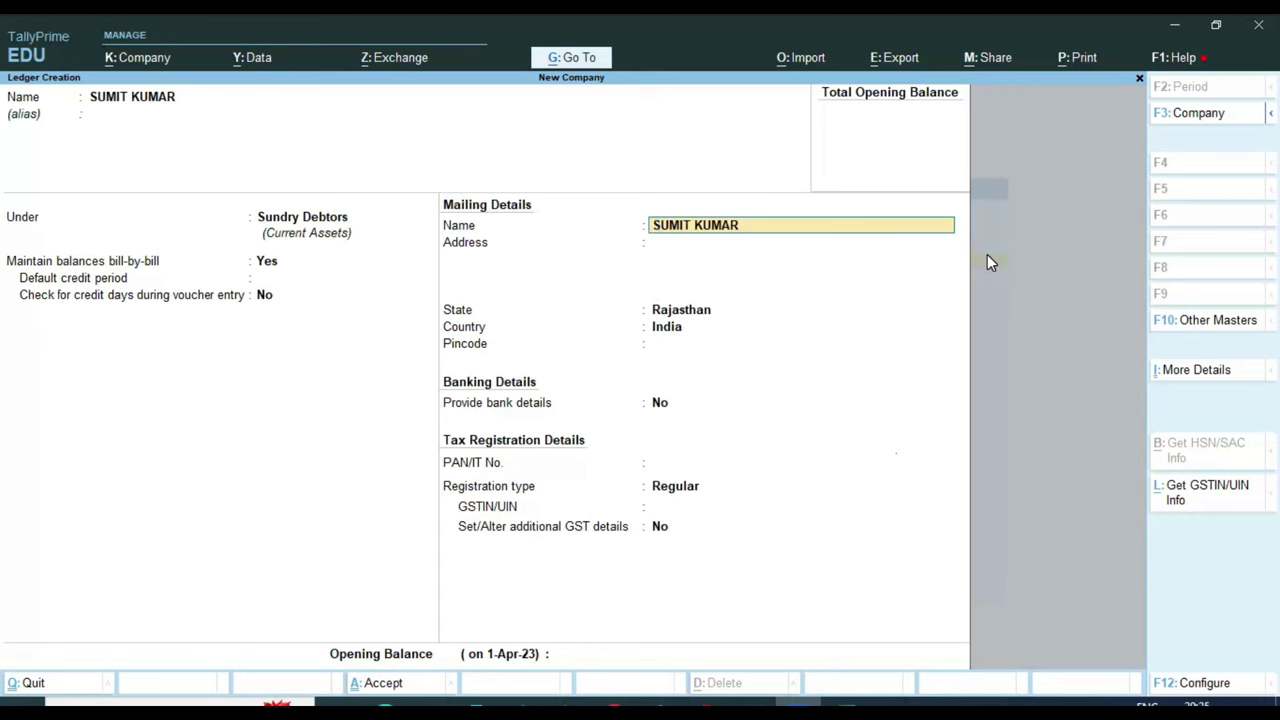
key(Return)
key(Return)
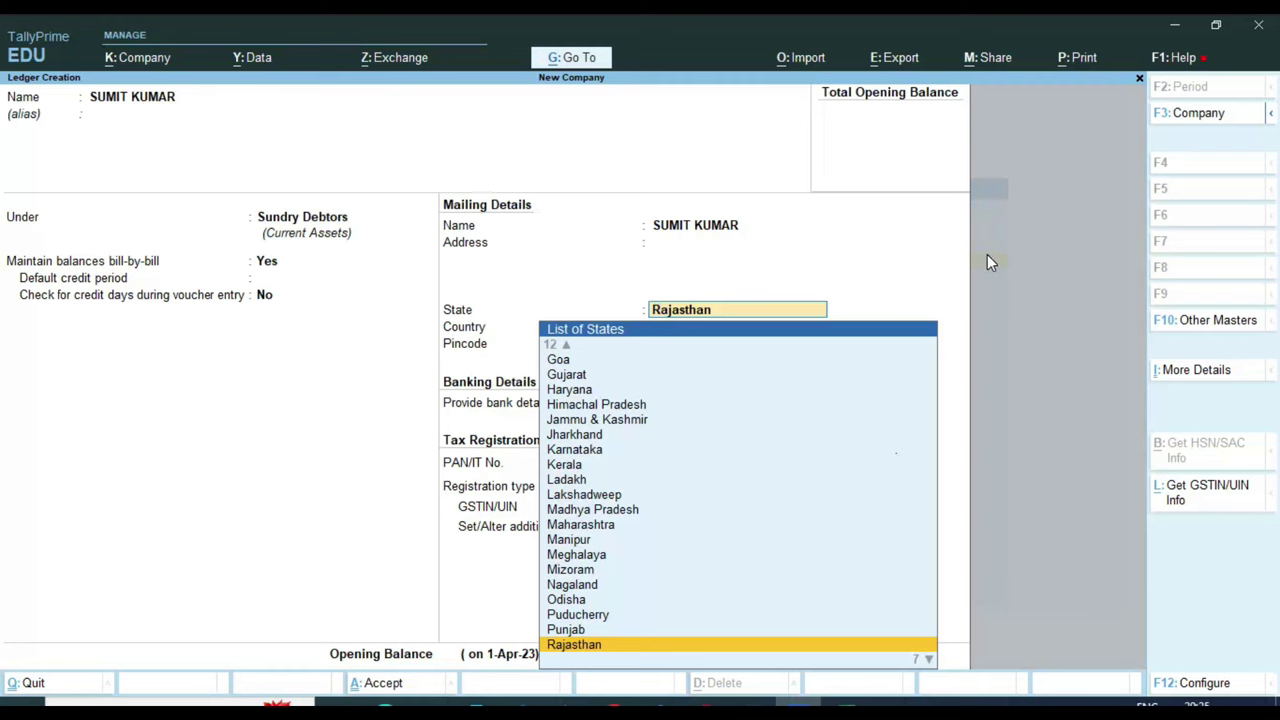
key(Return)
key(Return)
key(Return)
key(Return)
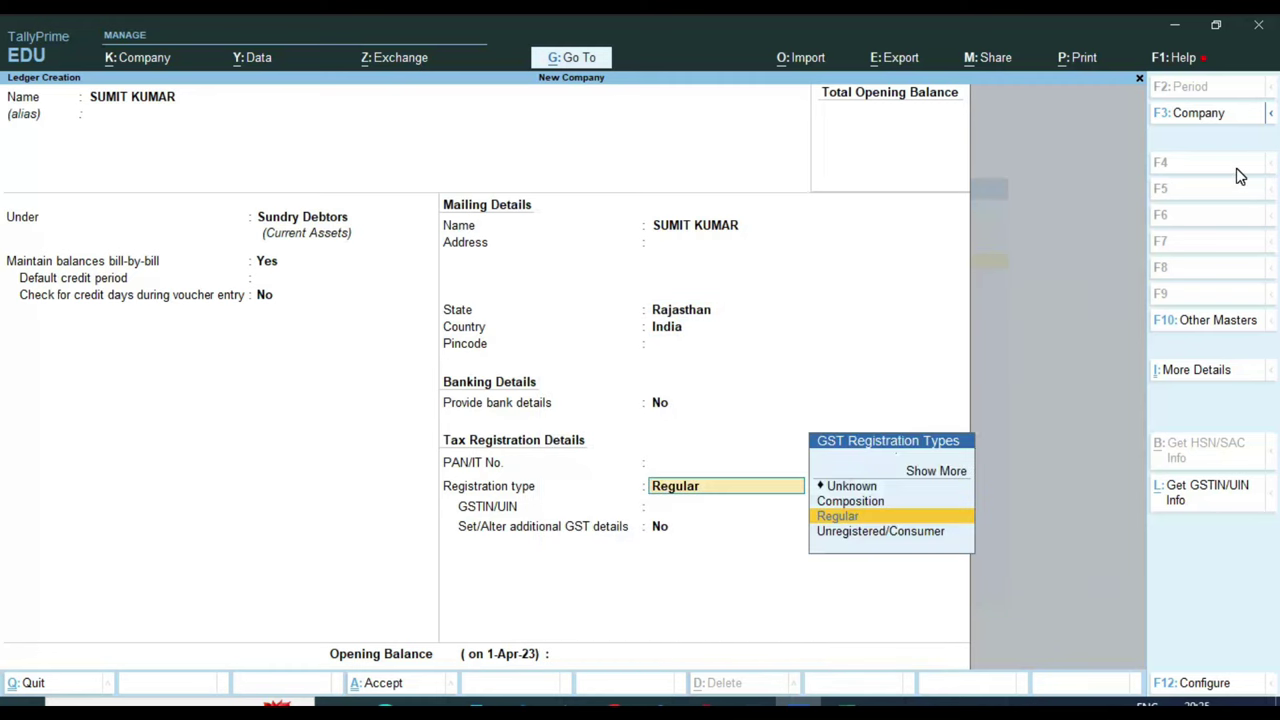
key(Return)
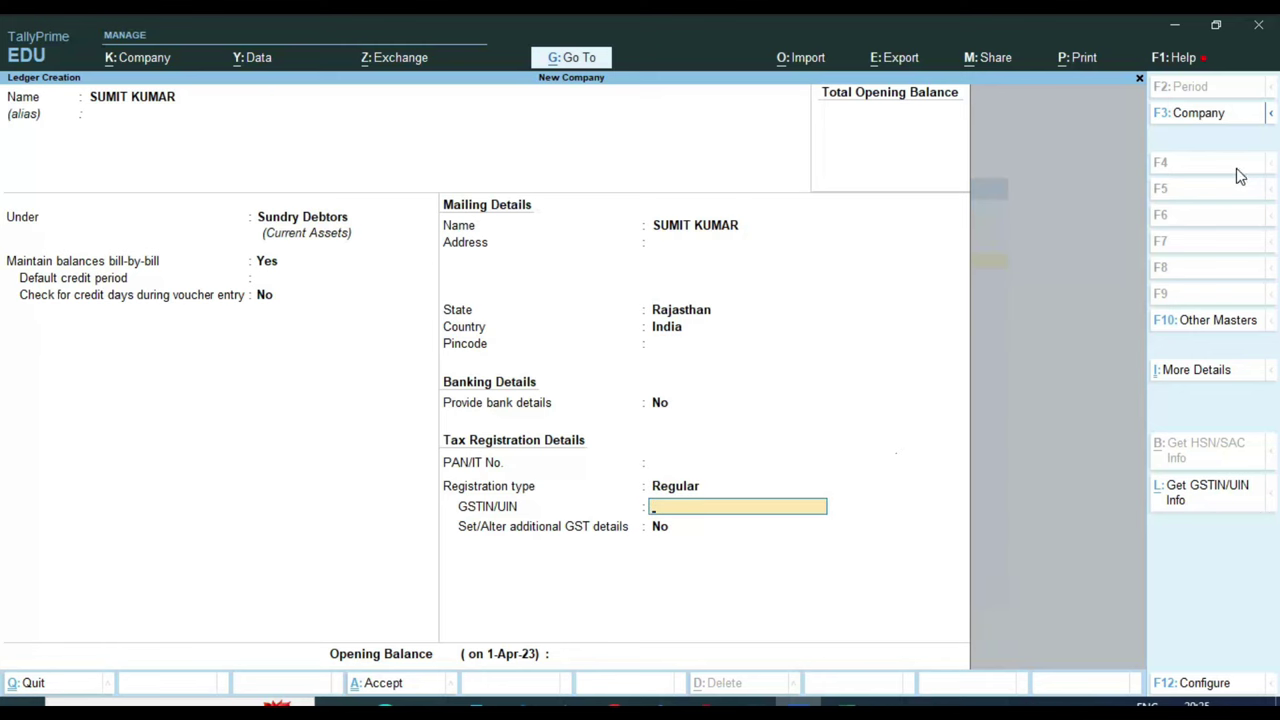
key(BackSpace)
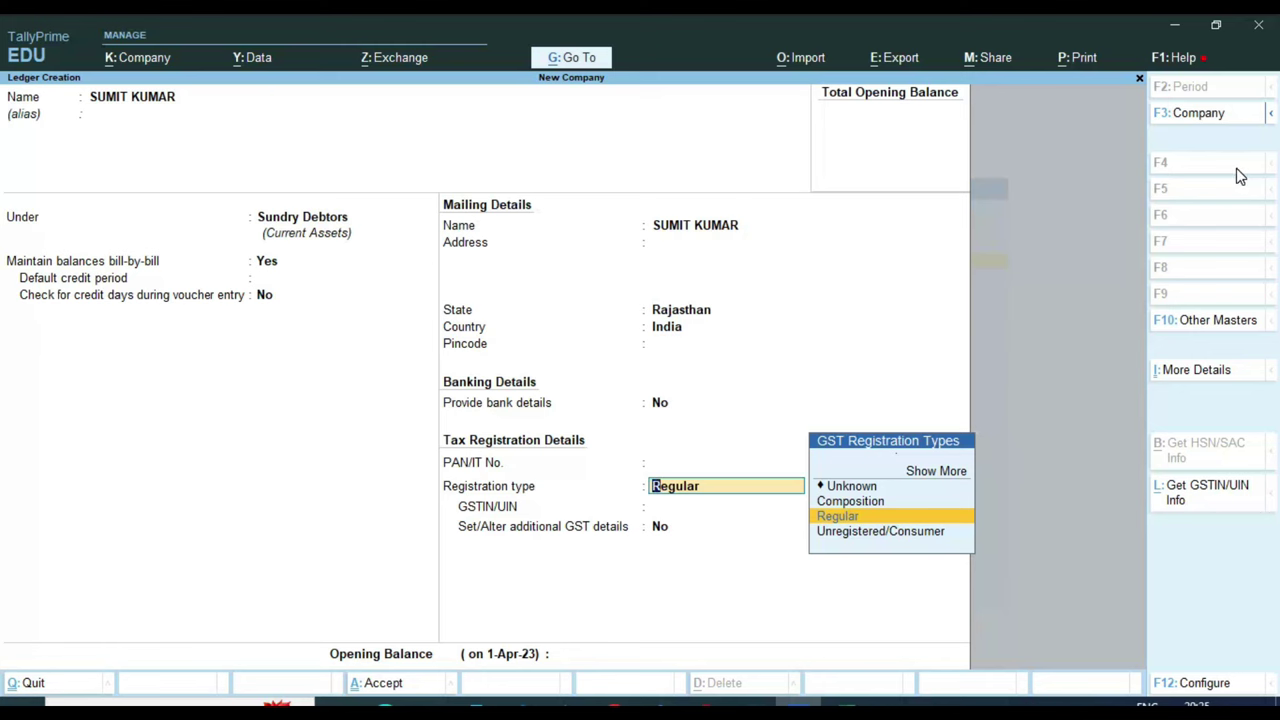
key(Down)
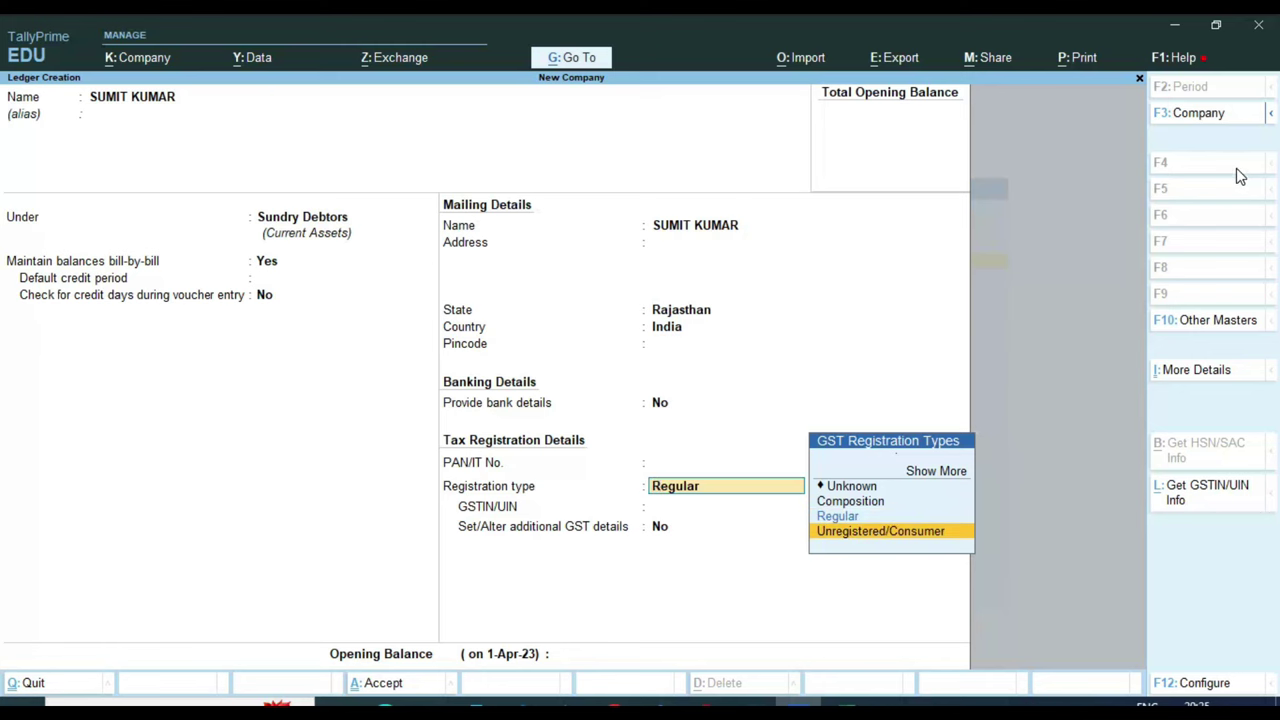
key(Return)
key(Return)
key(Return)
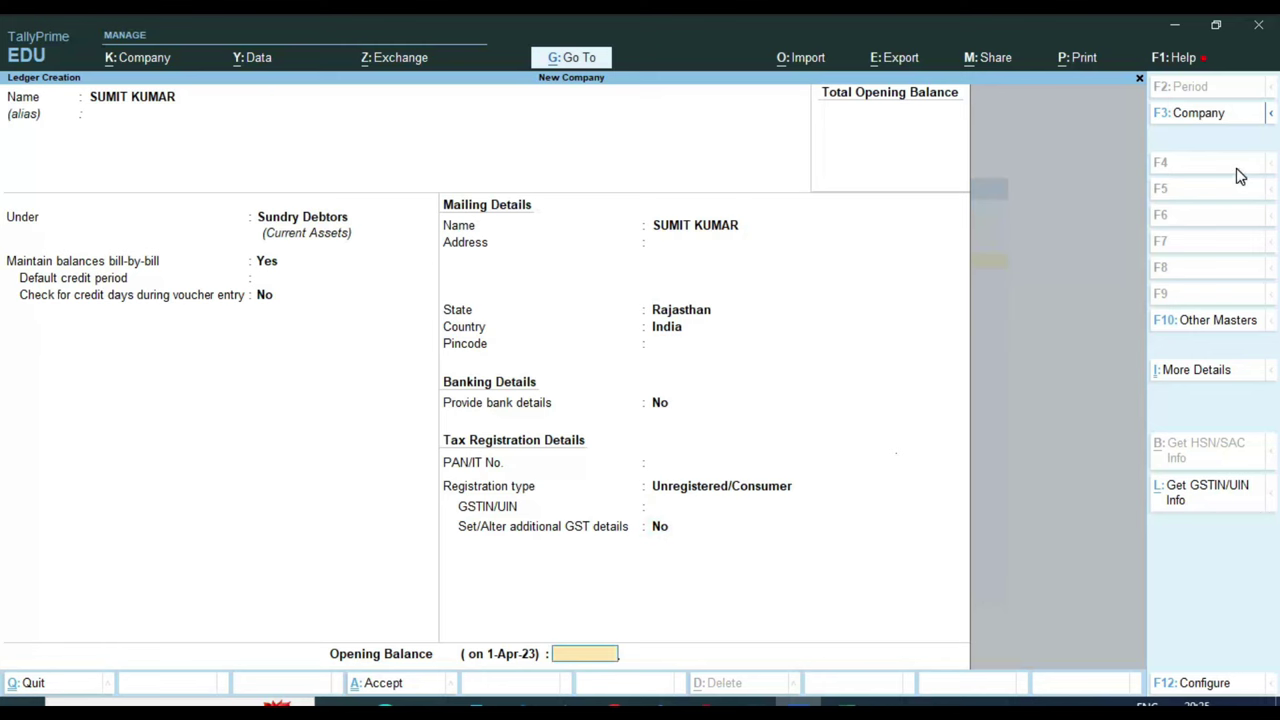
key(Return)
key(Return)
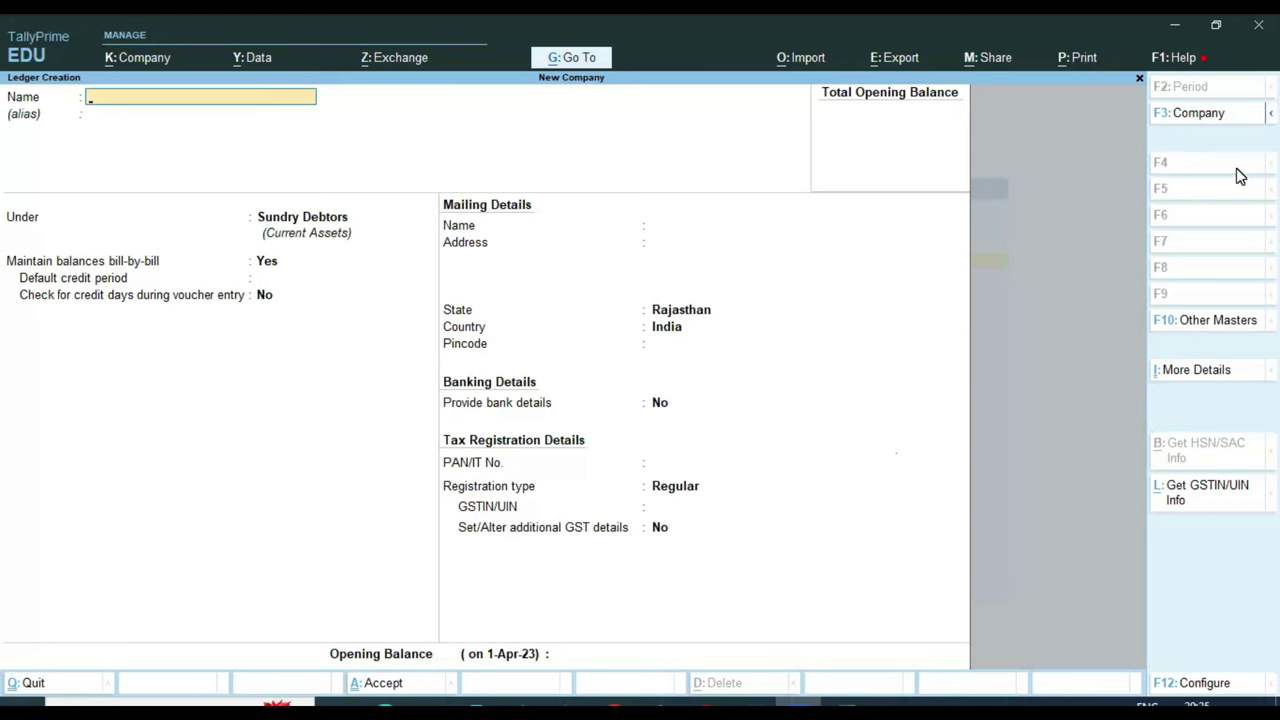
key(Escape)
key(Escape)
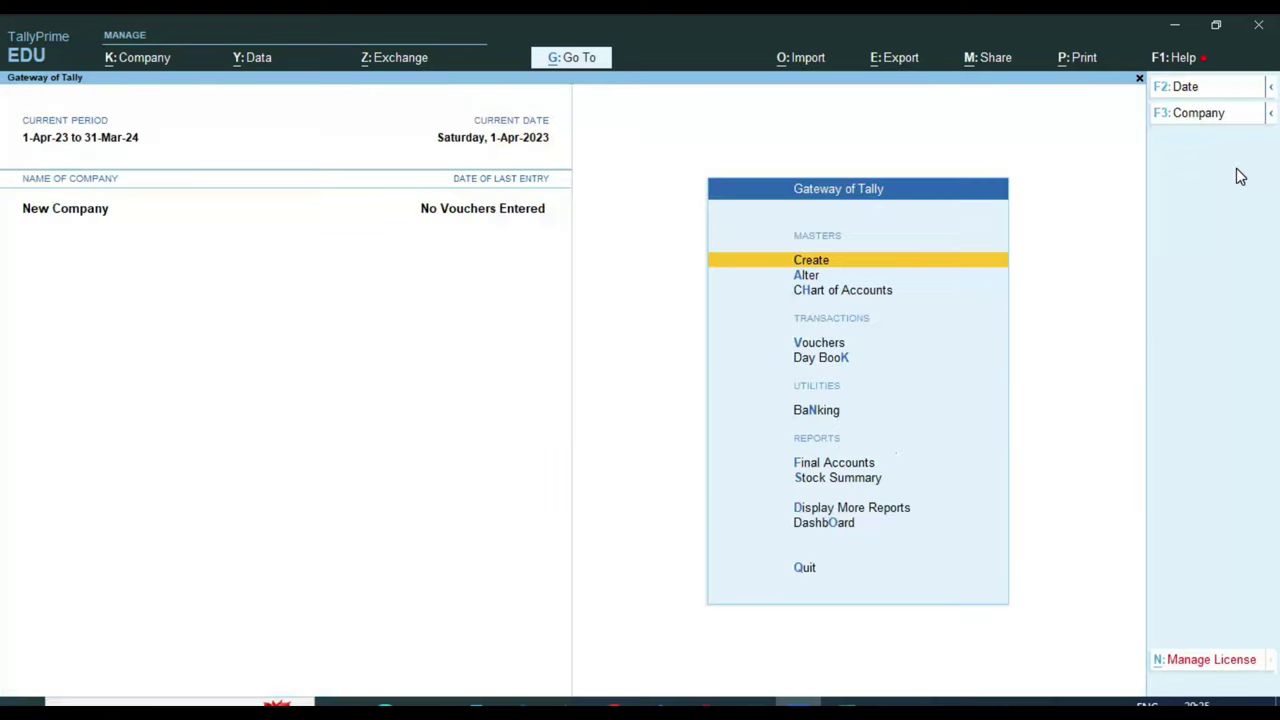
Start a Sales voucher dated 1-Dec-23 with the customer's ledger as party
key(Down)
key(Down)
key(Down)
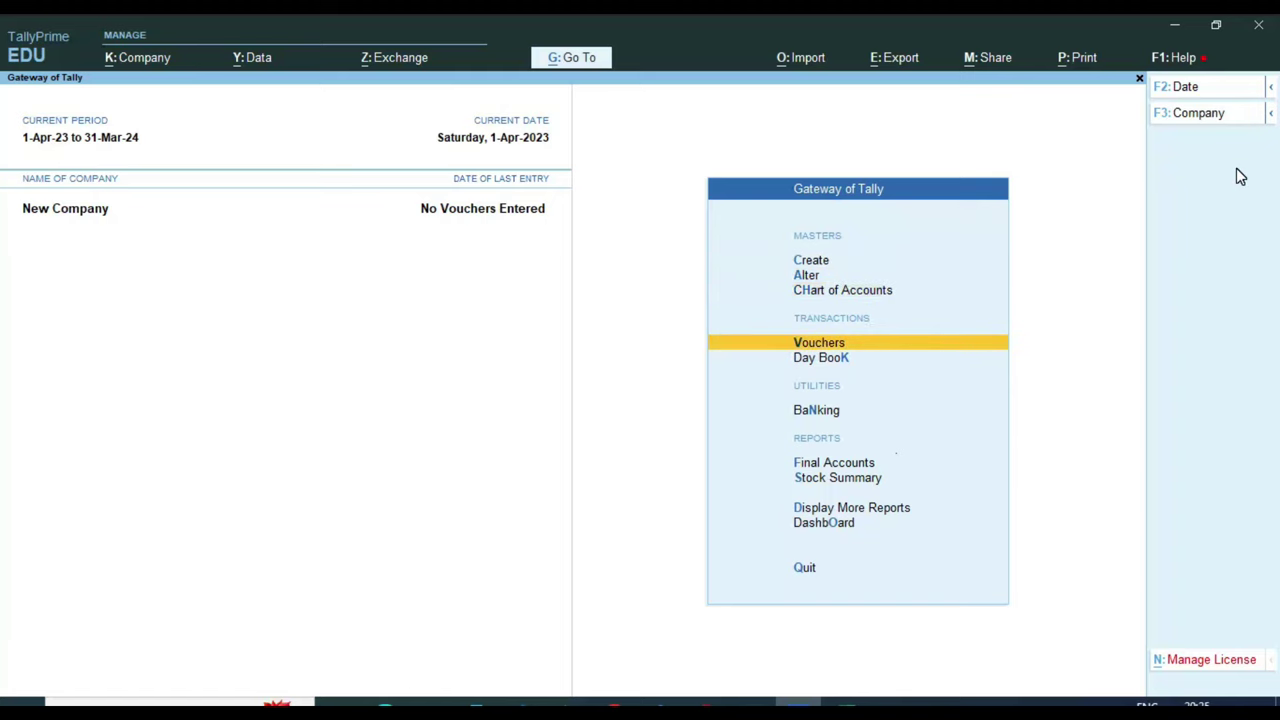
key(Return)
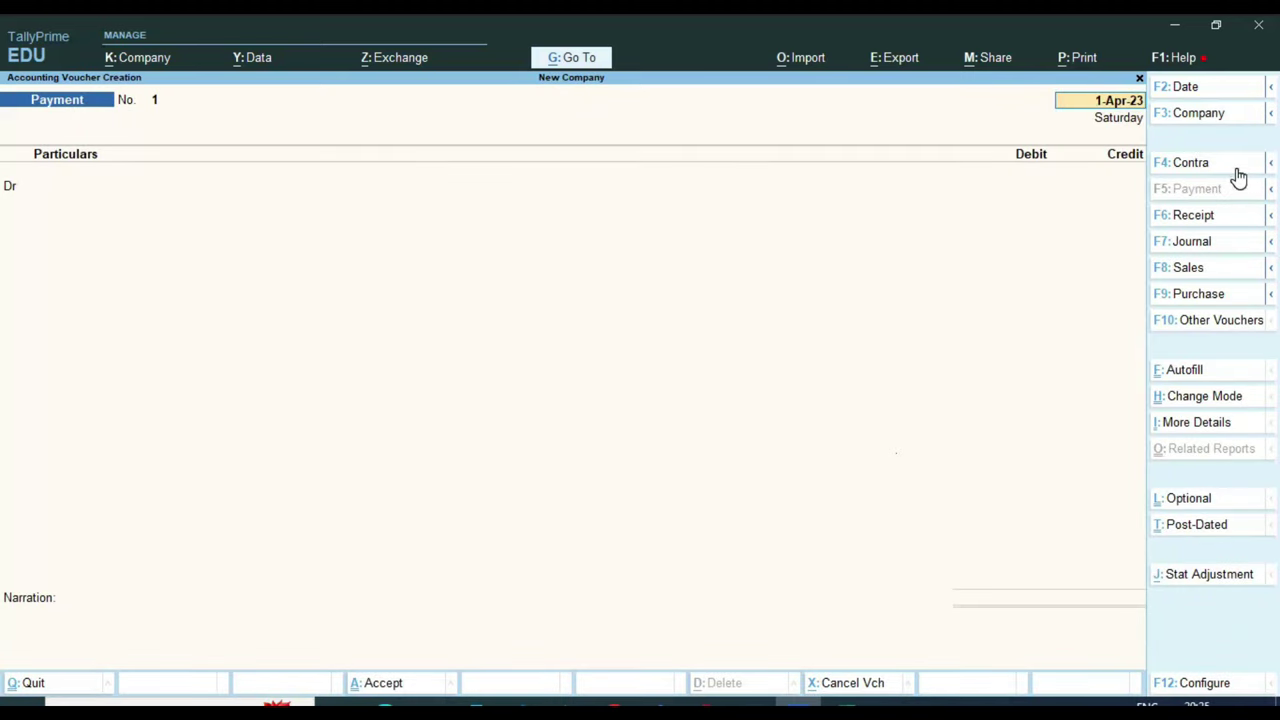
key(F8)
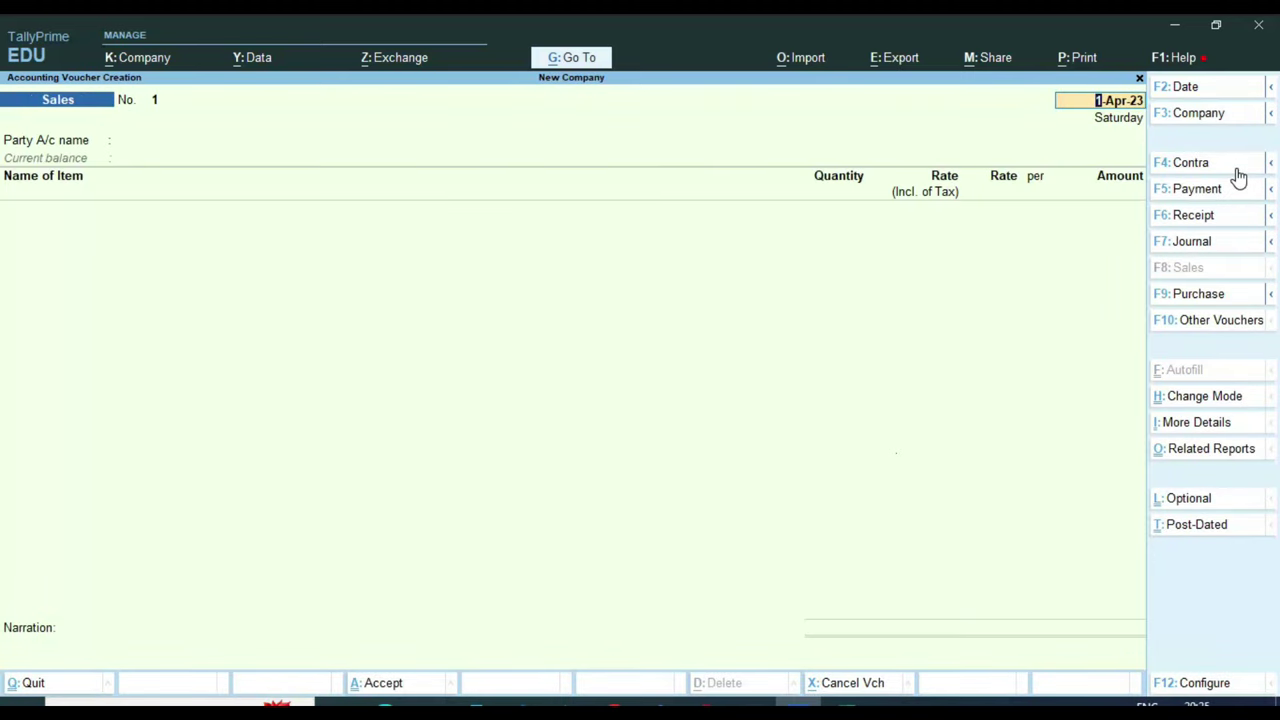
key(F2)
text(1.12)
key(Return)
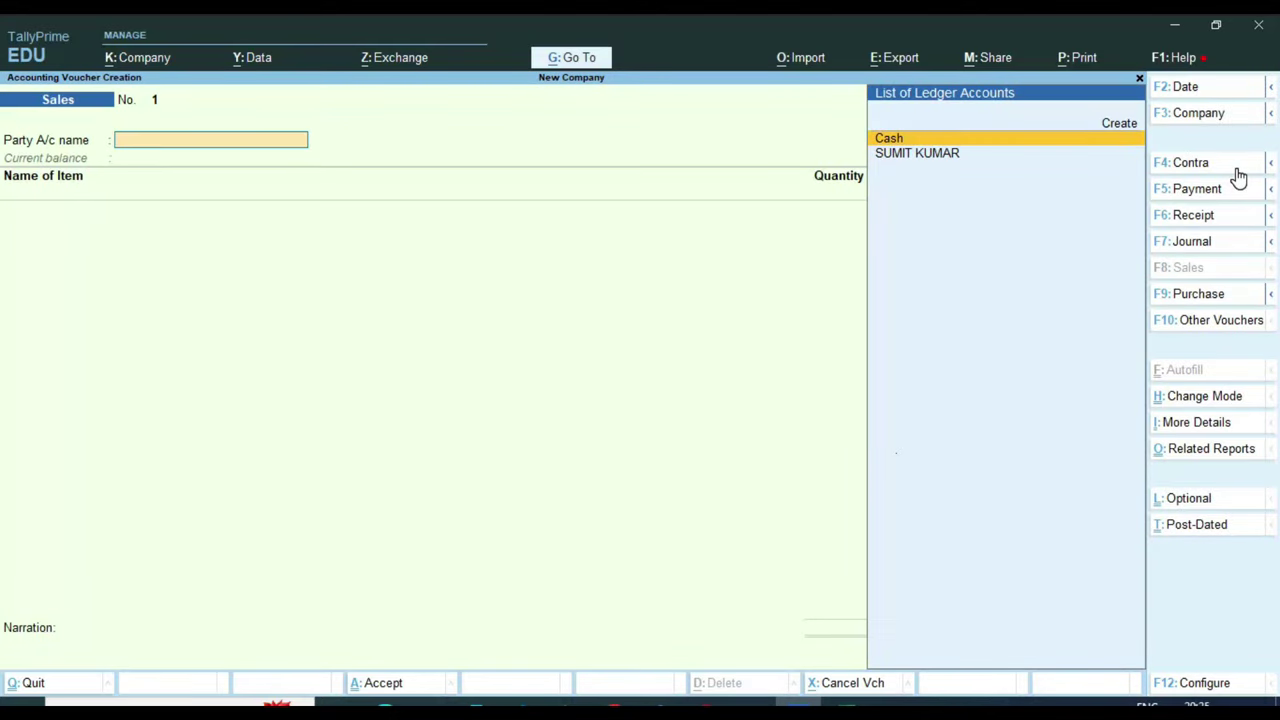
key(Down)
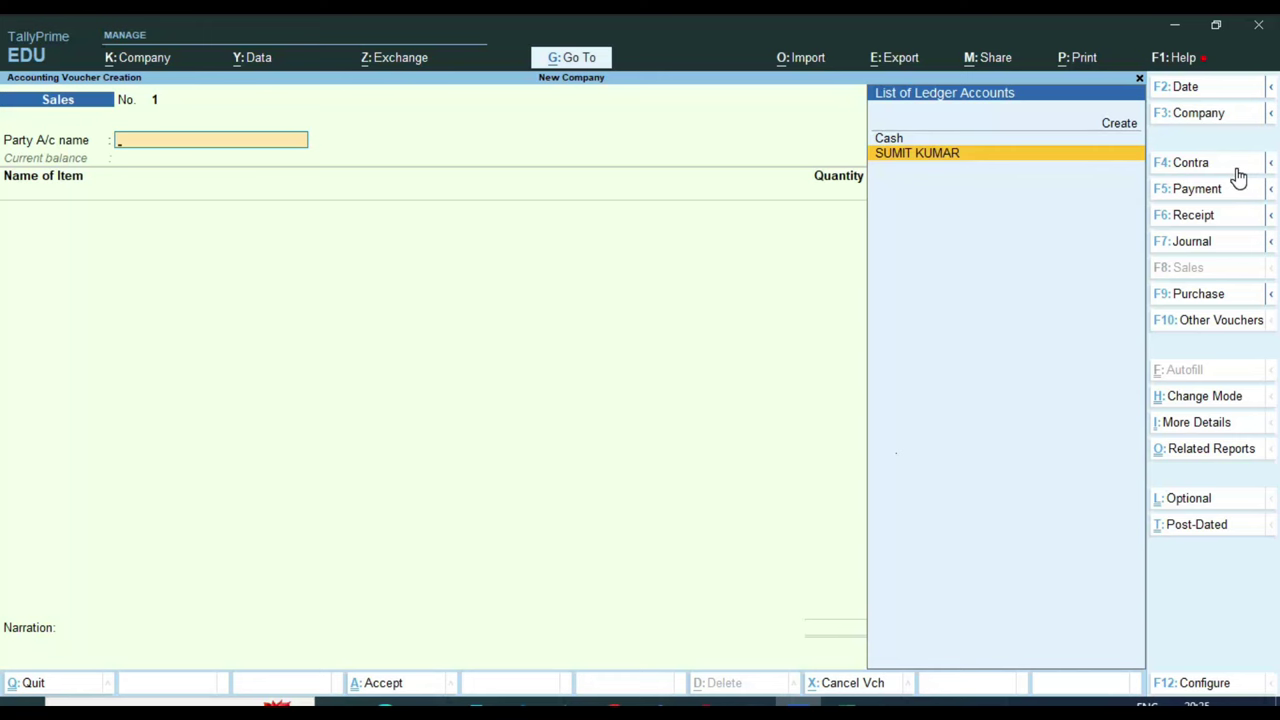
key(Return)
Skip dispatch details and turn off buyer and dispatch/order/export details in voucher configuration
key(Return)
key(Return)
key(Return)
key(Return)
key(Return)
key(Return)
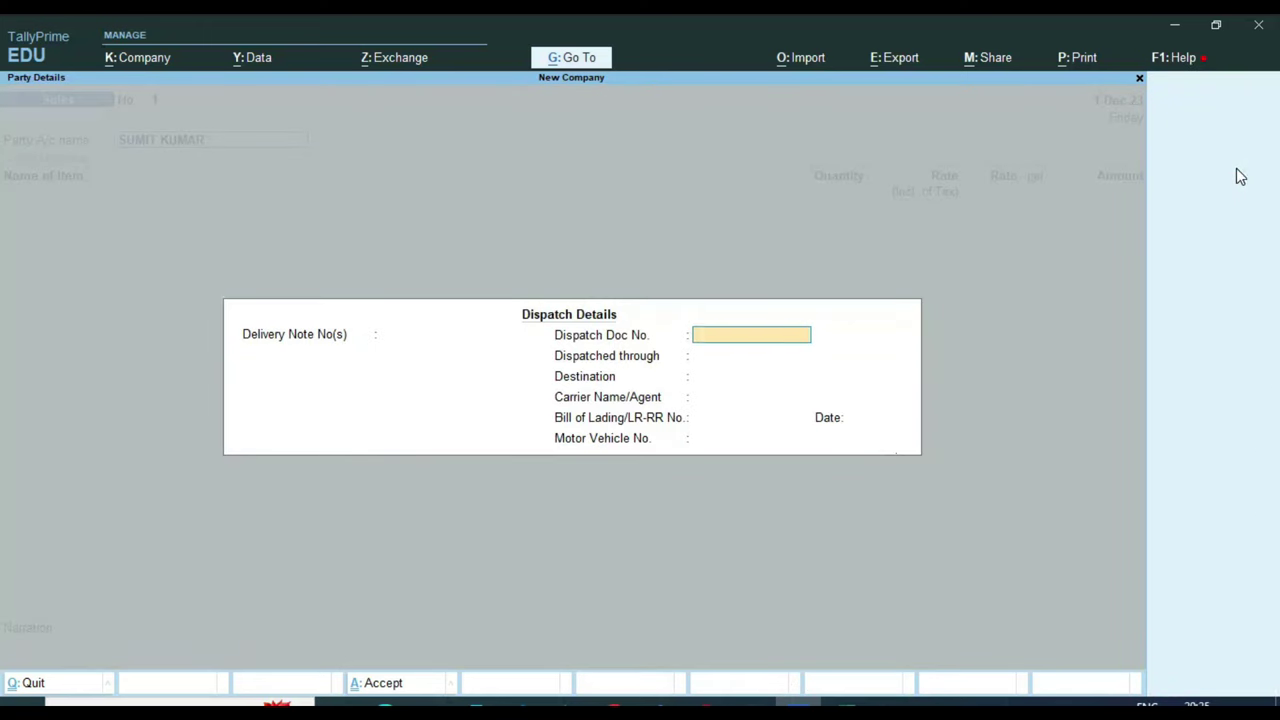
key(Return)
key(Return)
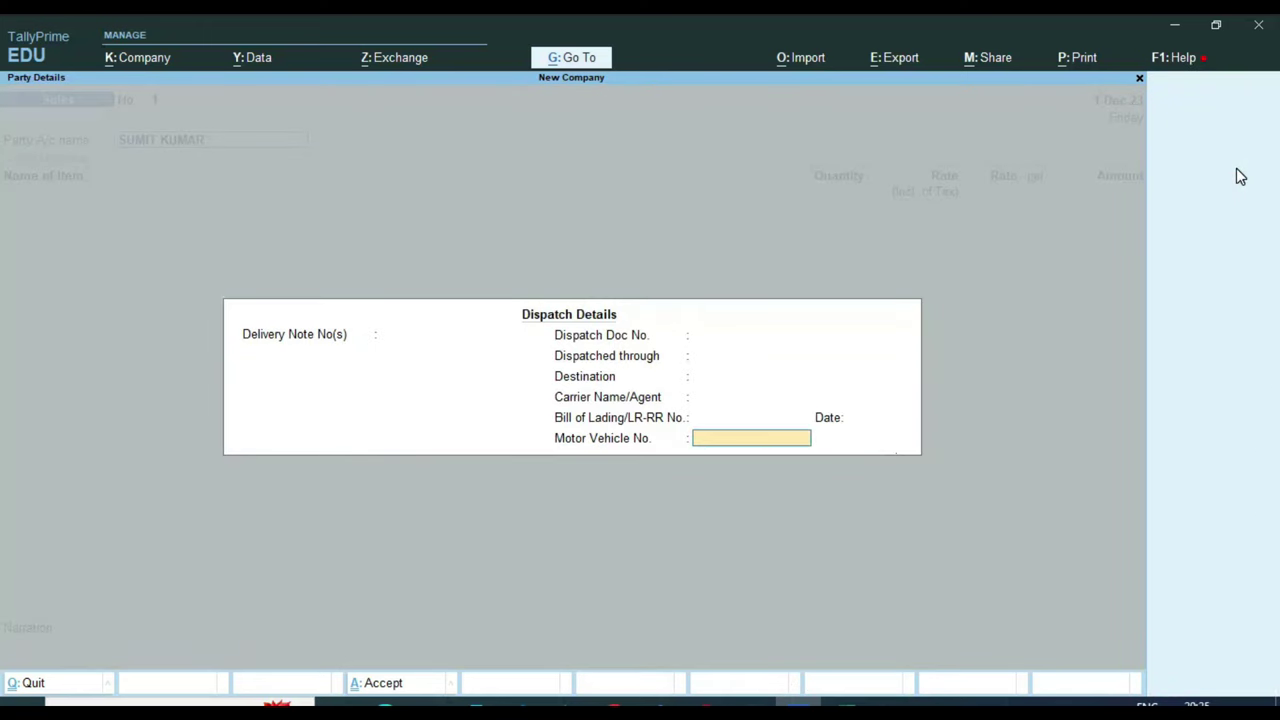
key(Escape)
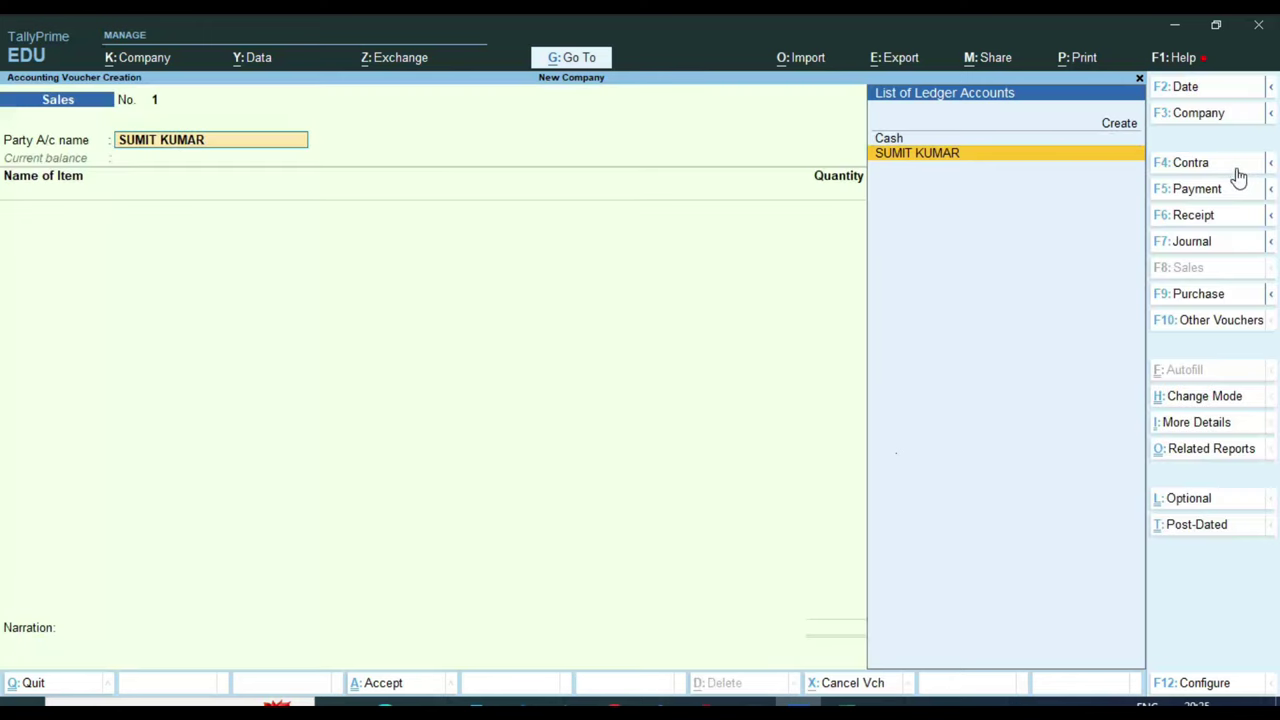
key(F12)
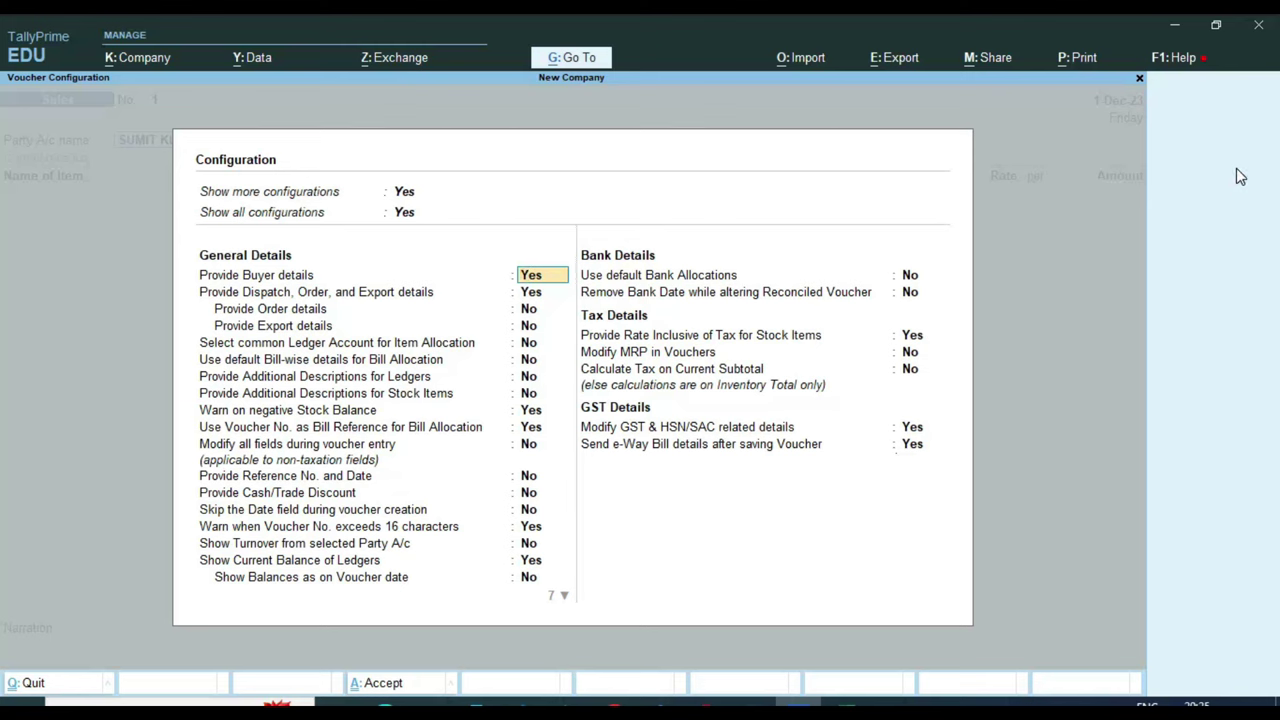
text(n)
key(Return)
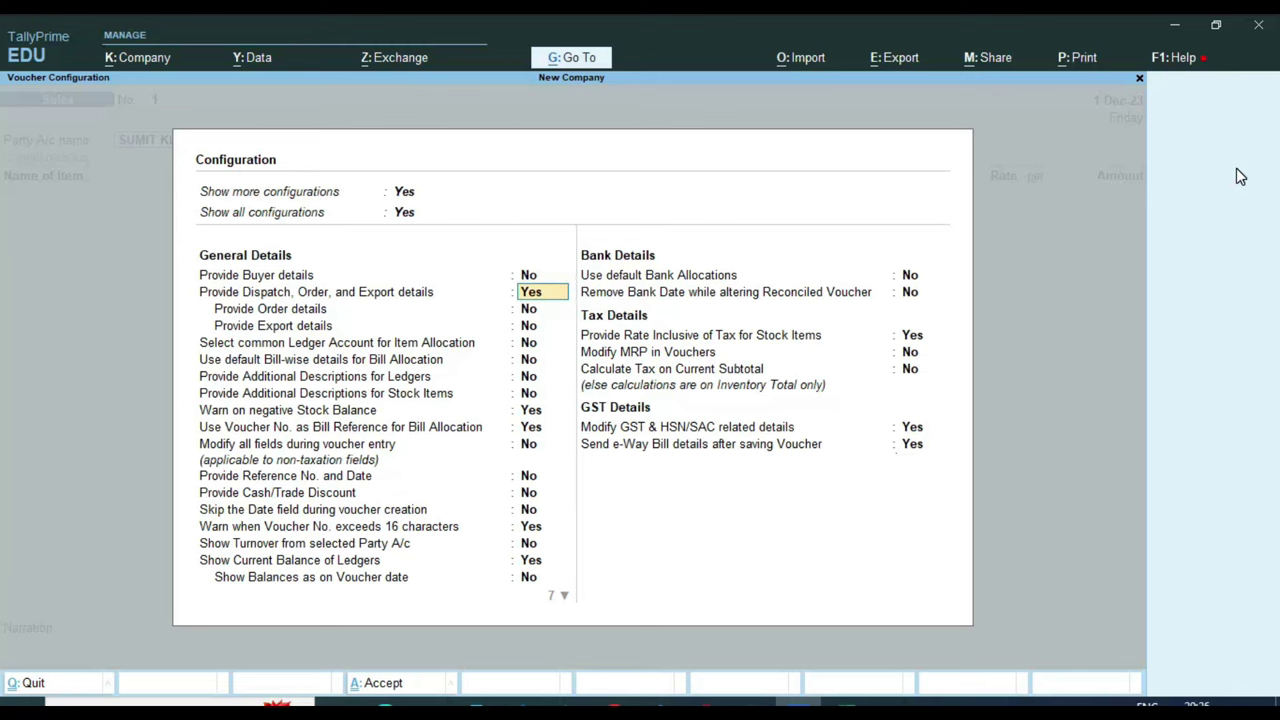
text(n)
key(Return)
key(ctrl+a)
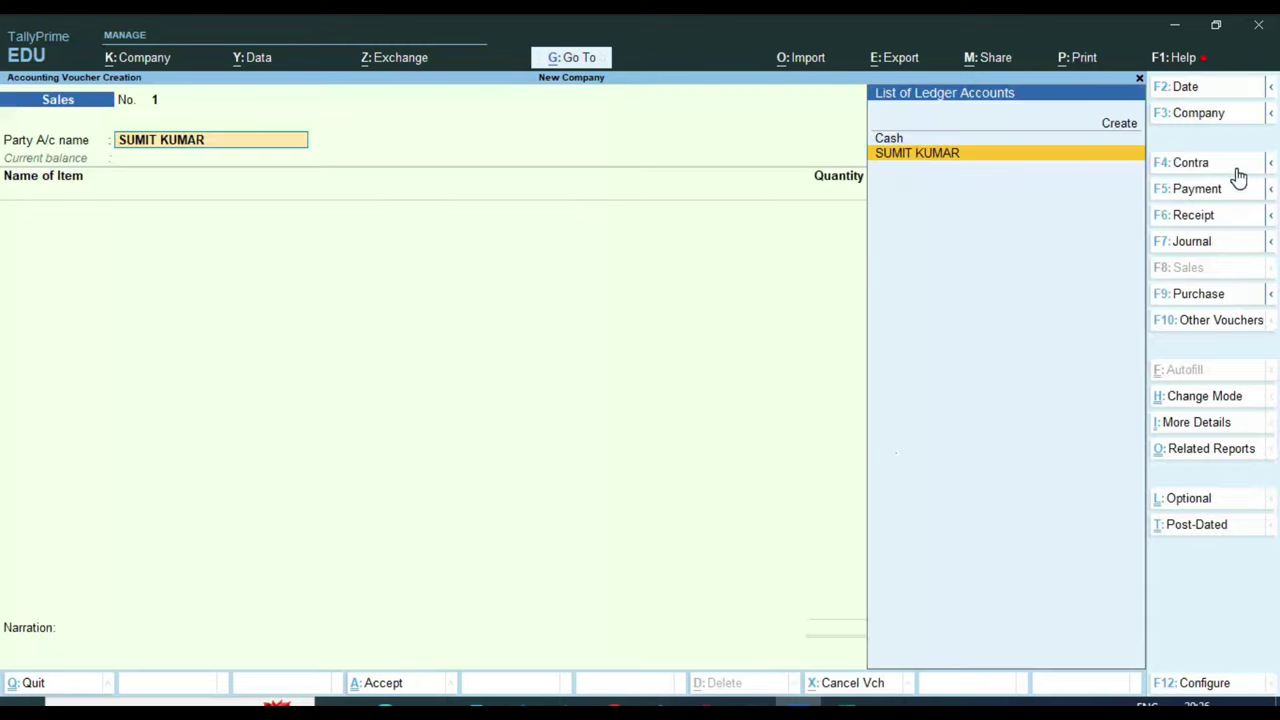
Enter ITEM-1 at a quantity of 1 PCS, past the negative stock warning
key(Return)
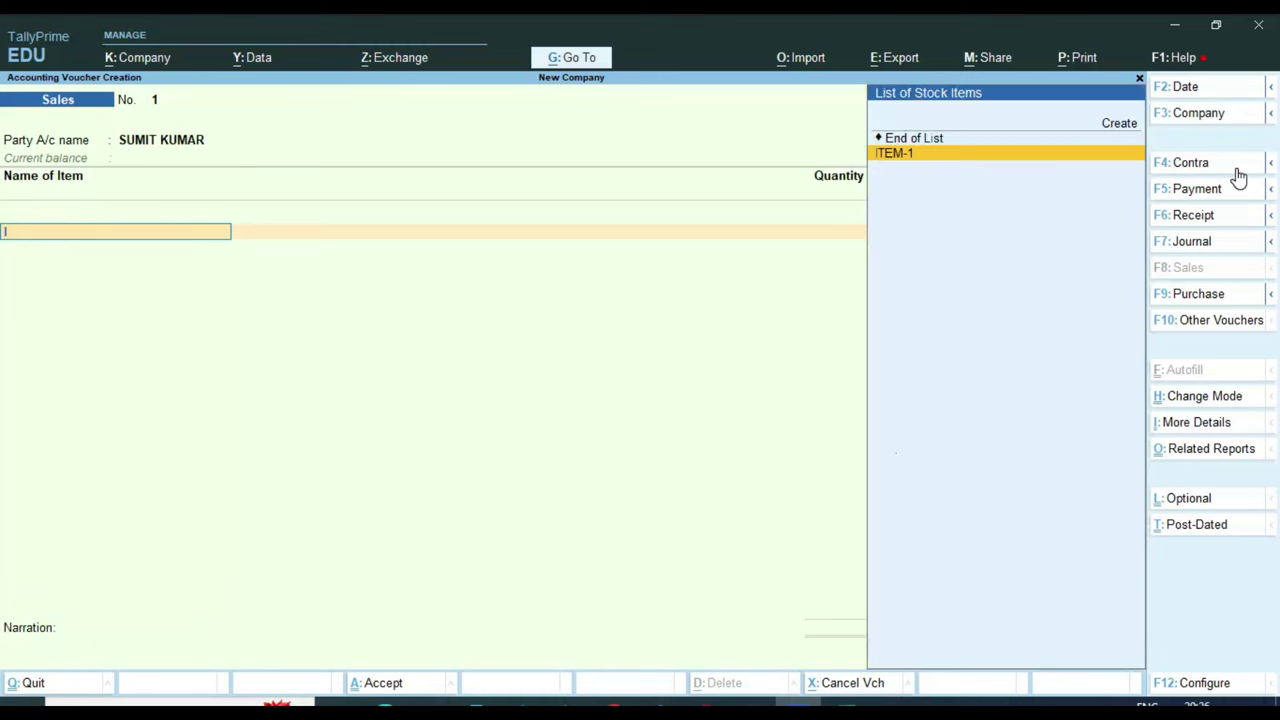
key(Return)
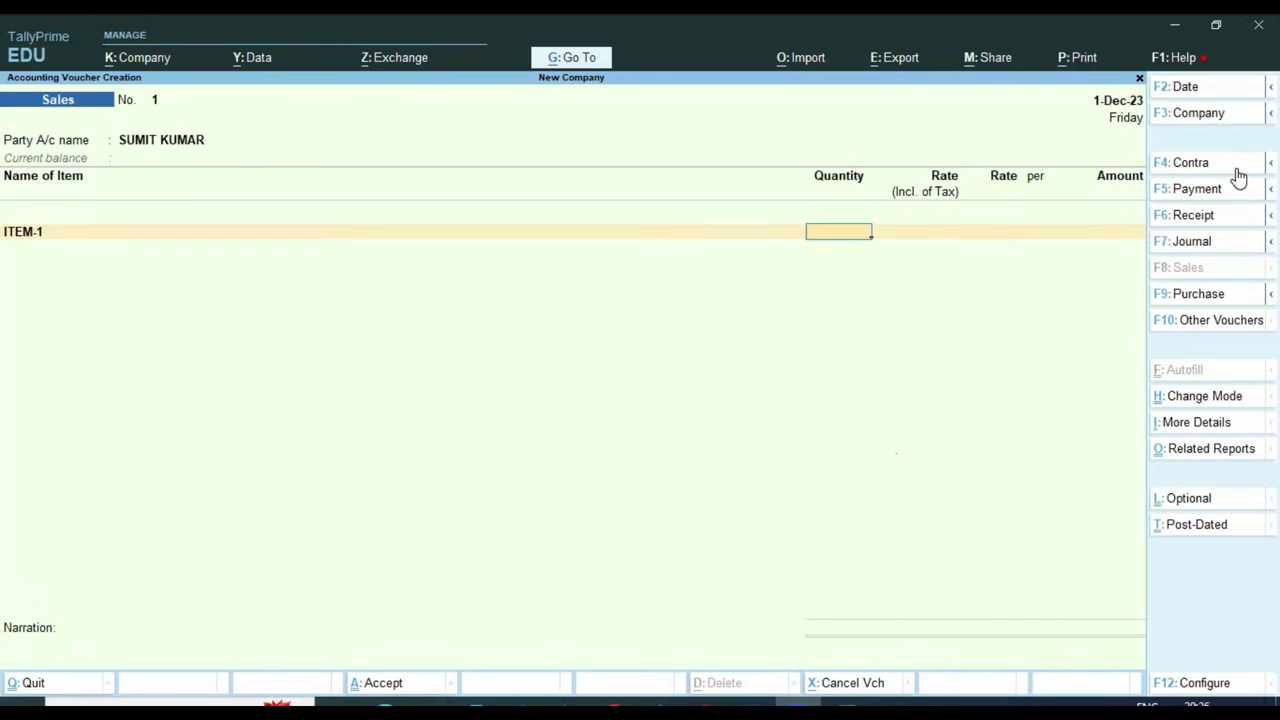
key(Return)
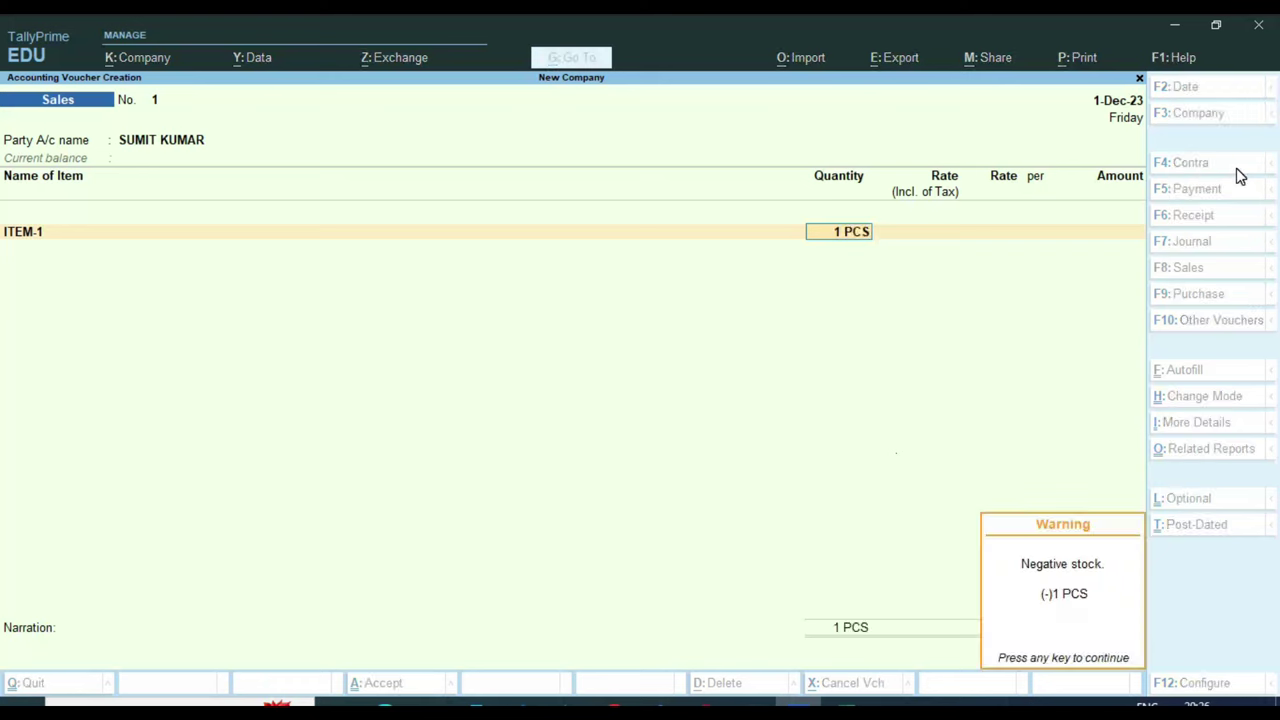
key(Return)
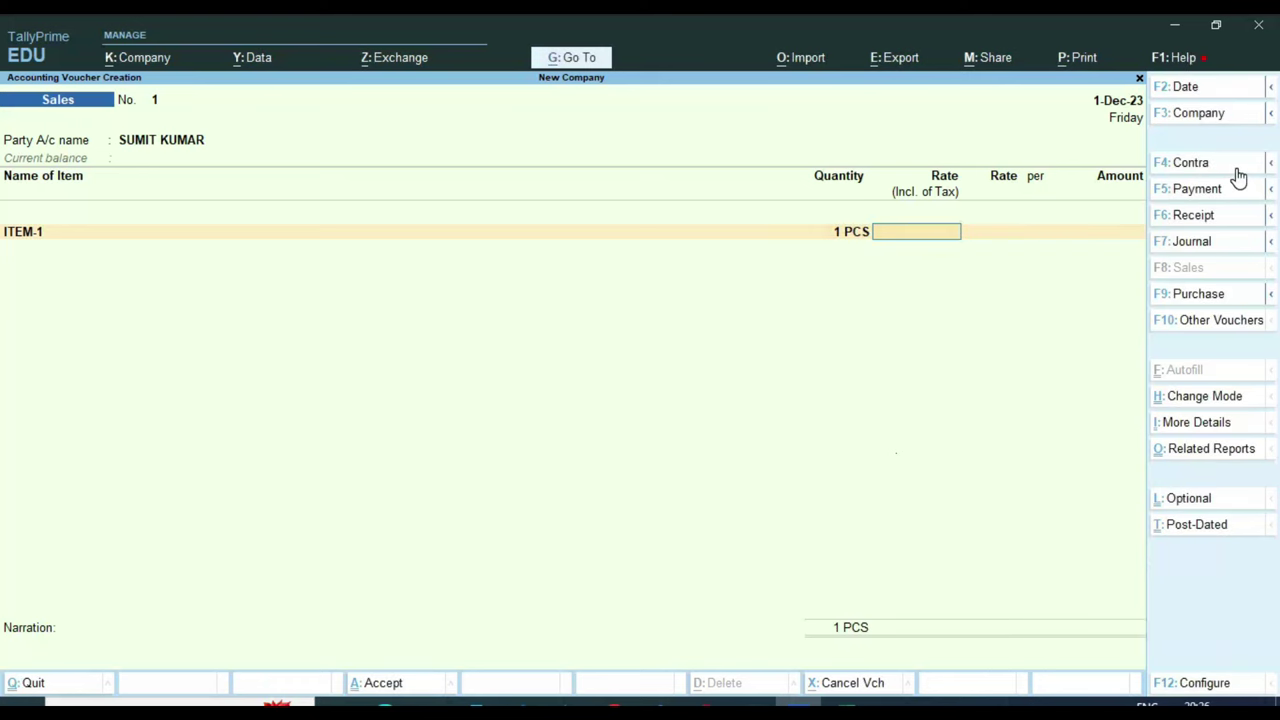
key(ctrl)
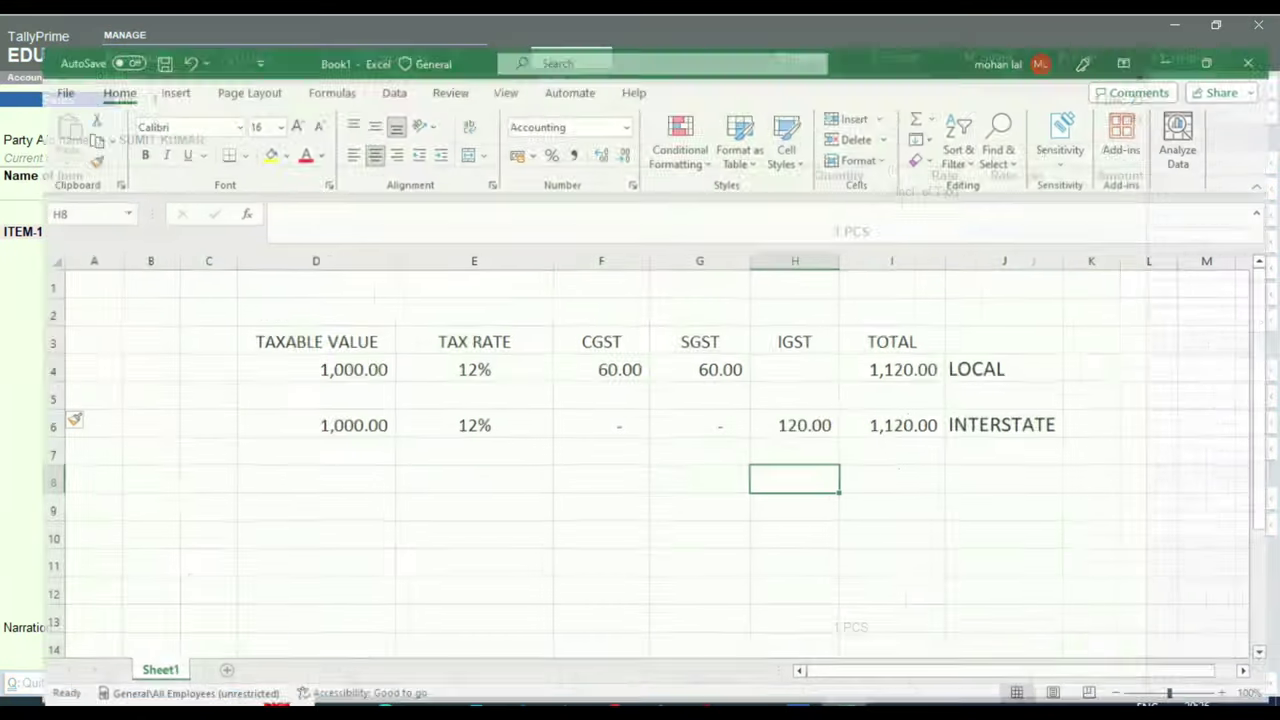
Check the Excel GST cells D4, F4, G4, I4: 1,000 taxable, 60 CGST, 60 SGST, 1,120 total
click(924, 501)
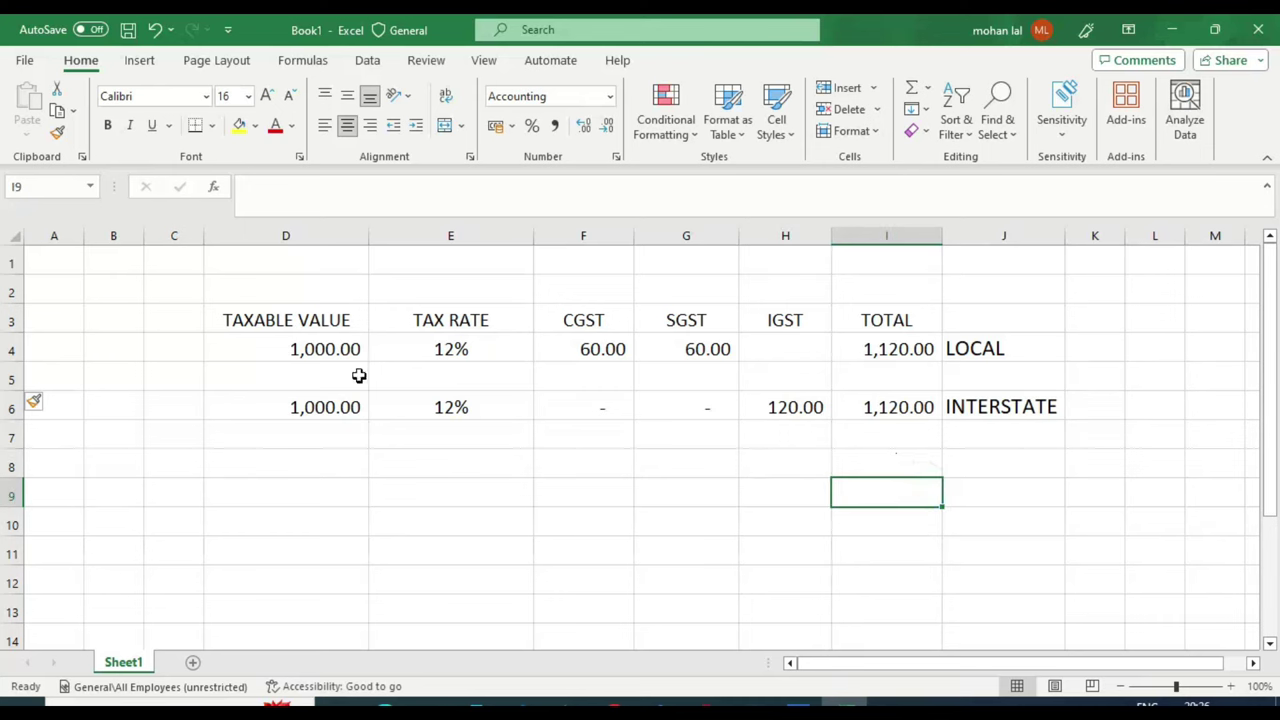
click(321, 349)
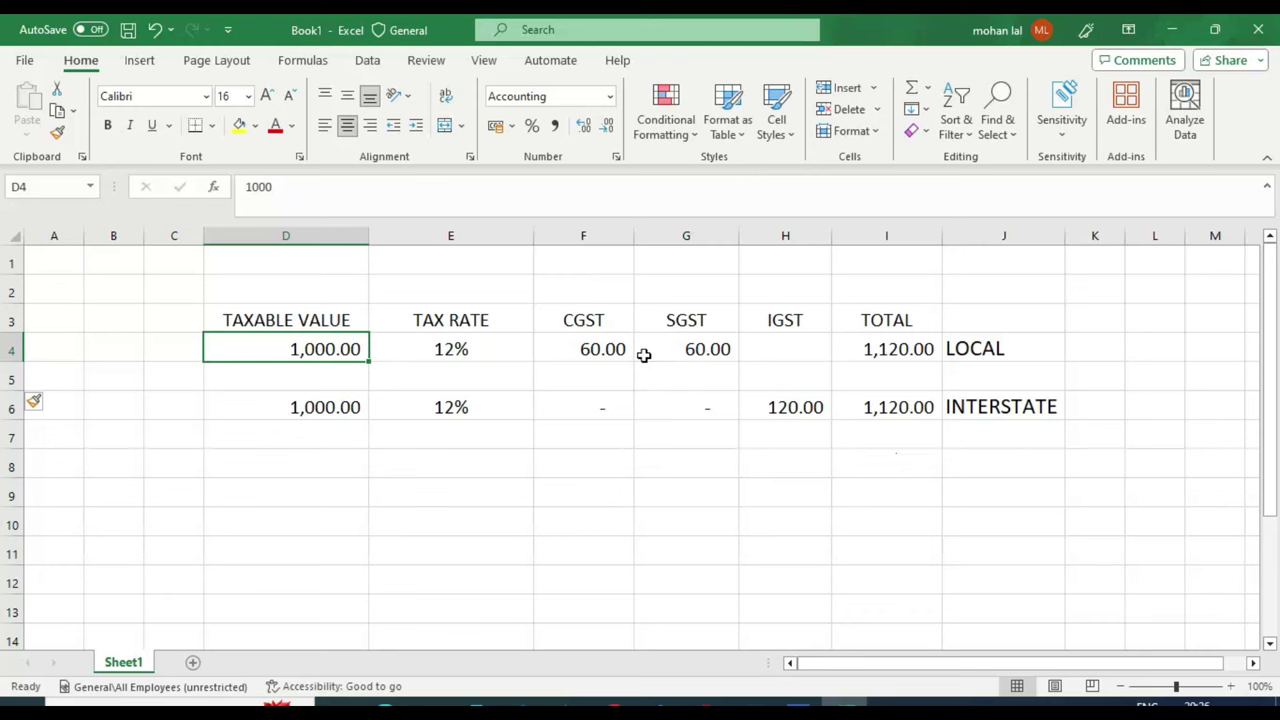
click(612, 349)
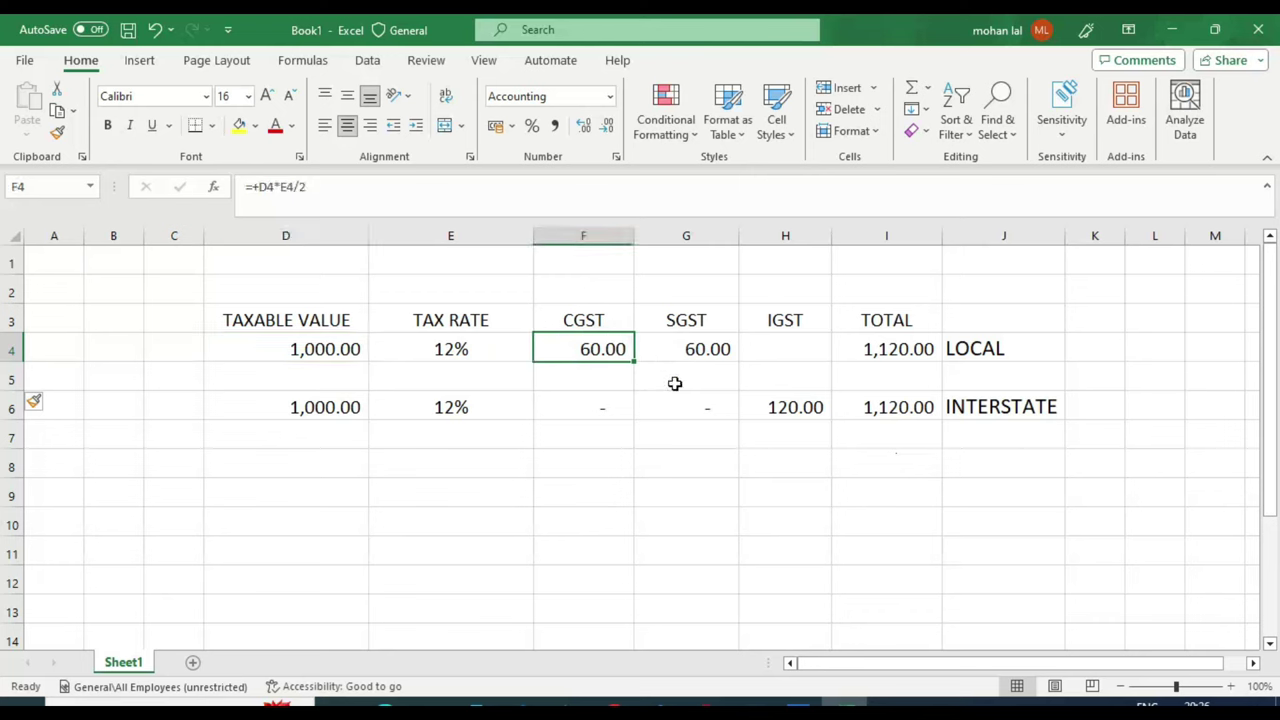
click(707, 349)
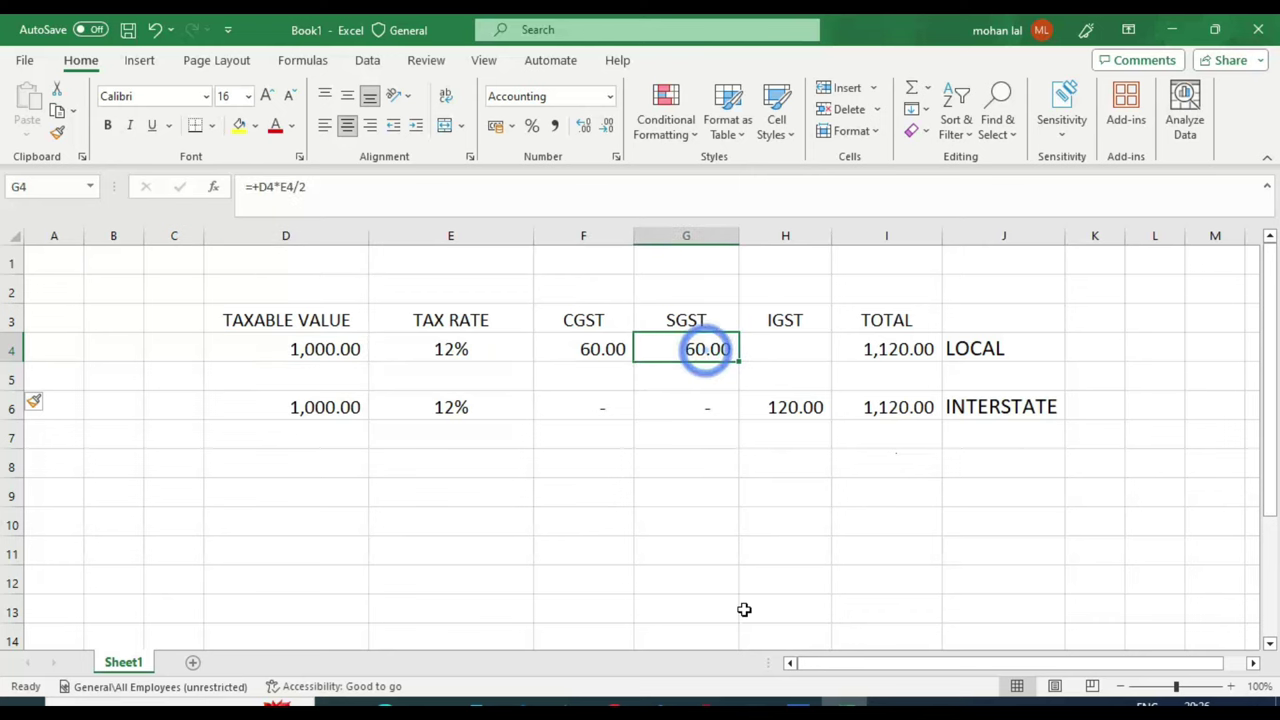
click(886, 349)
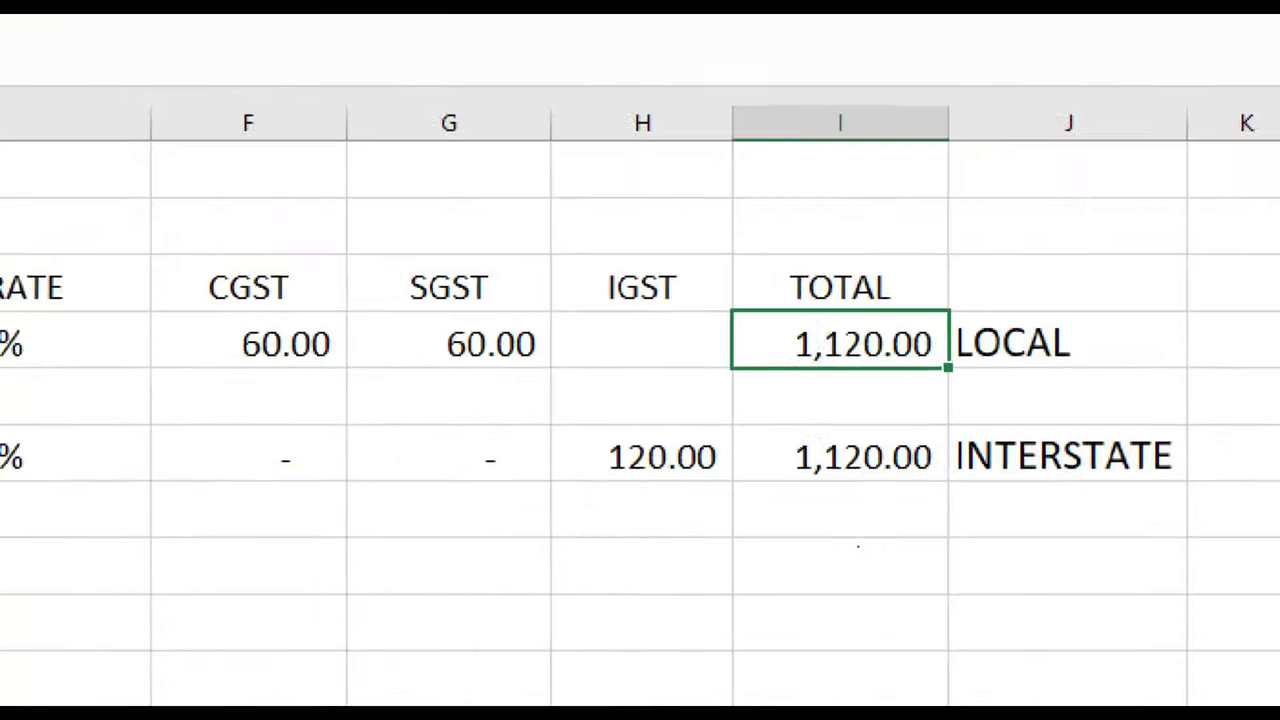
click(942, 360)
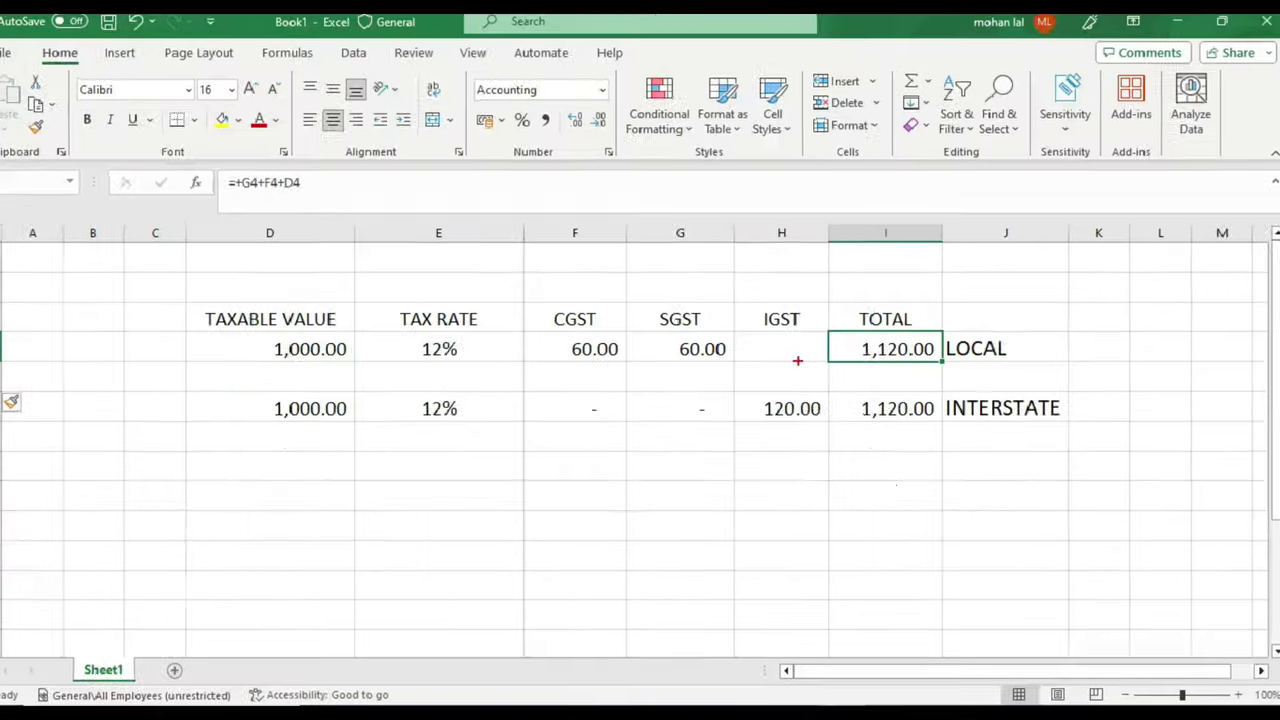
click(329, 348)
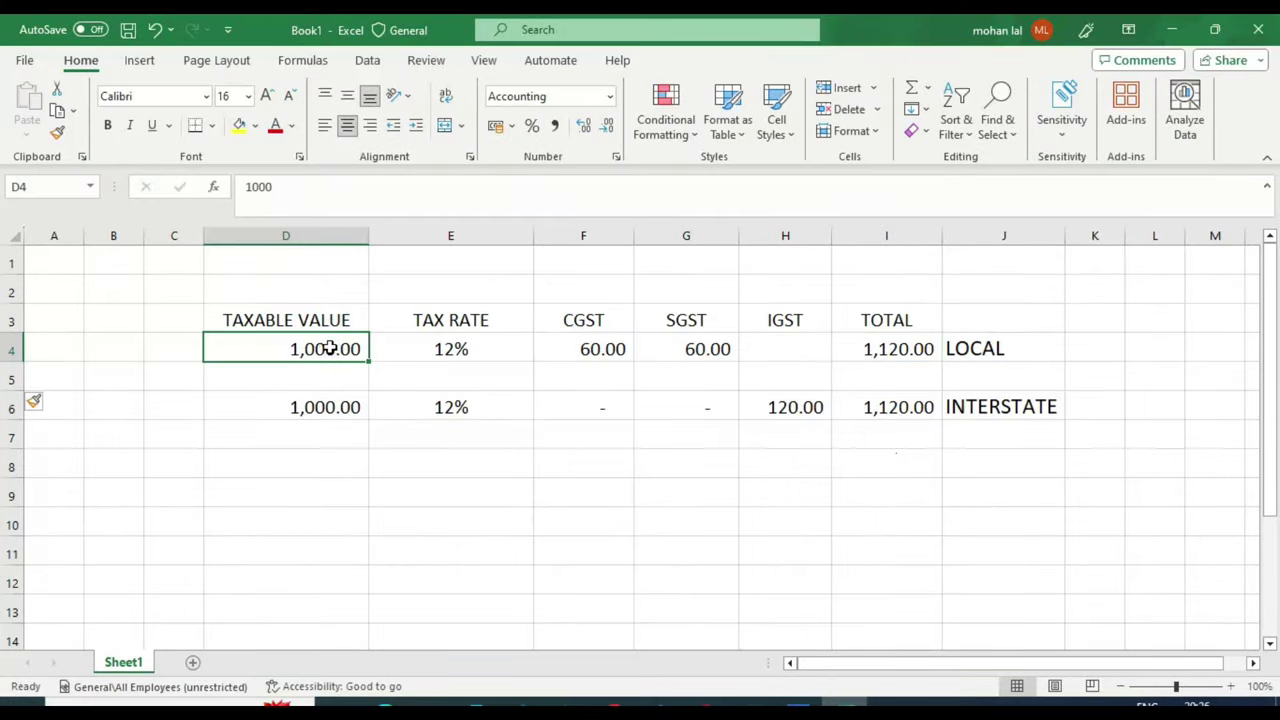
click(589, 349)
drag(643, 347, 731, 346)
click(880, 348)
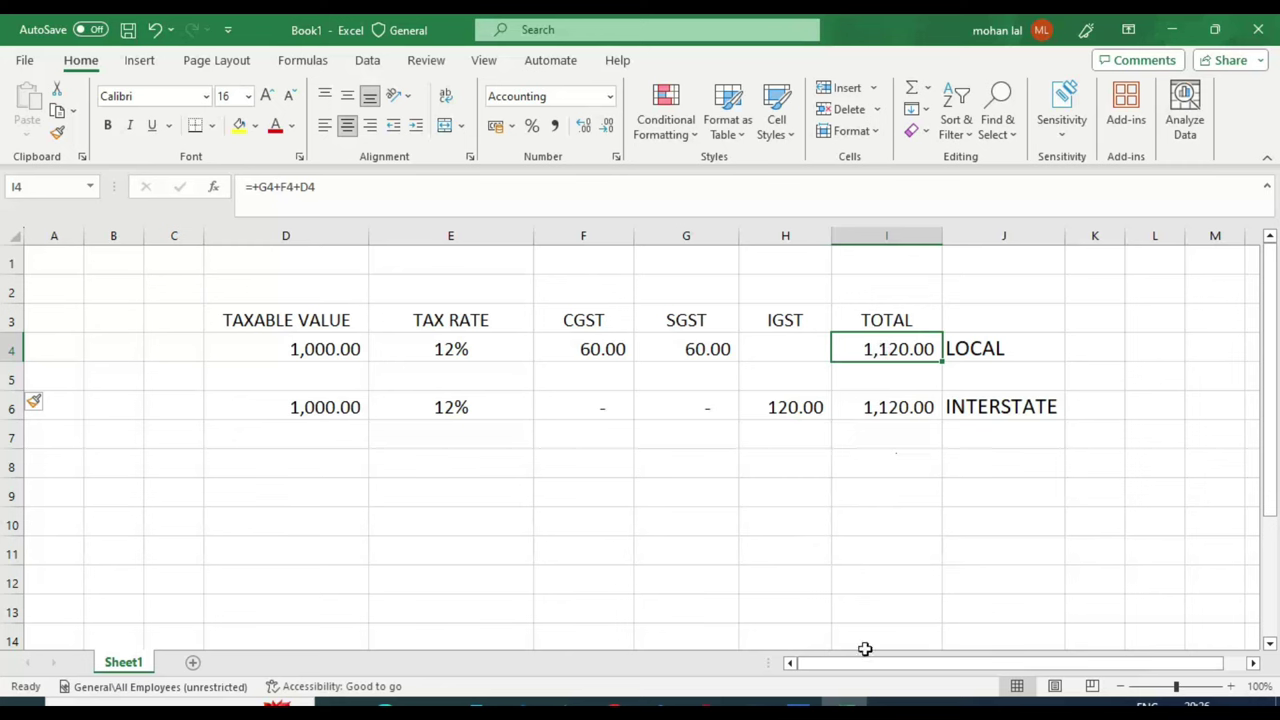
key(alt+Tab)
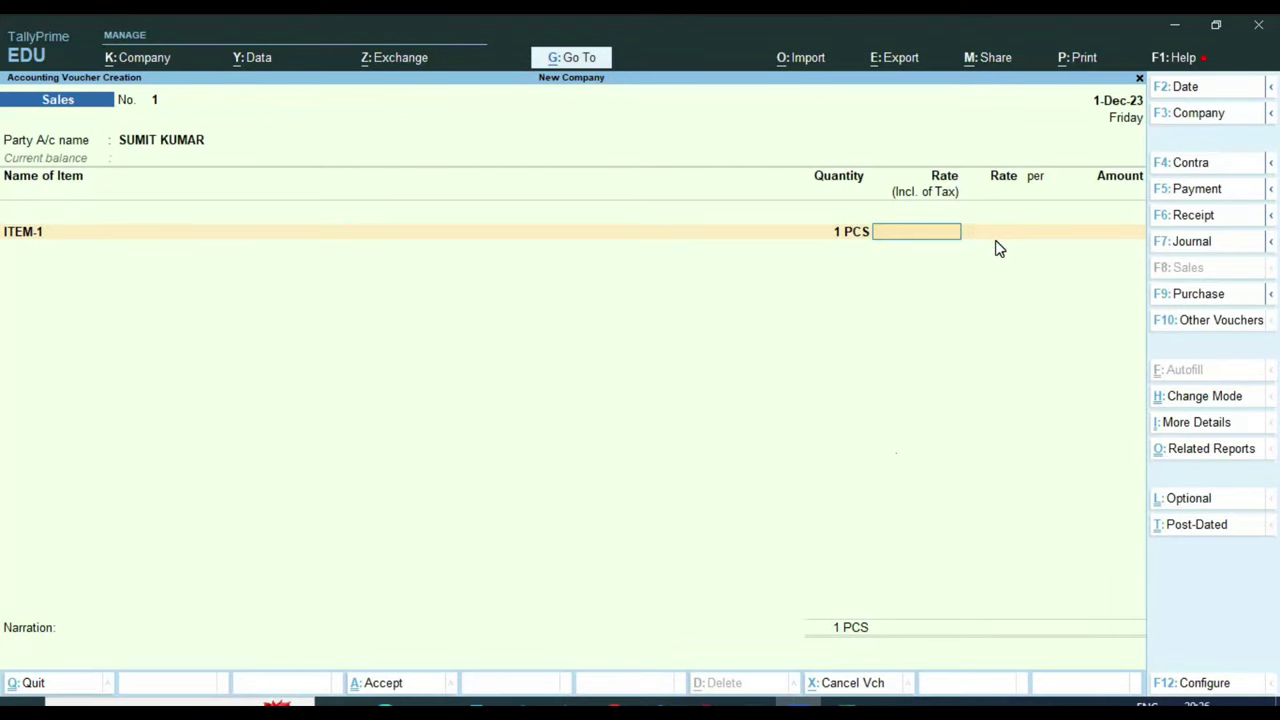
Price ITEM-1 at 1,120 tax-inclusive (1,000.00 net) and allocate it to GST SALE 12%
text(1120)
key(Return)
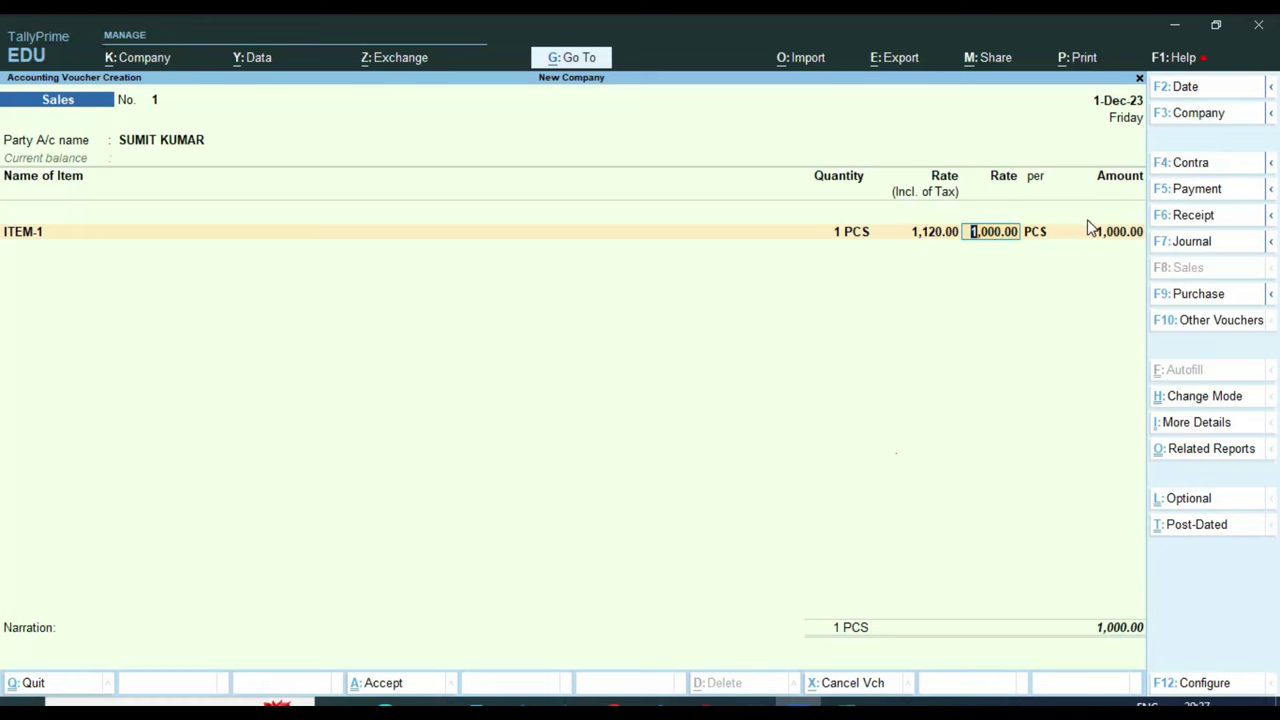
key(ctrl)
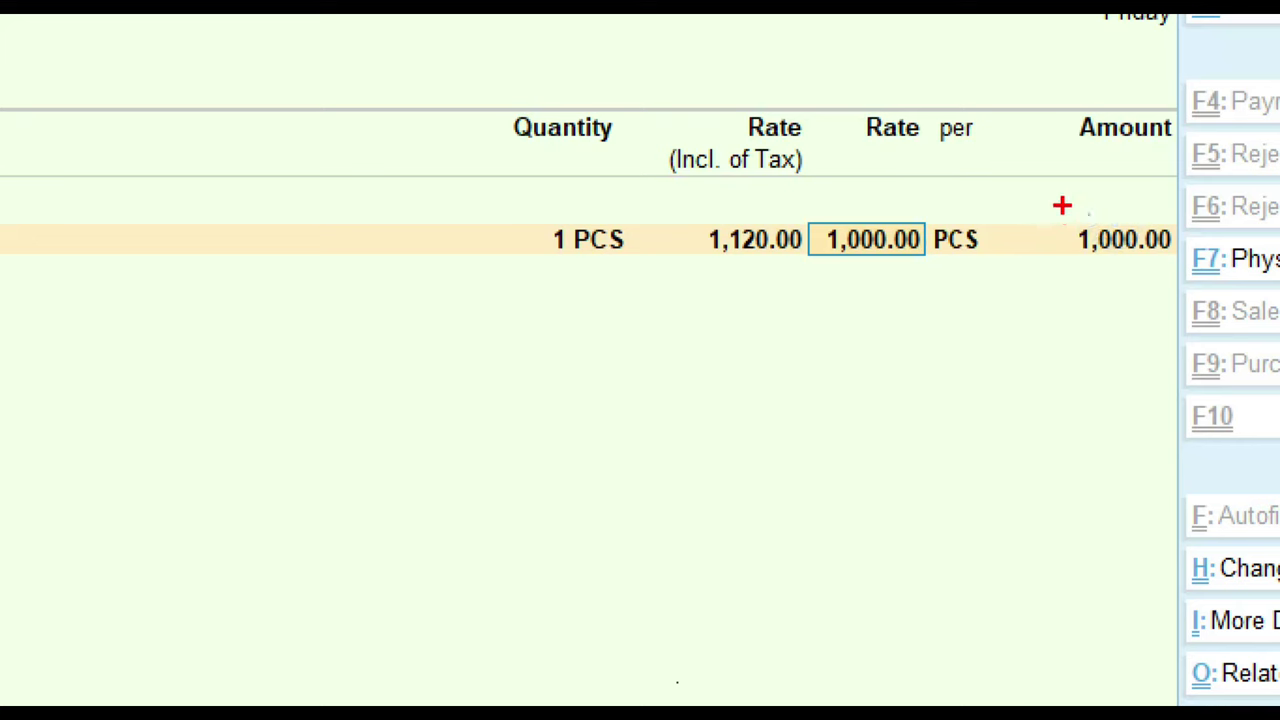
drag(1088, 215, 1158, 256)
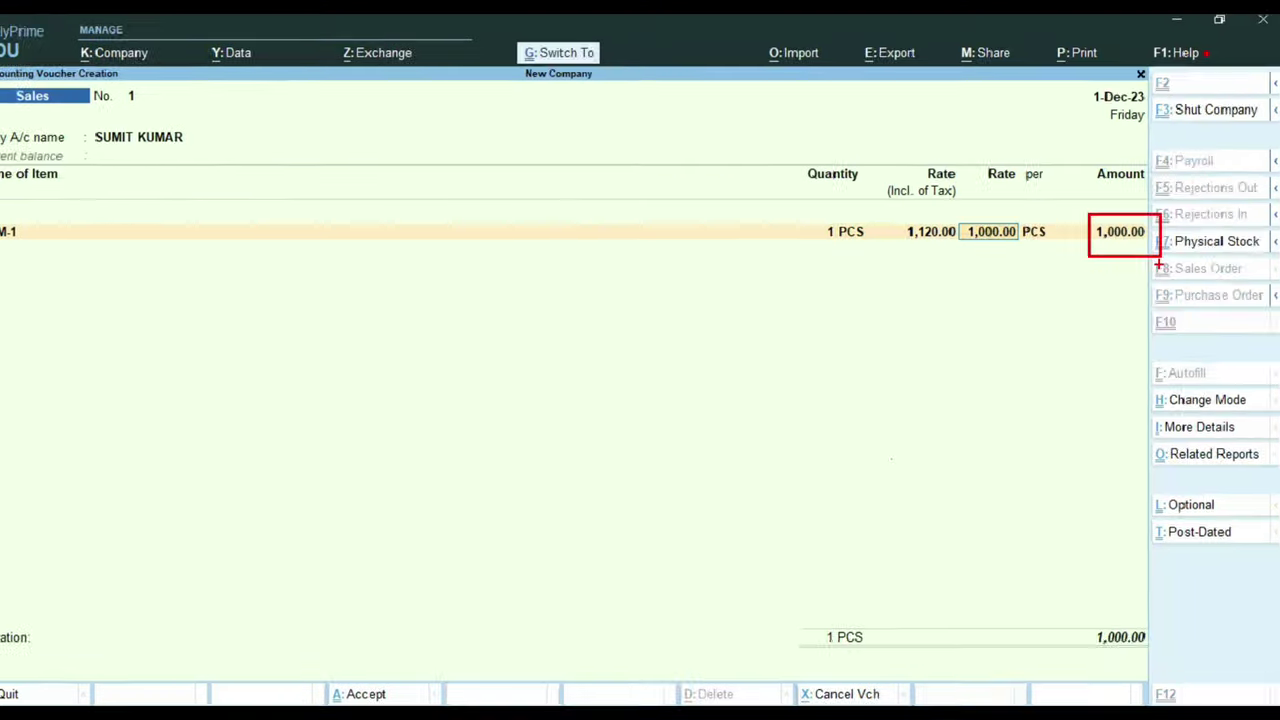
key(Return)
key(Return)
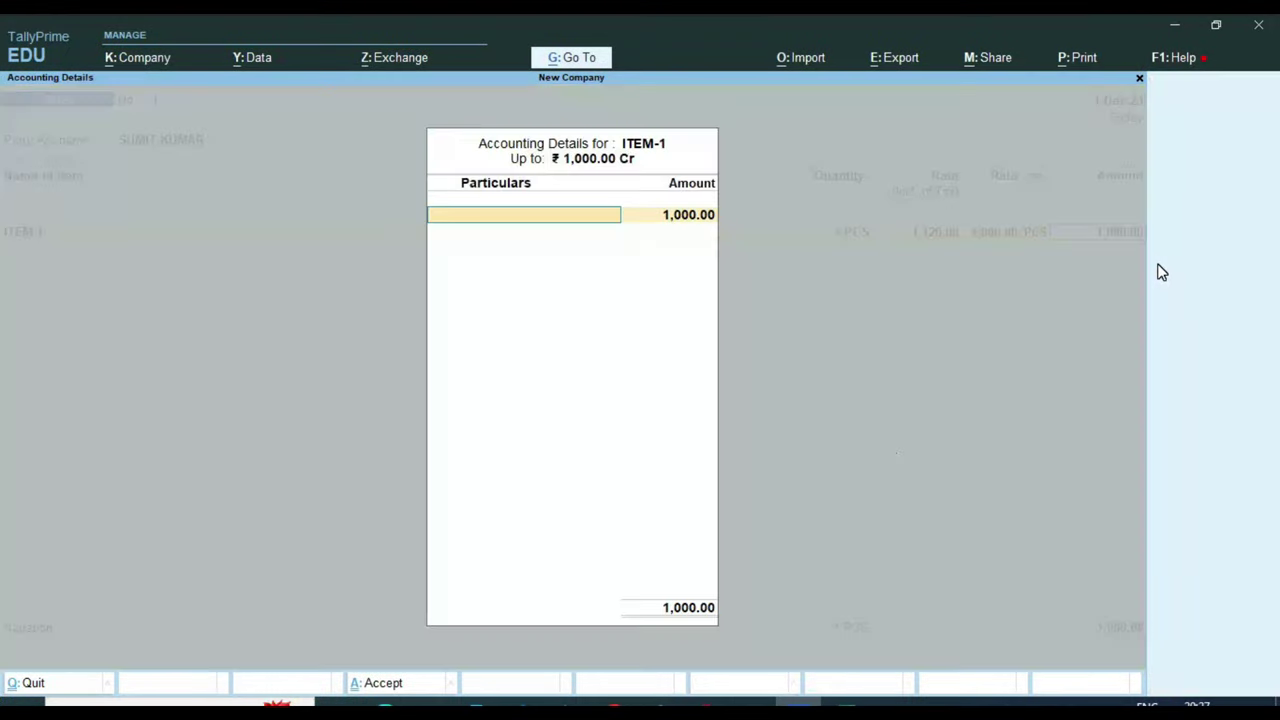
key(Return)
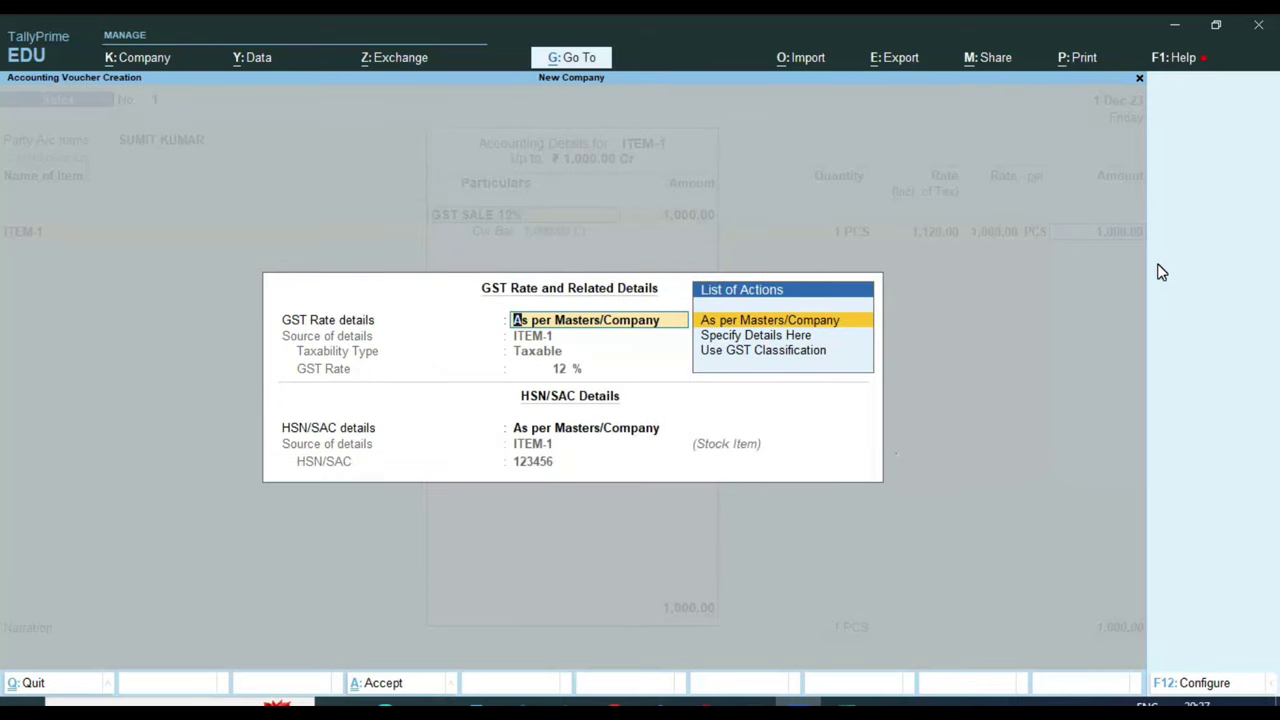
key(Return)
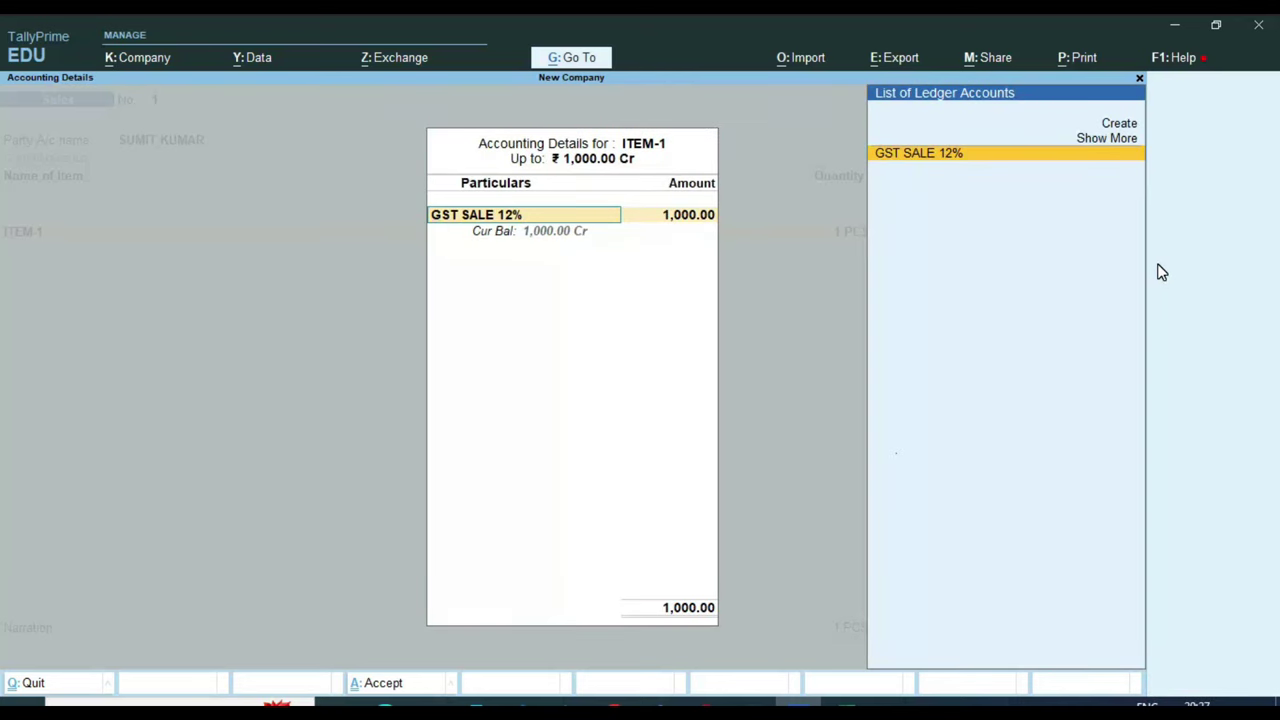
key(Return)
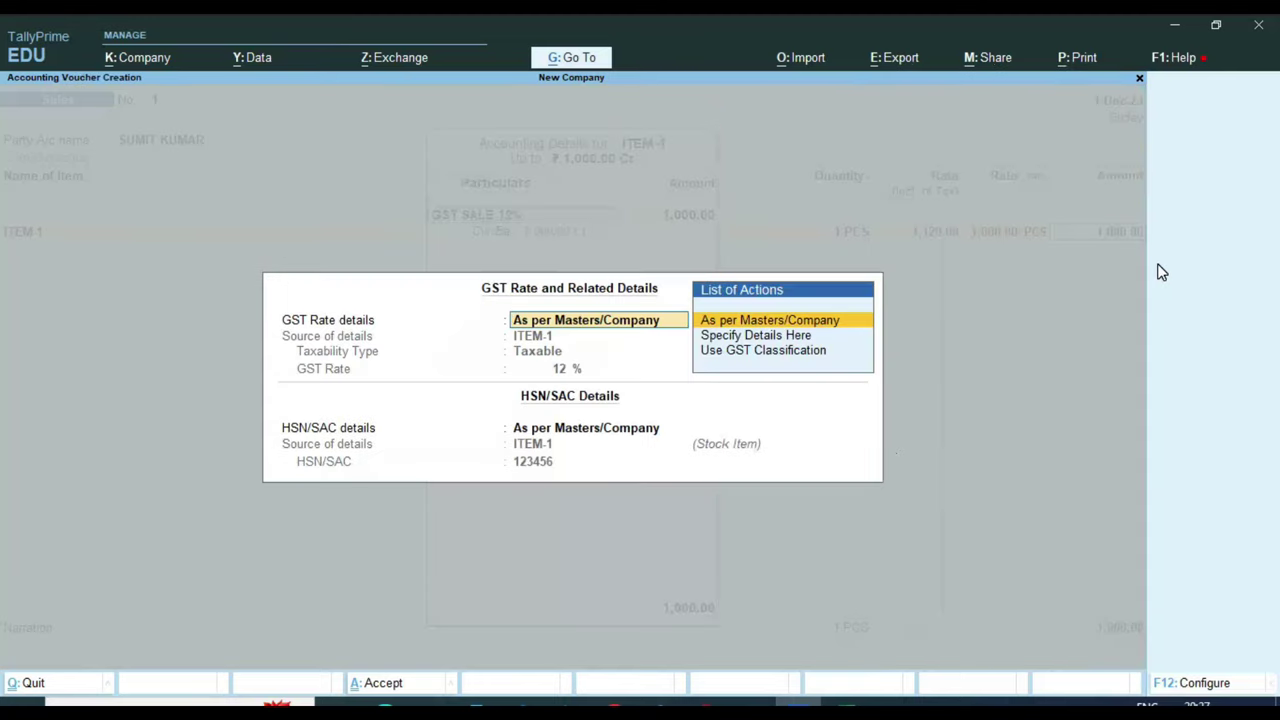
key(Return)
key(Return)
key(Return)
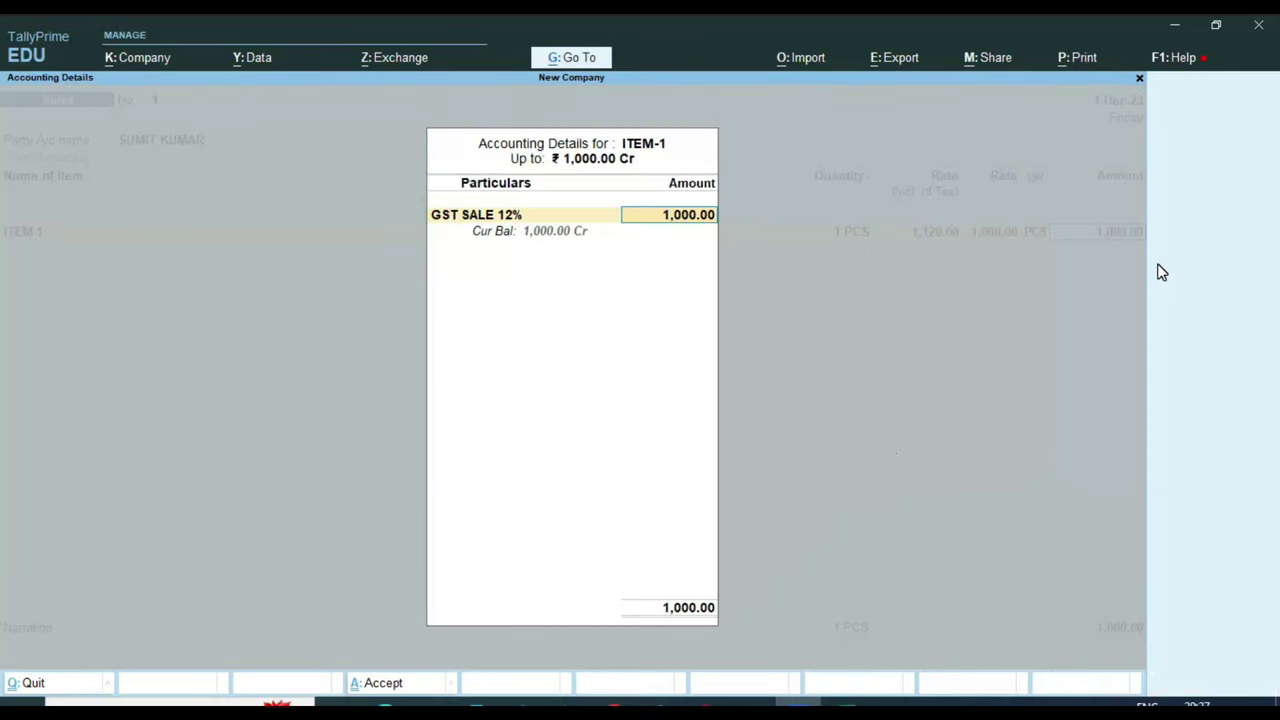
key(Return)
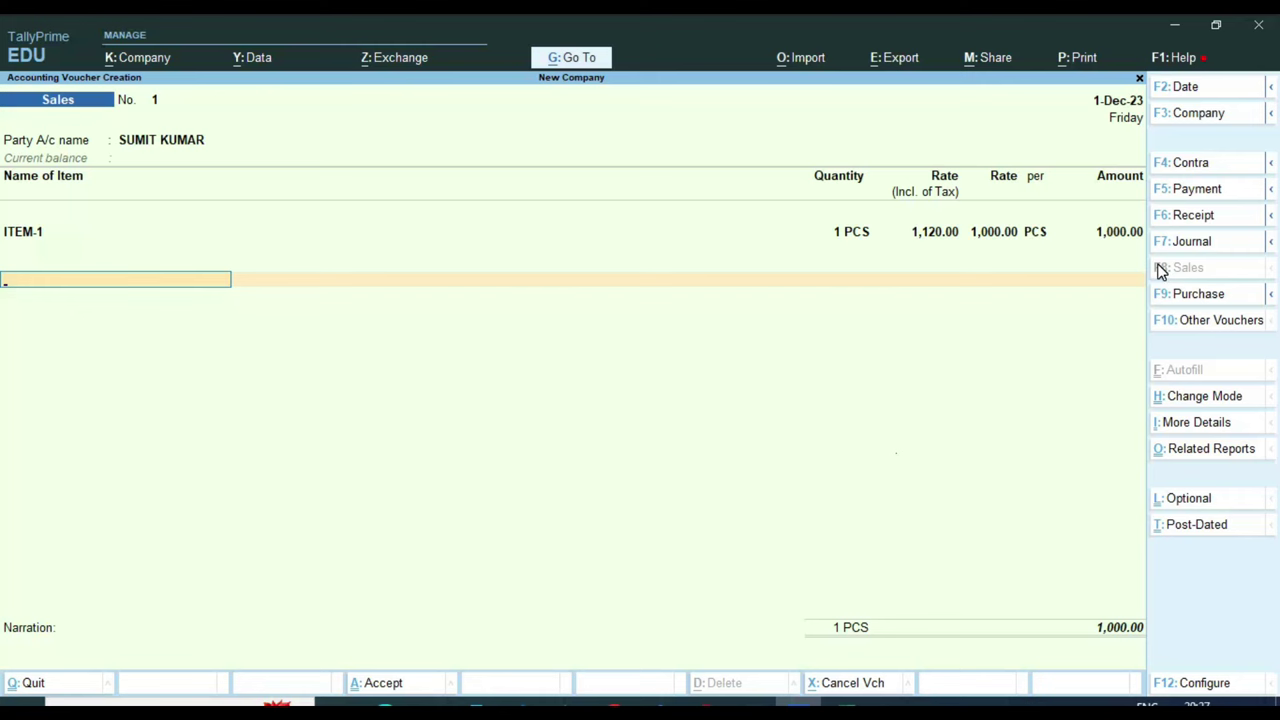
Add CGST TAX and SGST TAX lines of 60.00 each and compare with the Excel sheet
text(CG)
key(Return)
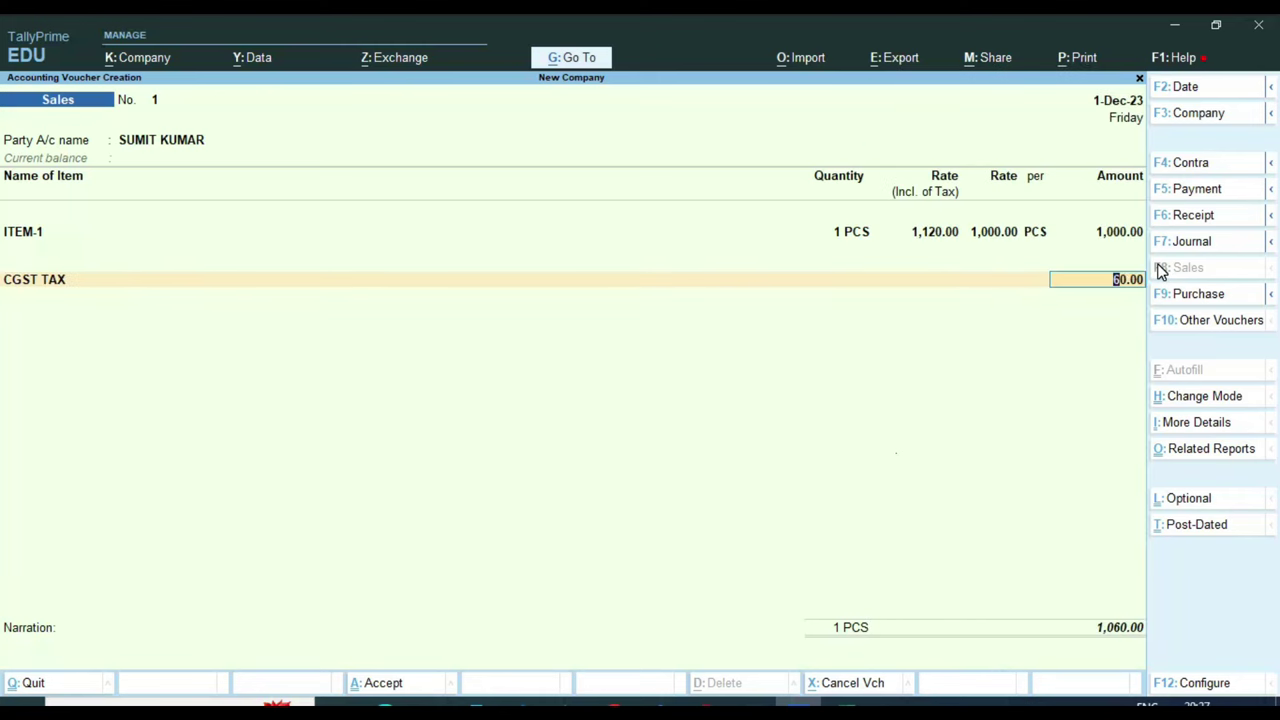
key(Return)
text(S)
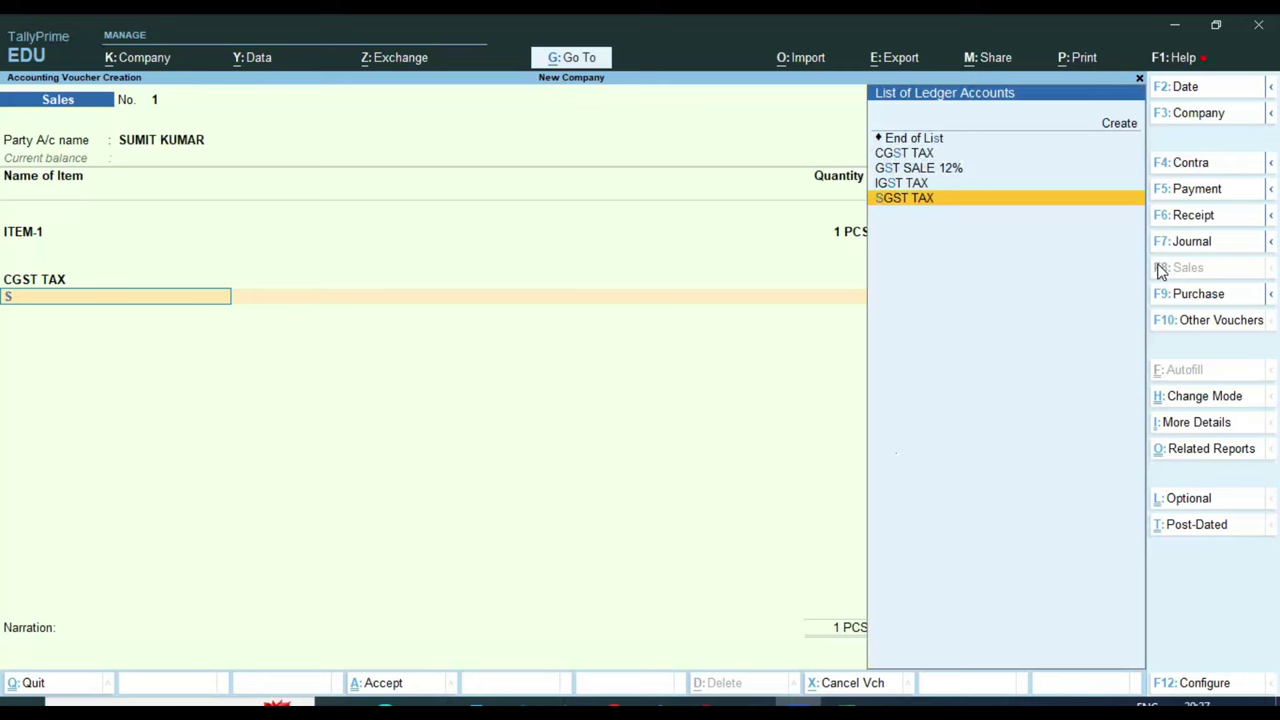
key(Return)
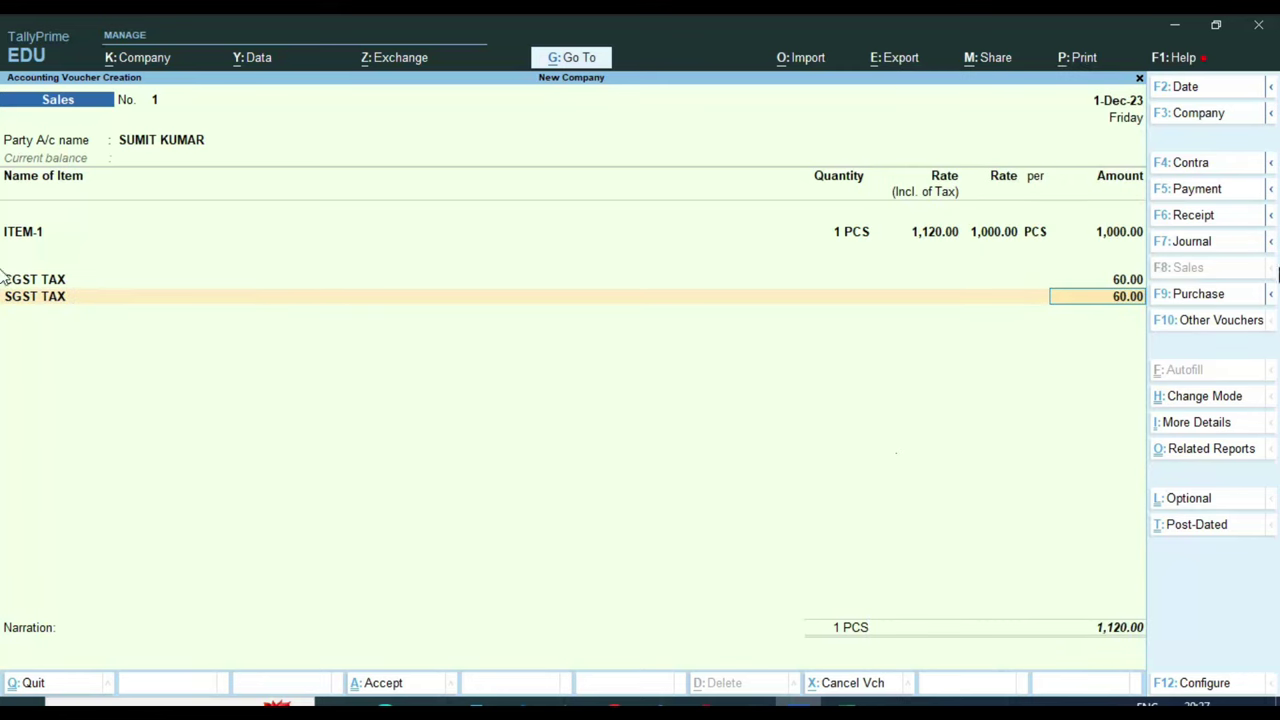
key(ctrl)
drag(1095, 255, 1152, 320)
key(alt+Tab)
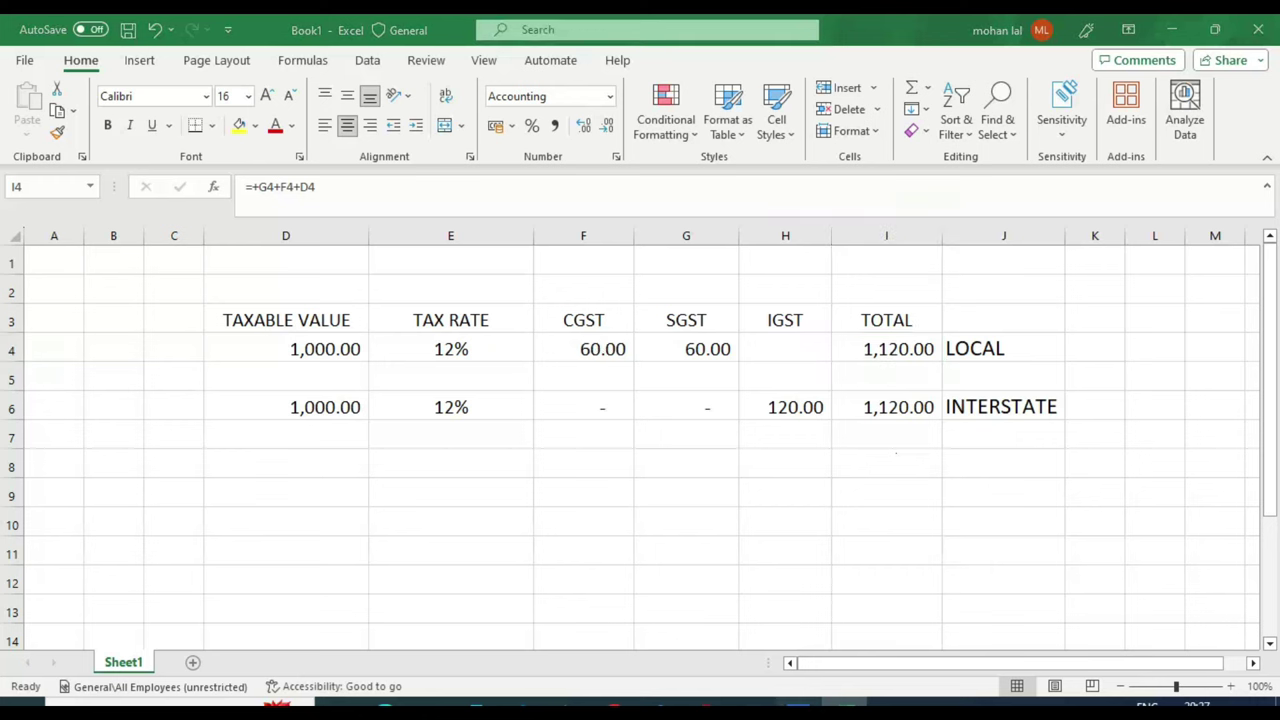
click(812, 702)
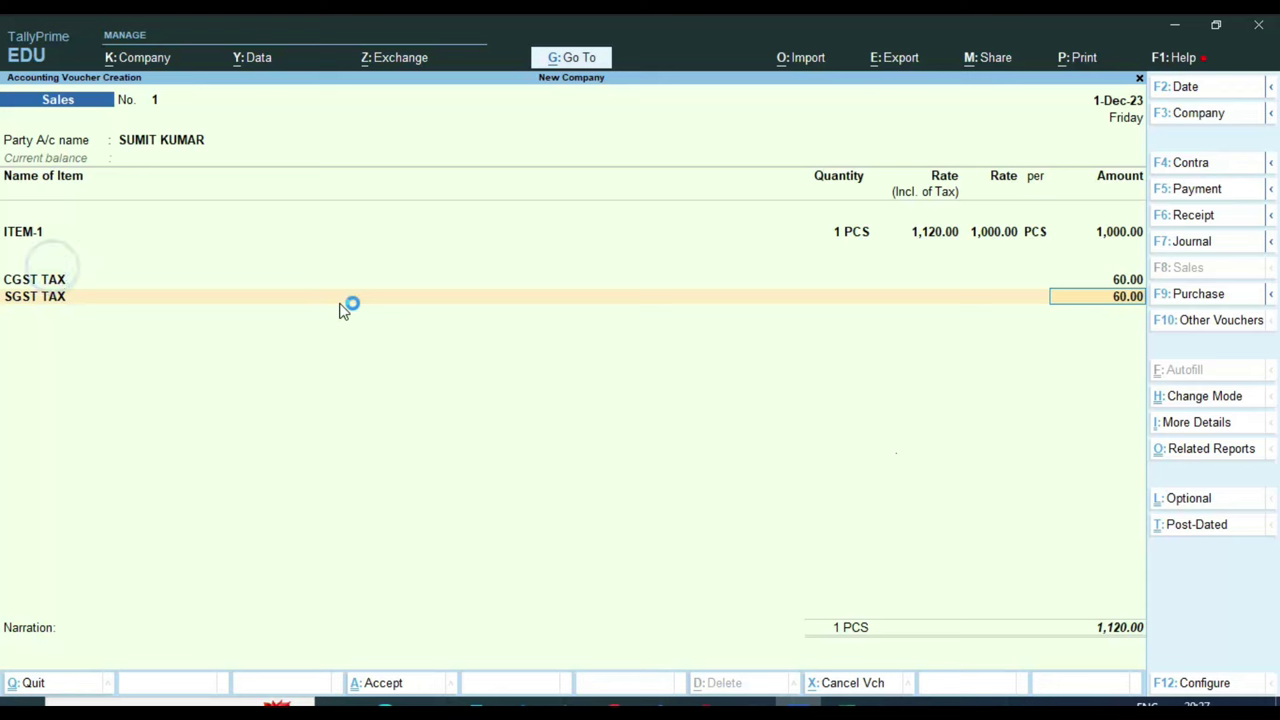
Replace the CGST and SGST lines with IGST TAX, then open the customer's ledger for alteration
key(BackSpace)
key(BackSpace)
key(BackSpace)
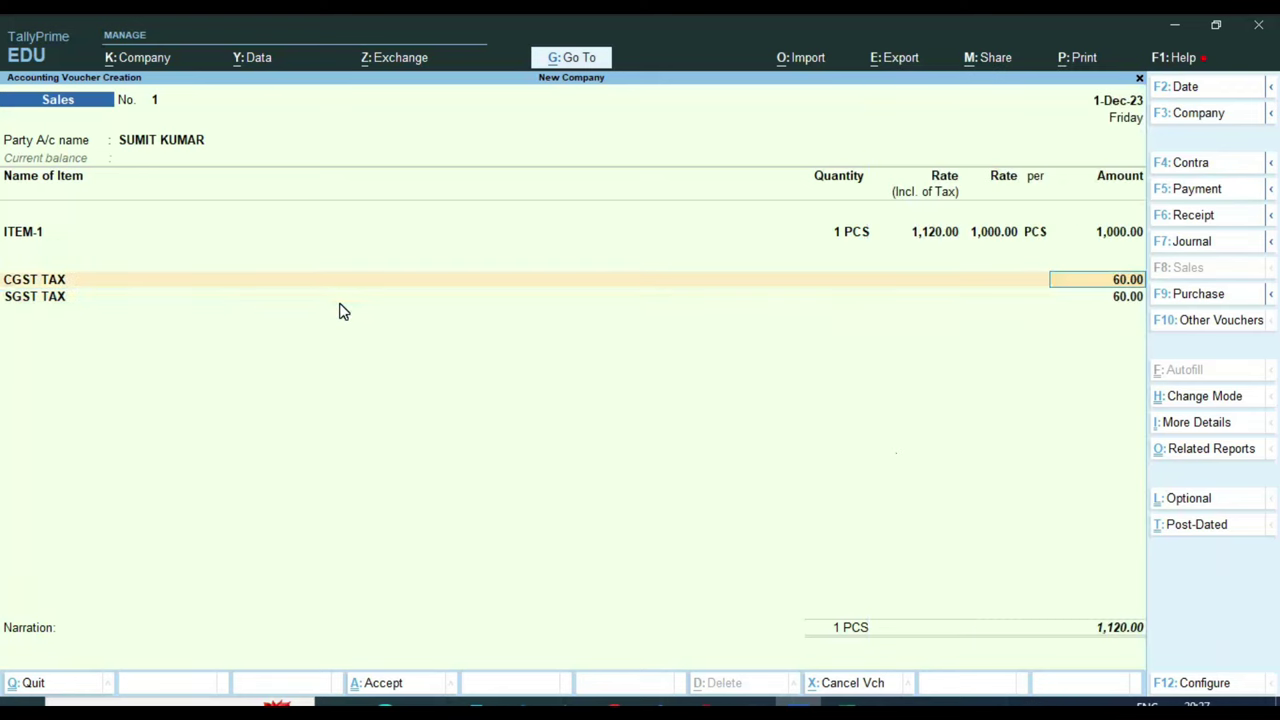
key(BackSpace)
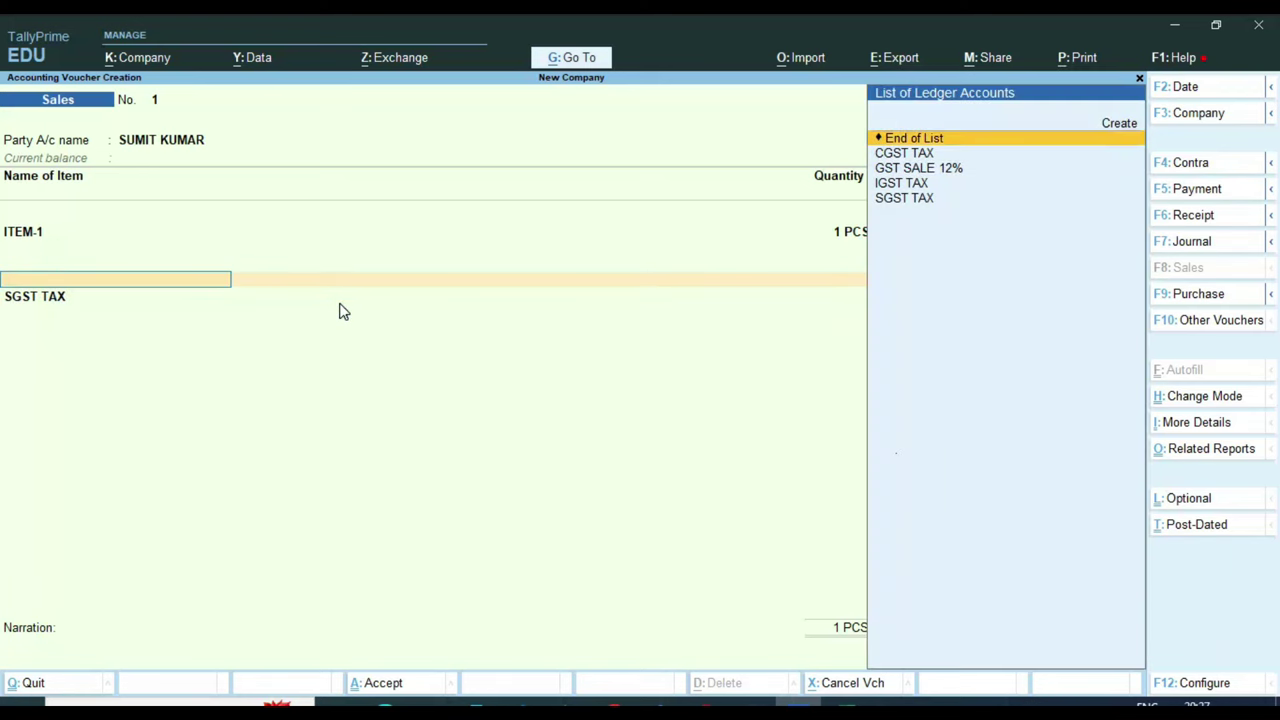
key(ctrl+d)
key(BackSpace)
key(ctrl+d)
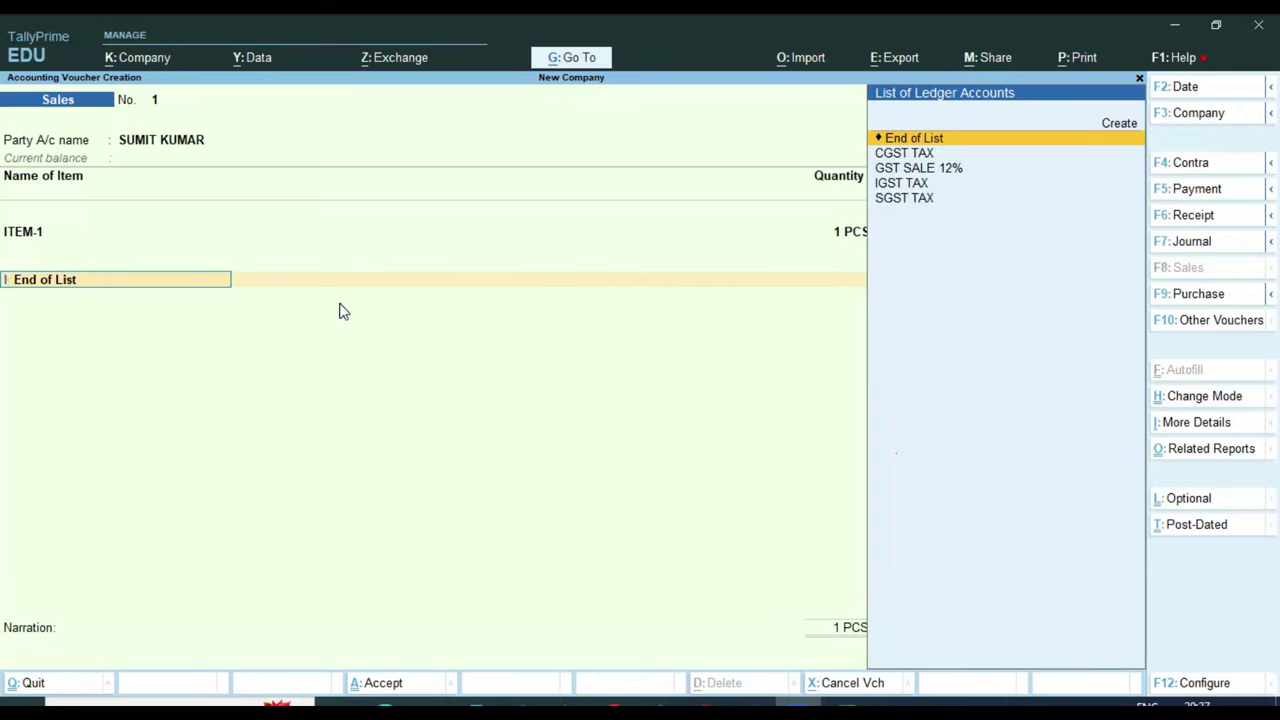
text(i)
key(Return)
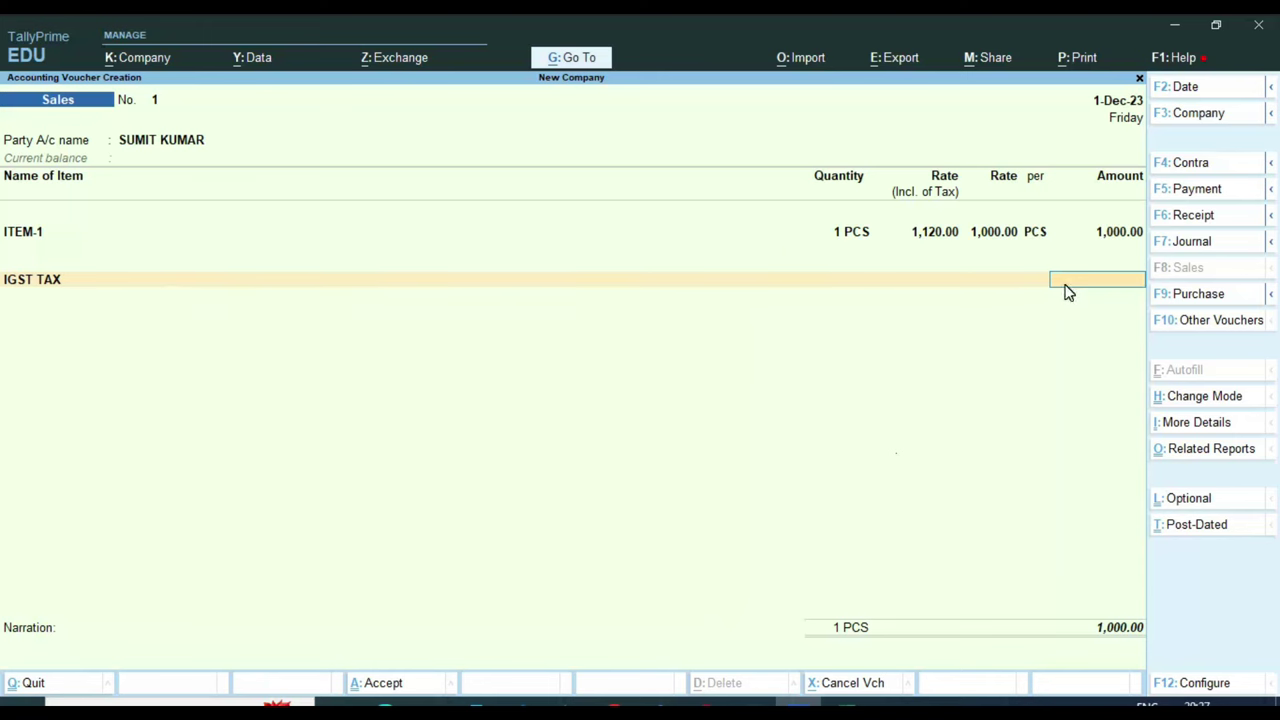
click(198, 142)
key(ctrl+Return)
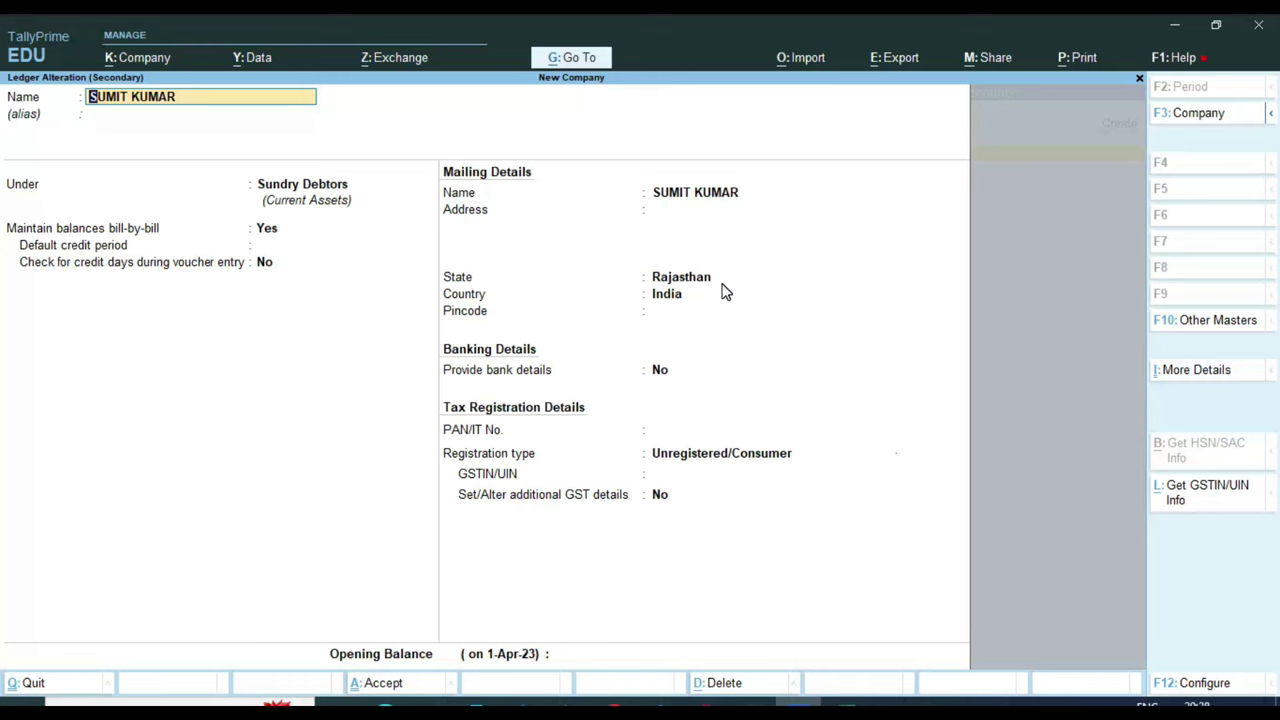
Replace IGST TAX with SGST TAX and CGST TAX at 60.00 each, and make the 1,120.00 bill a New Ref
key(ctrl+a)
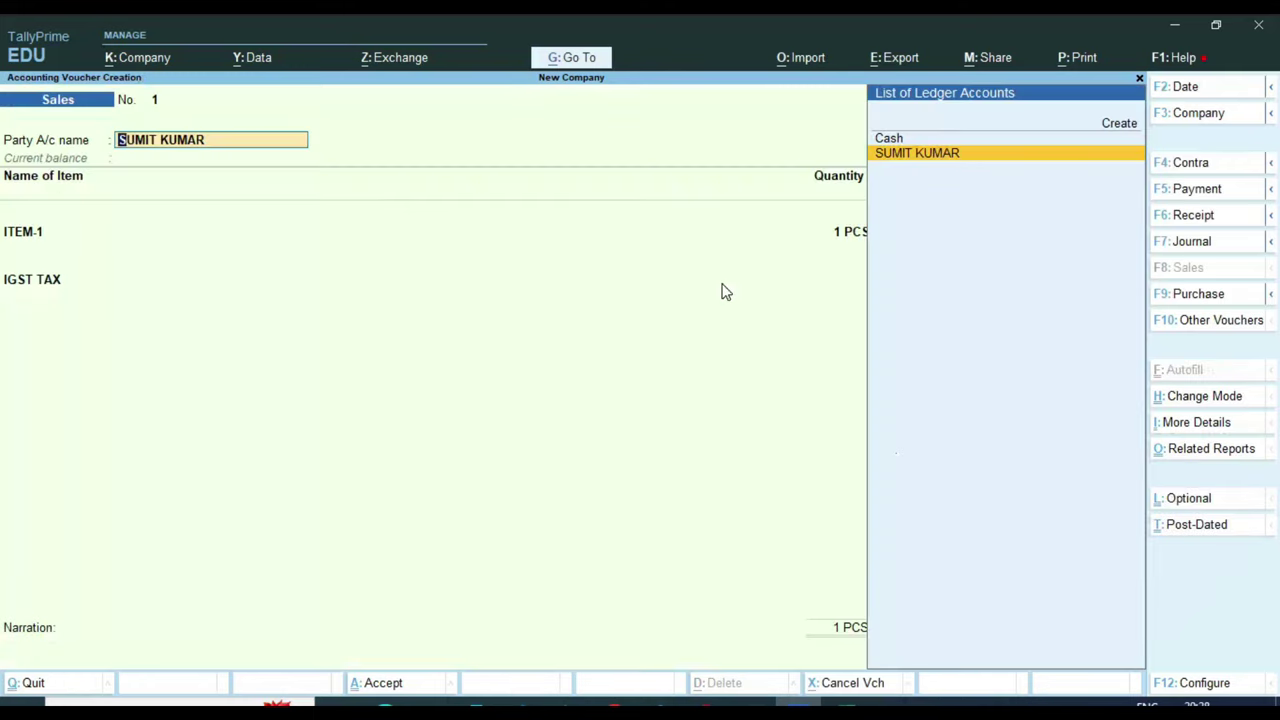
key(Return)
key(Return)
key(Return)
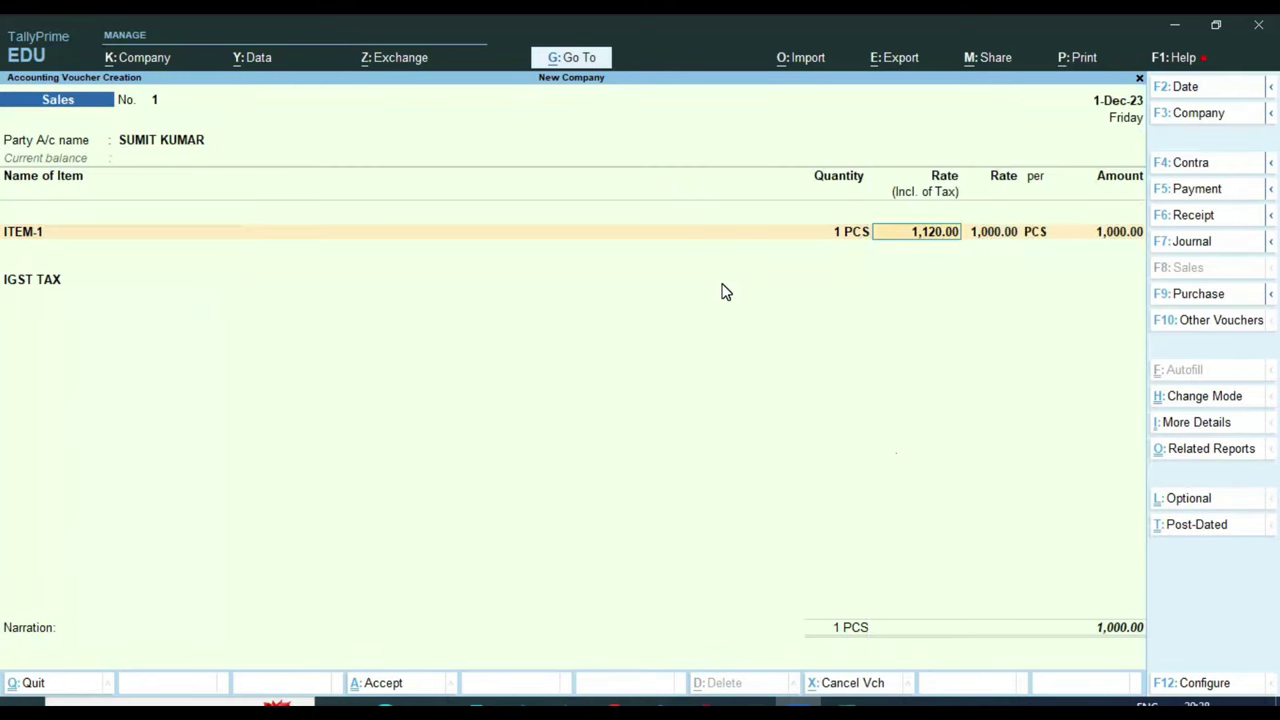
key(Return)
key(Return)
key(Return)
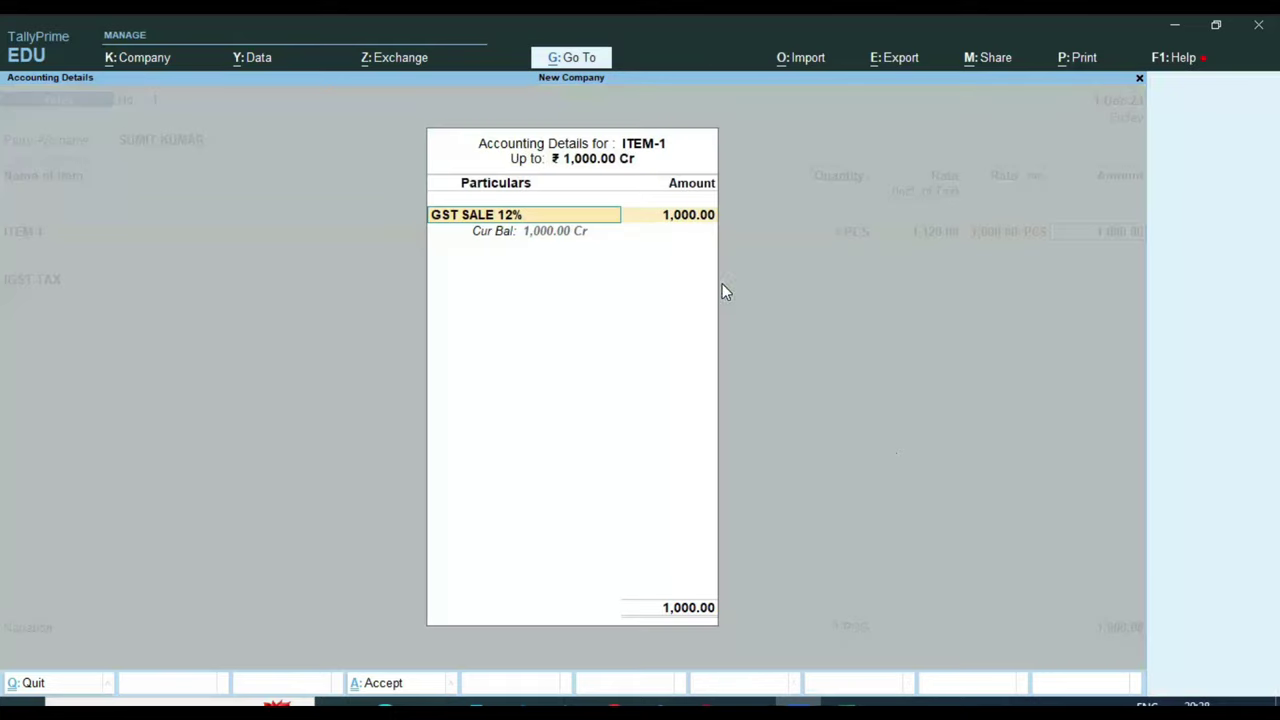
key(Return)
key(Return)
key(Return)
key(Return)
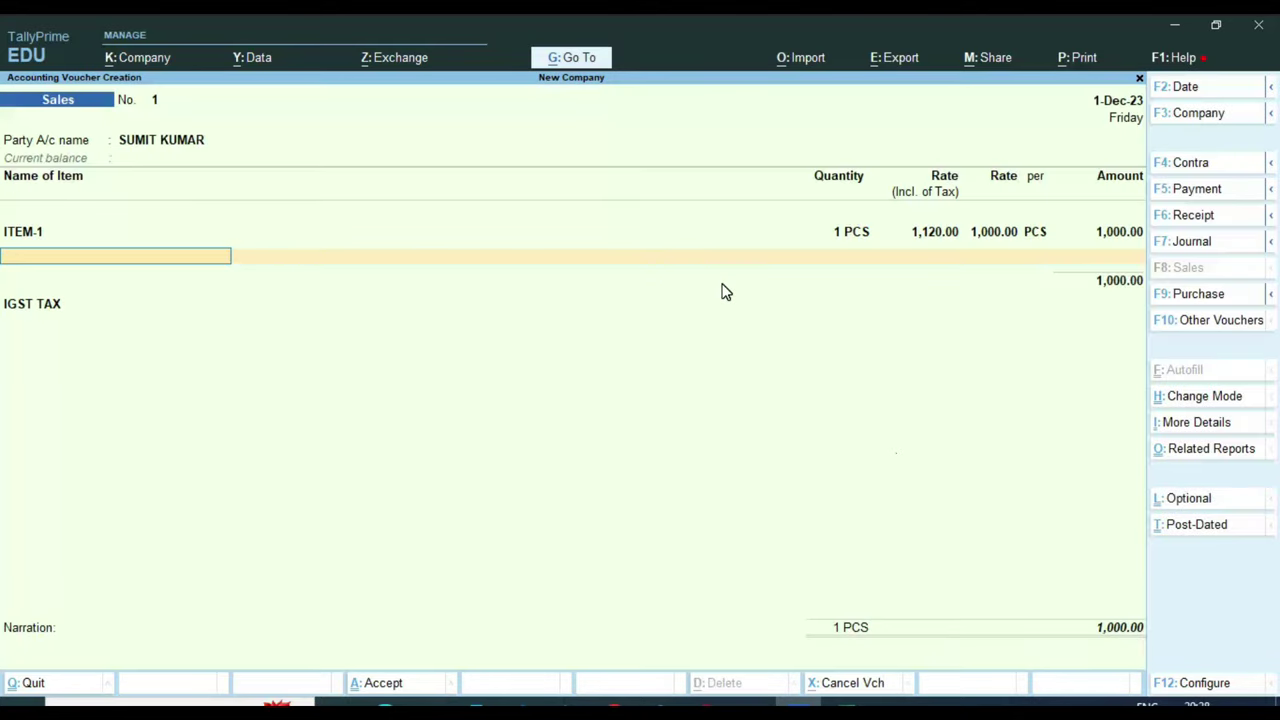
key(Return)
key(Down)
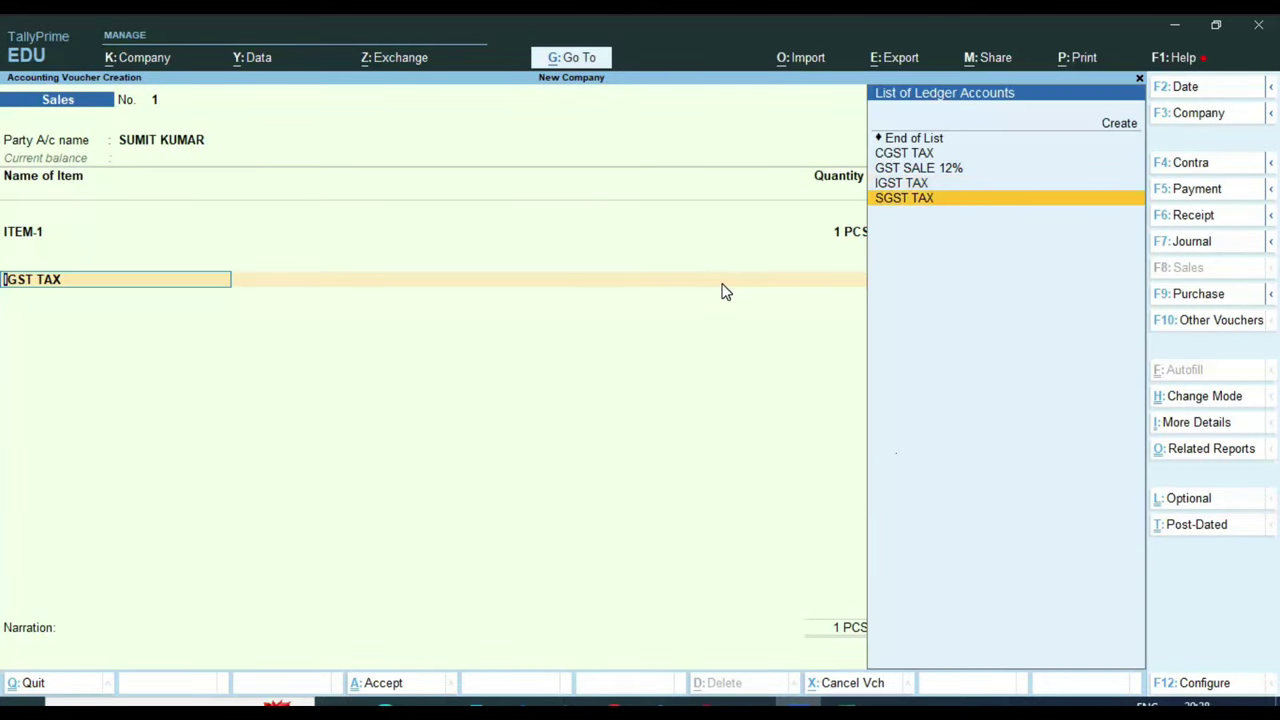
key(Return)
key(Return)
text(cg)
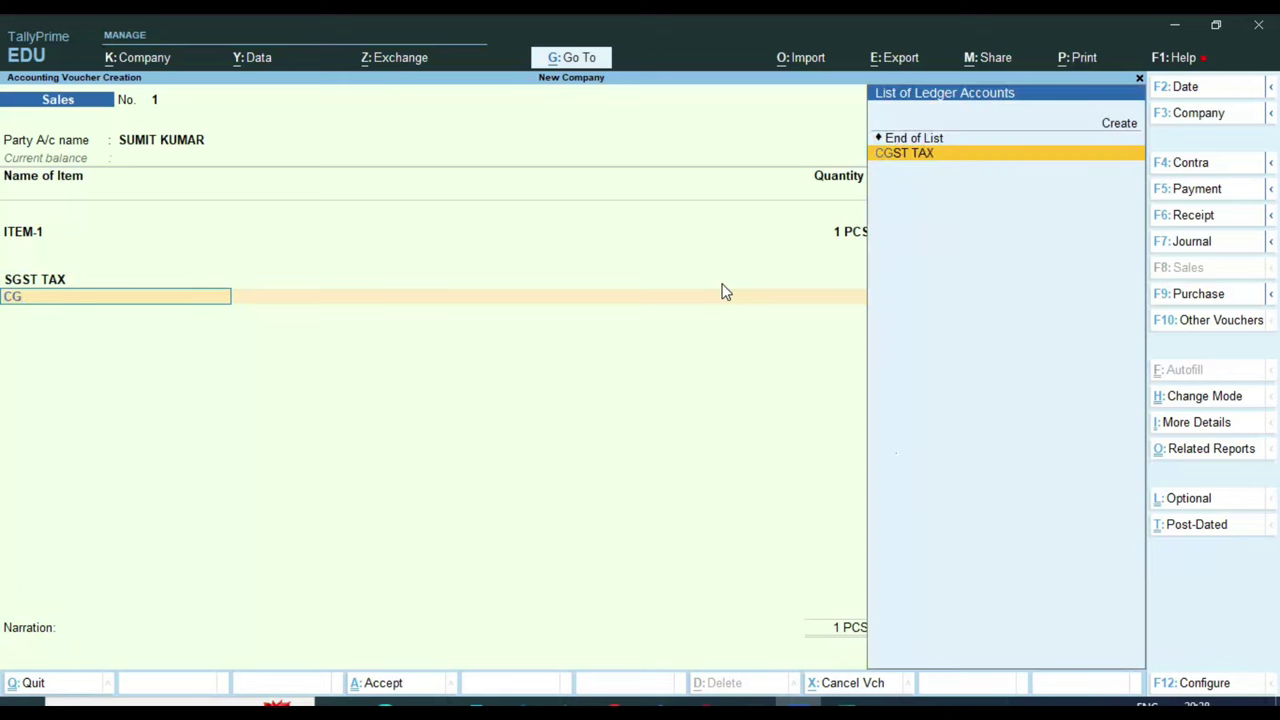
key(Return)
key(Return)
key(Return)
key(Return)
key(Return)
key(Return)
key(Return)
key(Return)
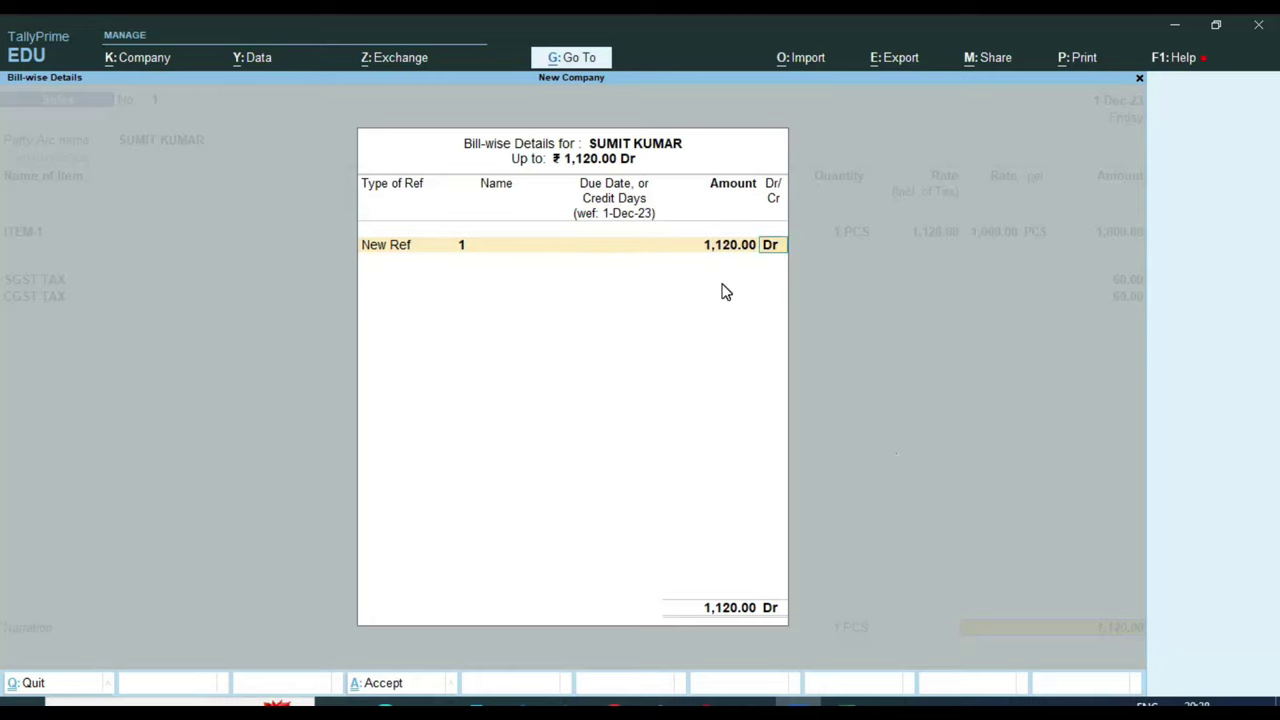
key(Return)
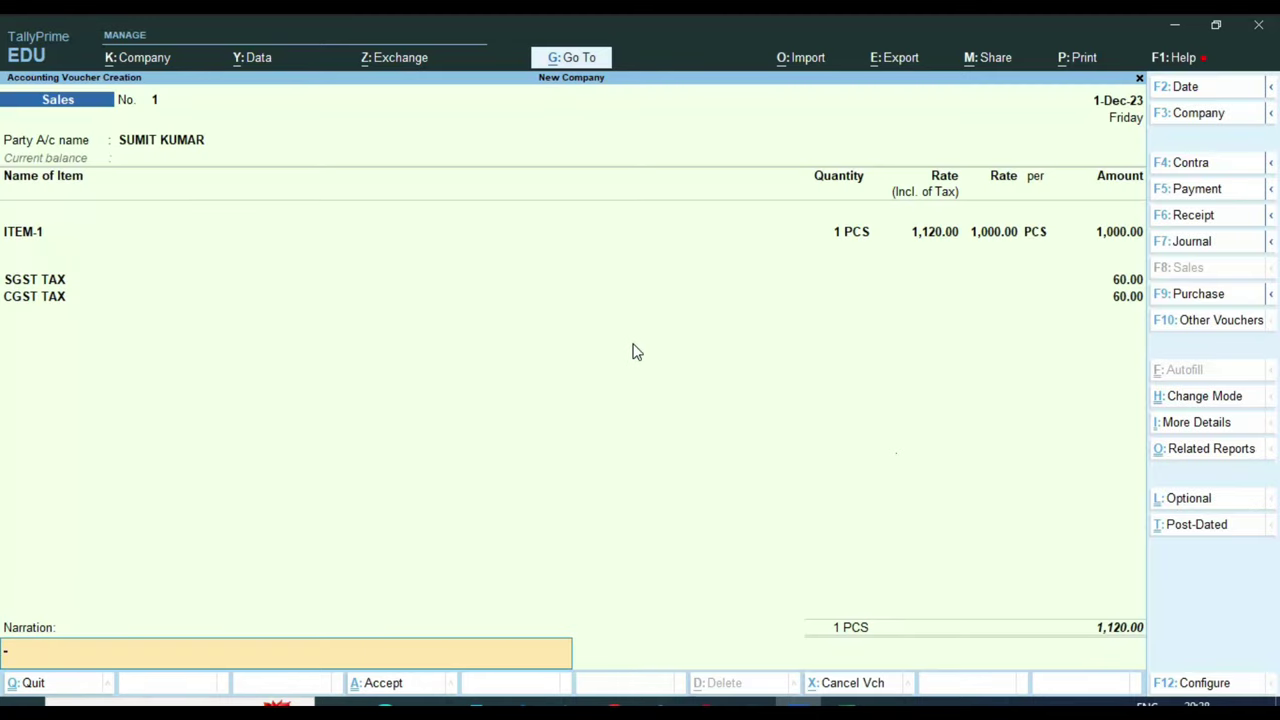
key(ctrl)
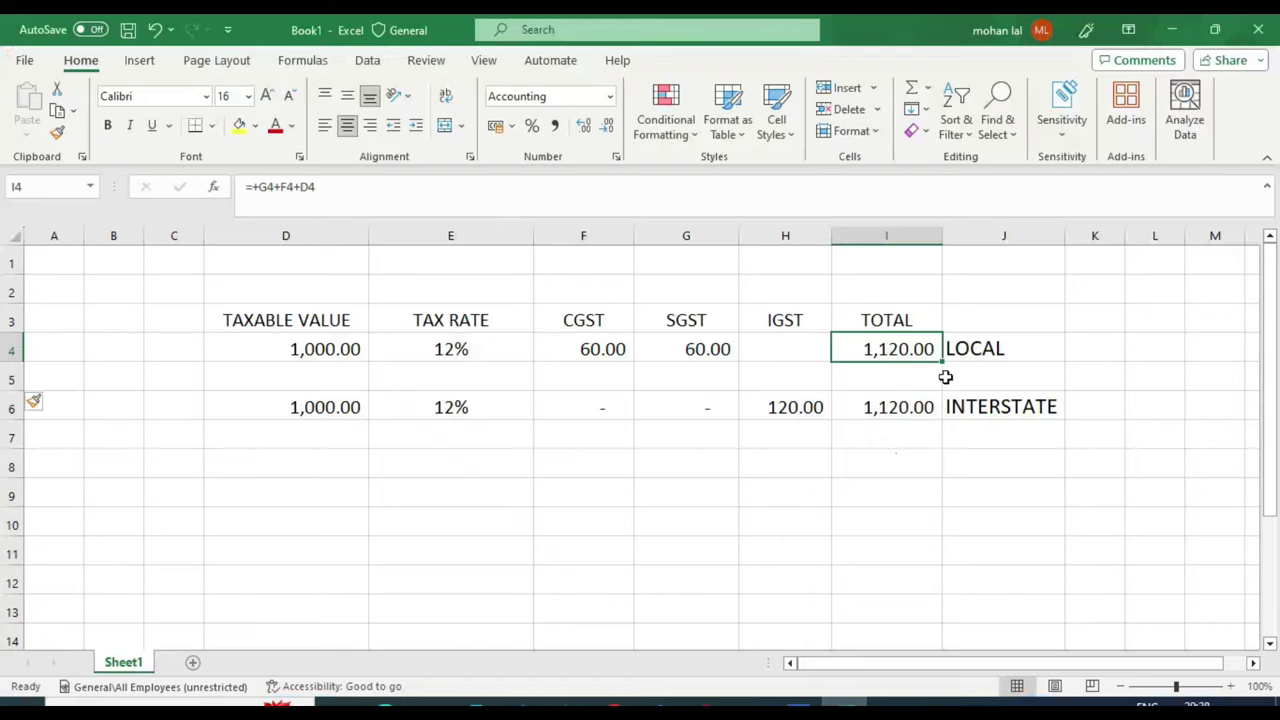
Check the LOCAL tax row in Excel, then save Sales voucher 1 and start No. 2 dated 1-Dec-23
click(993, 349)
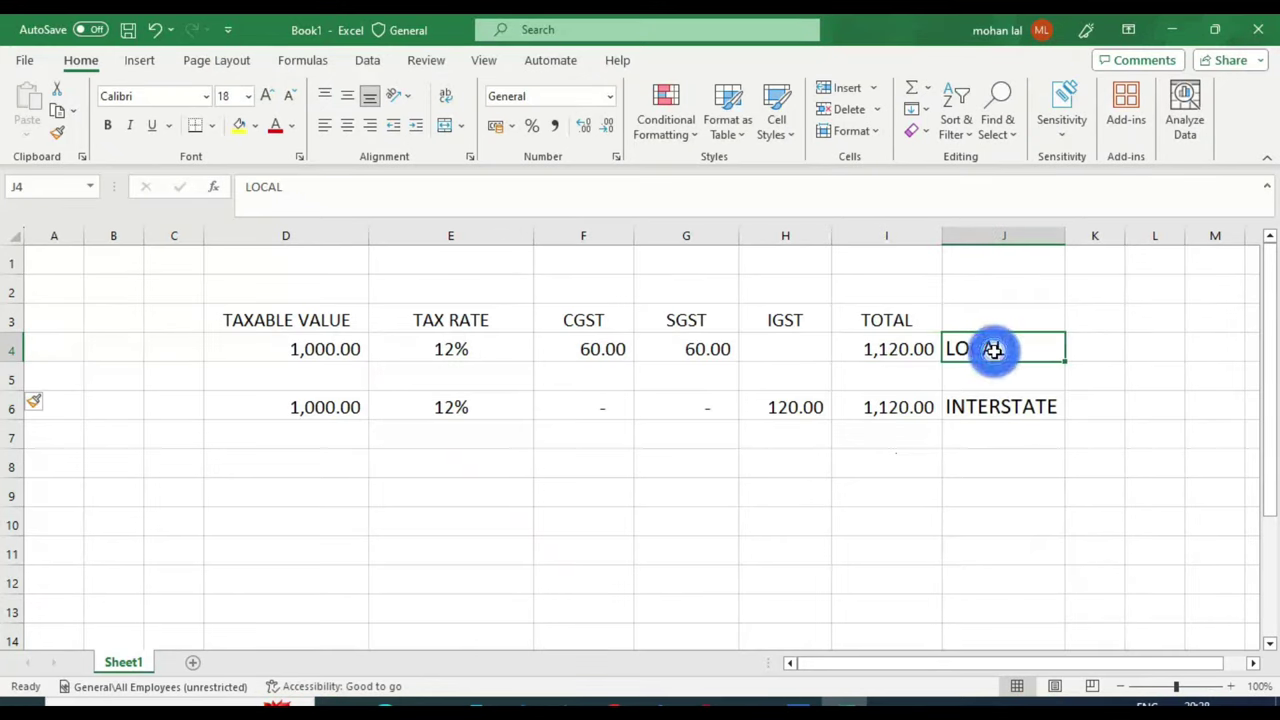
key(alt+Tab)
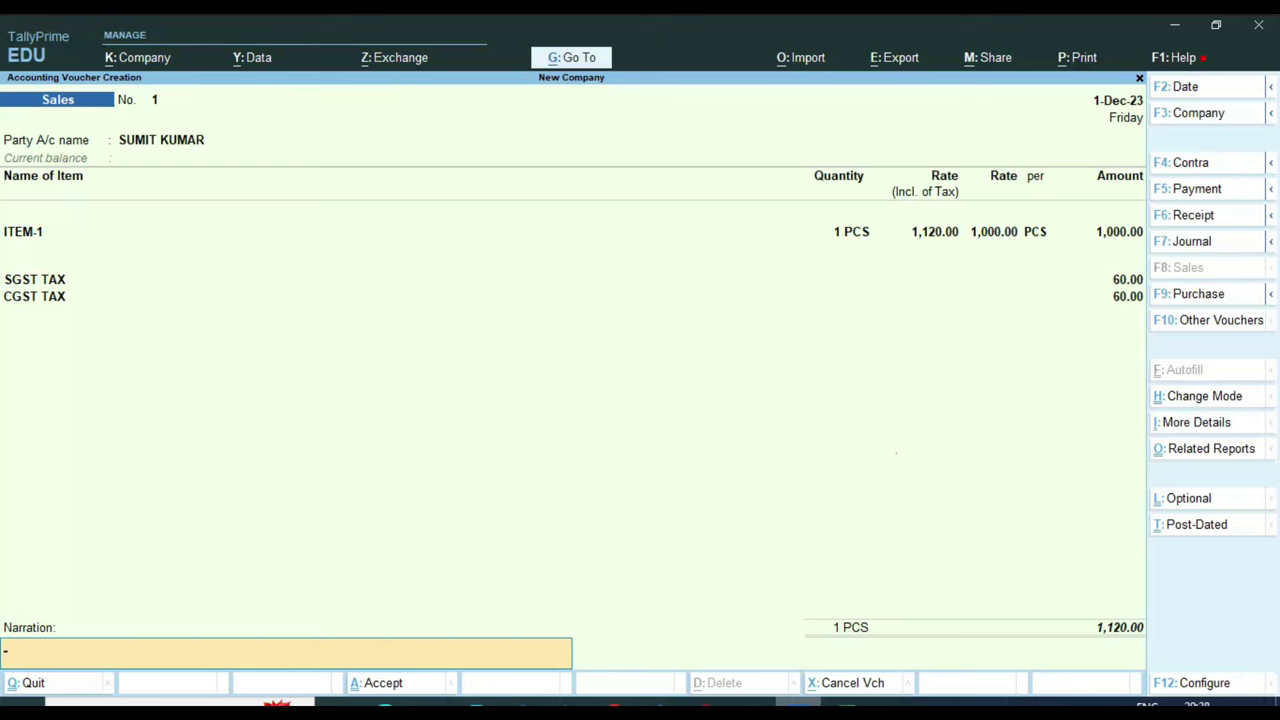
key(Return)
key(Return)
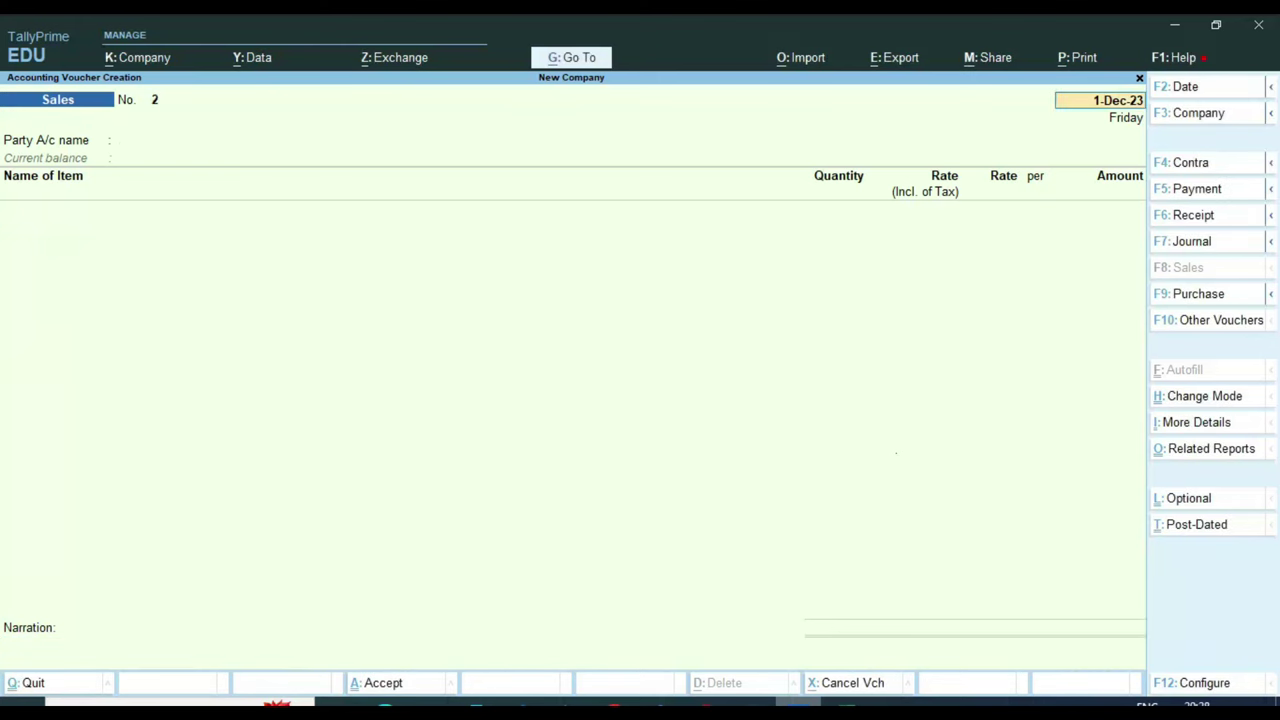
key(Return)
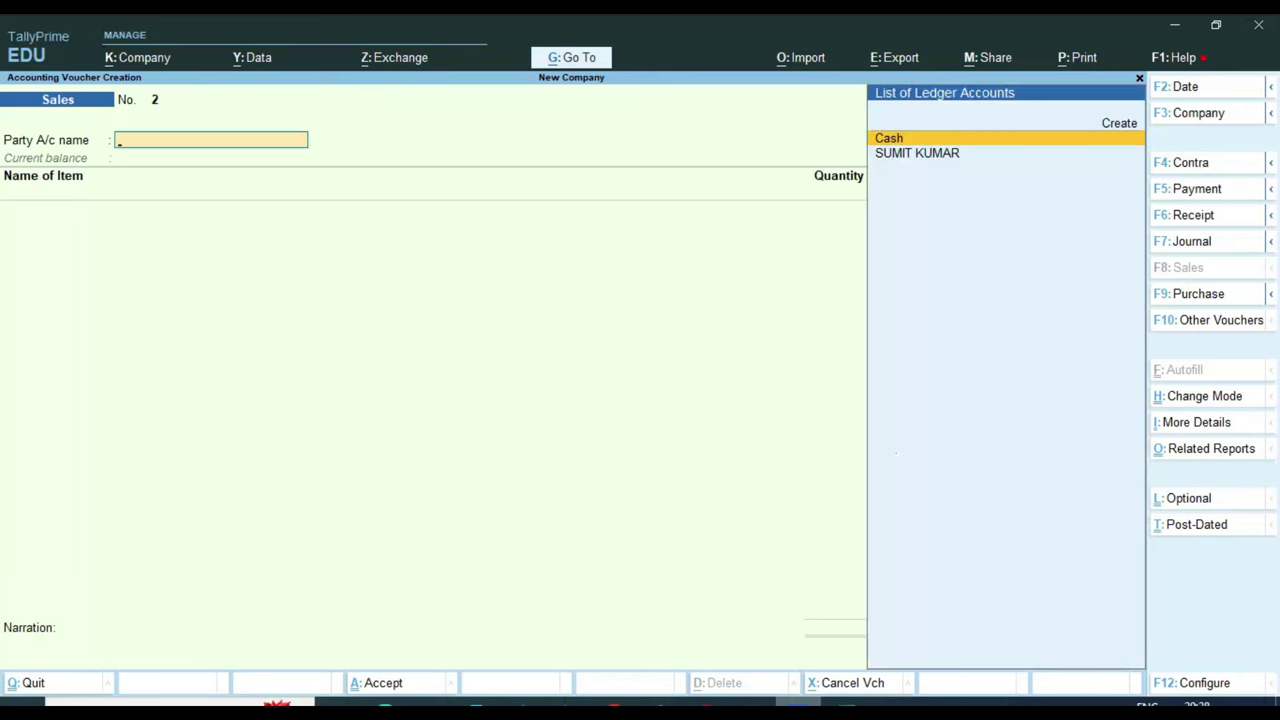
Fill in a new customer ledger under Sundry Debtors with state Punjab and Unregistered/Consumer registration
key(alt+c)
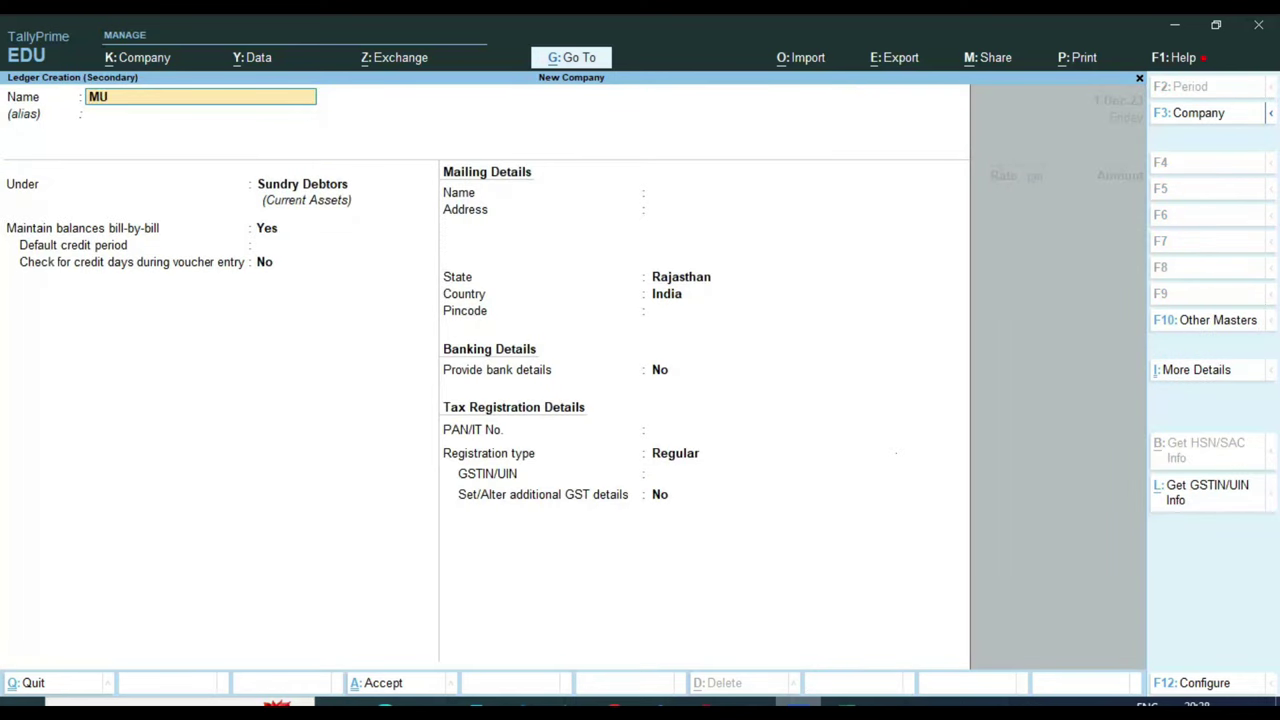
key(Return)
key(Return)
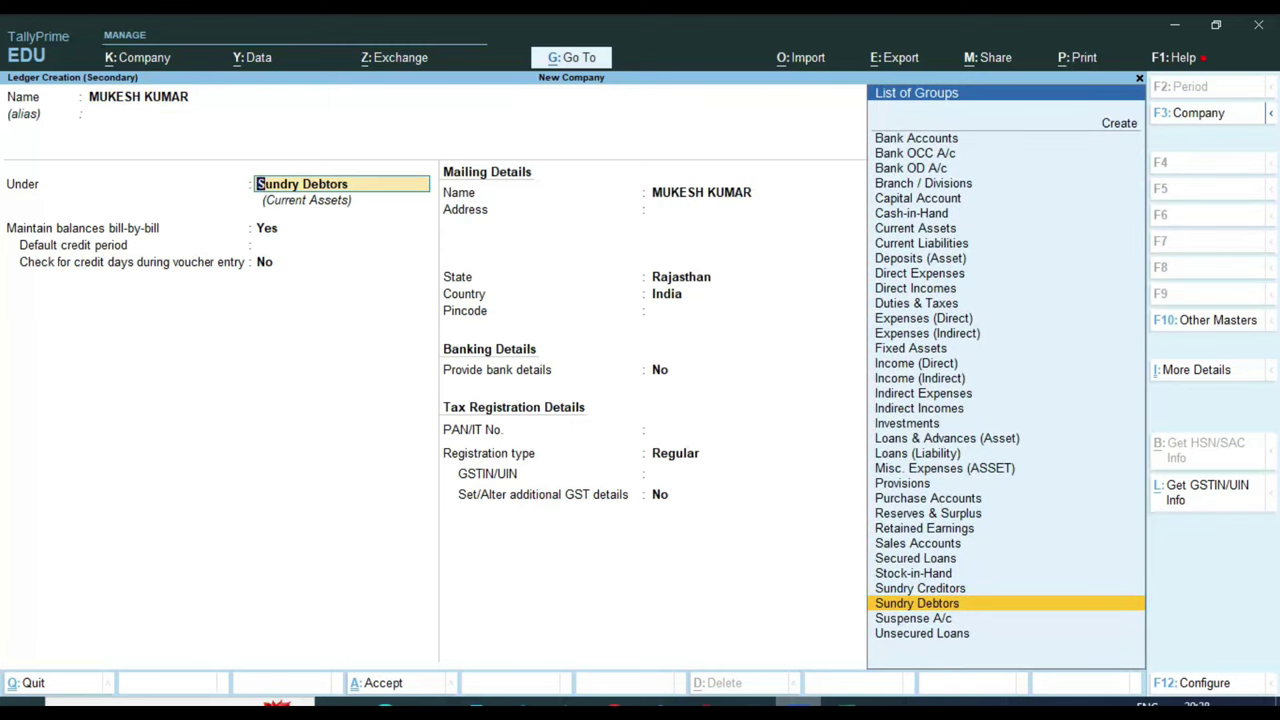
key(Return)
key(Return)
key(Return)
key(Return)
key(Return)
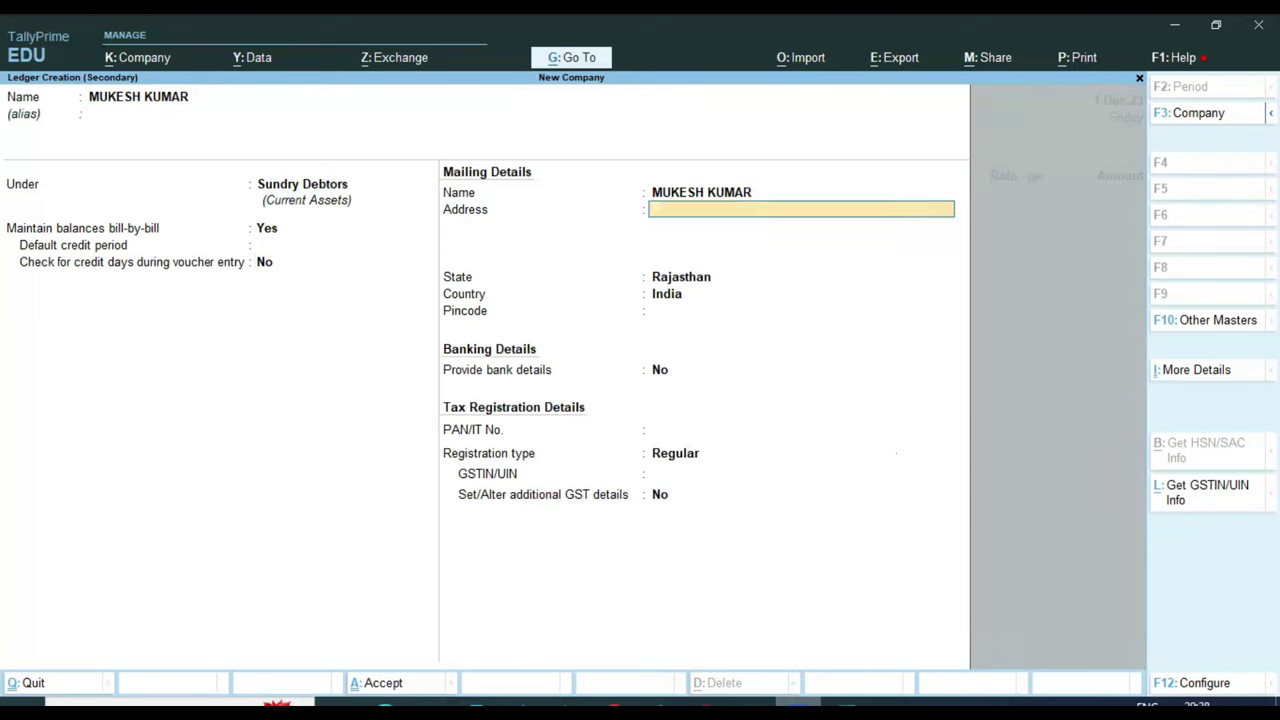
key(Return)
text(PUN)
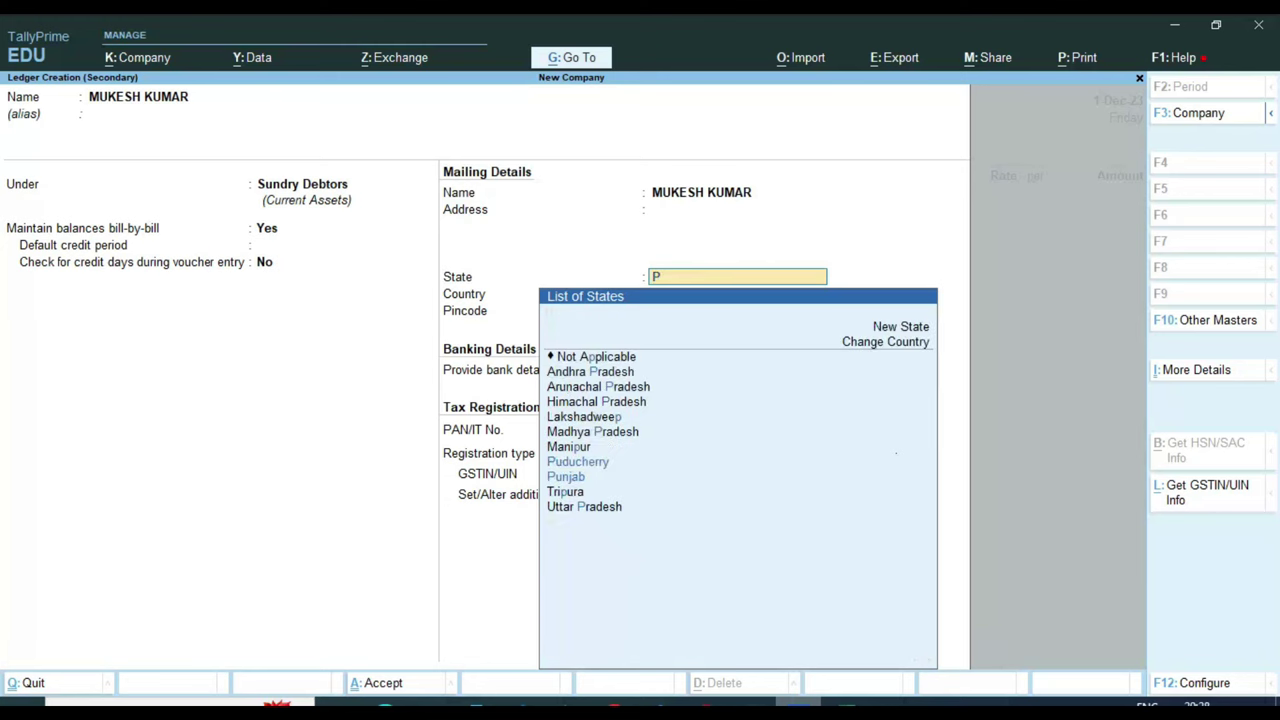
key(Return)
key(Return)
key(Return)
key(Return)
key(Down)
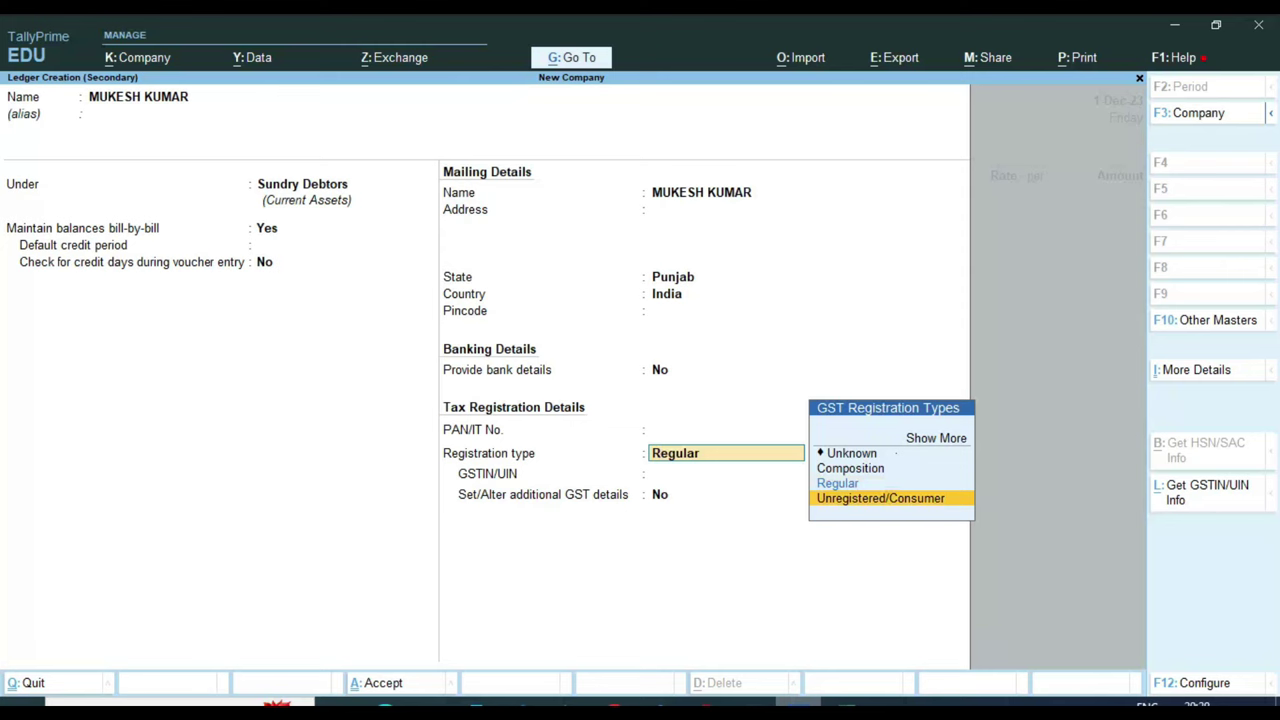
key(Return)
key(Return)
key(Return)
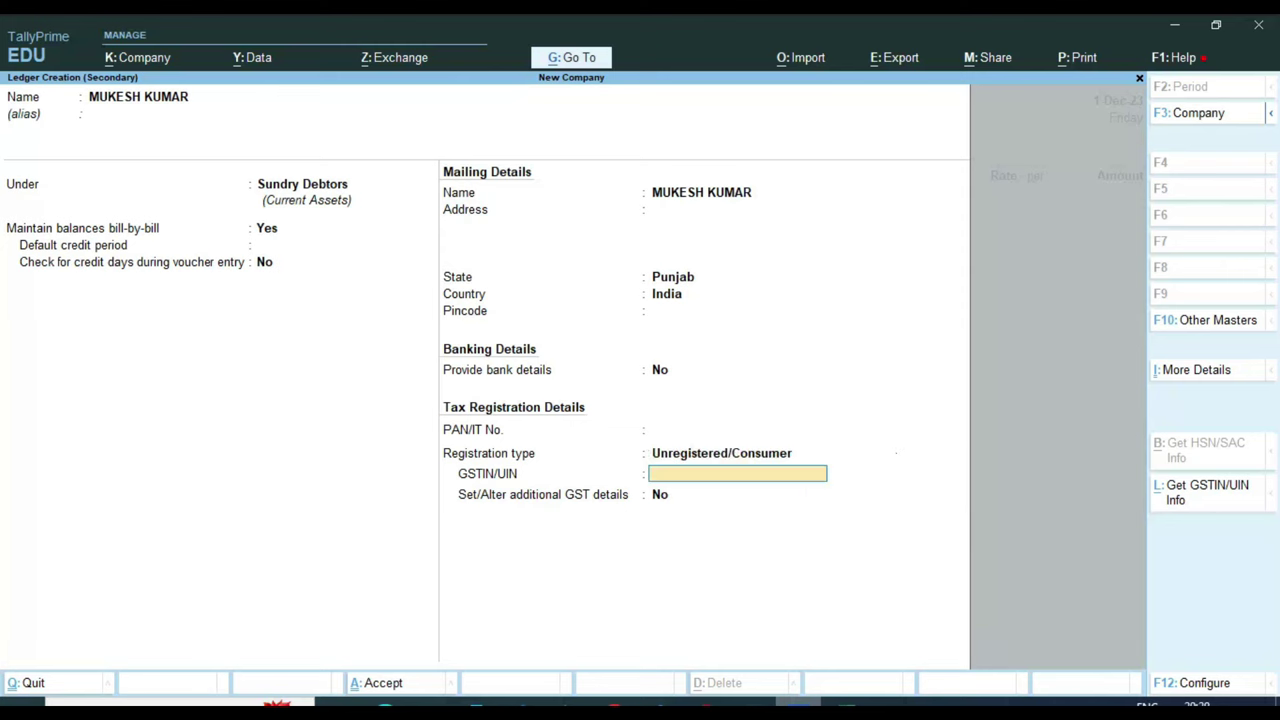
Save the customer ledger and enter ITEM-1, 1 PCS at a tax-inclusive rate of 1,120.00
key(Return)
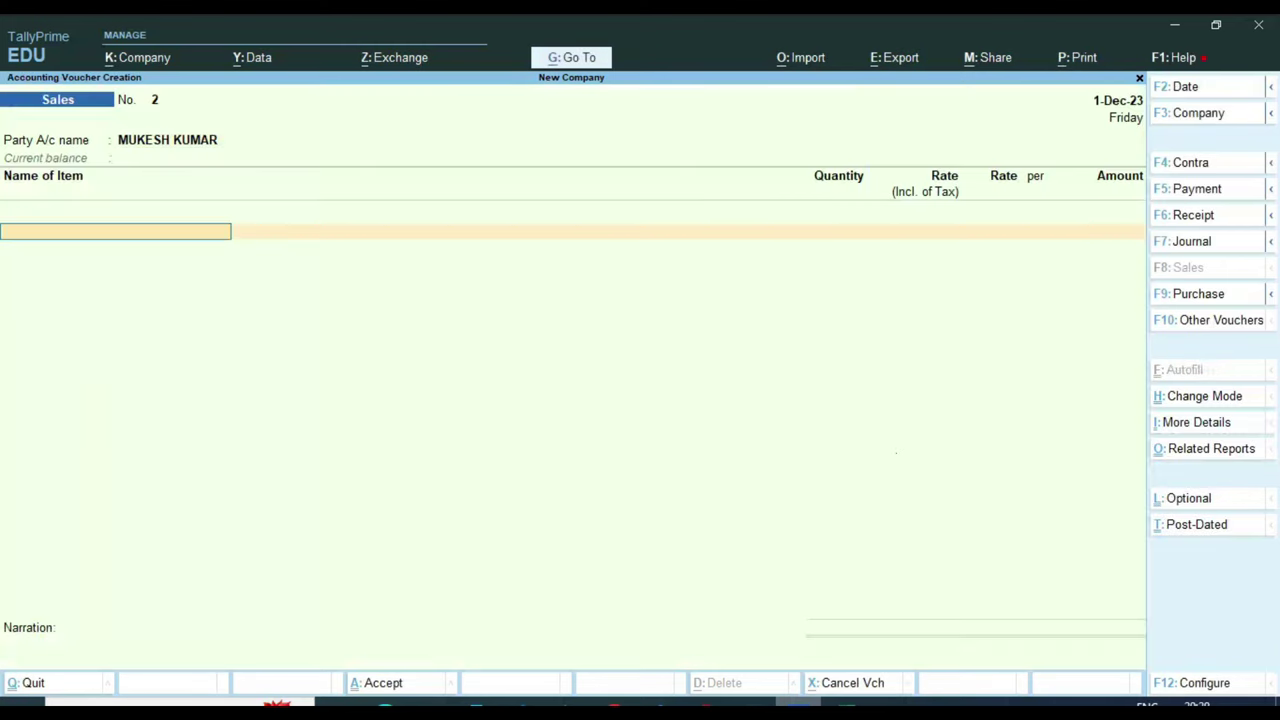
key(Return)
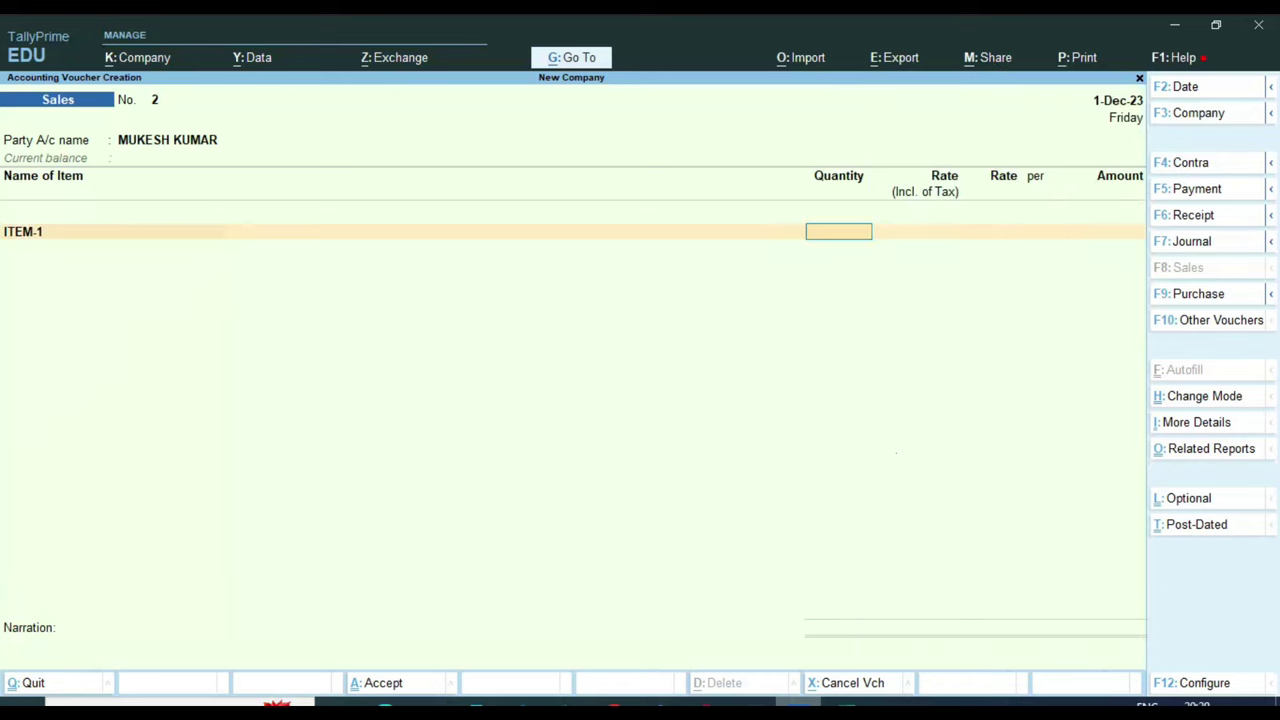
key(Return)
key(Return)
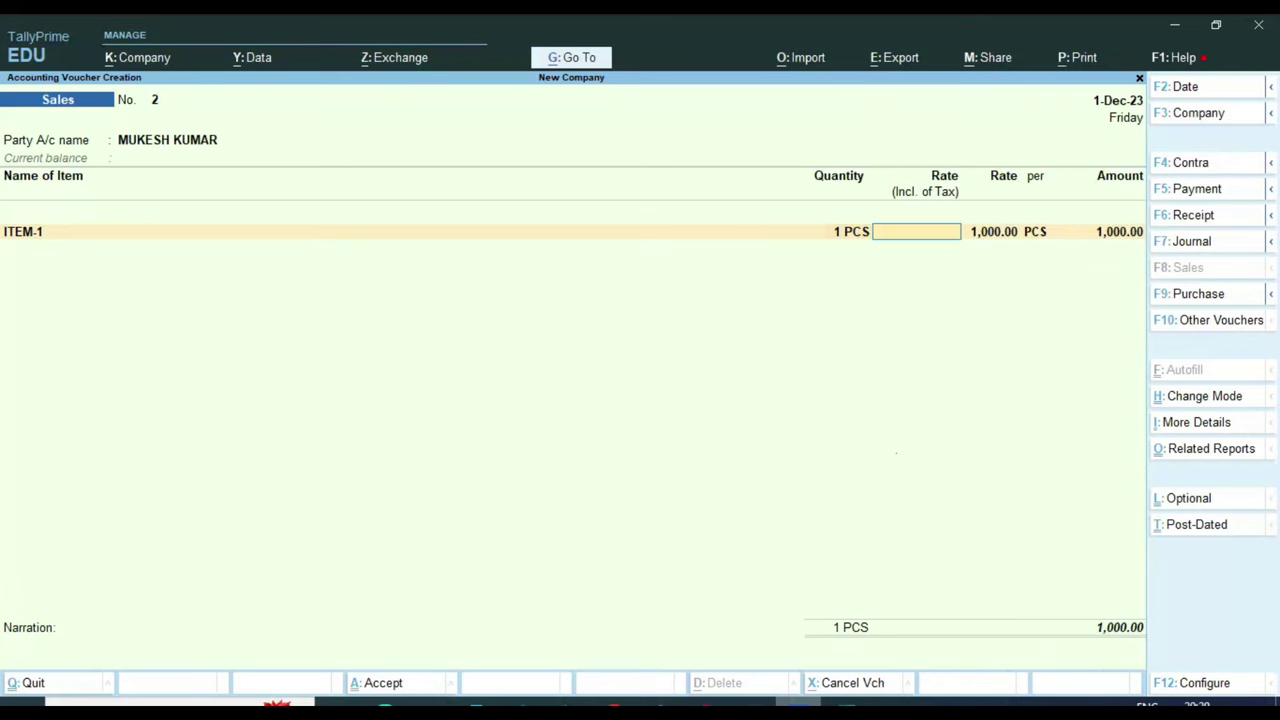
text(1,120)
key(Return)
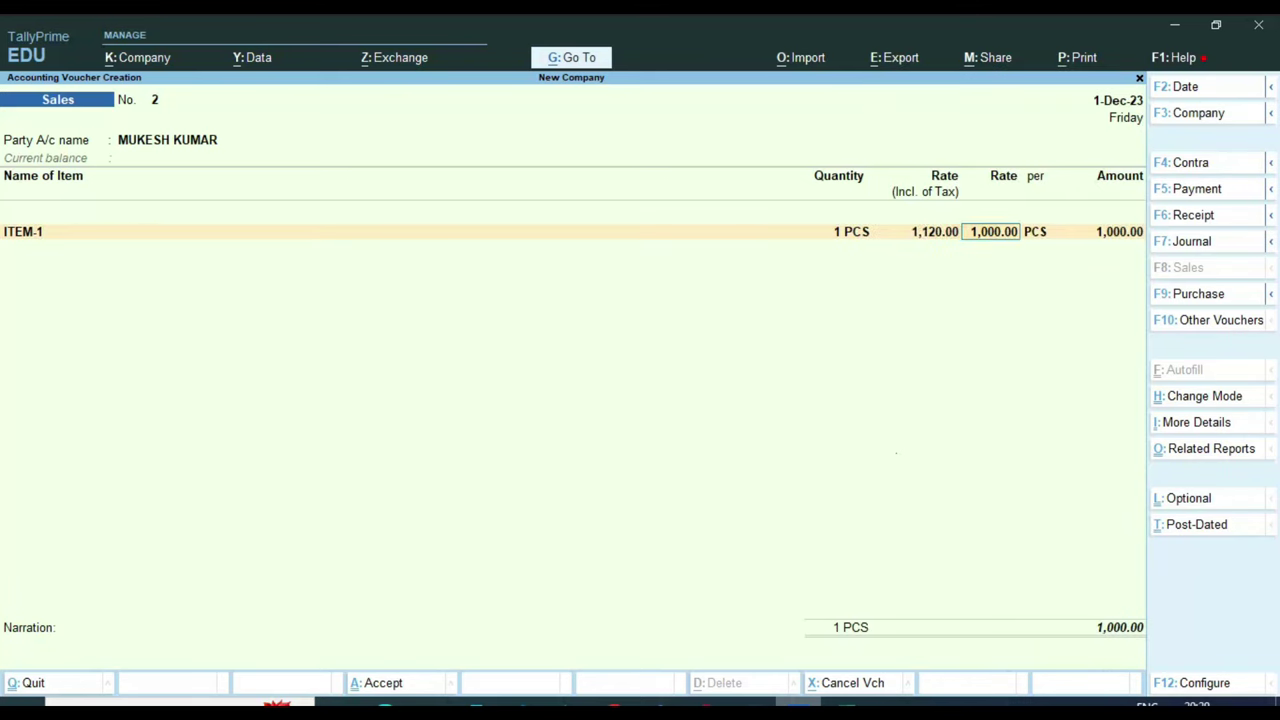
key(Return)
key(Return)
key(Return)
key(Return)
key(Return)
key(Return)
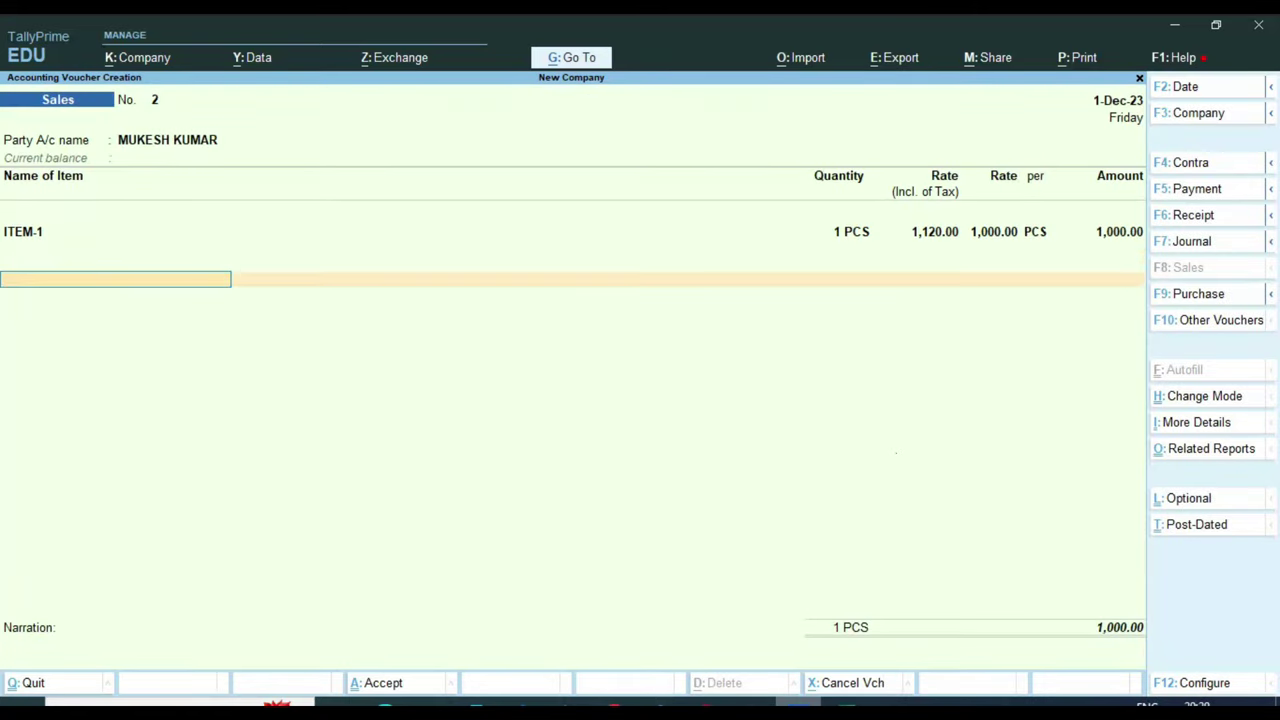
Charge IGST TAX 120.00 instead of CGST, accept the bill as New Ref, and save the voucher
text(CG)
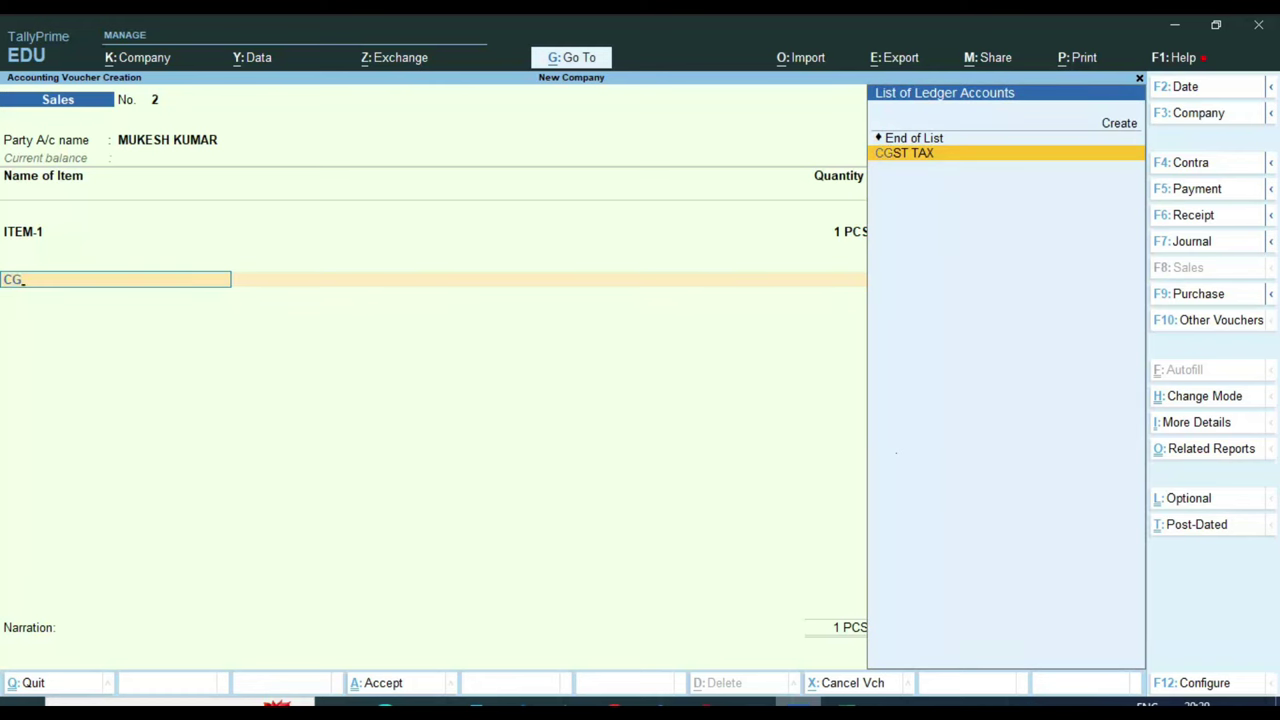
key(Return)
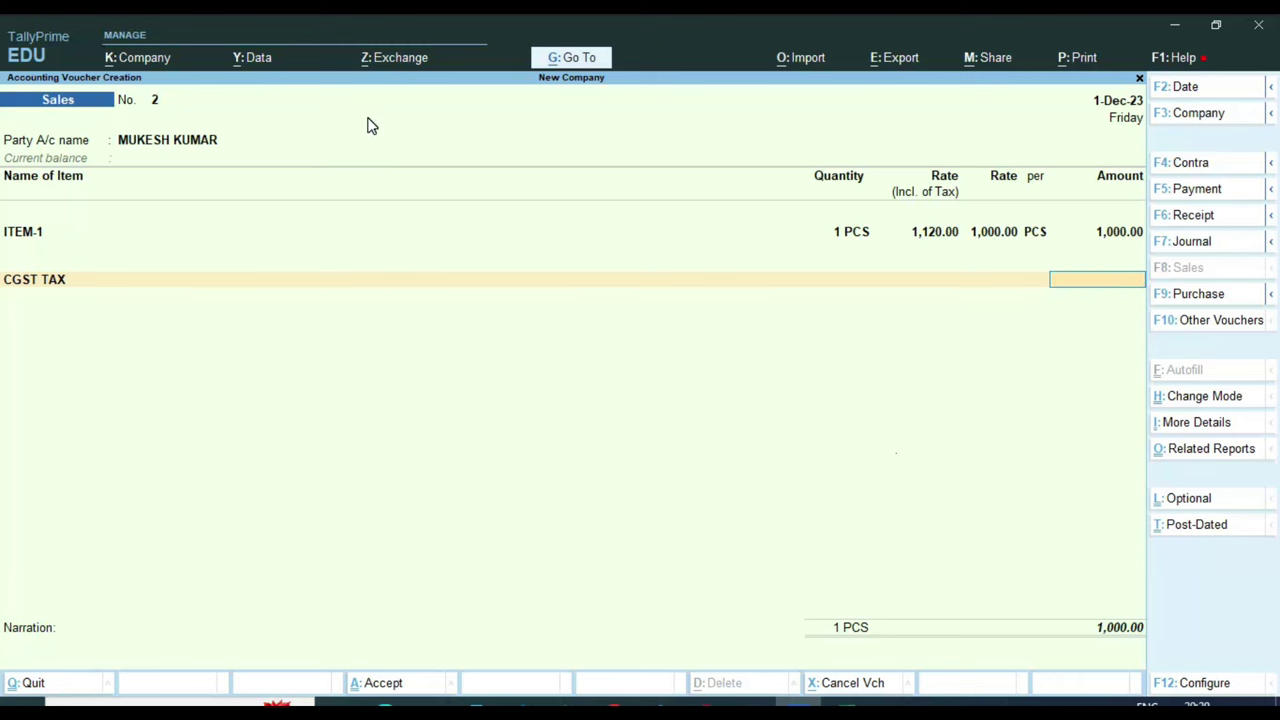
key(BackSpace)
text(IG)
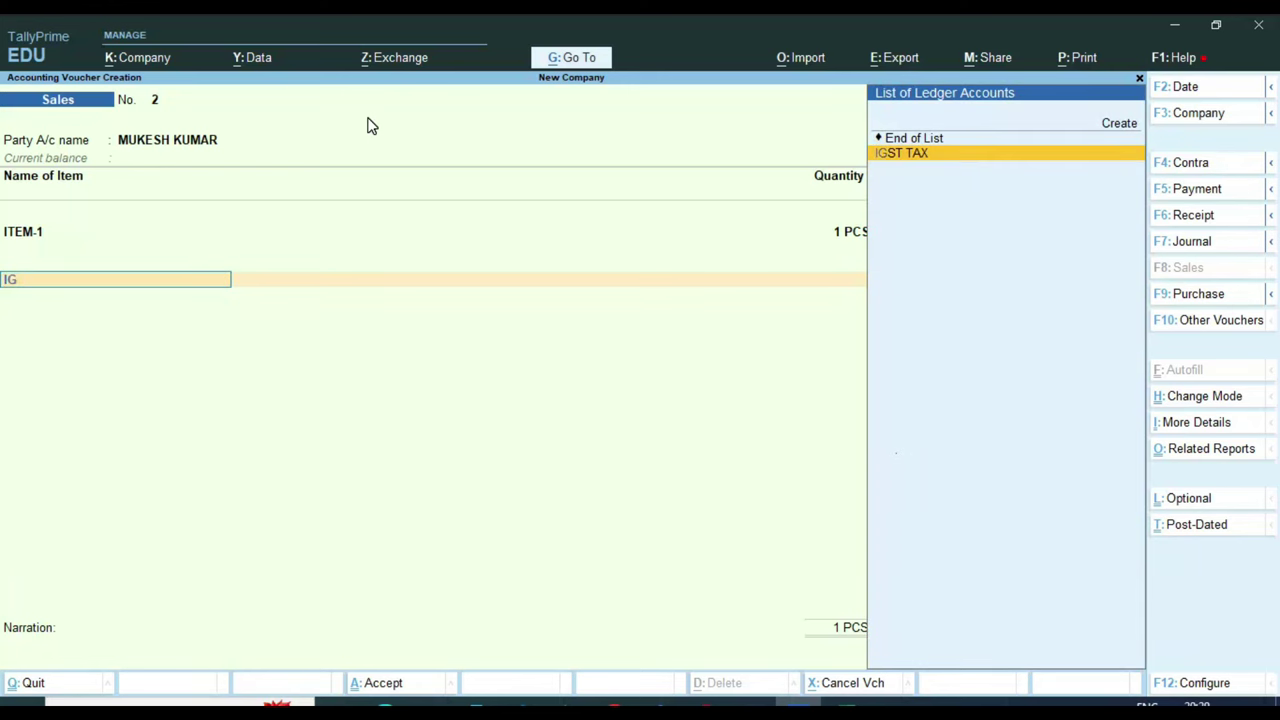
key(Return)
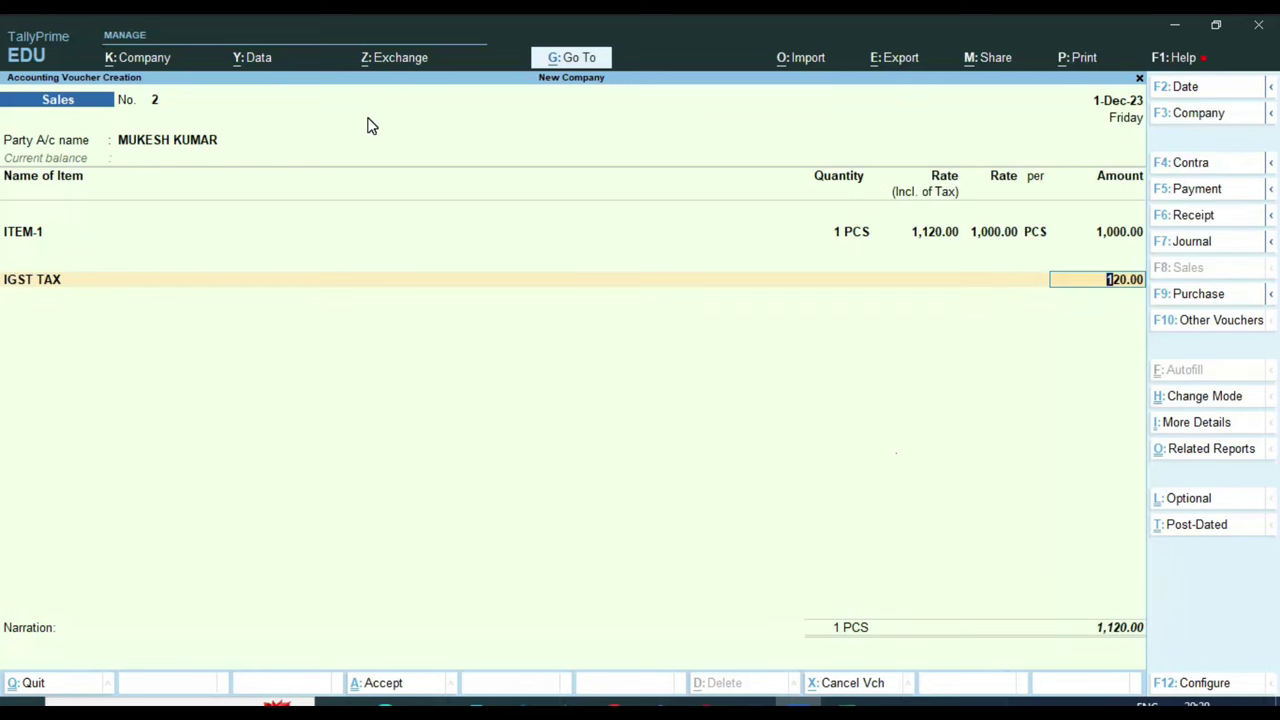
key(ctrl)
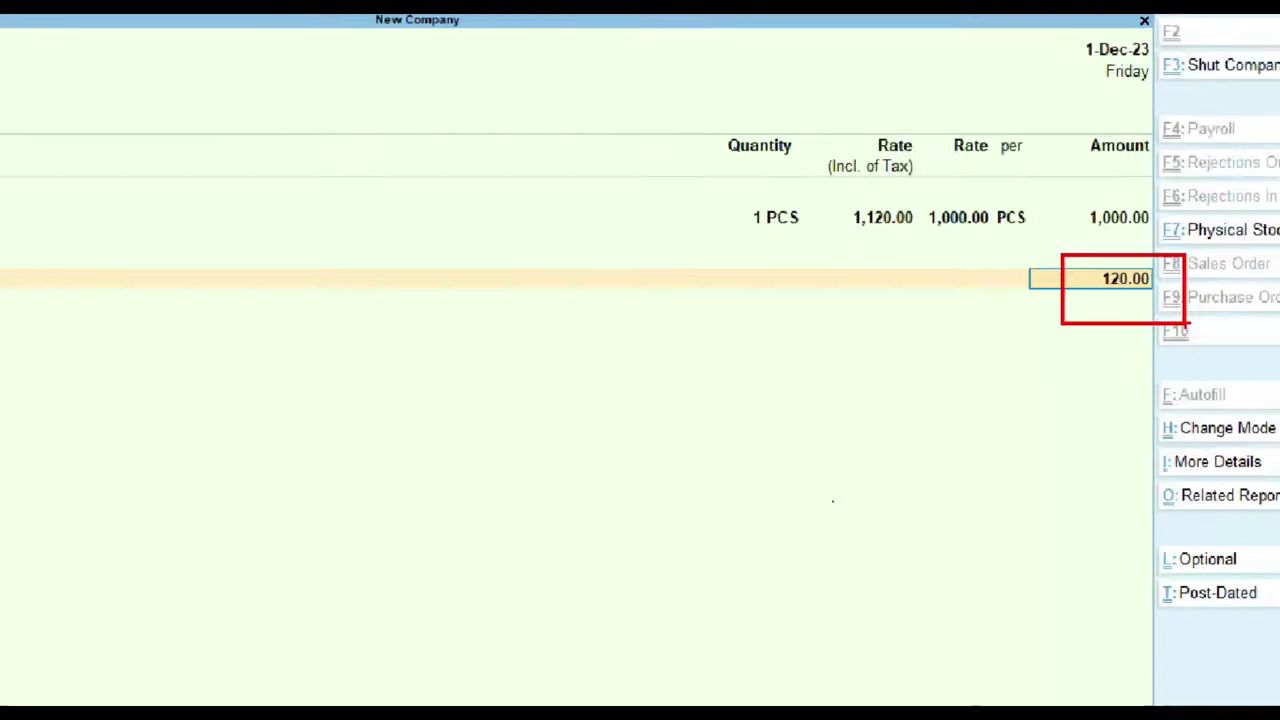
key(Return)
key(Return)
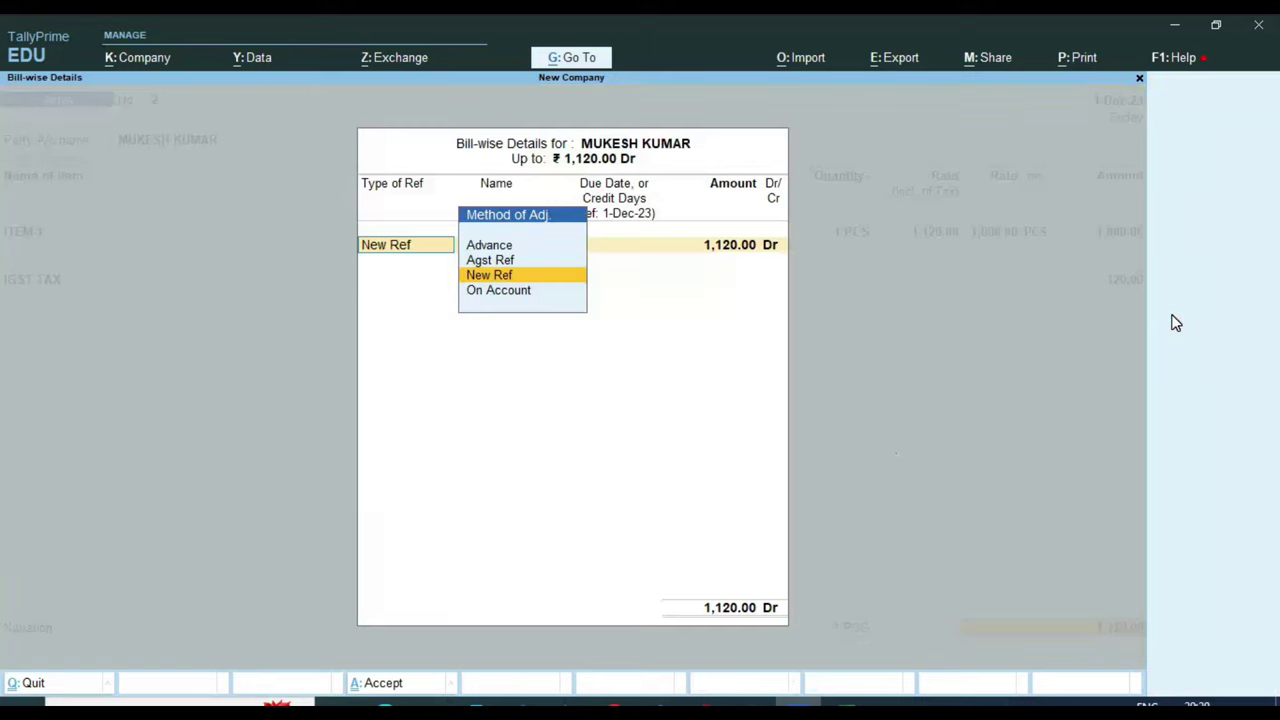
key(Return)
key(Return)
key(Return)
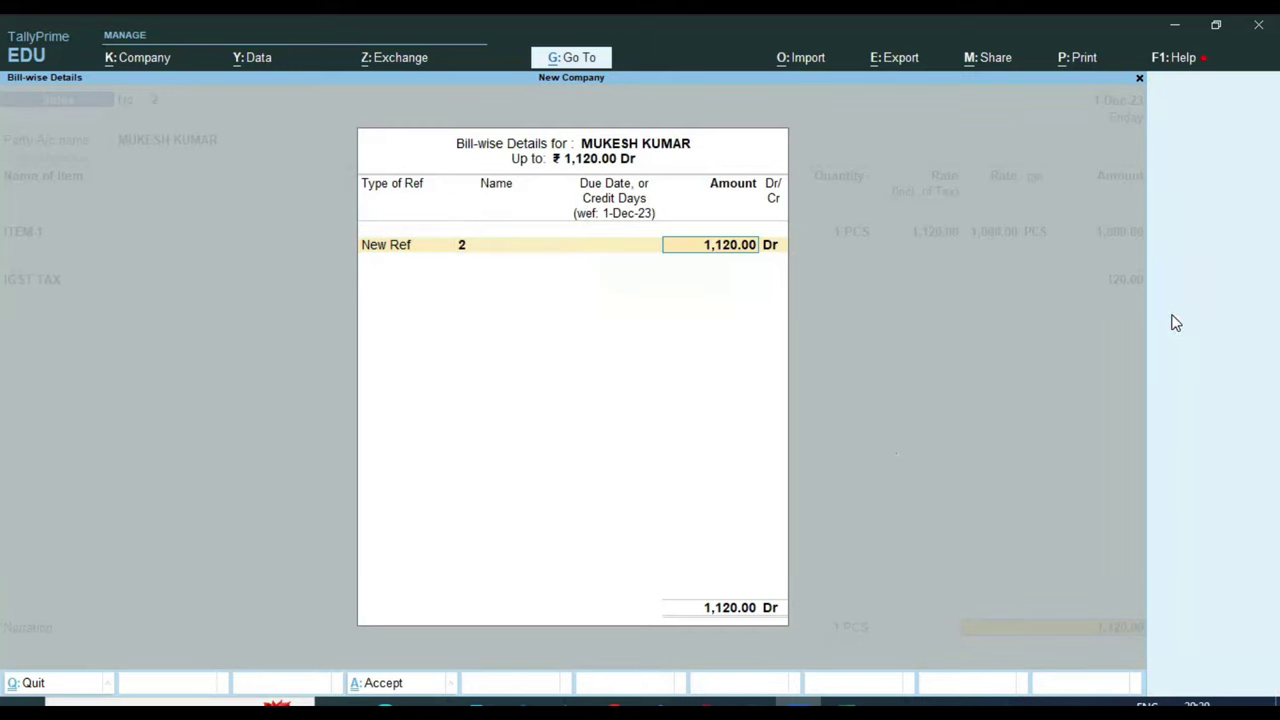
key(Return)
key(Return)
key(Return)
key(Return)
key(Return)
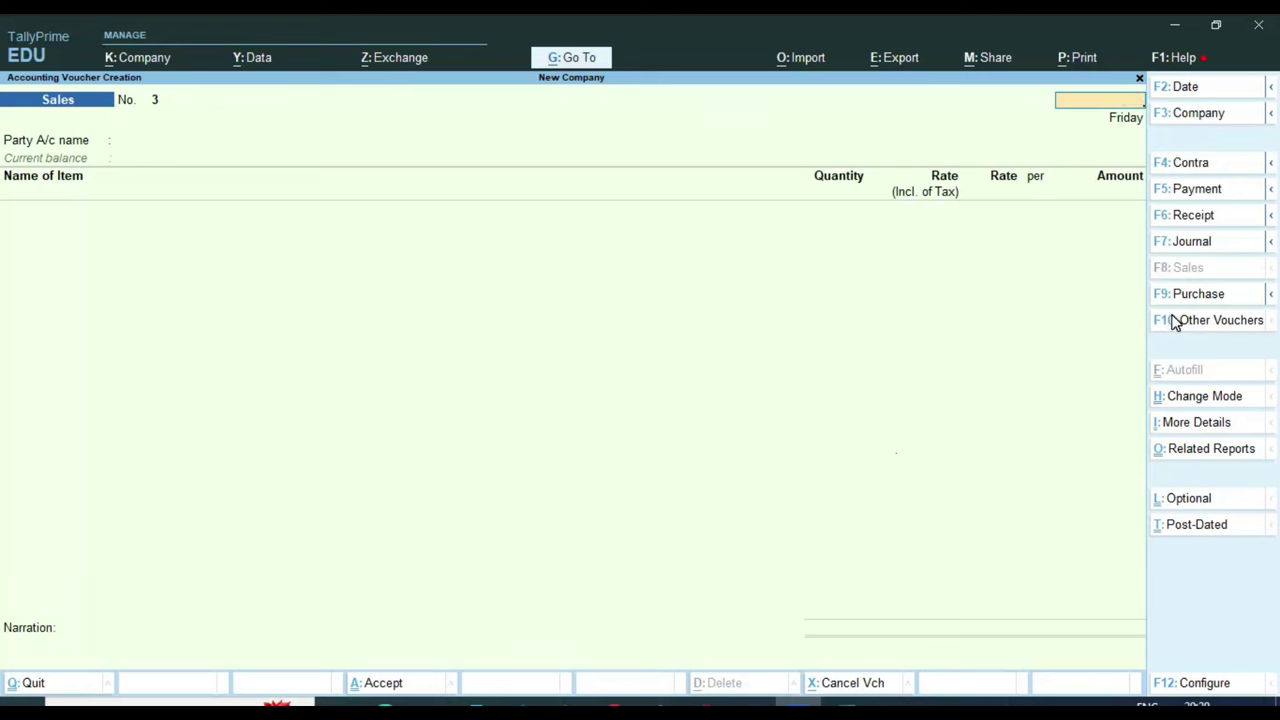
key(Escape)
key(Escape)
key(Escape)
key(Down)
key(Down)
key(Down)
key(Down)
key(Down)
key(Down)
key(Down)
key(Down)
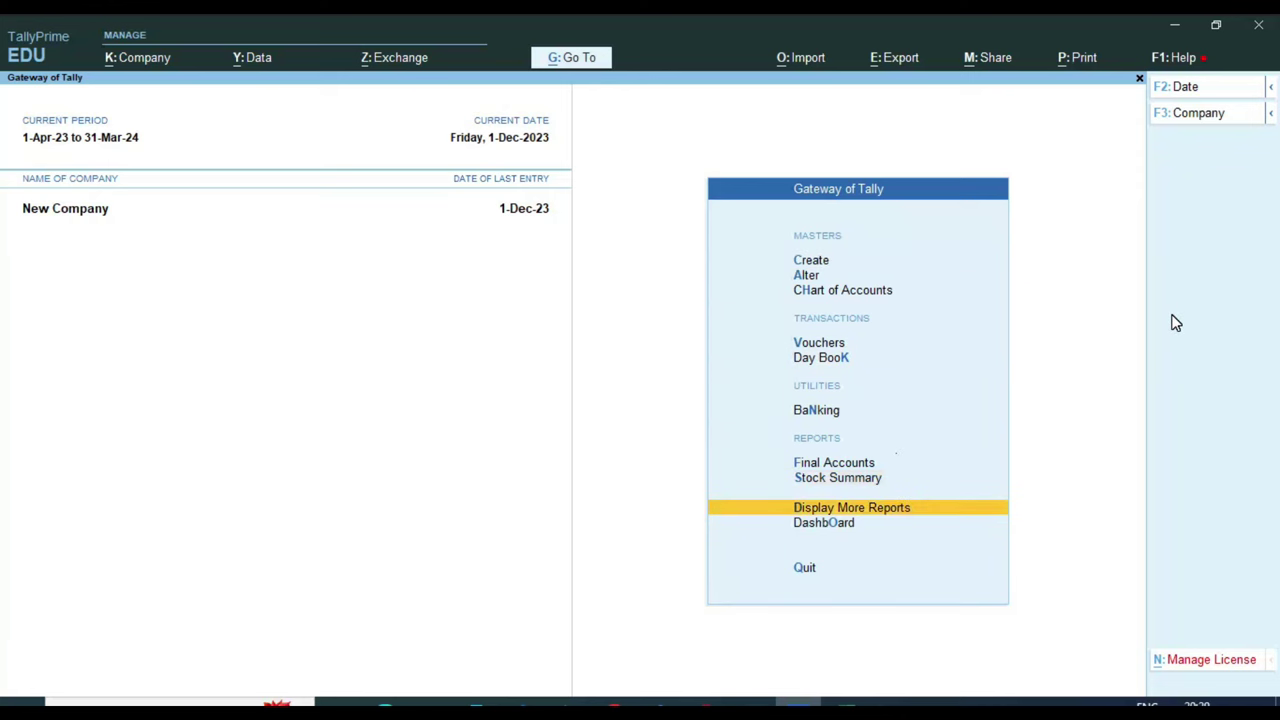
Open the GSTR-1 report under Display More Reports > GST Reports
key(Return)
key(Down)
key(Down)
key(Down)
key(Down)
key(Down)
key(Down)
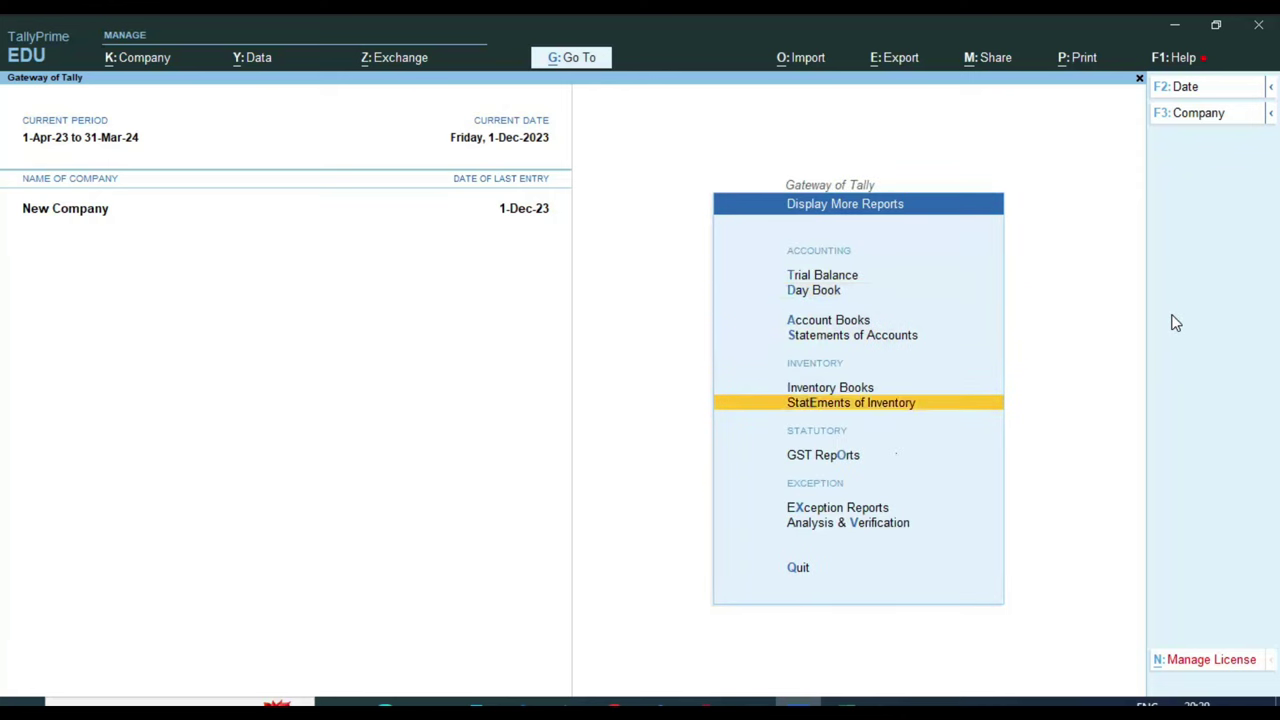
key(Return)
key(Down)
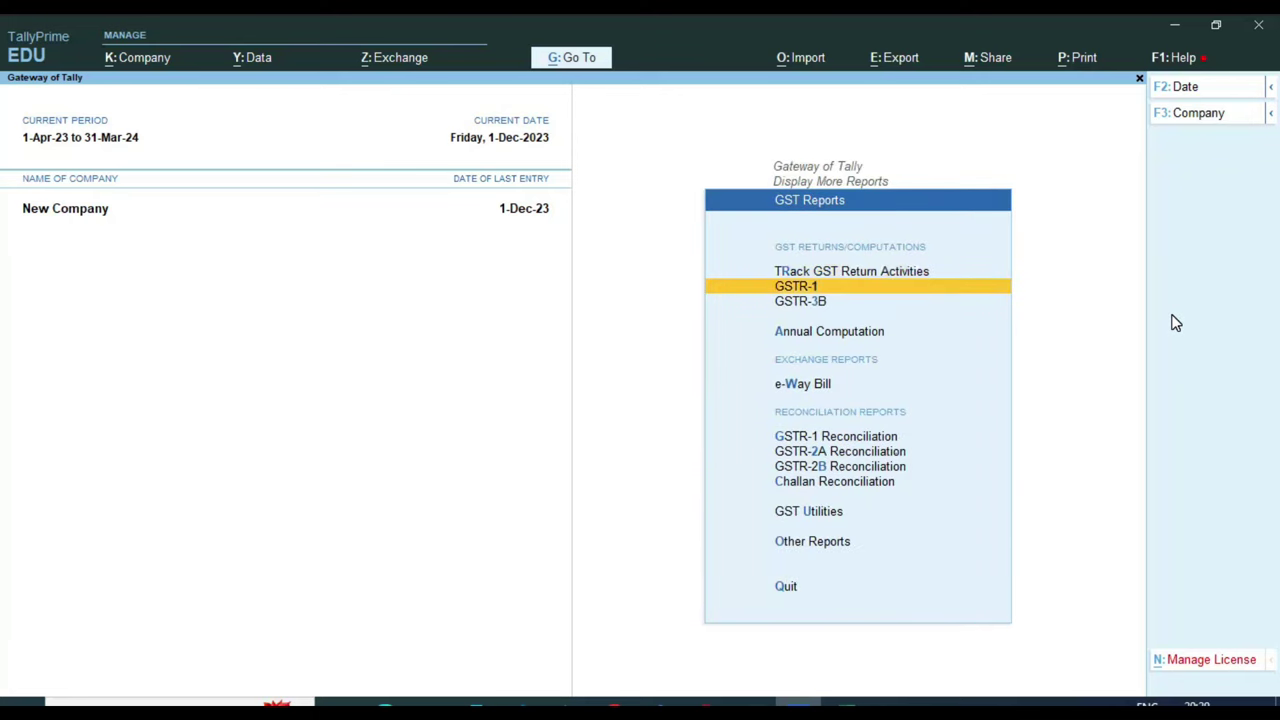
key(Return)
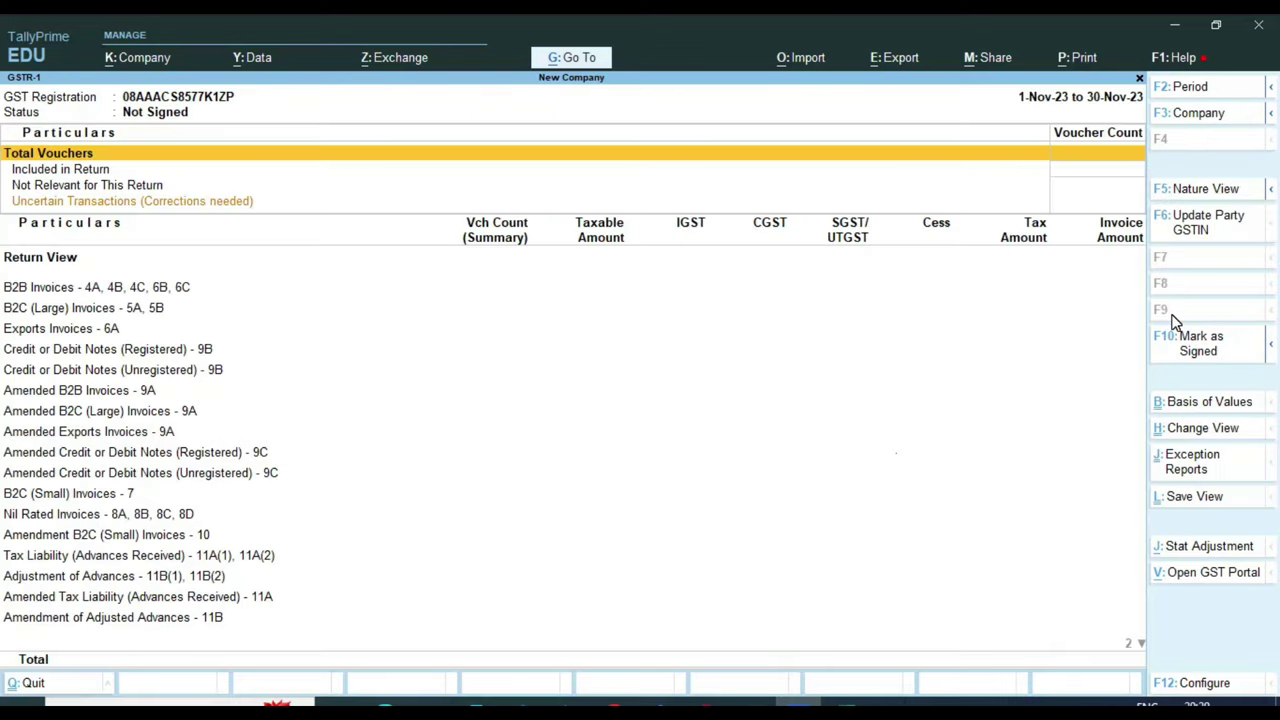
Set the GSTR-1 period from 1-4-23 to 1-12-23
key(F2)
text(1-4-23)
key(Return)
text(1-12-23)
key(Return)
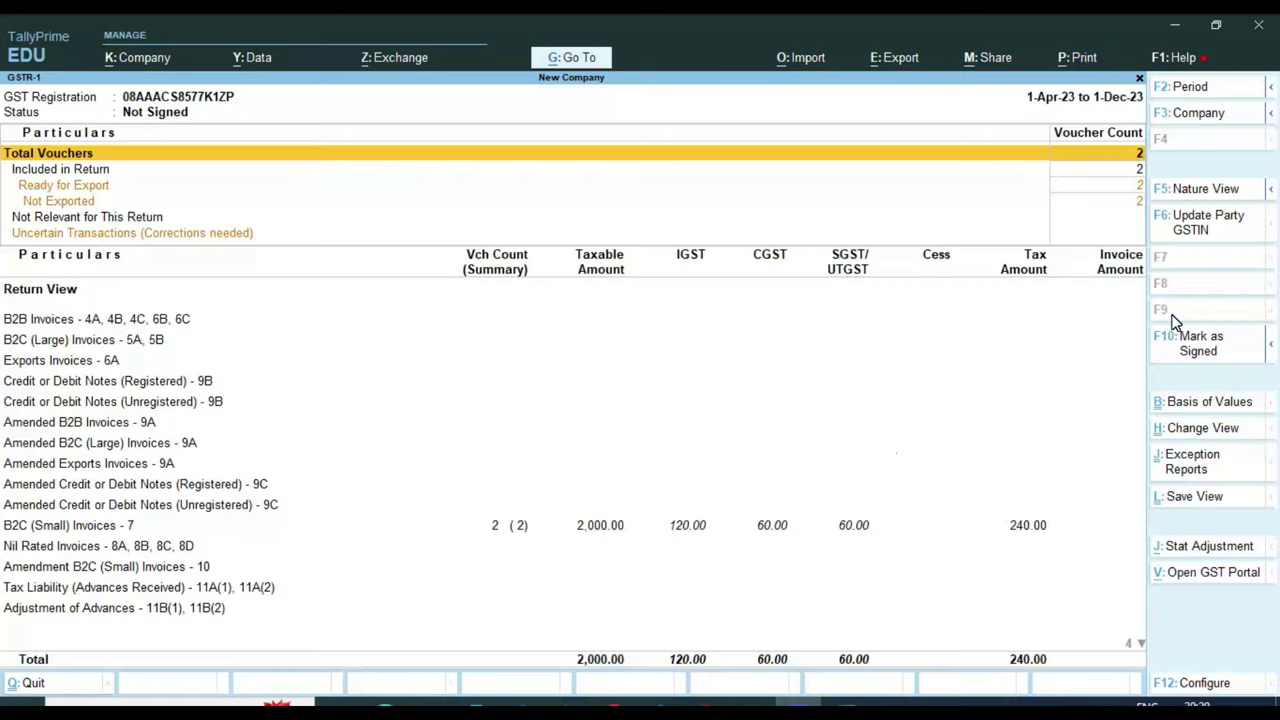
key(Down)
key(Down)
key(Down)
key(Down)
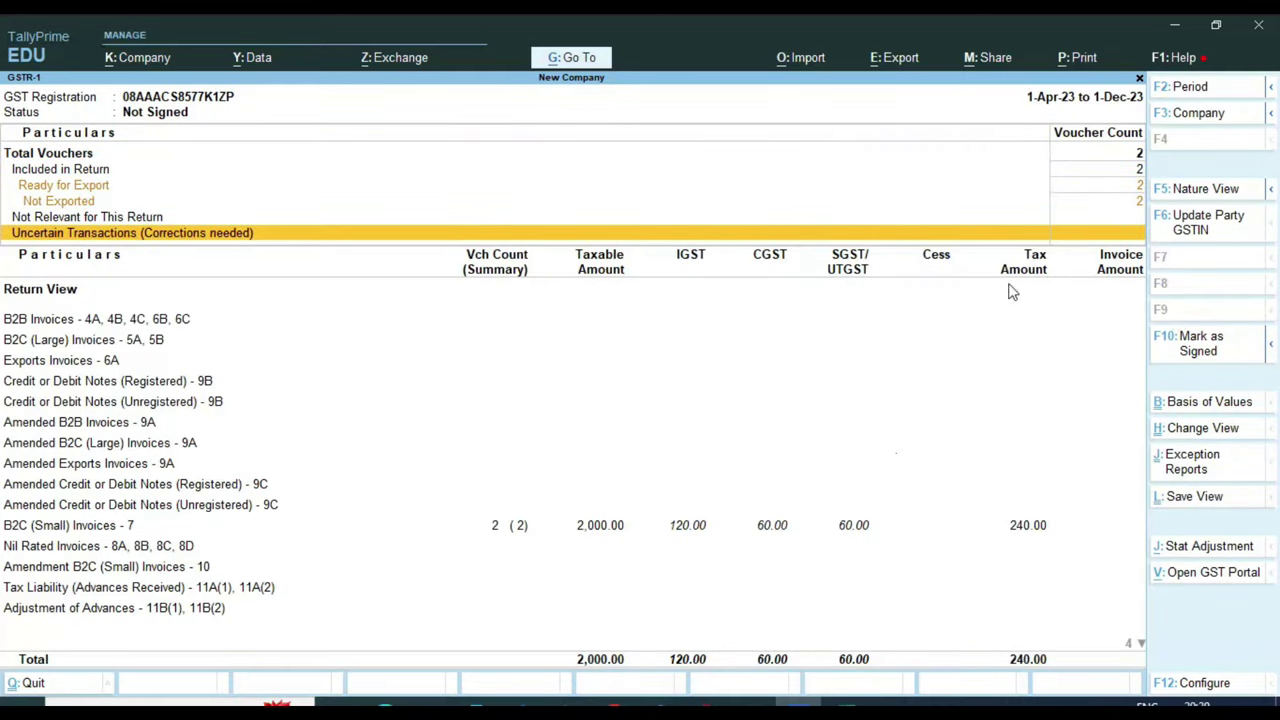
key(Down)
key(Down)
key(Down)
key(Down)
key(Down)
key(Down)
key(Down)
key(Down)
key(Down)
key(Down)
key(Down)
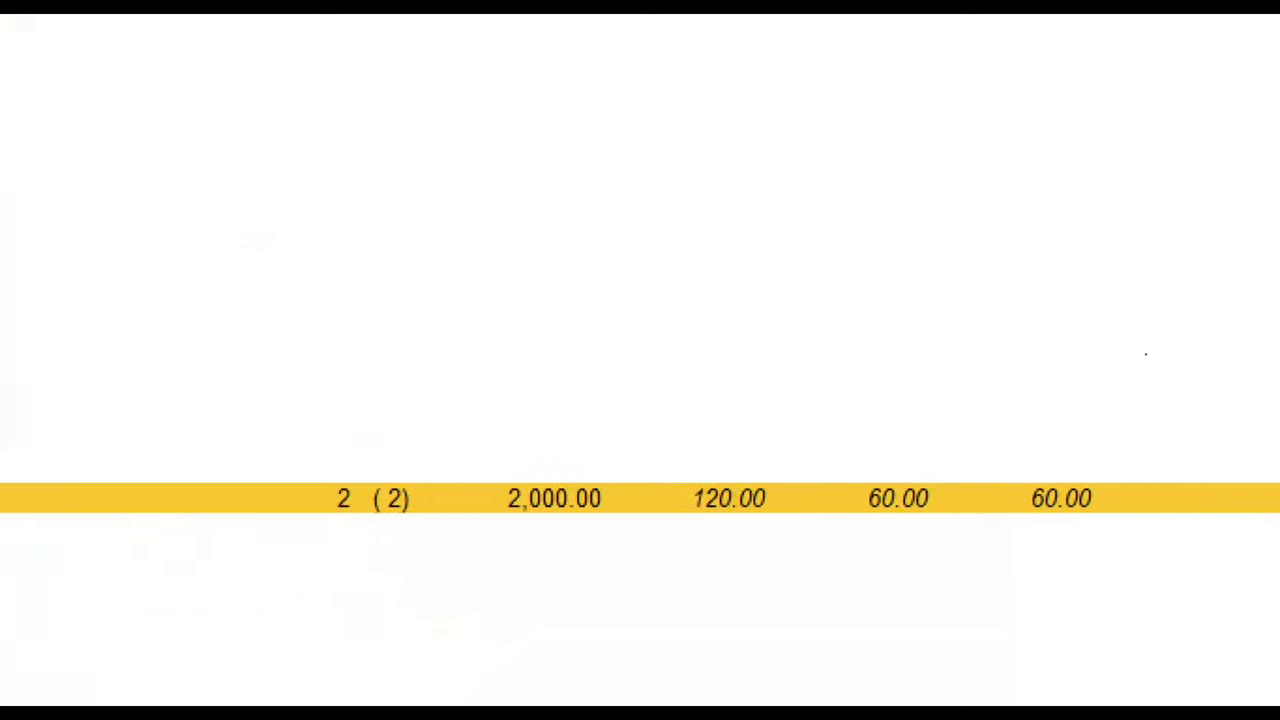
Highlight the B2C (Small) totals: 2,000.00 taxable, 120.00 IGST, 60.00 CGST, 60.00 SGST
mouse_move(271, 447)
mouse_down()
mouse_move(379, 560)
mouse_move(445, 563)
mouse_up()
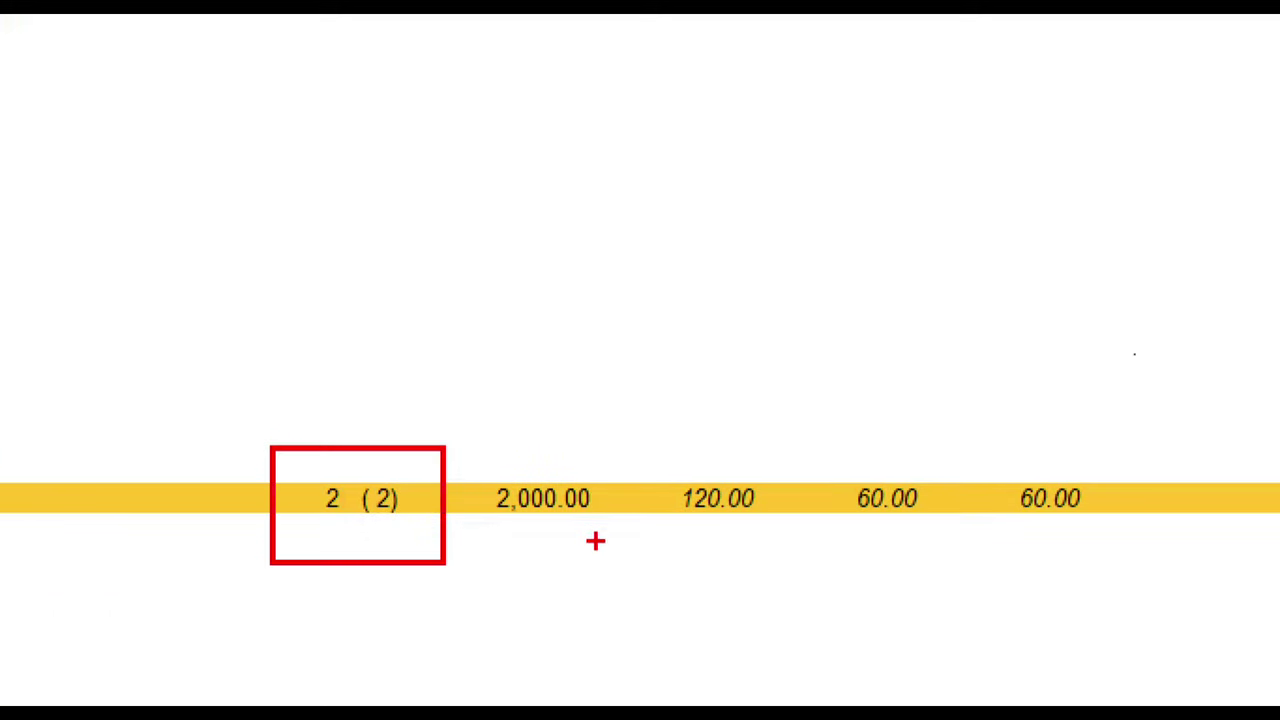
mouse_move(461, 449)
mouse_down()
mouse_move(470, 540)
mouse_move(607, 556)
mouse_up()
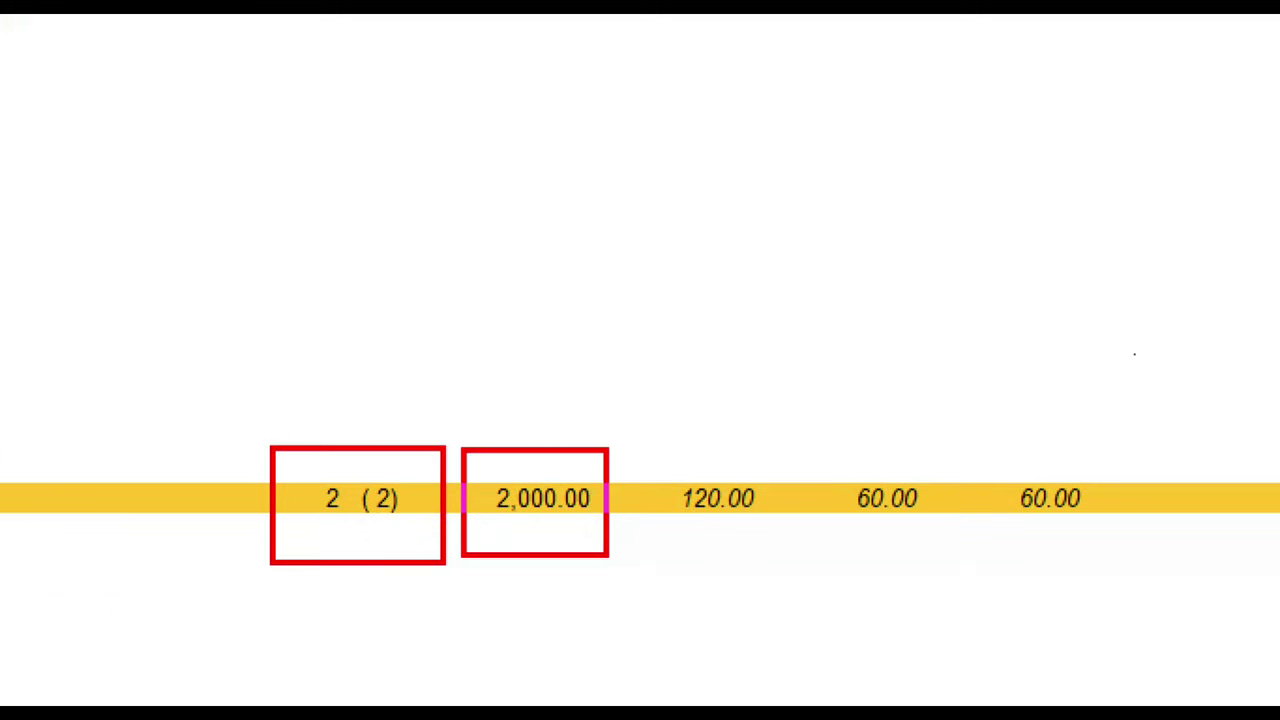
mouse_move(646, 443)
mouse_down()
mouse_move(700, 514)
mouse_move(778, 548)
mouse_up()
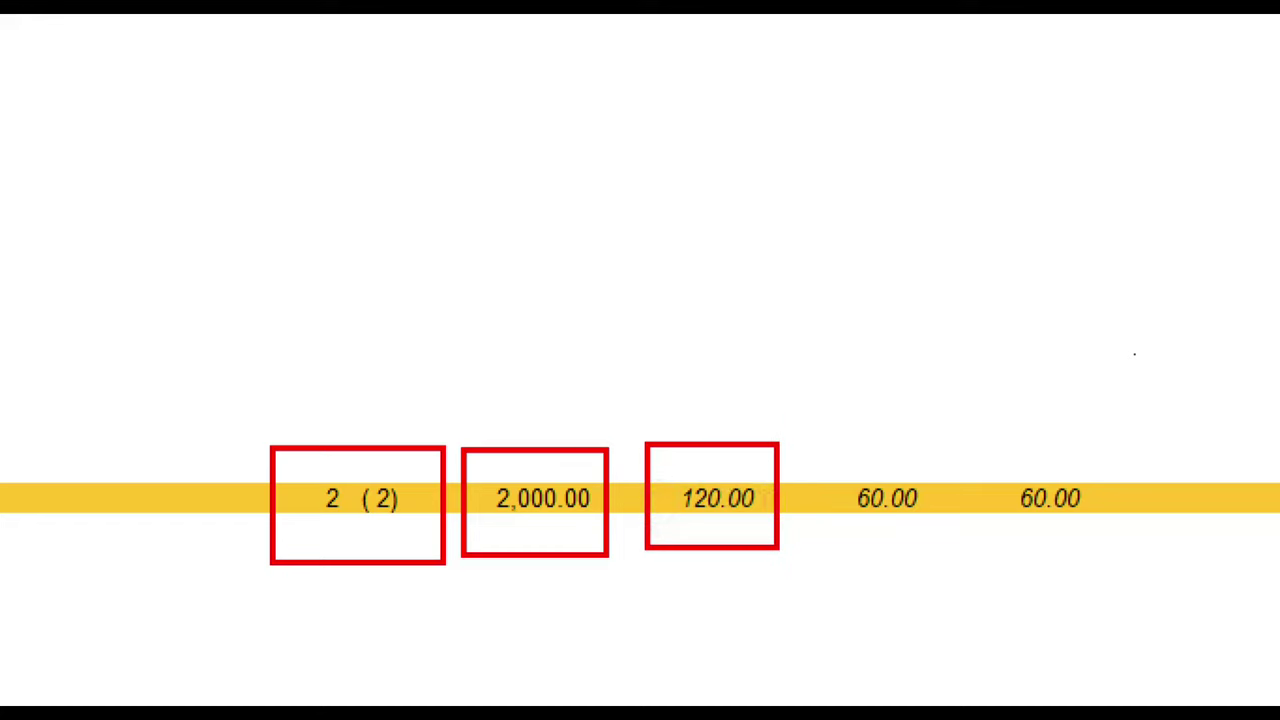
mouse_move(829, 443)
mouse_down()
mouse_move(828, 486)
mouse_move(937, 567)
mouse_up()
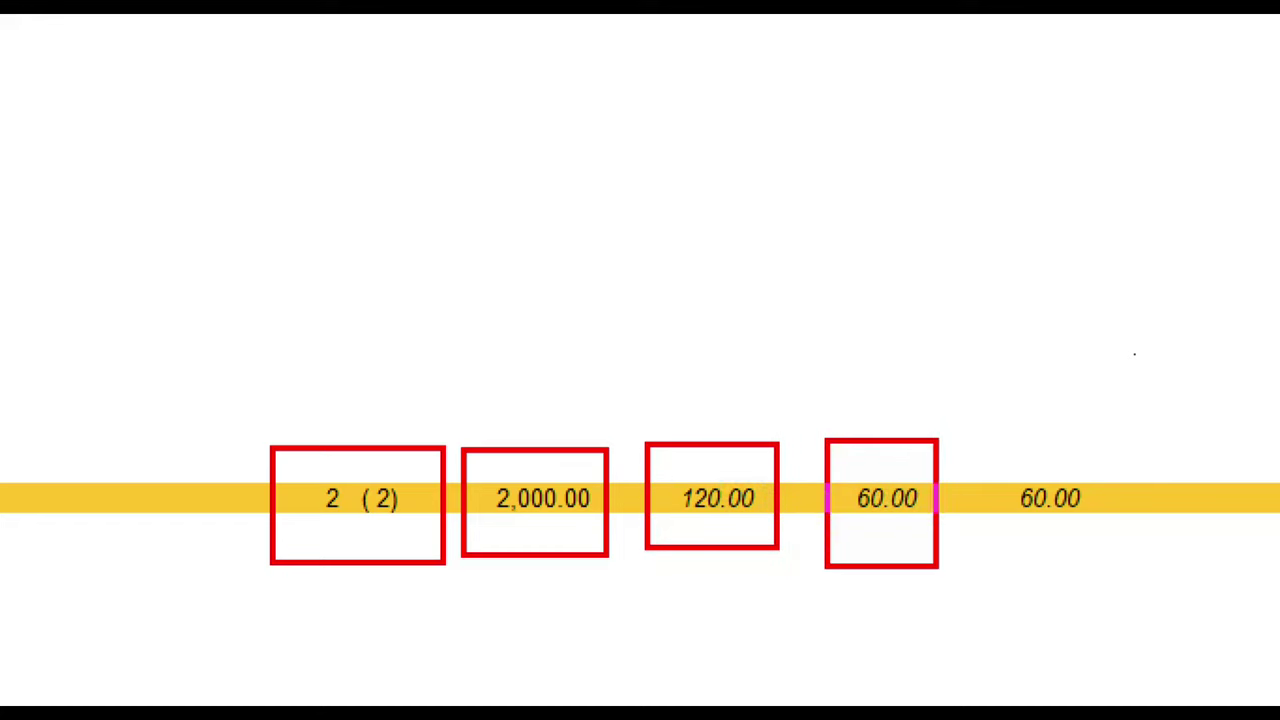
mouse_move(964, 438)
mouse_down()
mouse_move(974, 474)
mouse_move(1112, 568)
mouse_up()
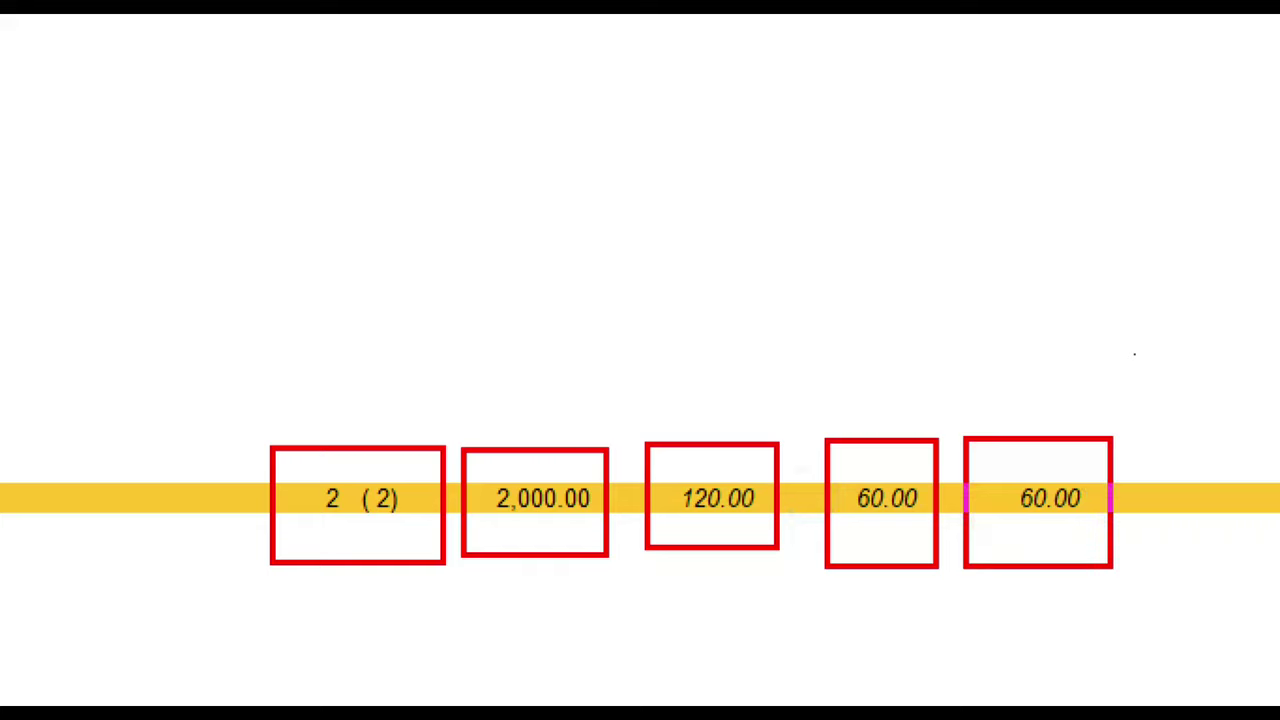
key(Escape)
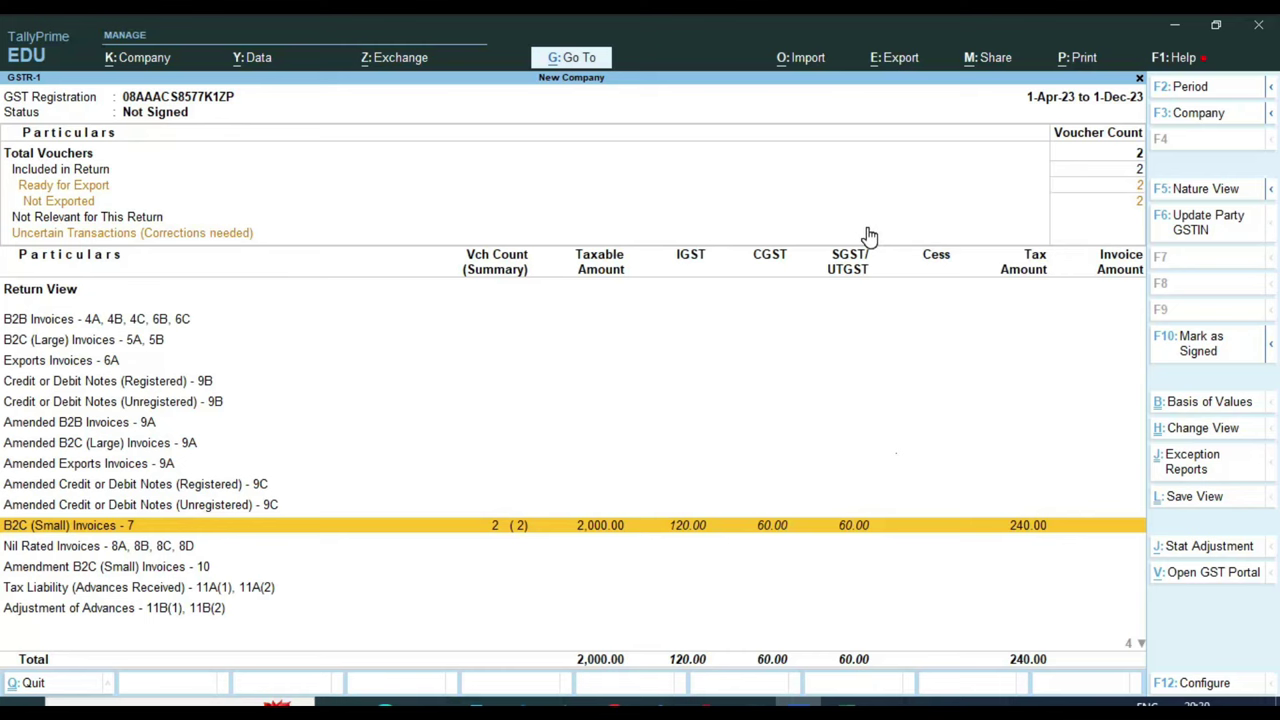
key(Escape)
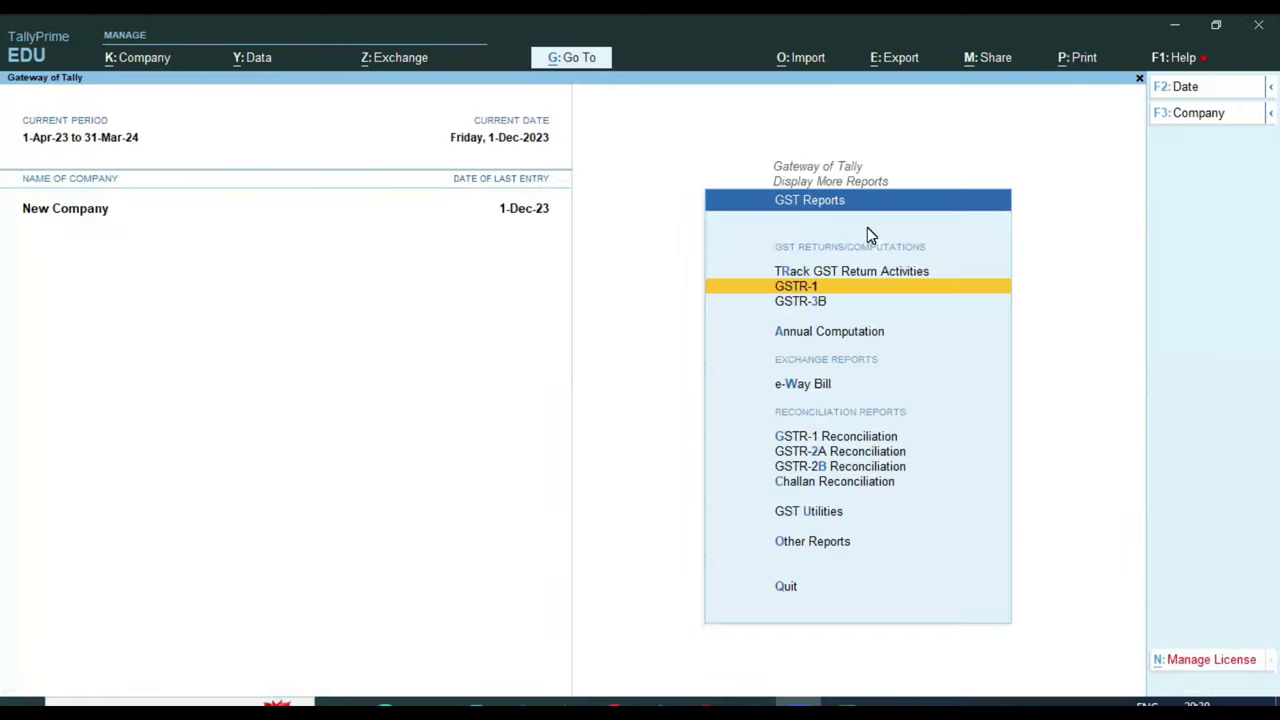
key(Down)
key(Return)
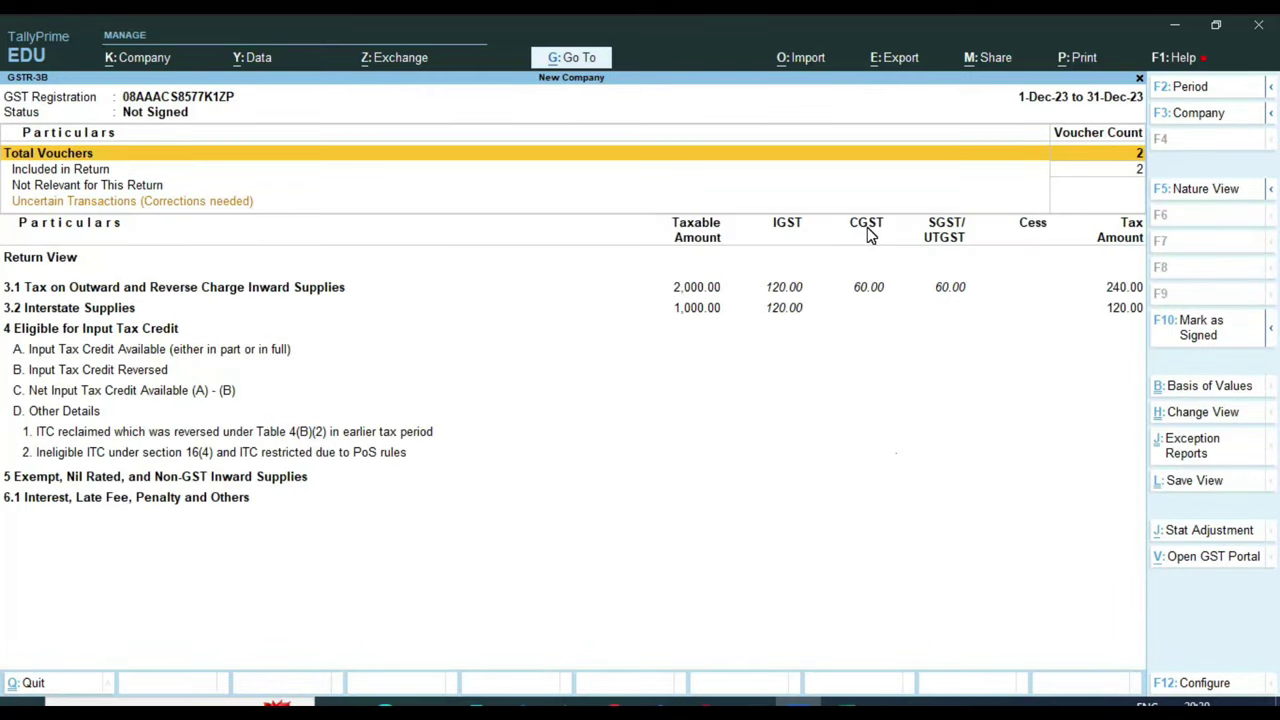
key(ctrl)
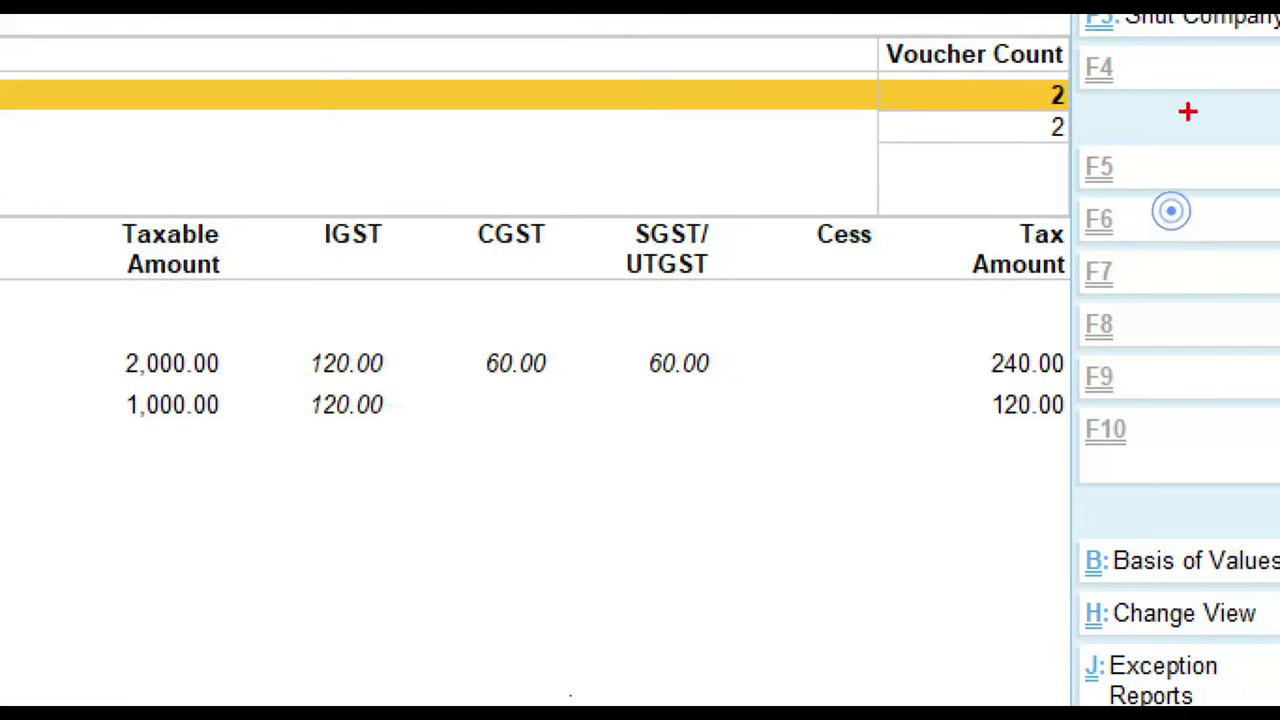
drag(851, 178, 1085, 210)
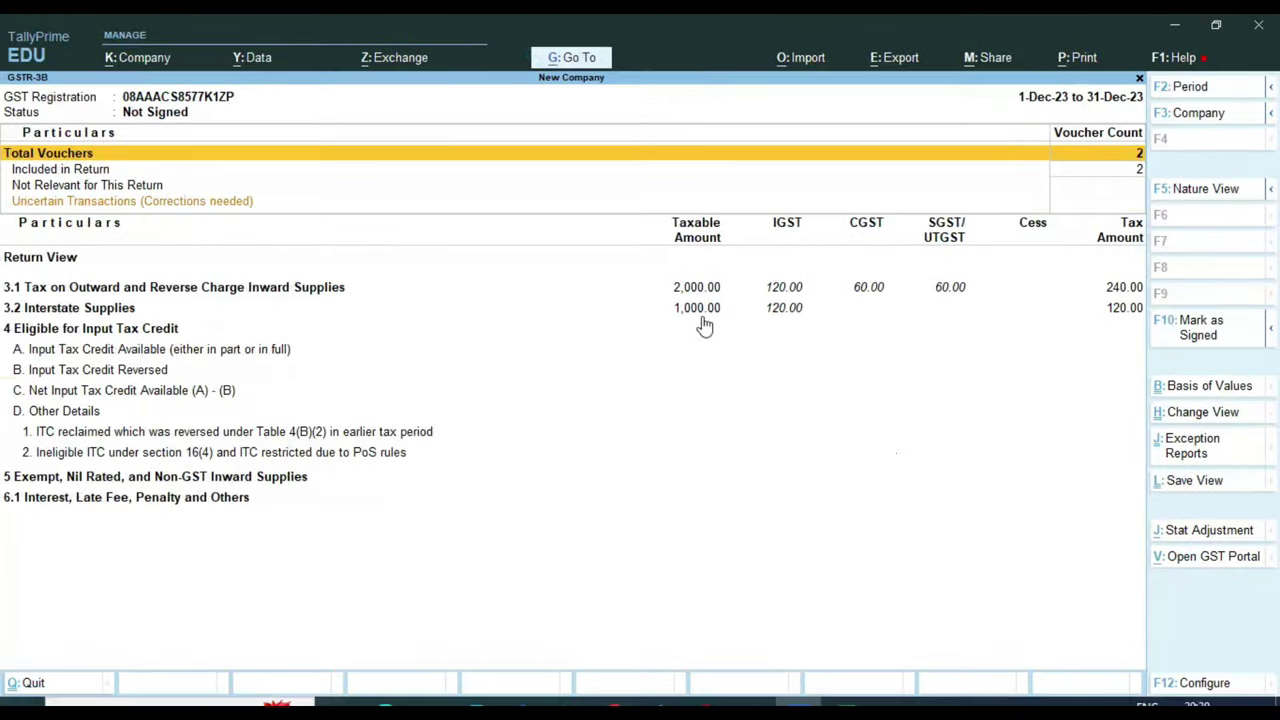
key(ctrl)
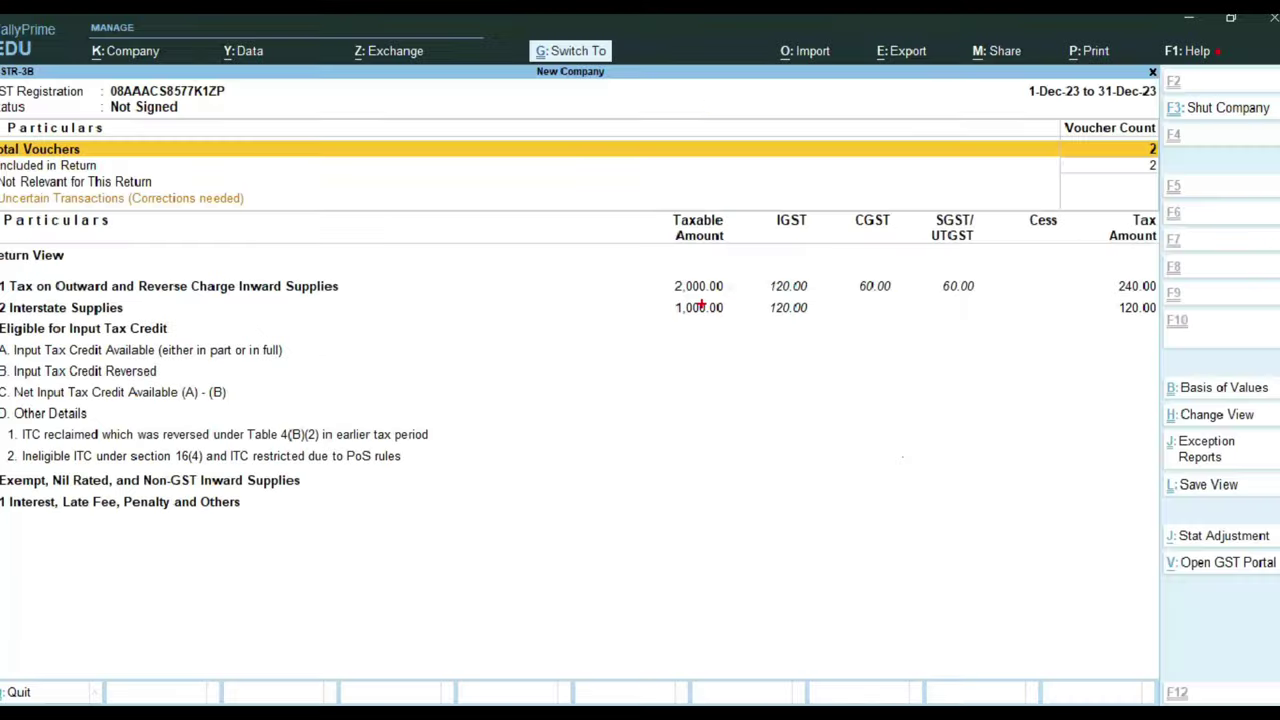
key(ctrl)
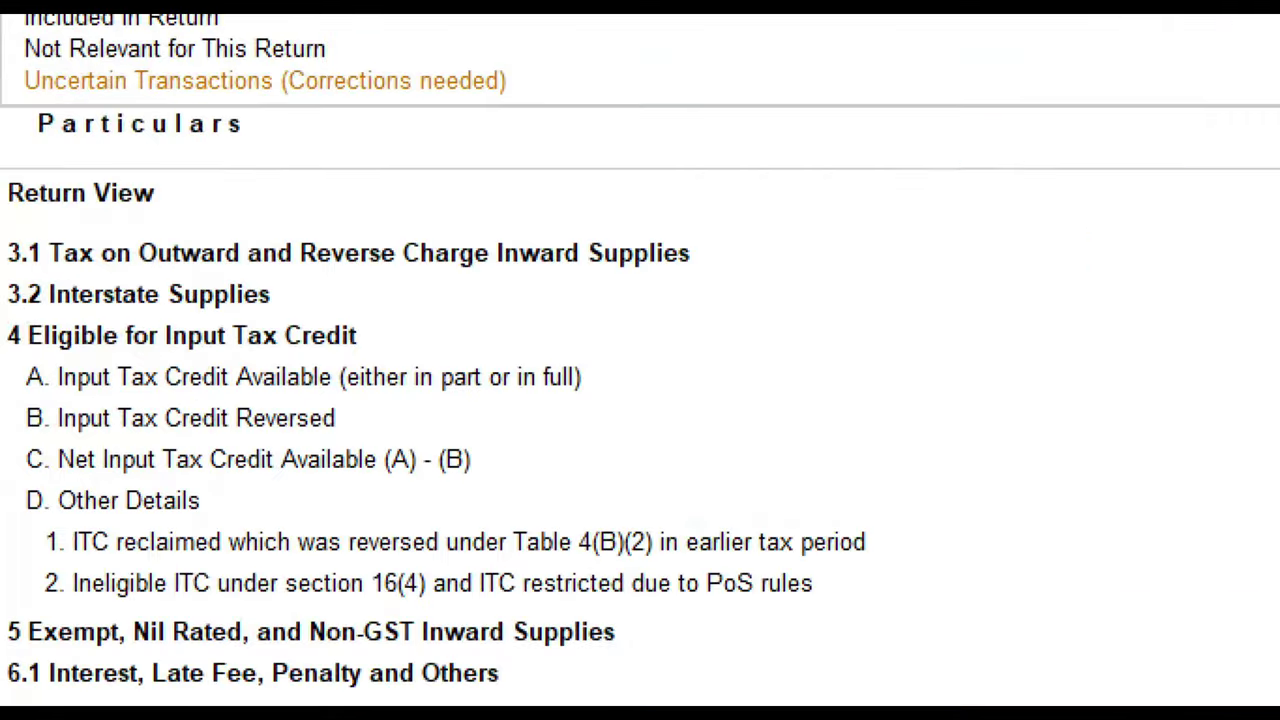
mouse_move(50, 313)
mouse_down()
mouse_move(250, 318)
mouse_move(296, 292)
mouse_move(50, 298)
mouse_up()
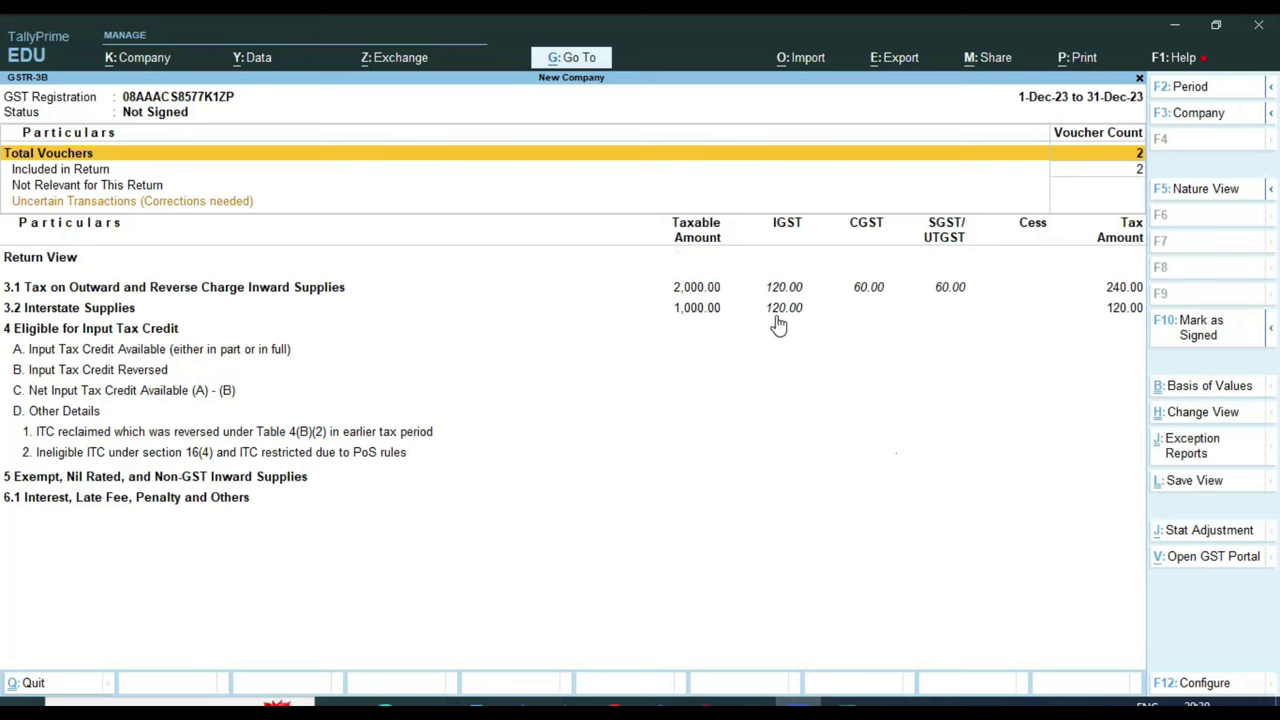
Drill into GSTR-3B row 3.1a and review the two sales vouchers listed
click(728, 292)
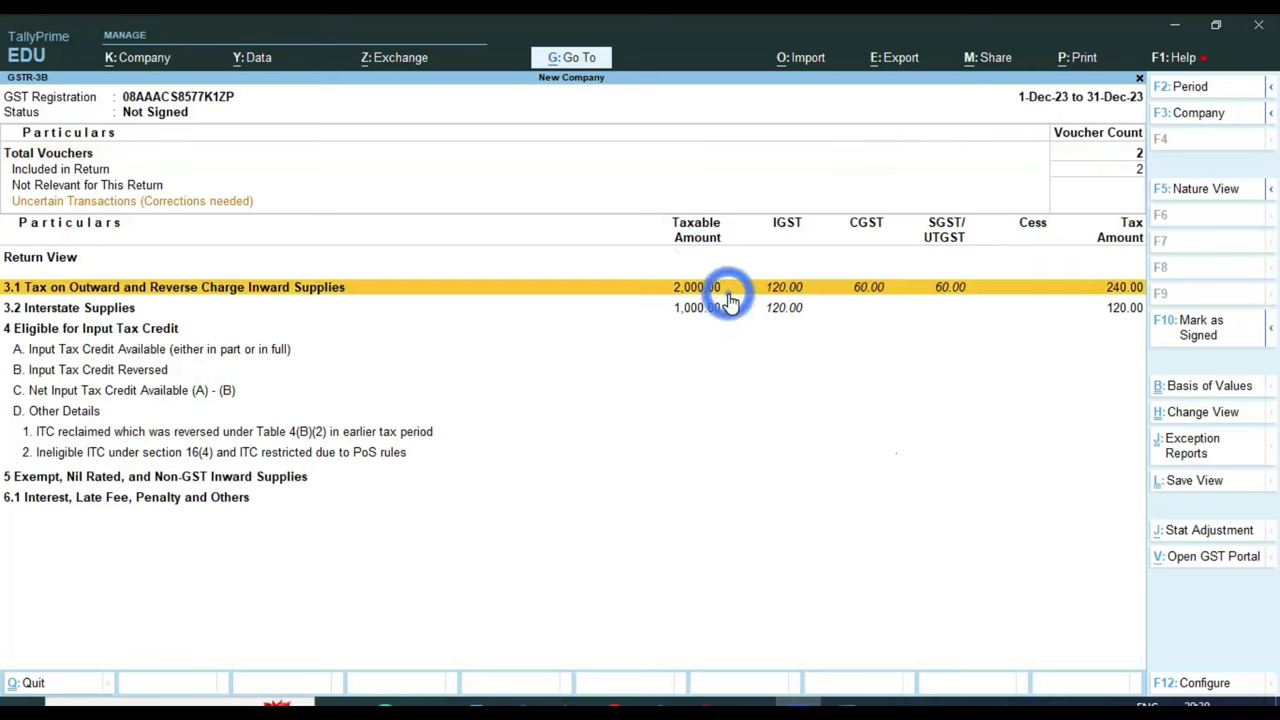
click(728, 298)
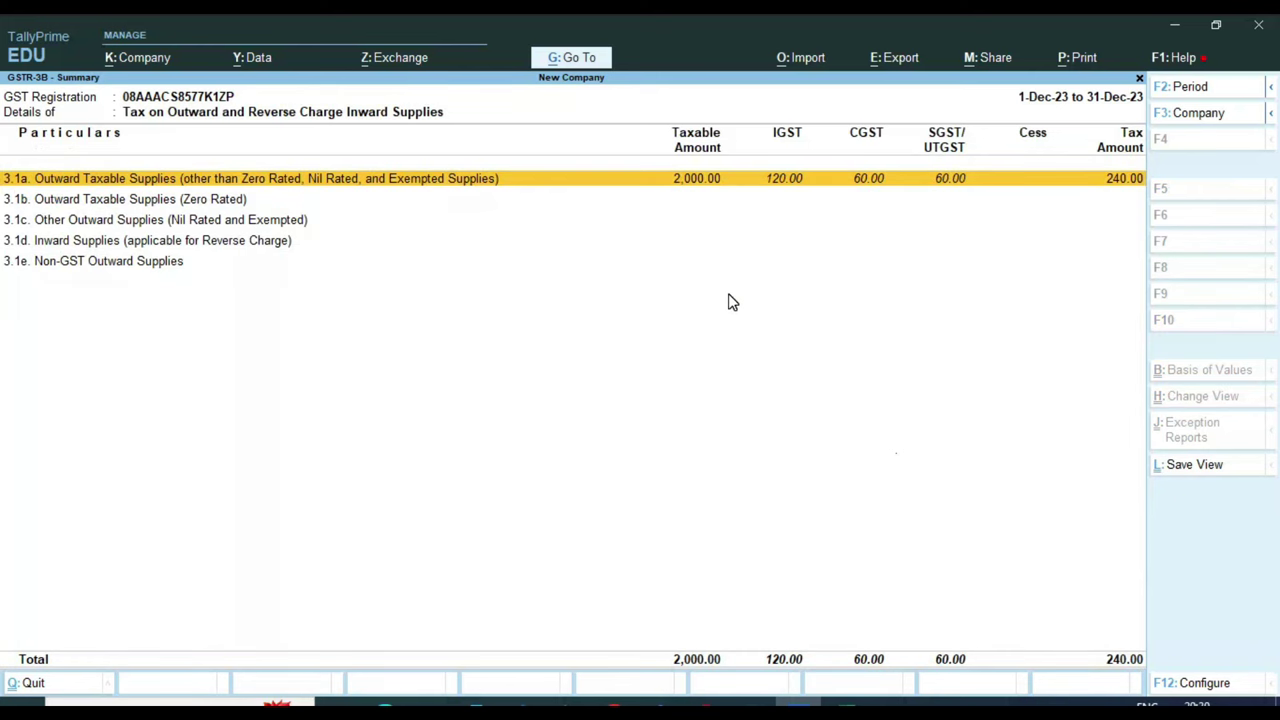
key(Return)
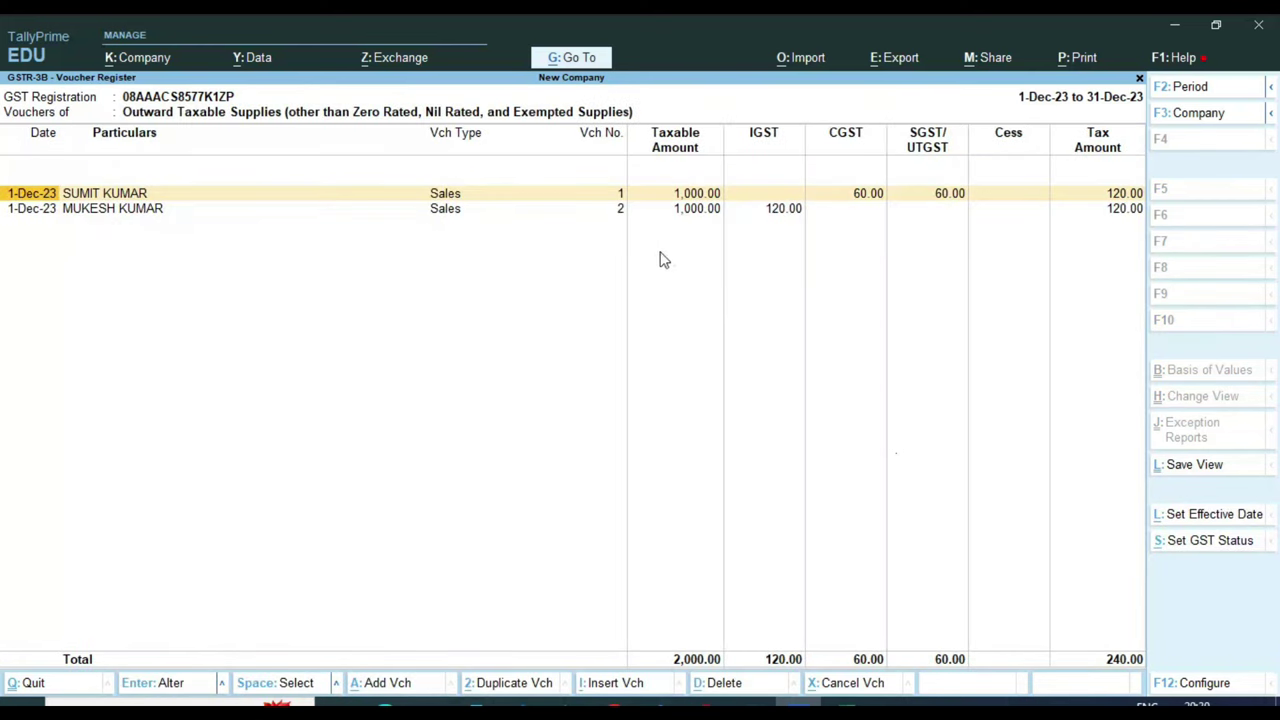
key(ctrl)
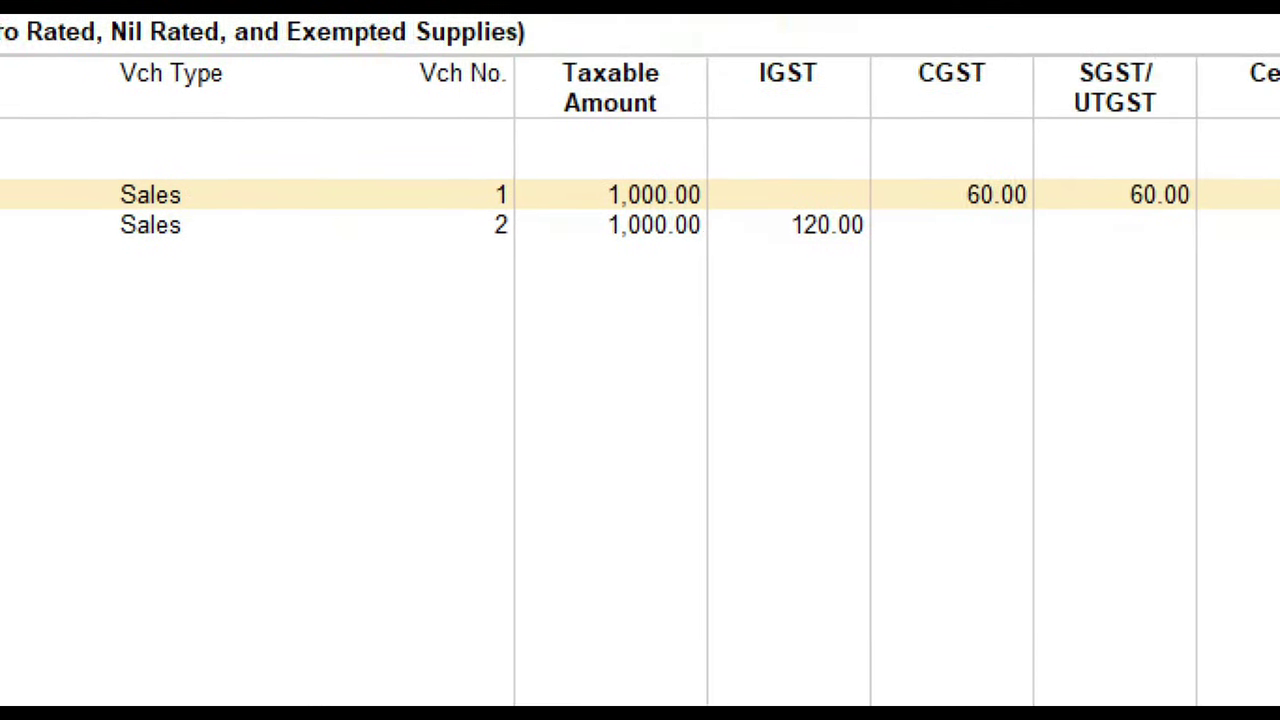
drag(896, 127, 947, 127)
drag(1085, 142, 1155, 92)
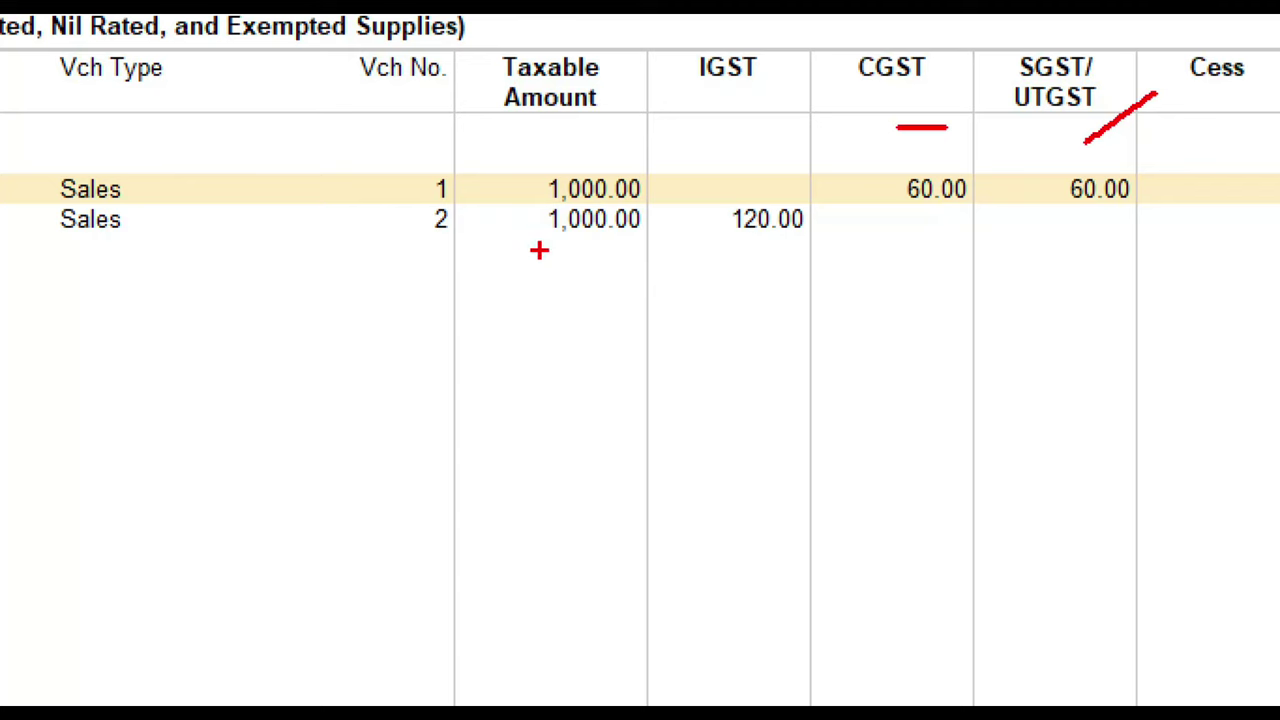
drag(538, 250, 606, 250)
click(722, 251)
drag(722, 251, 860, 254)
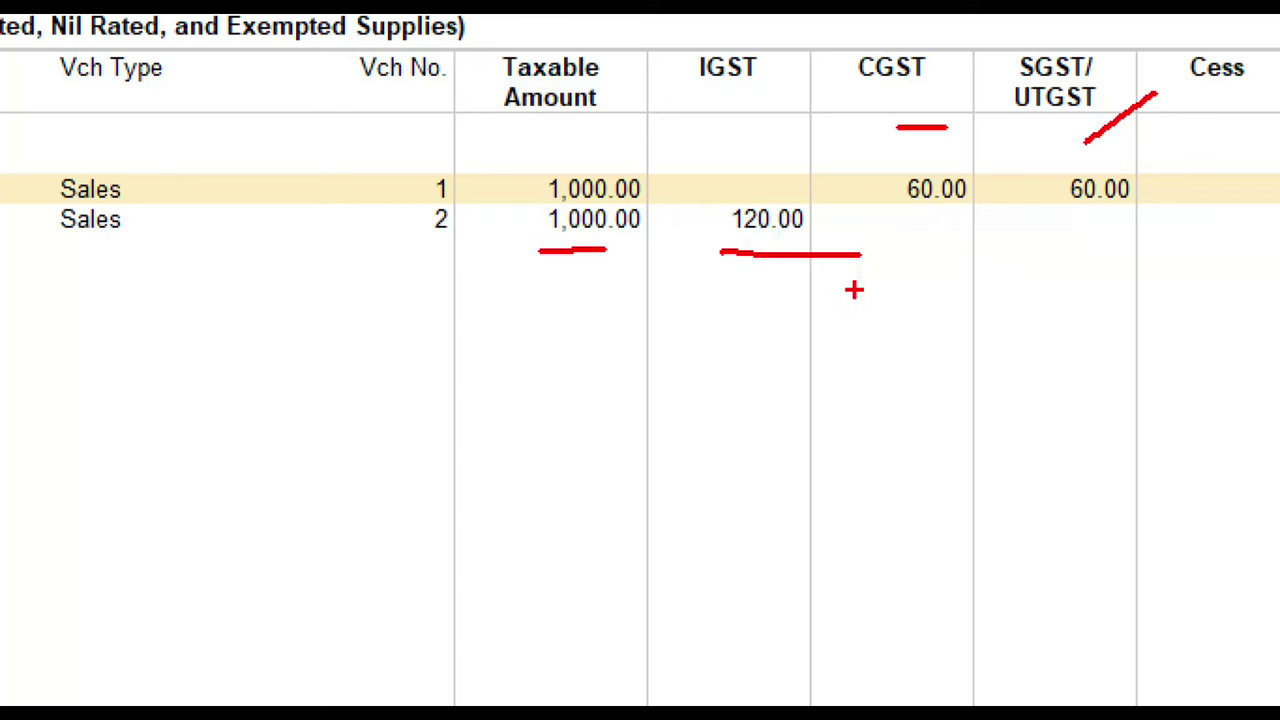
Close GSTR-3B and open the Annual Computation report
key(Escape)
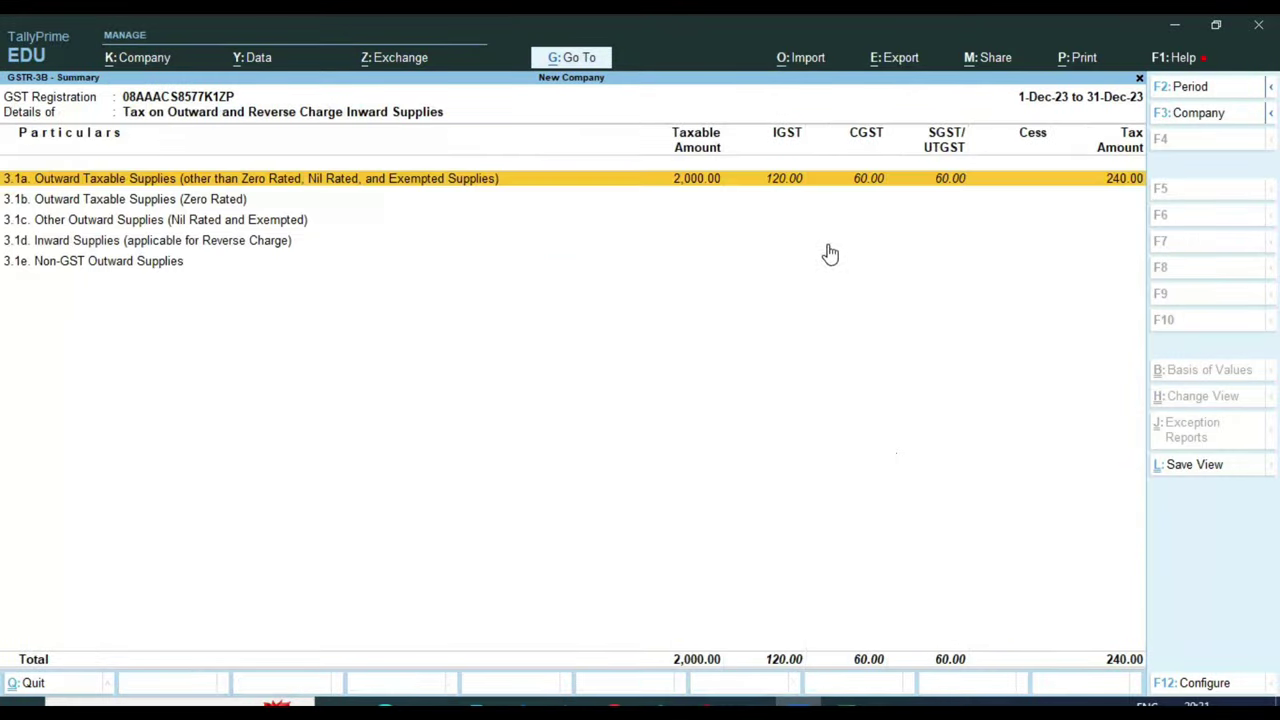
key(Escape)
key(Escape)
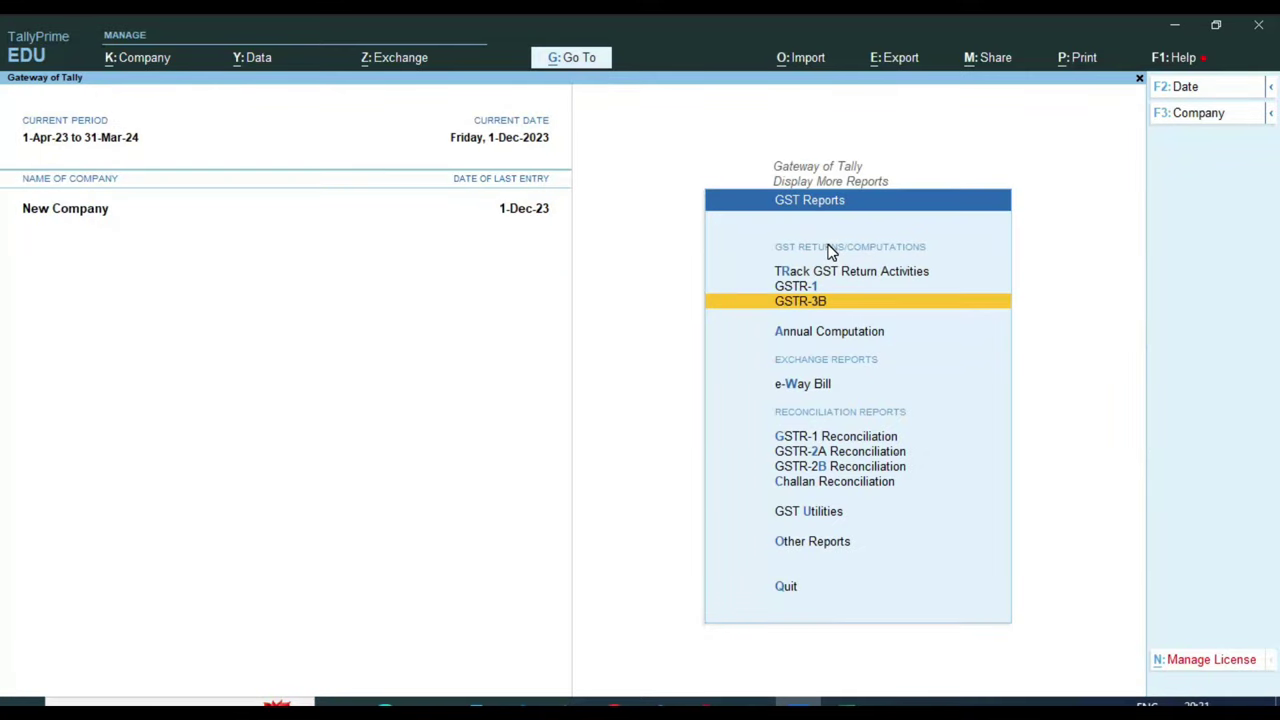
key(Down)
key(Return)
Set the Annual Computation period to 1-4-2023 through 1-12-2023, review the 240.00 liability, and exit
key(F2)
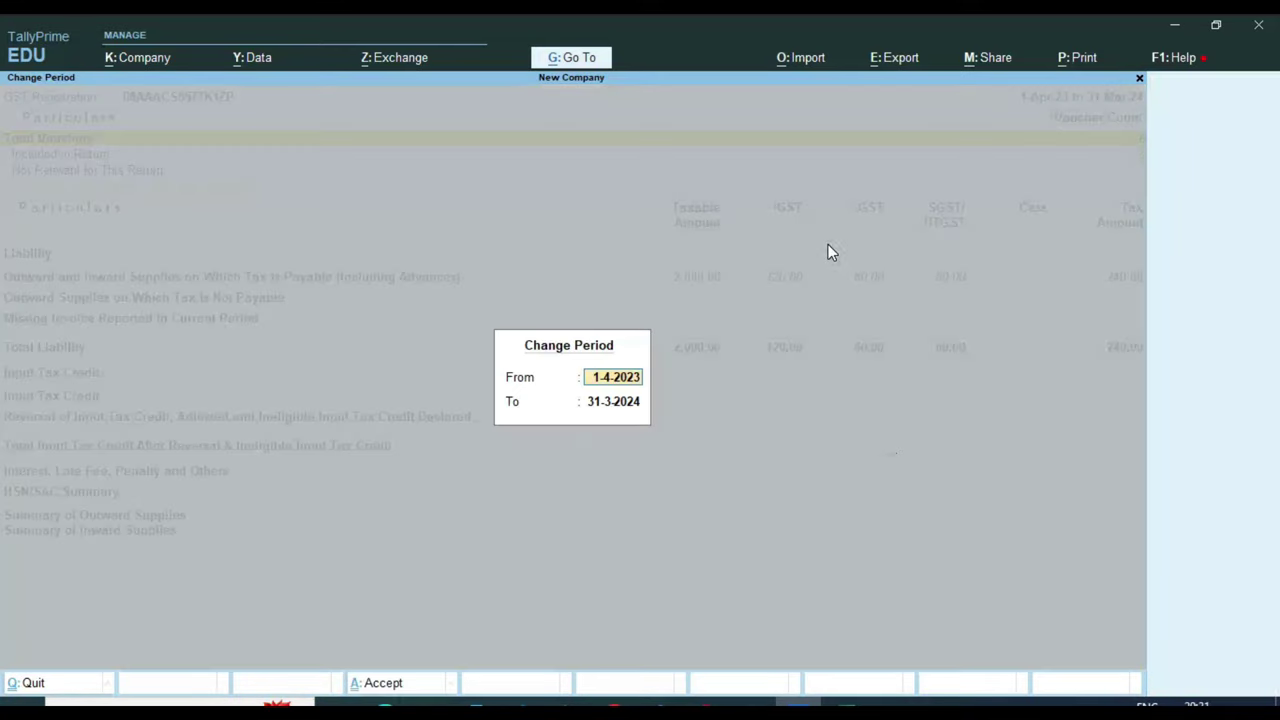
key(Return)
text(1-12-2023)
key(Return)
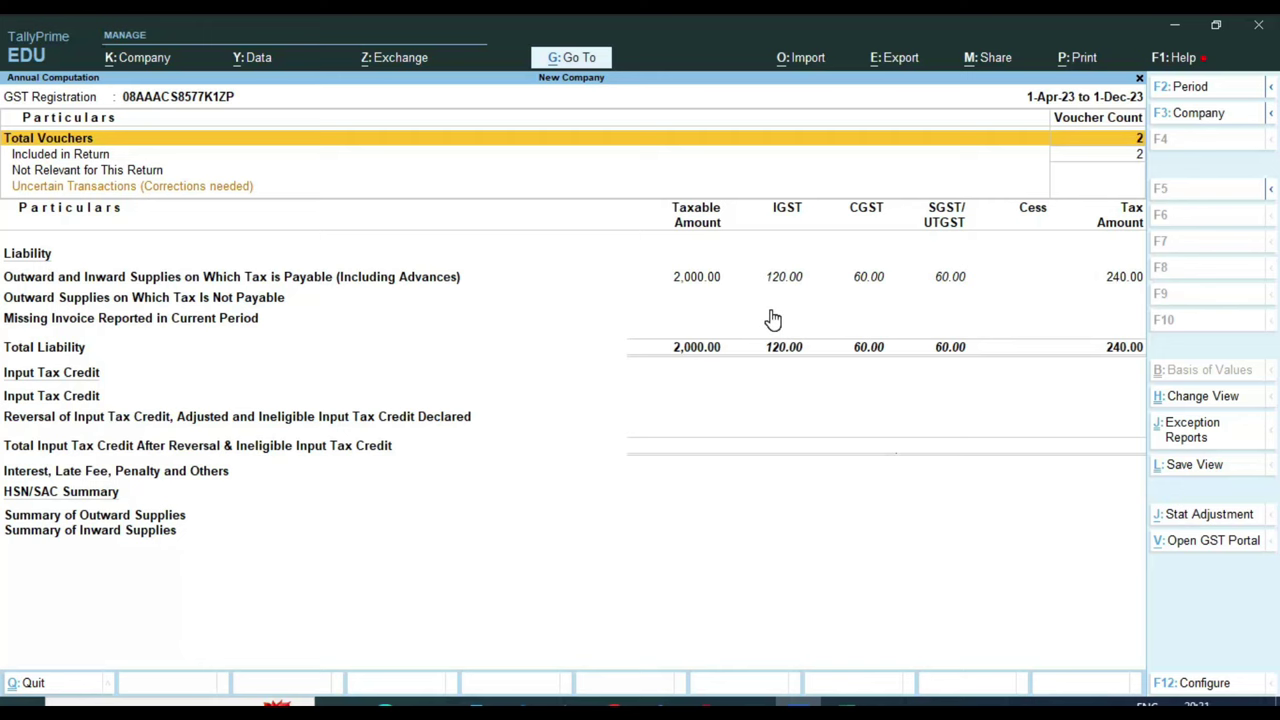
key(Escape)
key(Escape)
key(Escape)
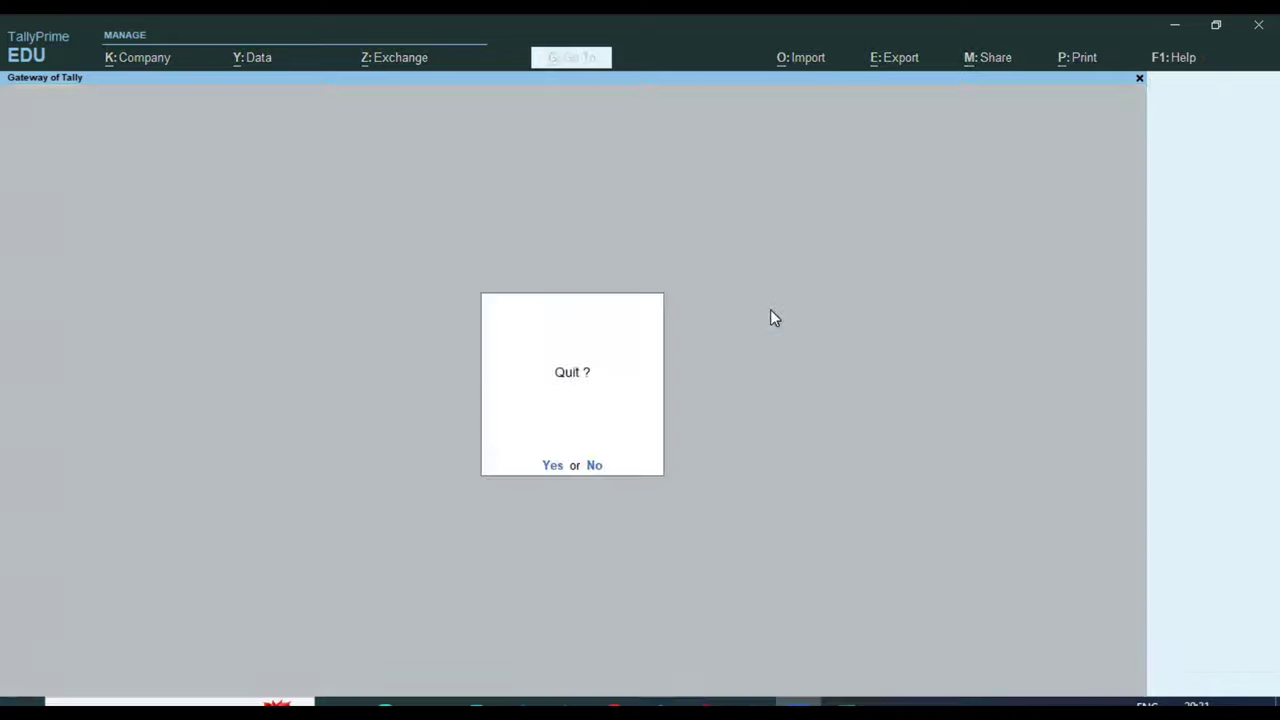
key(Escape)
Create a ledger named OFFICE EXP under Indirect Expenses, with ledger type Not Applicable
key(Return)
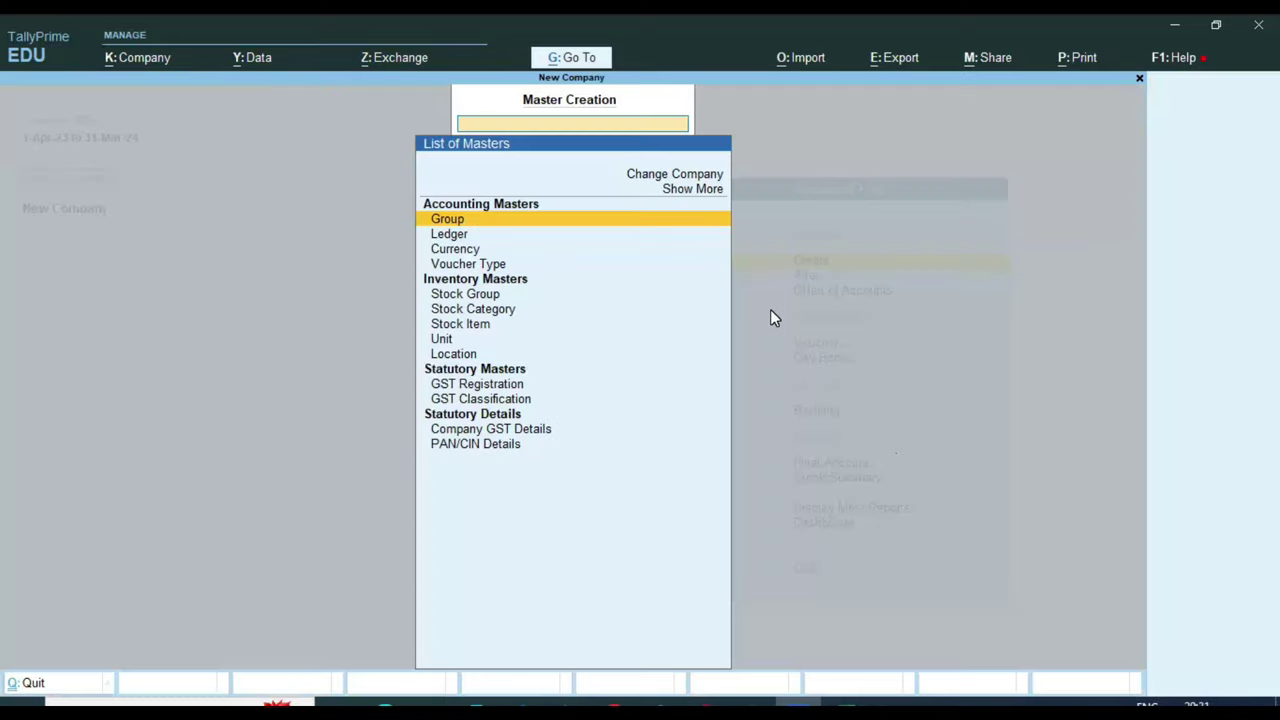
key(Down)
key(Return)
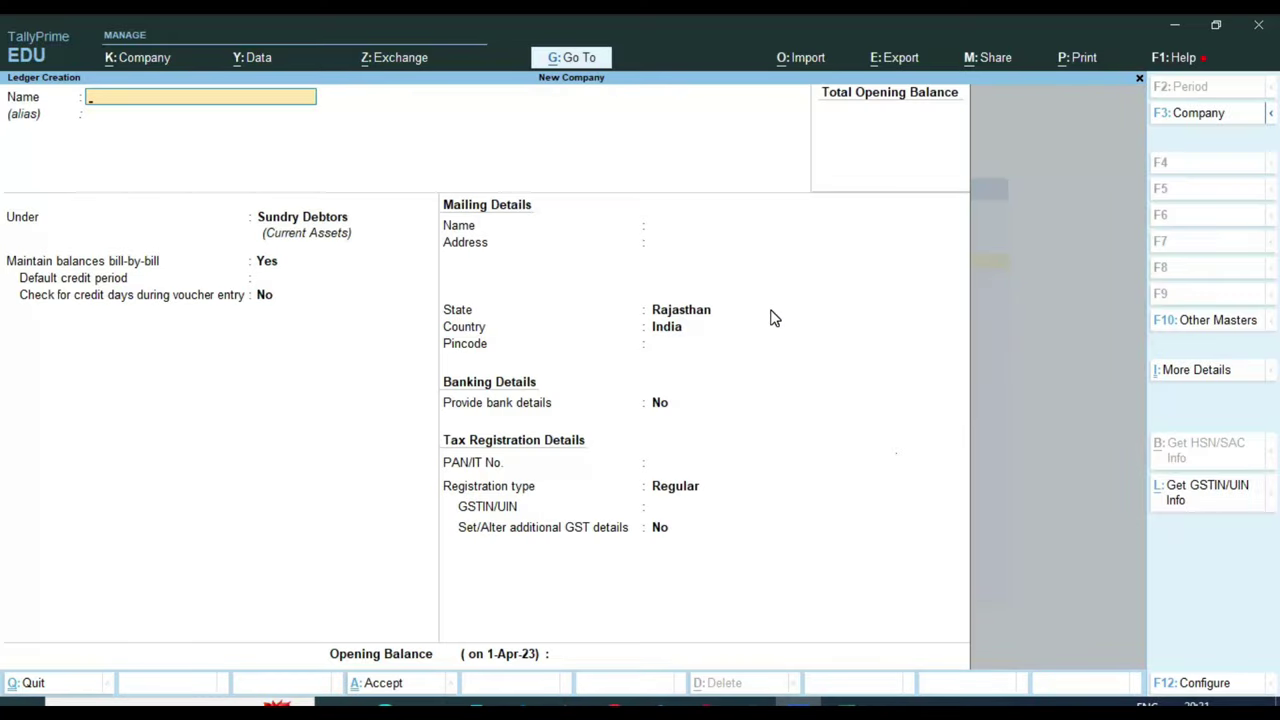
text(OFFICE EXP)
key(Return)
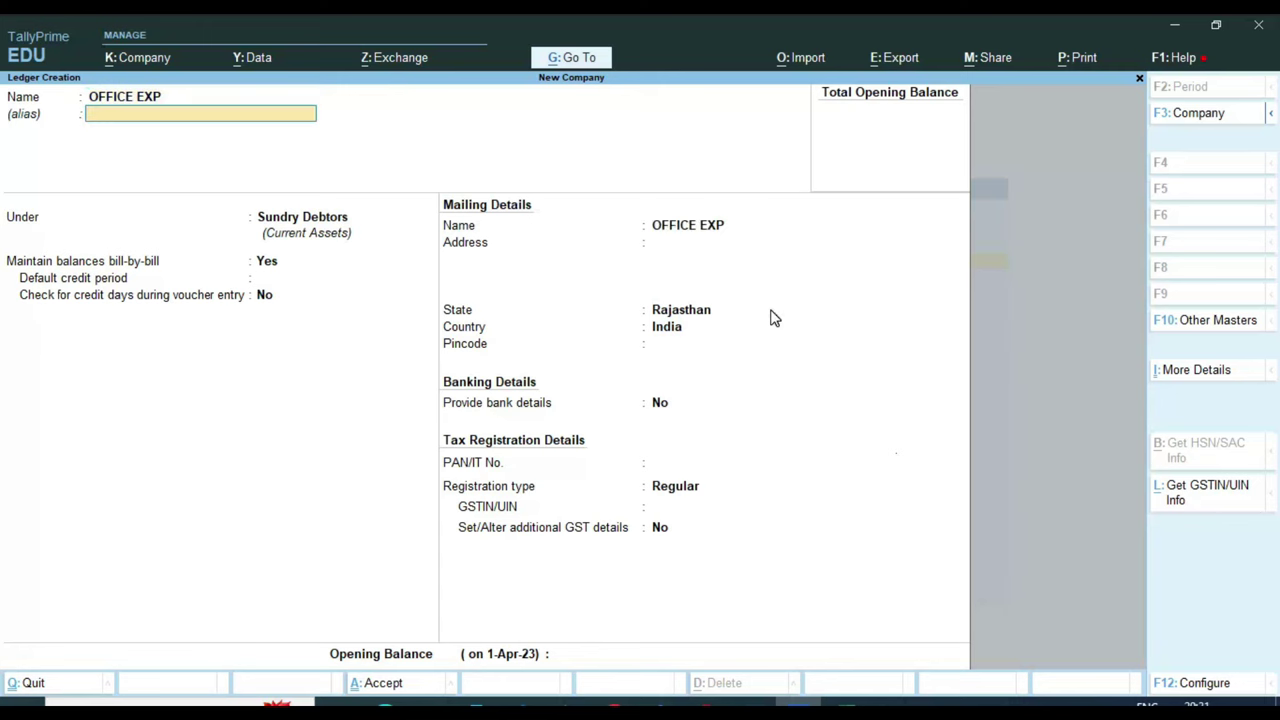
text(IND)
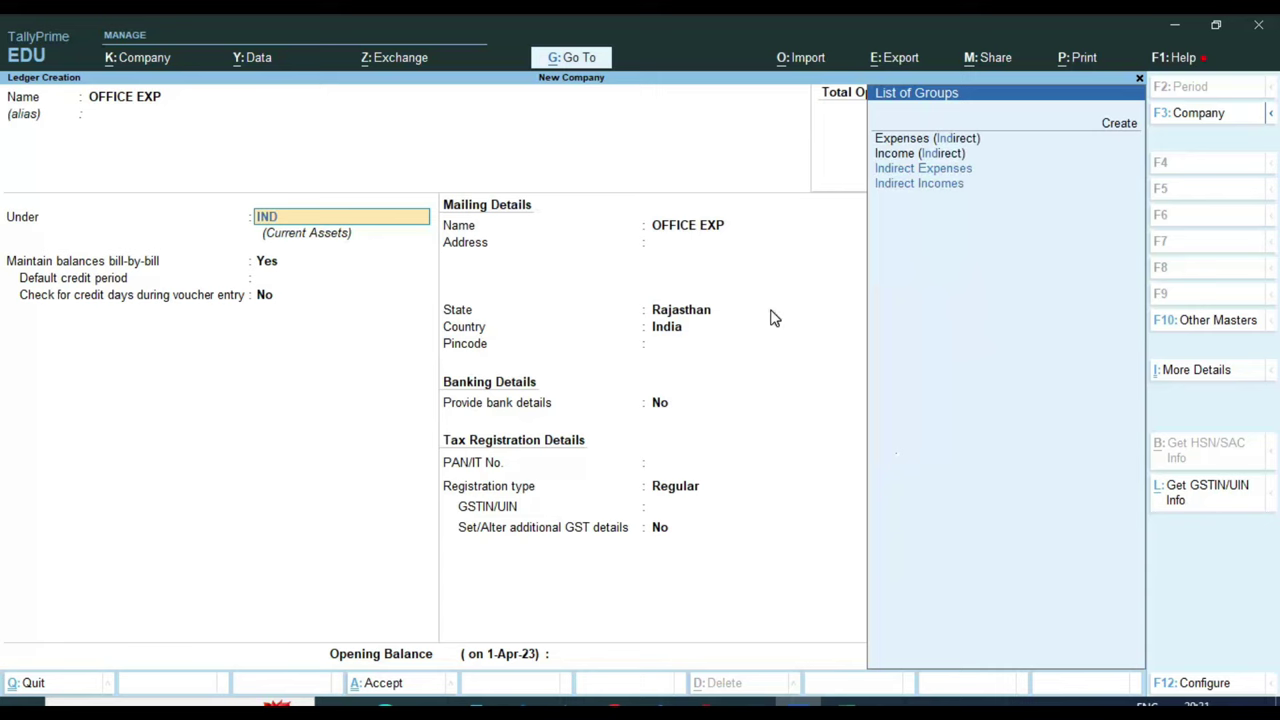
key(Down)
key(Down)
key(Return)
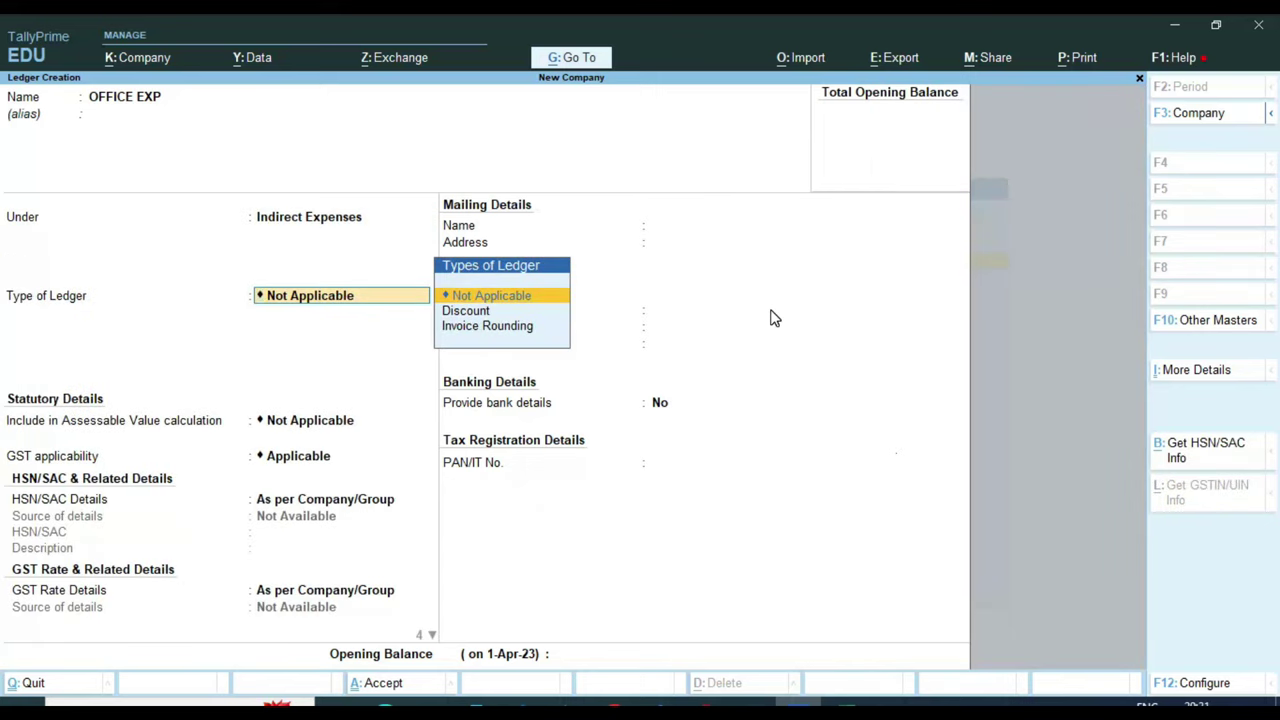
key(Return)
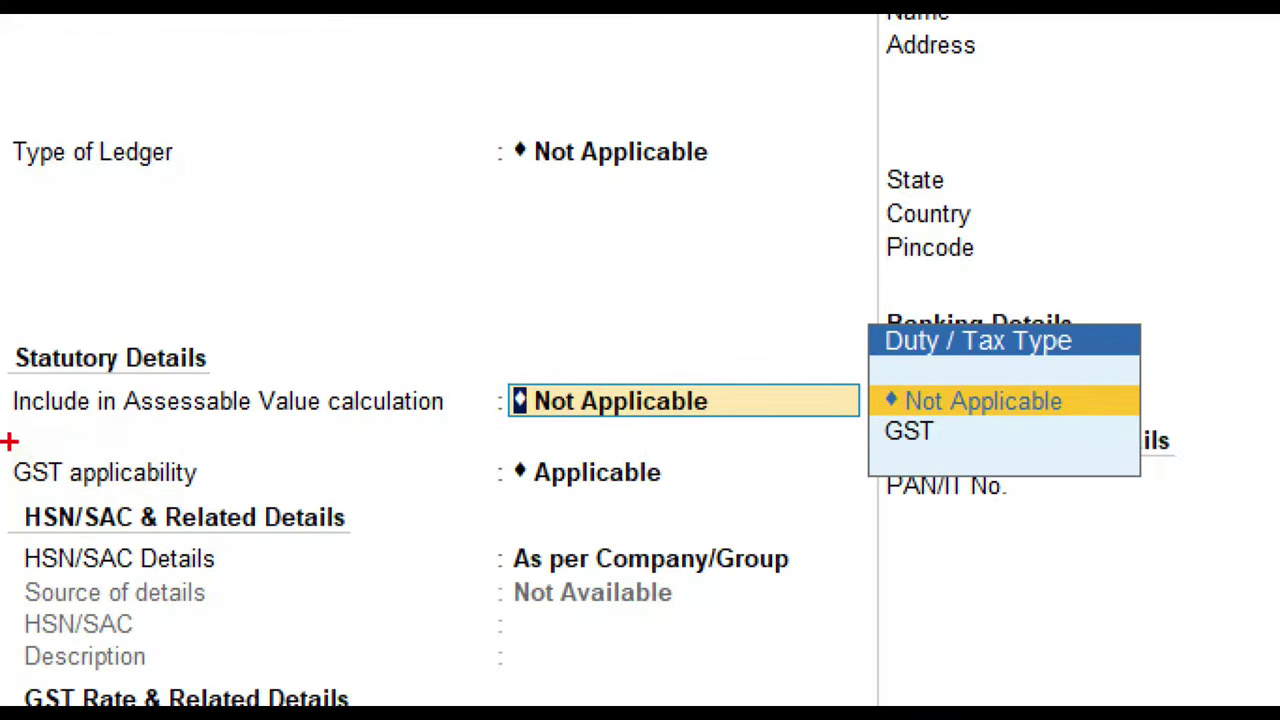
Keep GST applicability Applicable and assessable value Not Applicable, then save the ledger
mouse_move(3, 445)
mouse_down()
mouse_move(415, 513)
mouse_move(777, 472)
mouse_move(448, 440)
mouse_move(4, 446)
mouse_up()
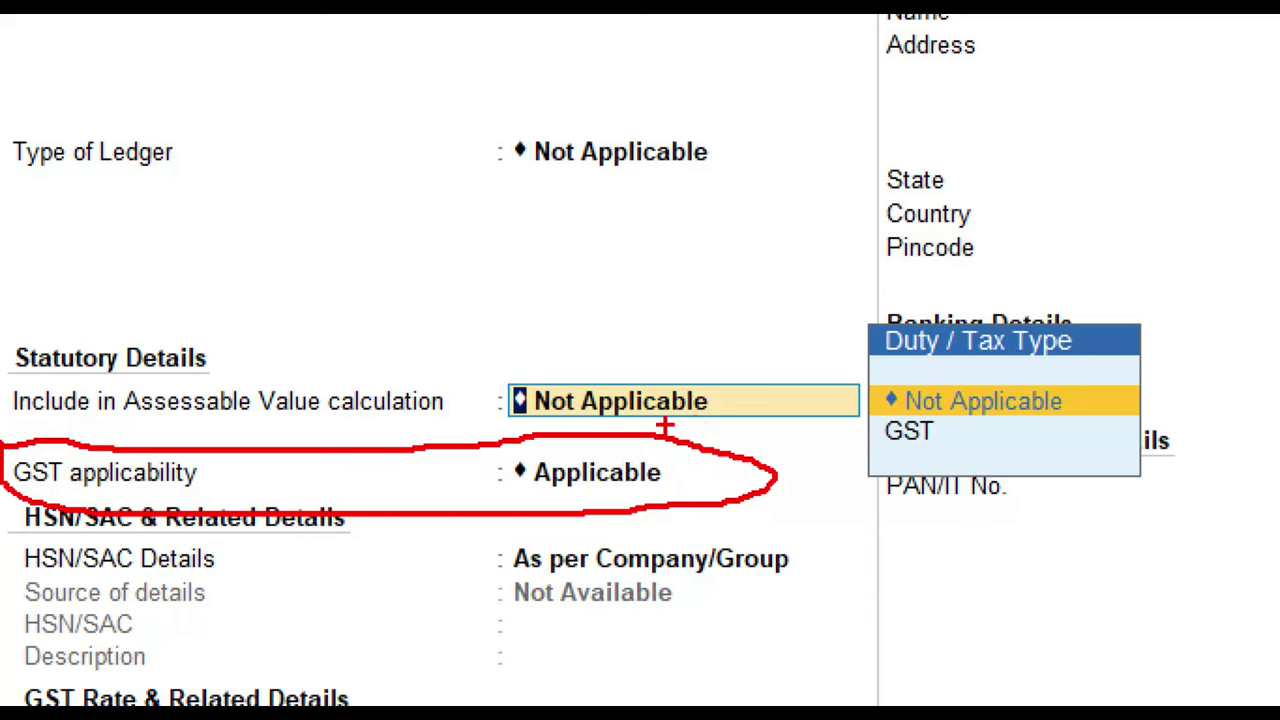
mouse_move(451, 449)
mouse_down()
mouse_move(498, 525)
mouse_move(755, 468)
mouse_move(448, 470)
mouse_move(428, 503)
mouse_up()
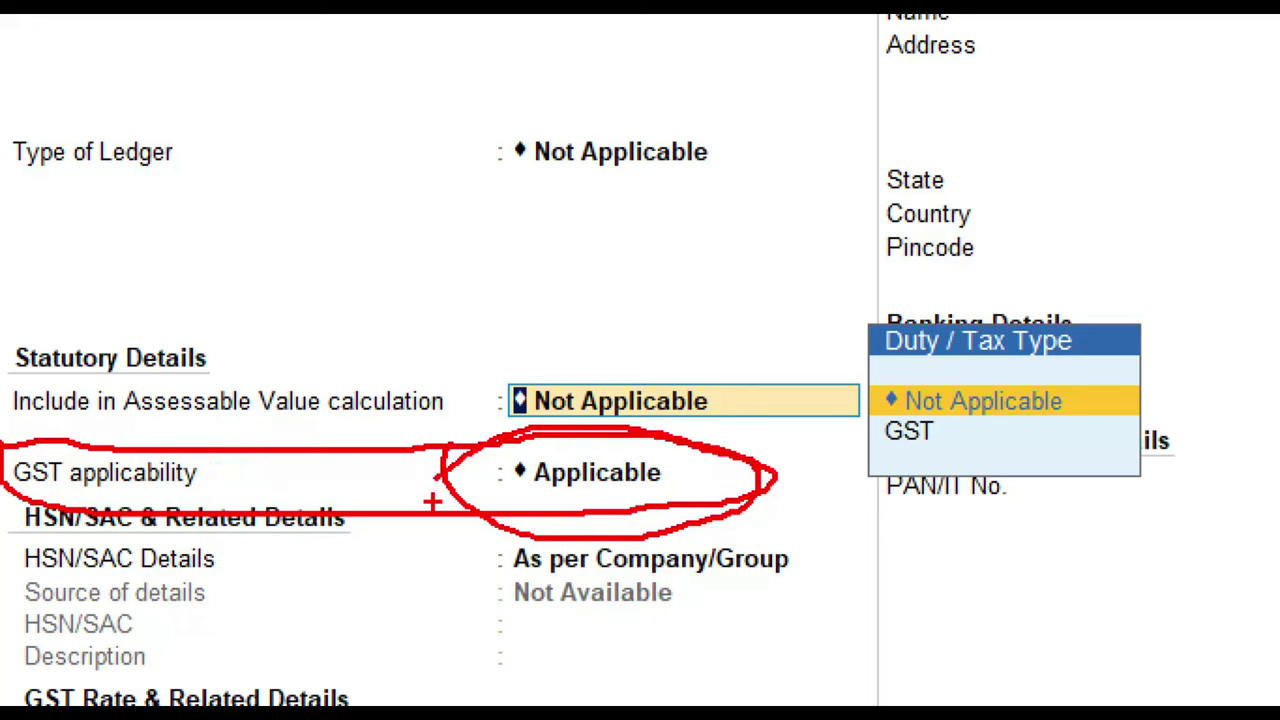
key(Escape)
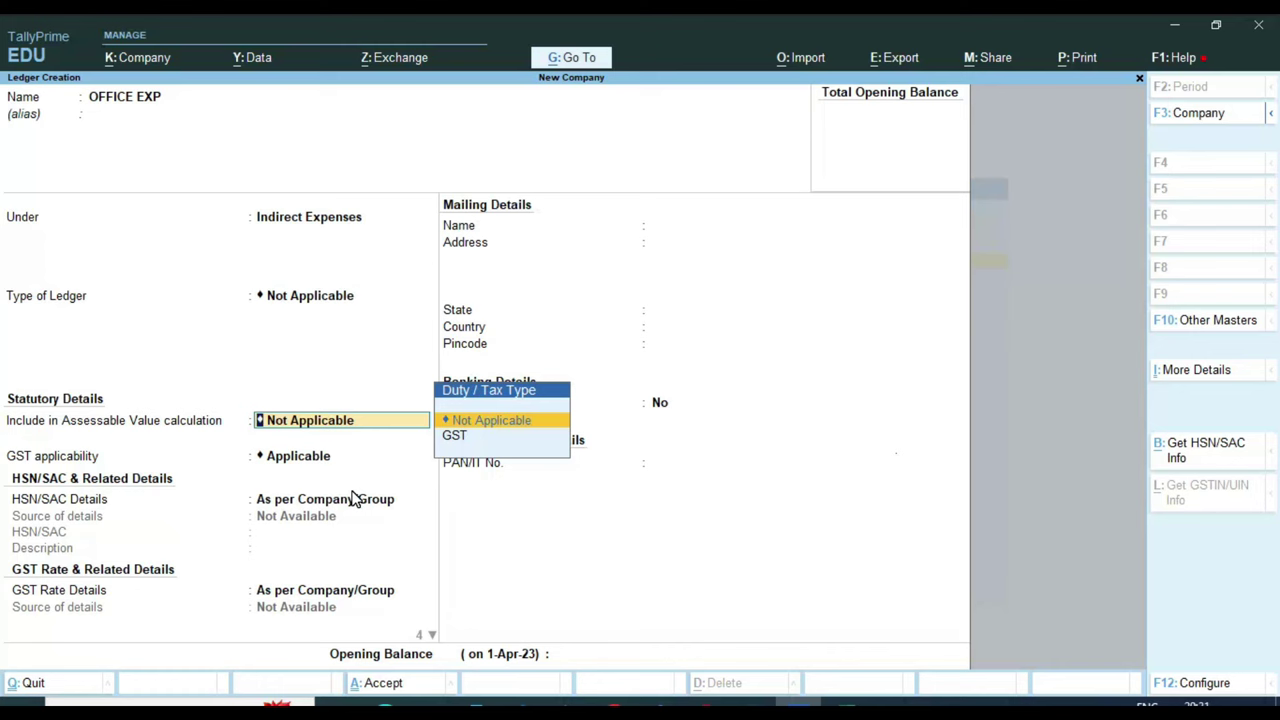
key(Return)
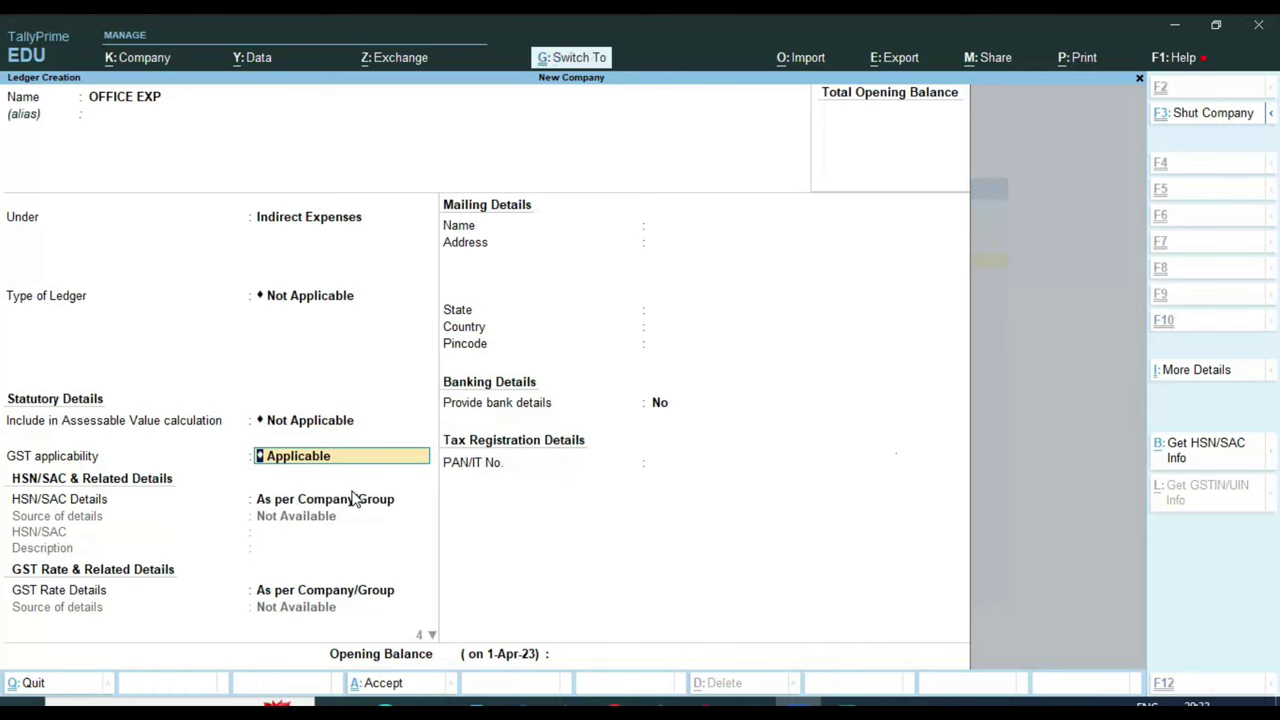
key(ctrl+a)
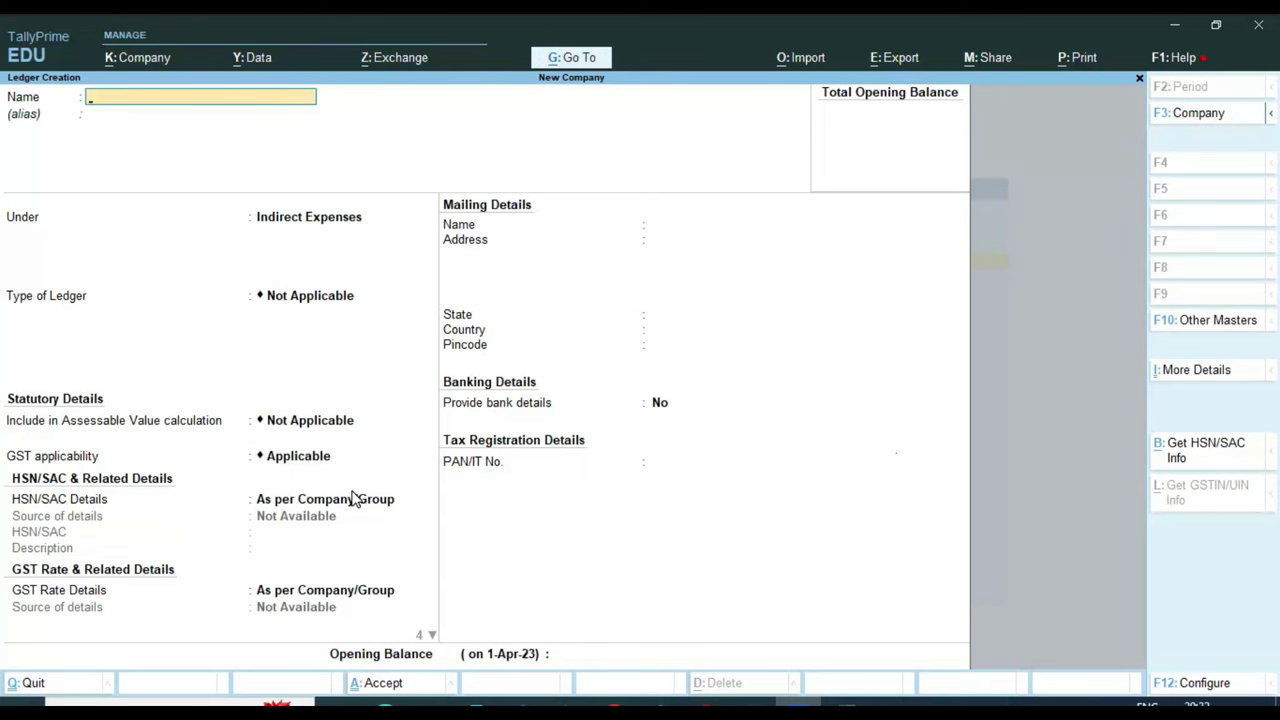
key(Escape)
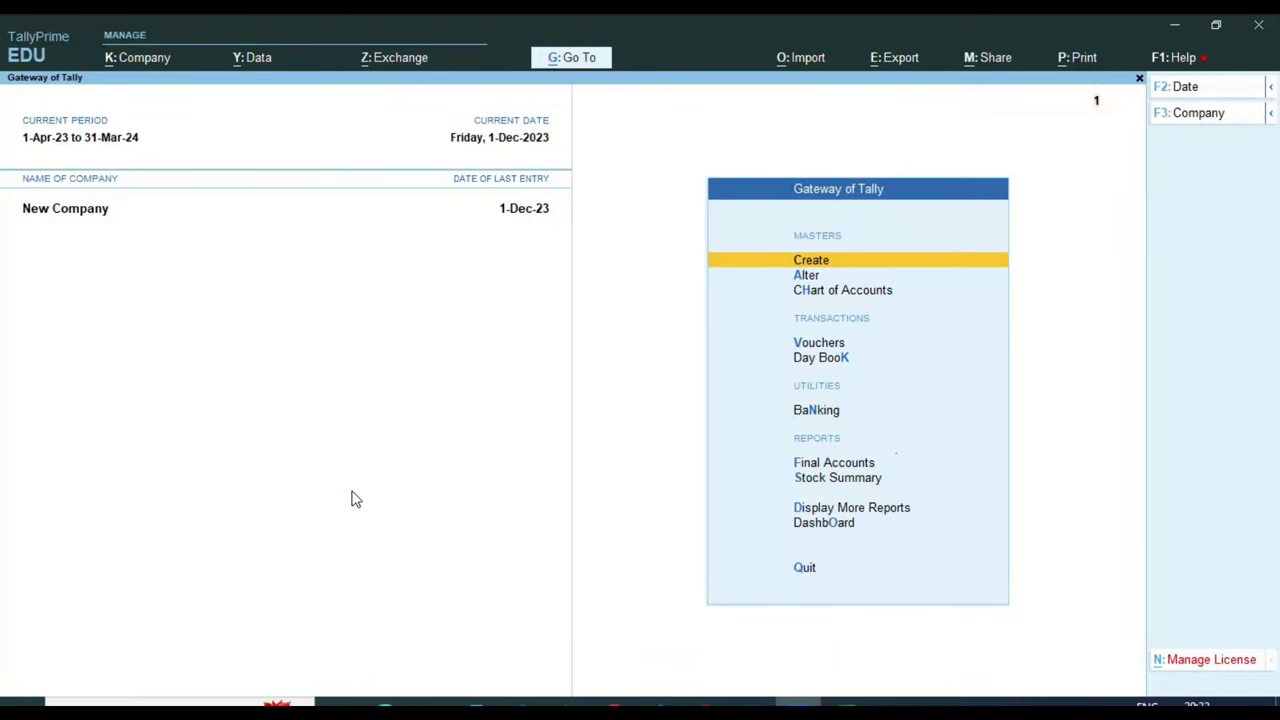
Record Payment voucher No. 1 debiting OFFICE EXP 100.00 against Cash
key(v)
key(F5)
key(Return)
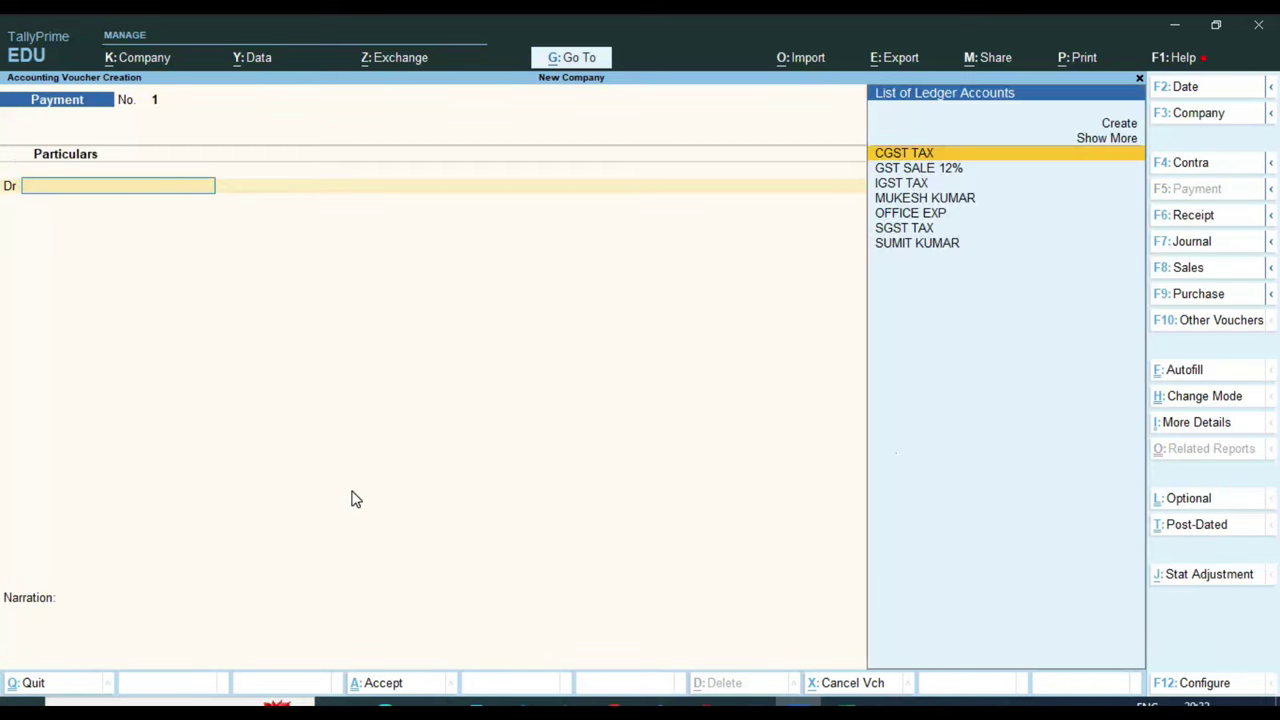
key(Down)
key(Down)
key(Down)
key(Down)
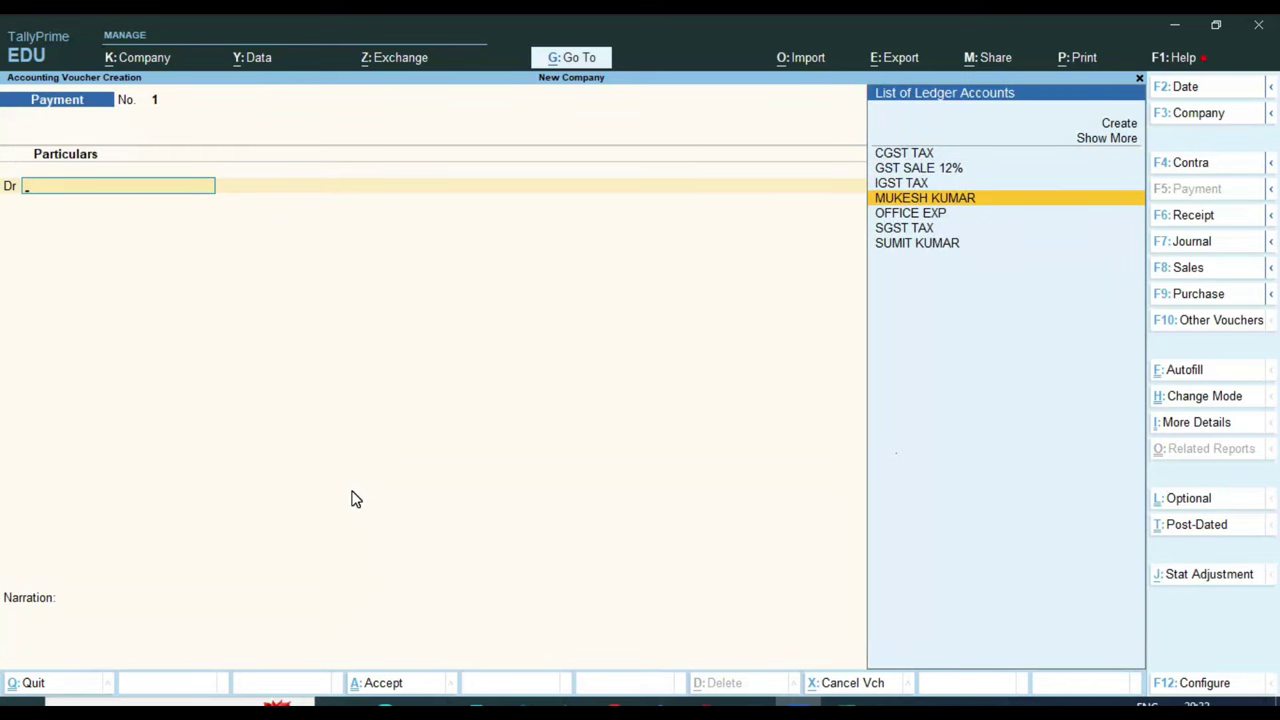
key(Return)
text(100)
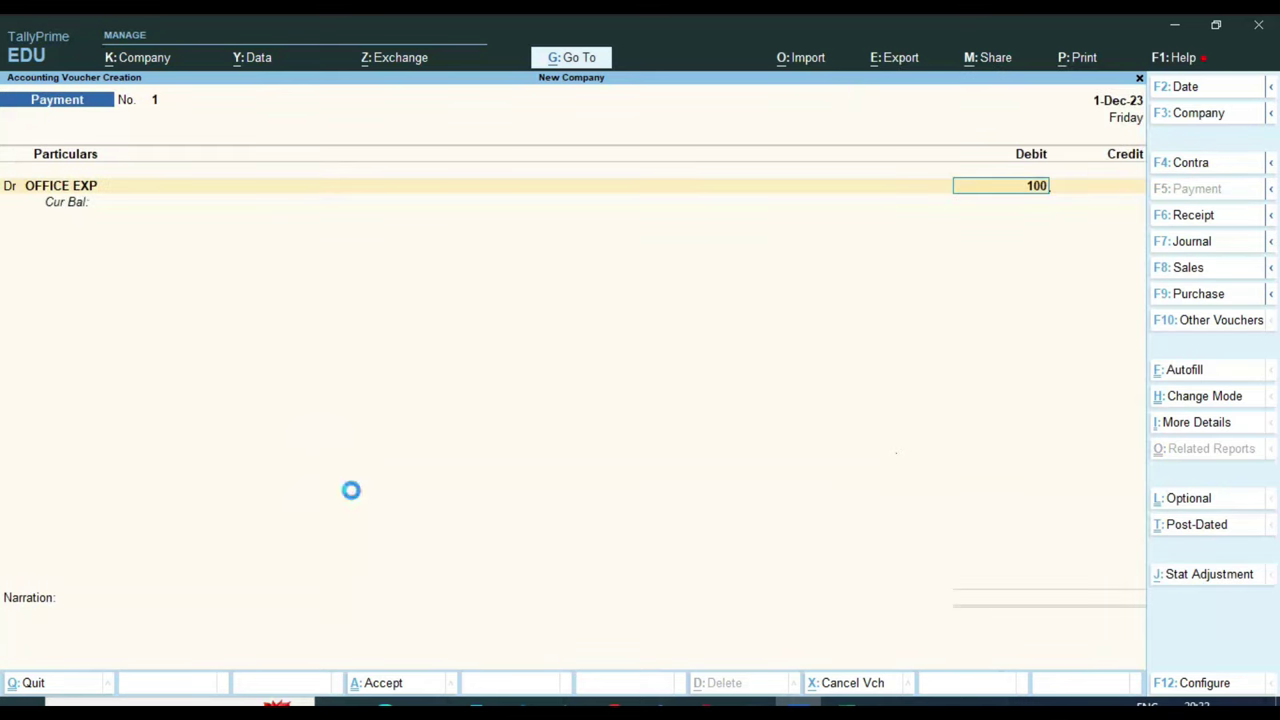
key(Return)
key(Return)
key(Return)
text(ca)
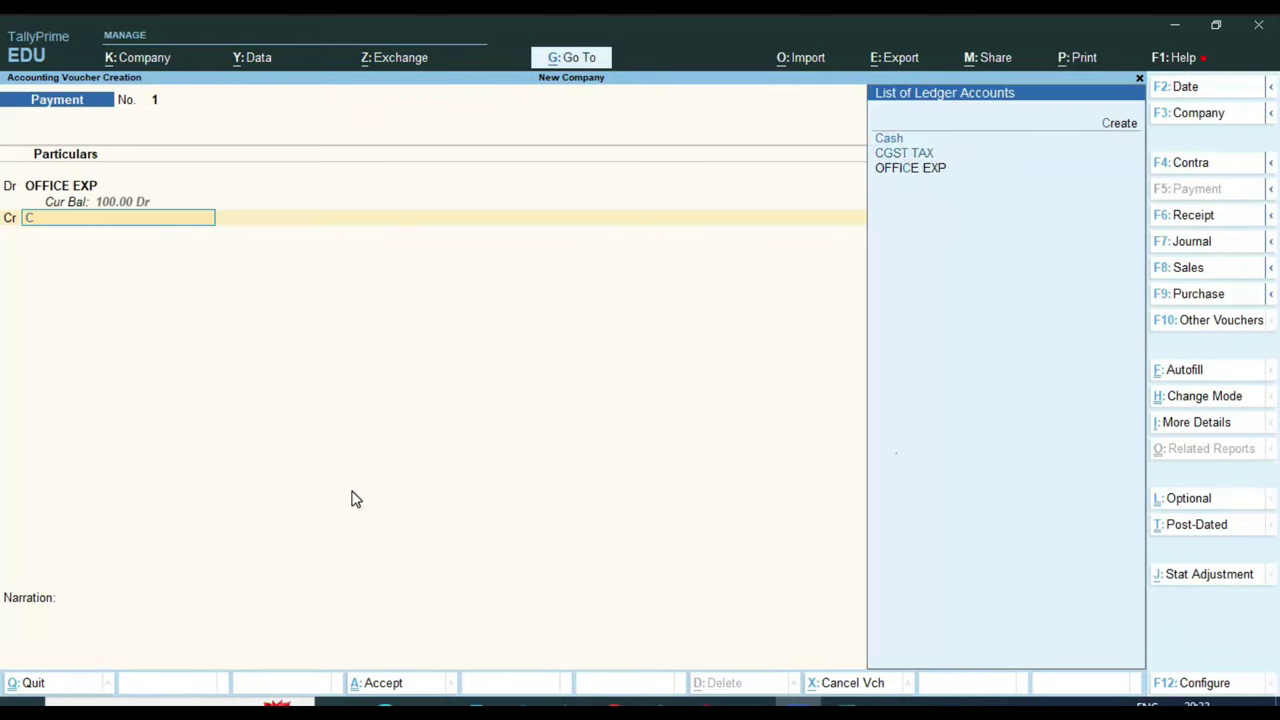
key(Return)
key(Return)
key(Return)
key(Return)
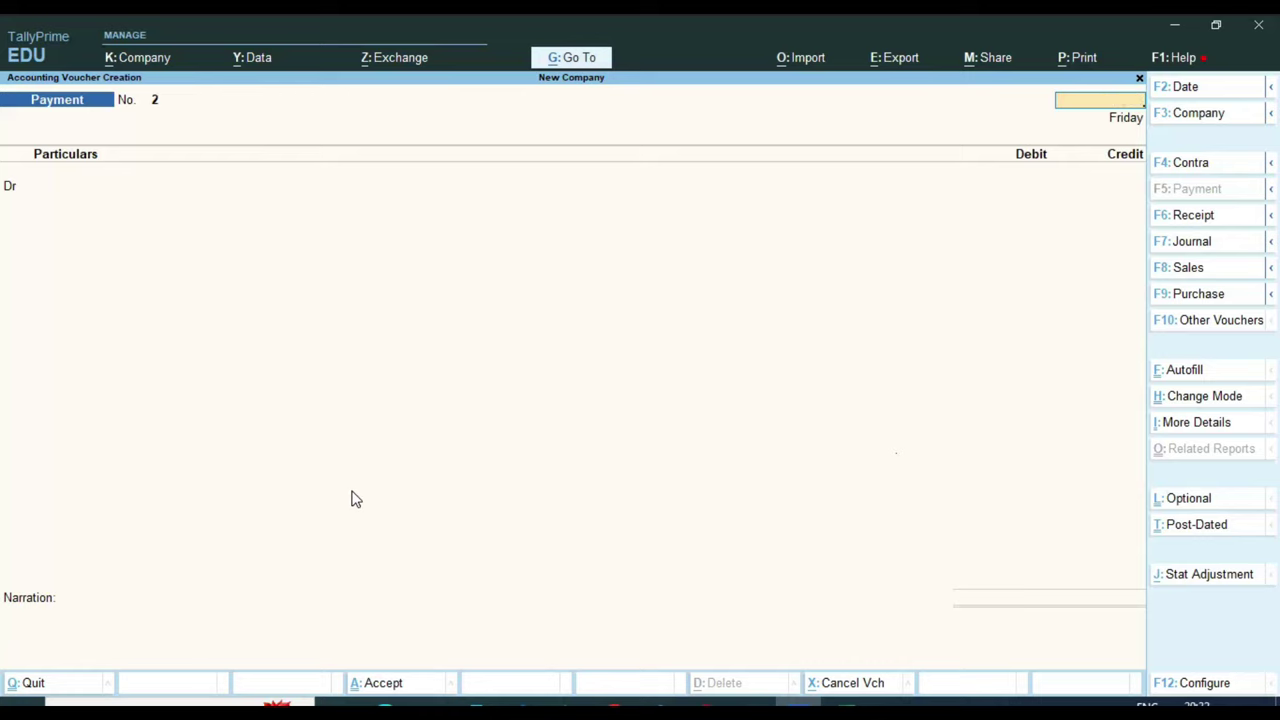
key(Escape)
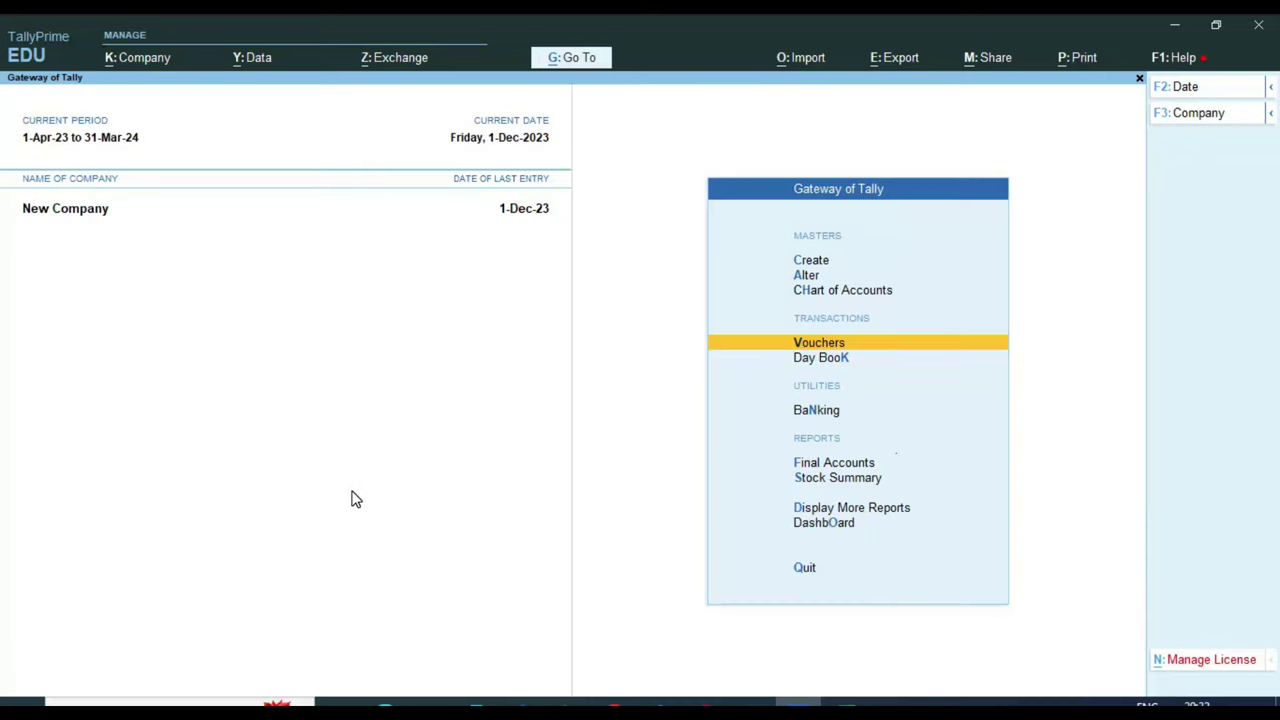
Open the GSTR-1 report under Display More Reports > GST Reports
key(Down)
key(Down)
key(Down)
key(Down)
key(Down)
key(Return)
key(Down)
key(Down)
key(Down)
key(Down)
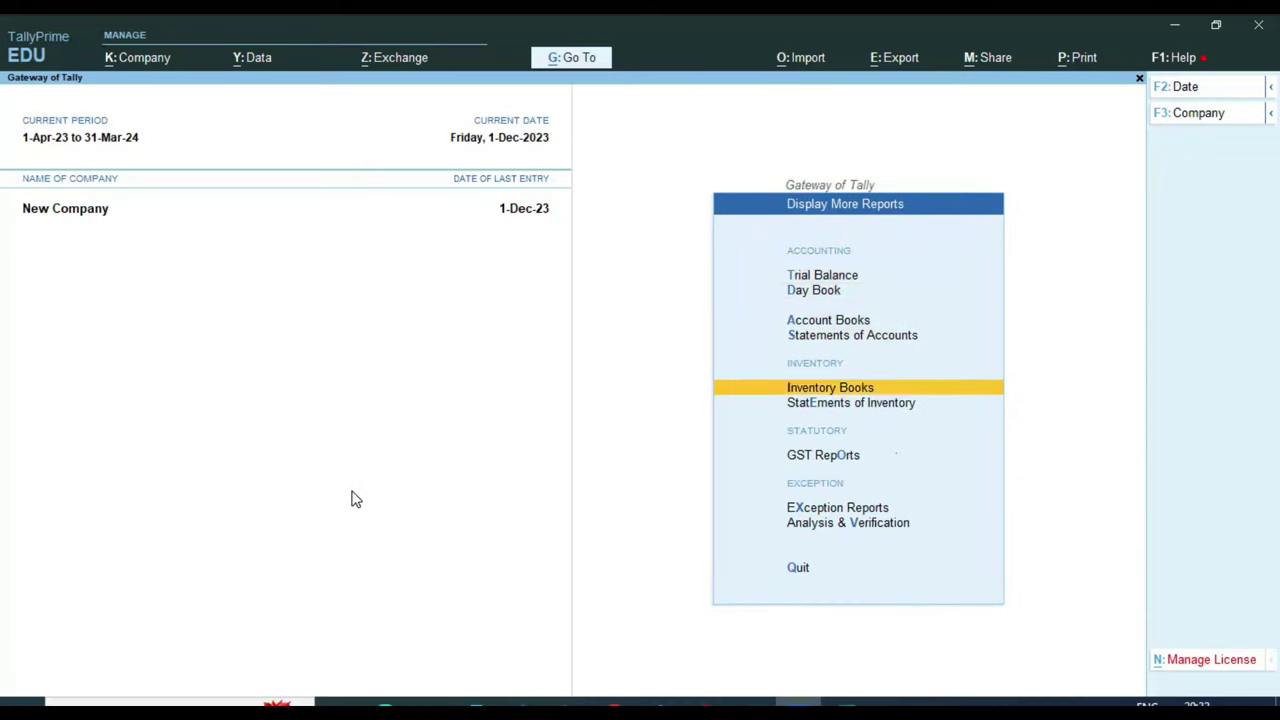
key(Down)
key(Down)
key(Return)
key(Down)
key(Return)
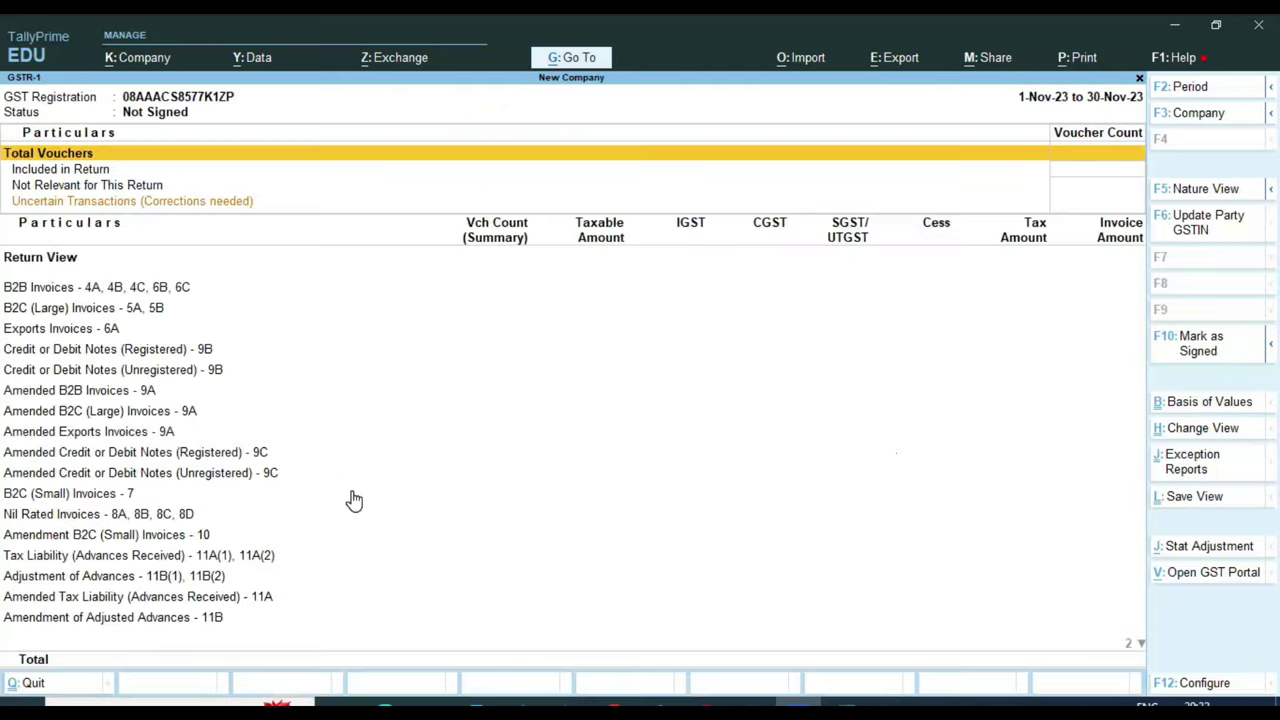
Set the period 1-4-23 to 1-12-23 and confirm the payment counts as Not Relevant
key(F2)
text(1-4-23)
key(Return)
text(1-12-23)
key(Return)
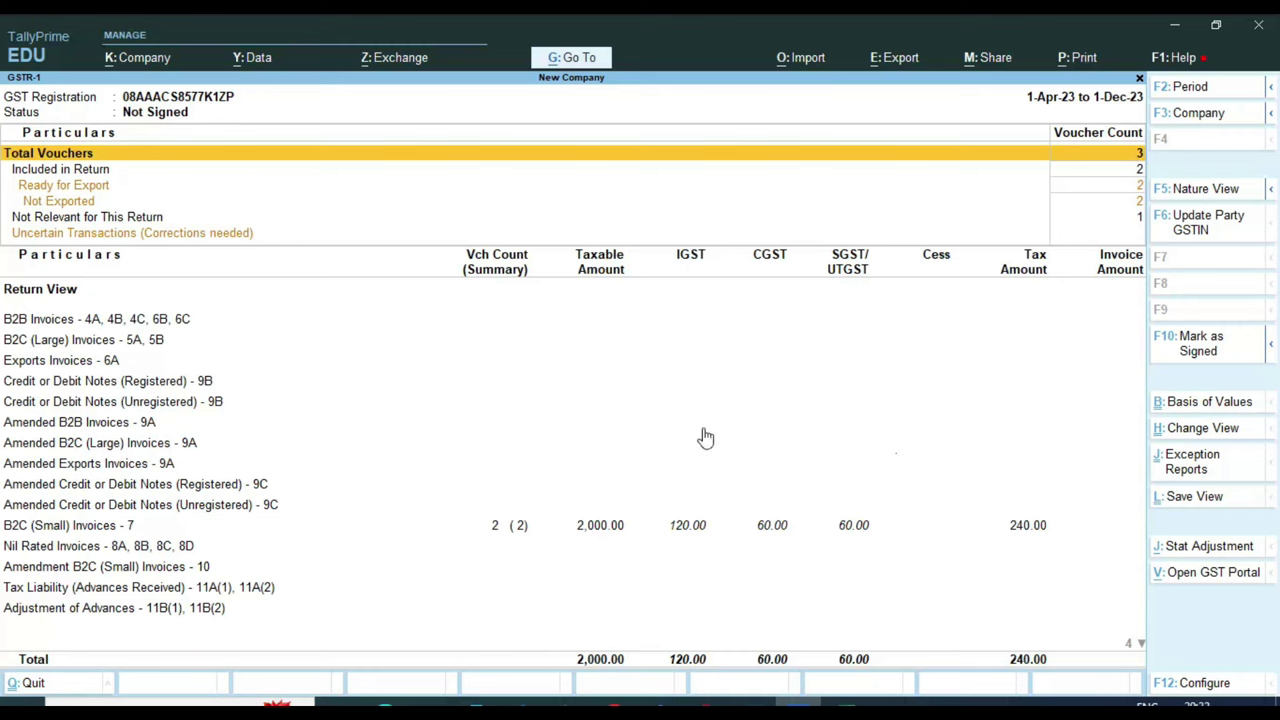
click(1115, 217)
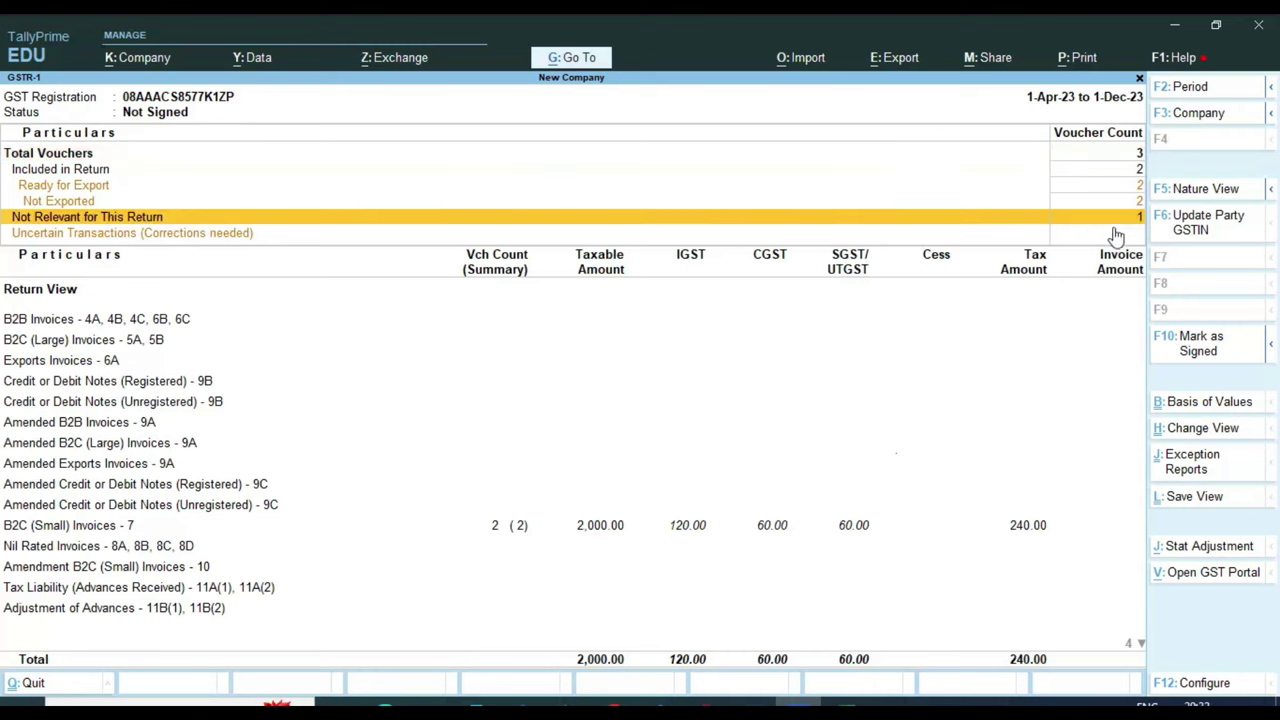
key(Down)
key(Down)
key(Down)
key(Down)
key(Down)
key(Down)
key(Down)
key(Down)
key(Down)
key(Down)
key(Down)
key(Down)
key(Down)
key(Down)
key(Down)
key(Down)
key(Down)
key(Down)
key(Down)
key(Down)
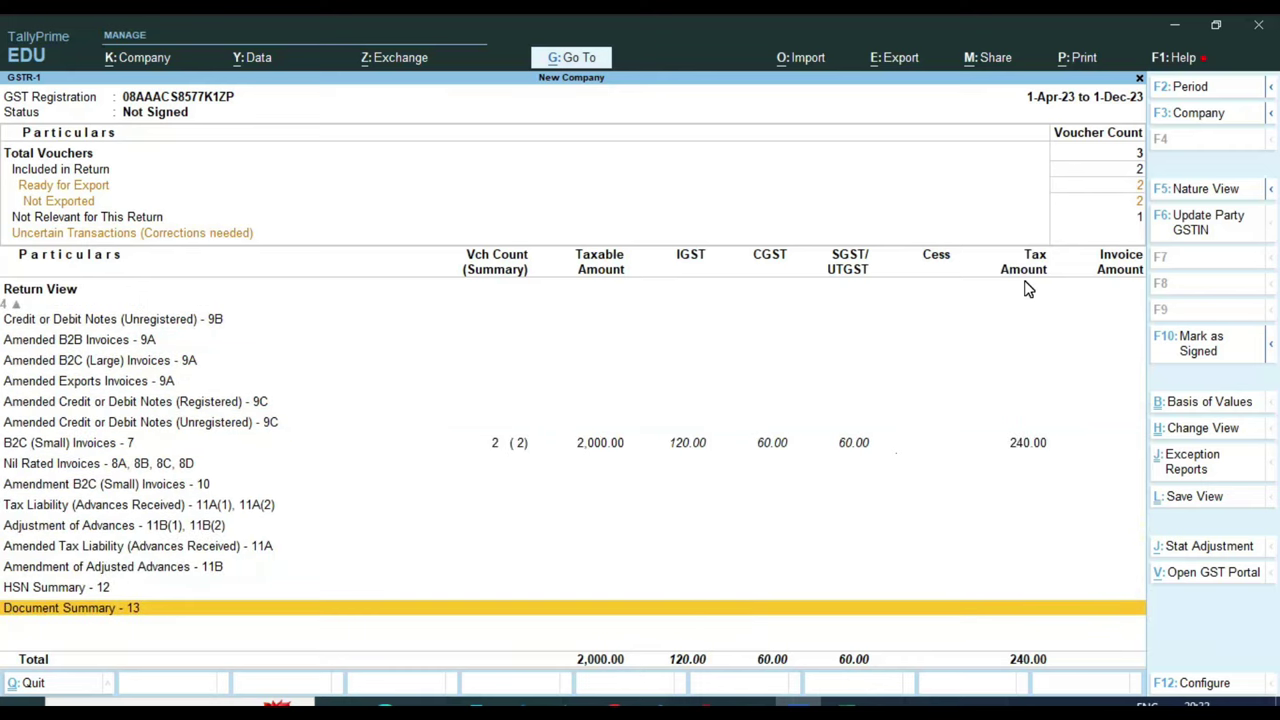
key(Escape)
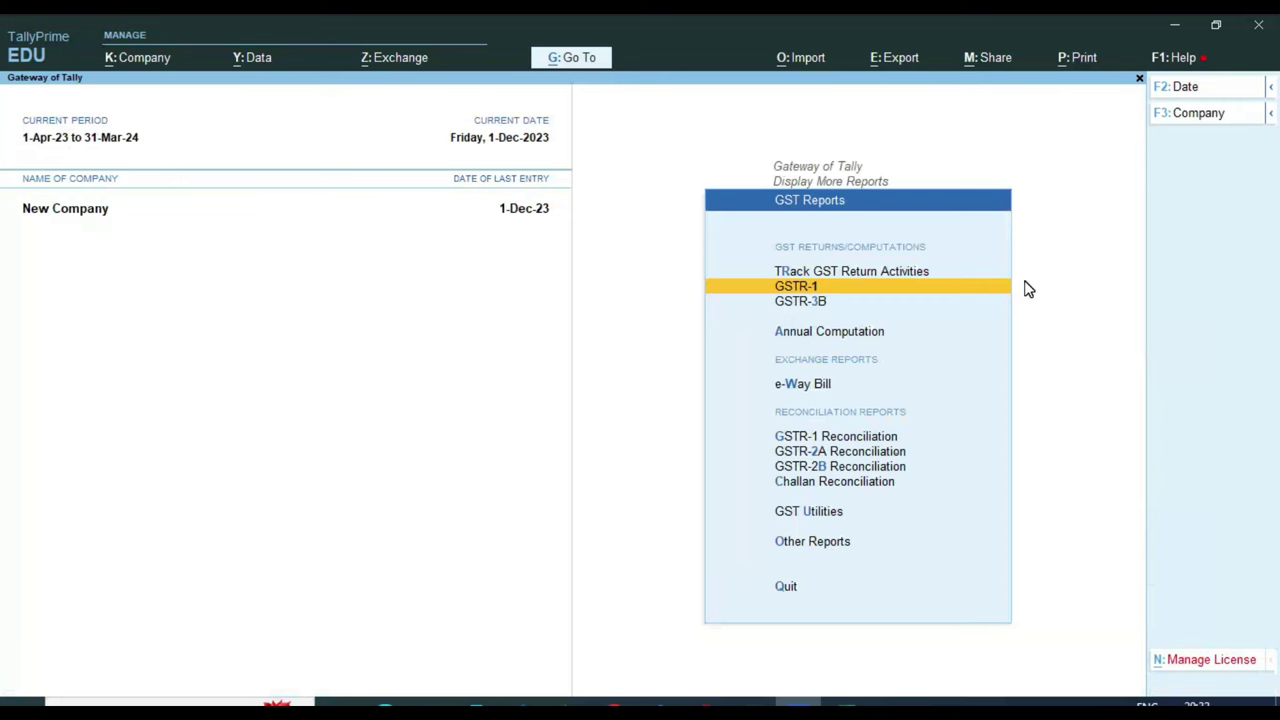
Go back to the Gateway and bring up the OFFICE EXP ledger for alteration
key(Escape)
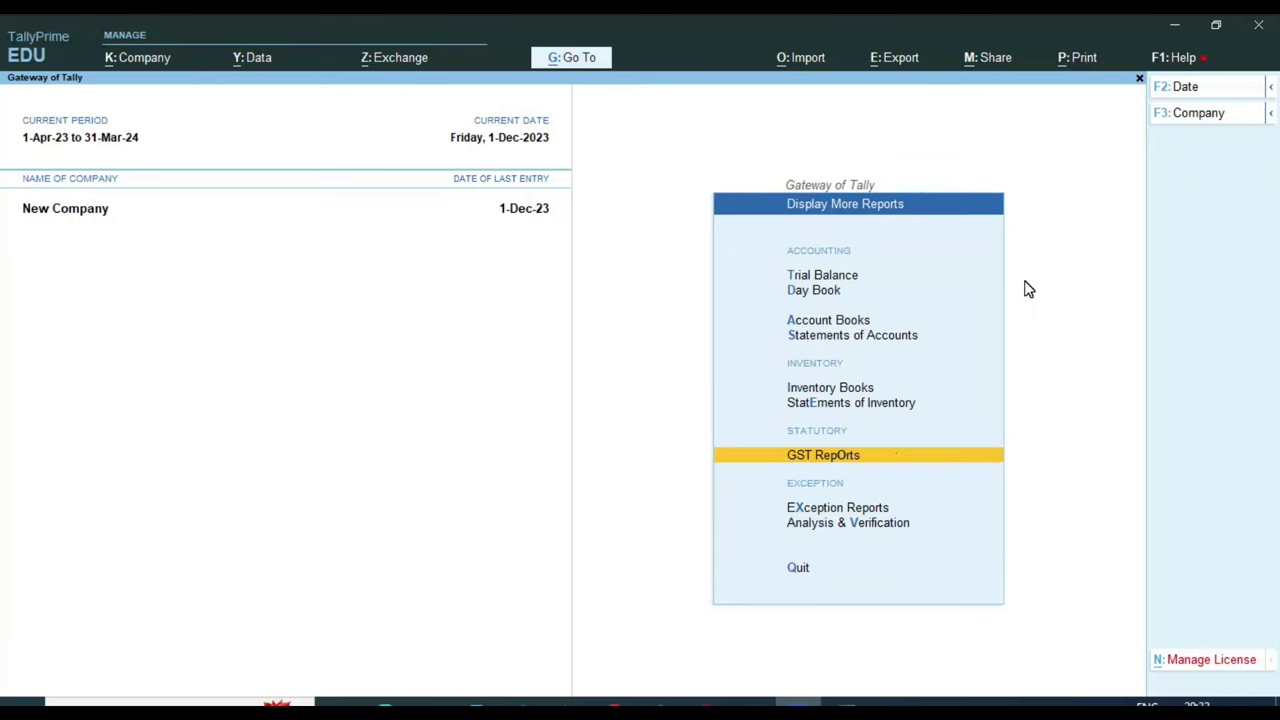
key(Escape)
key(Up)
key(Up)
key(Up)
key(Up)
key(Up)
key(Up)
key(Up)
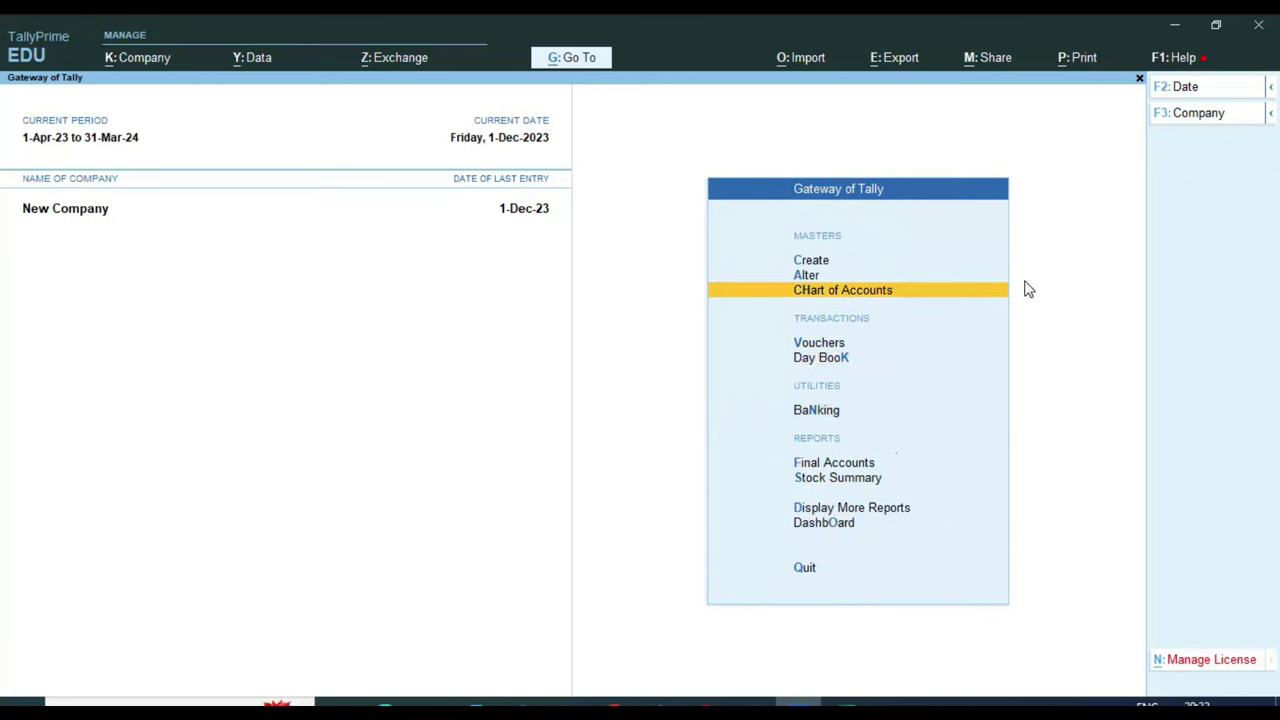
key(Return)
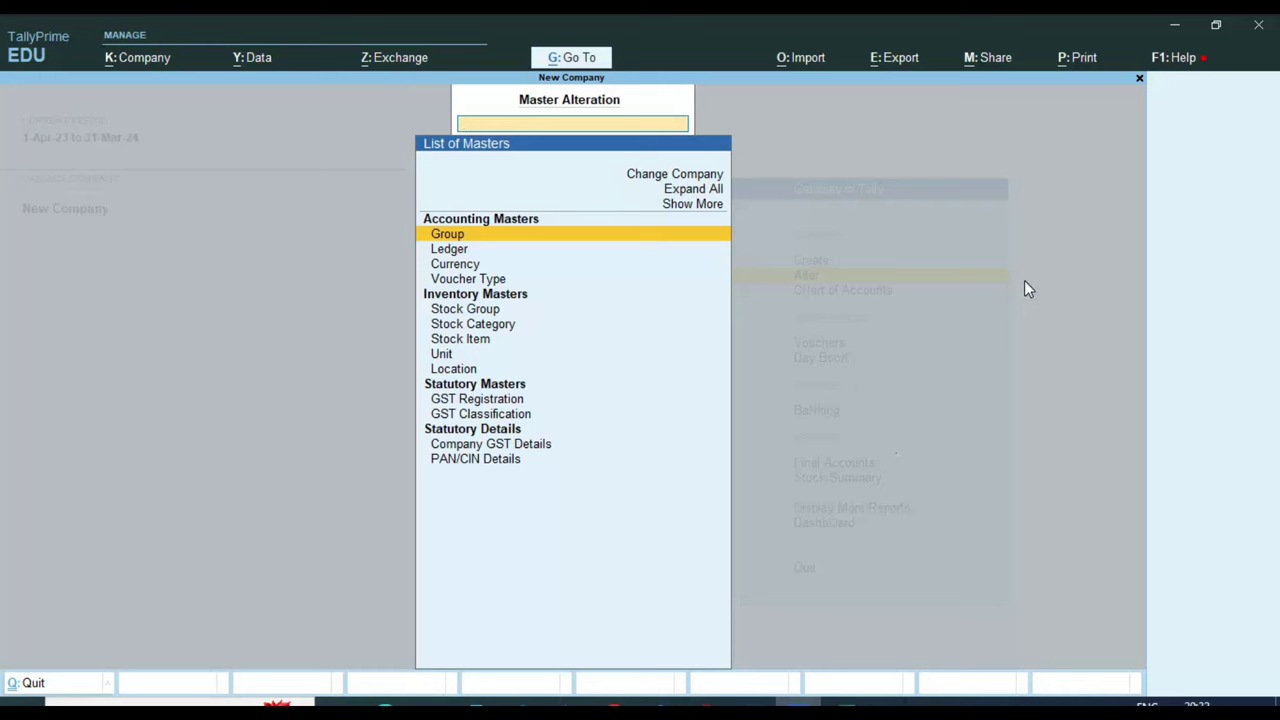
key(Down)
key(Return)
key(Down)
key(Down)
key(Down)
key(Down)
key(Down)
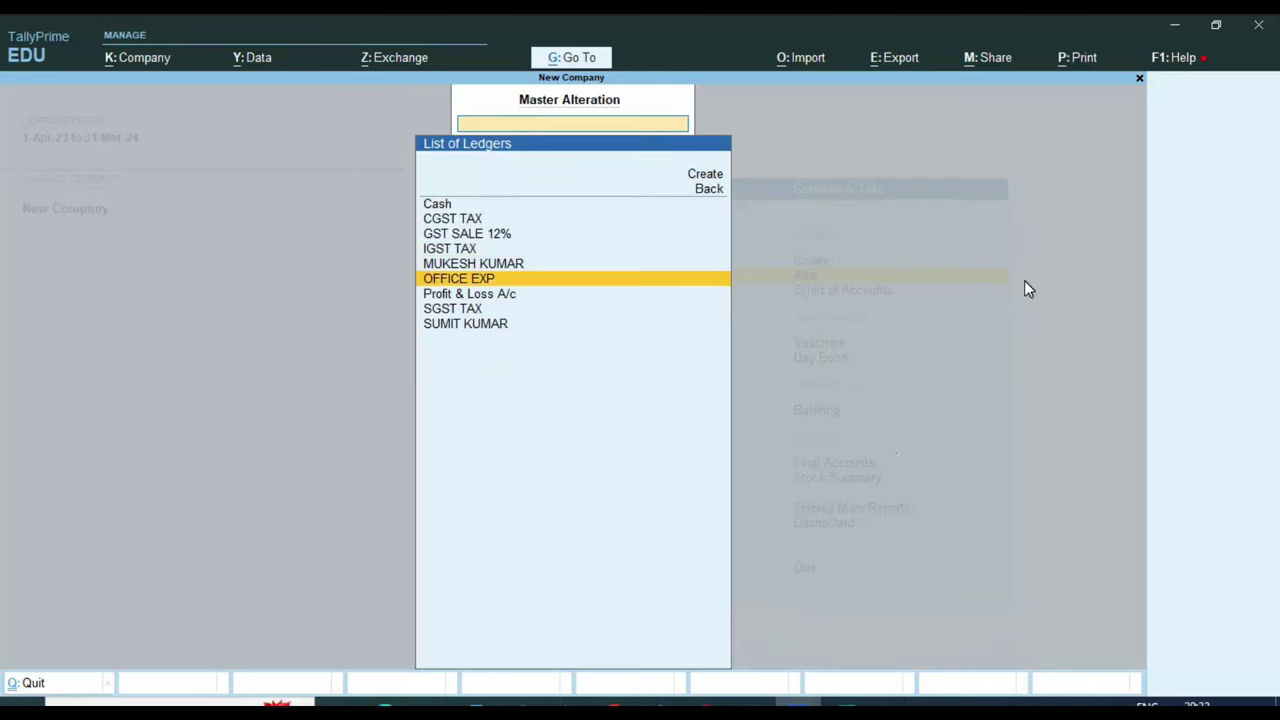
key(Return)
Set OFFICE EXP's GST applicability to Not Applicable and save the ledger
key(Return)
key(Return)
key(Return)
key(Return)
key(Return)
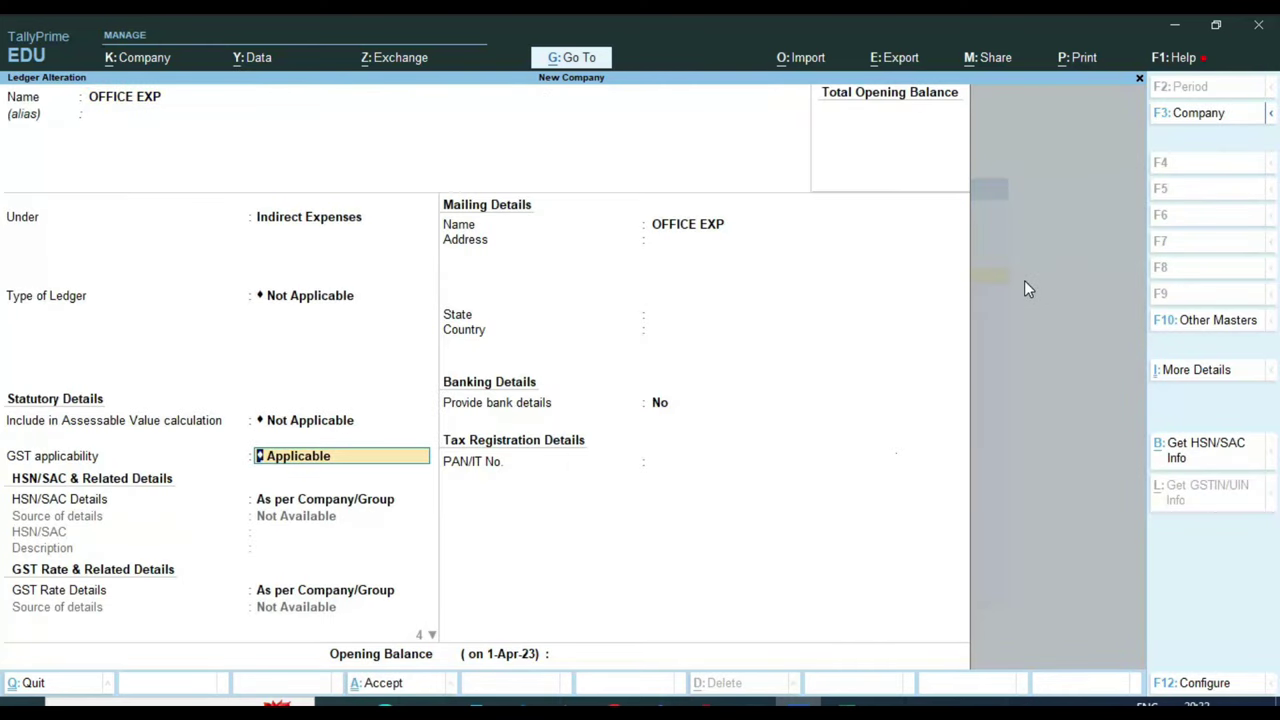
key(Down)
key(Return)
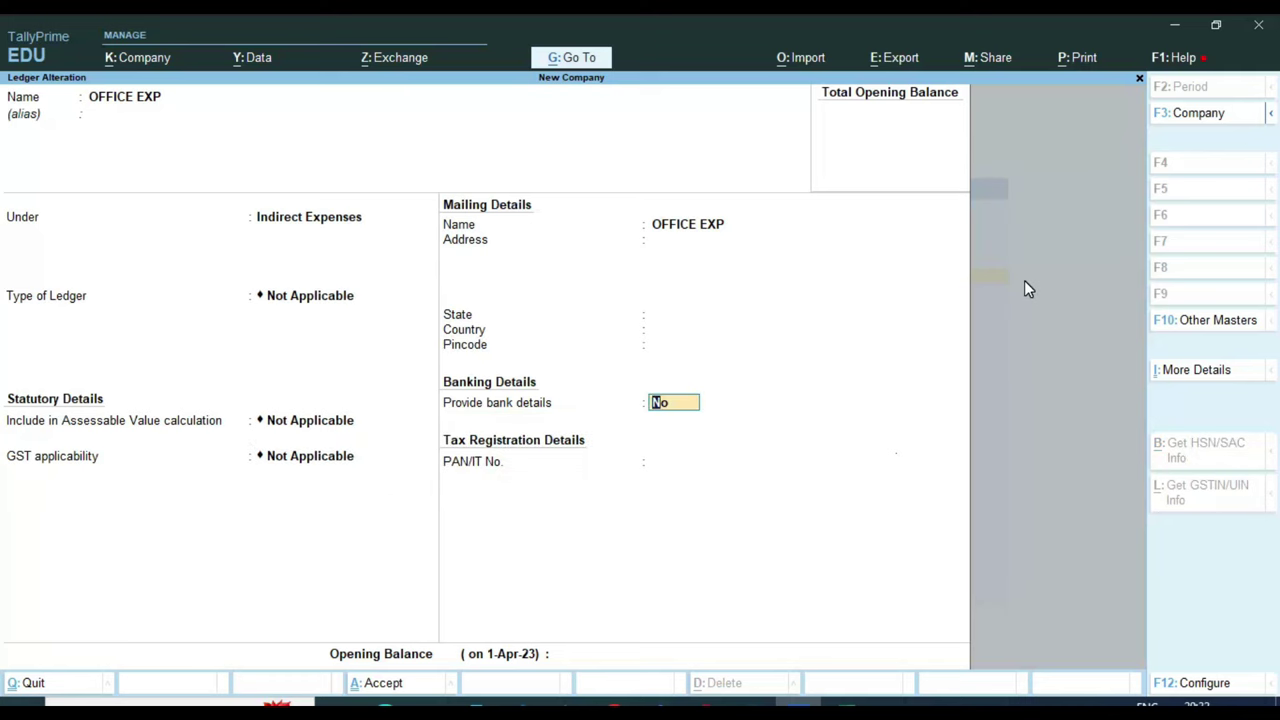
key(Return)
key(Return)
key(y)
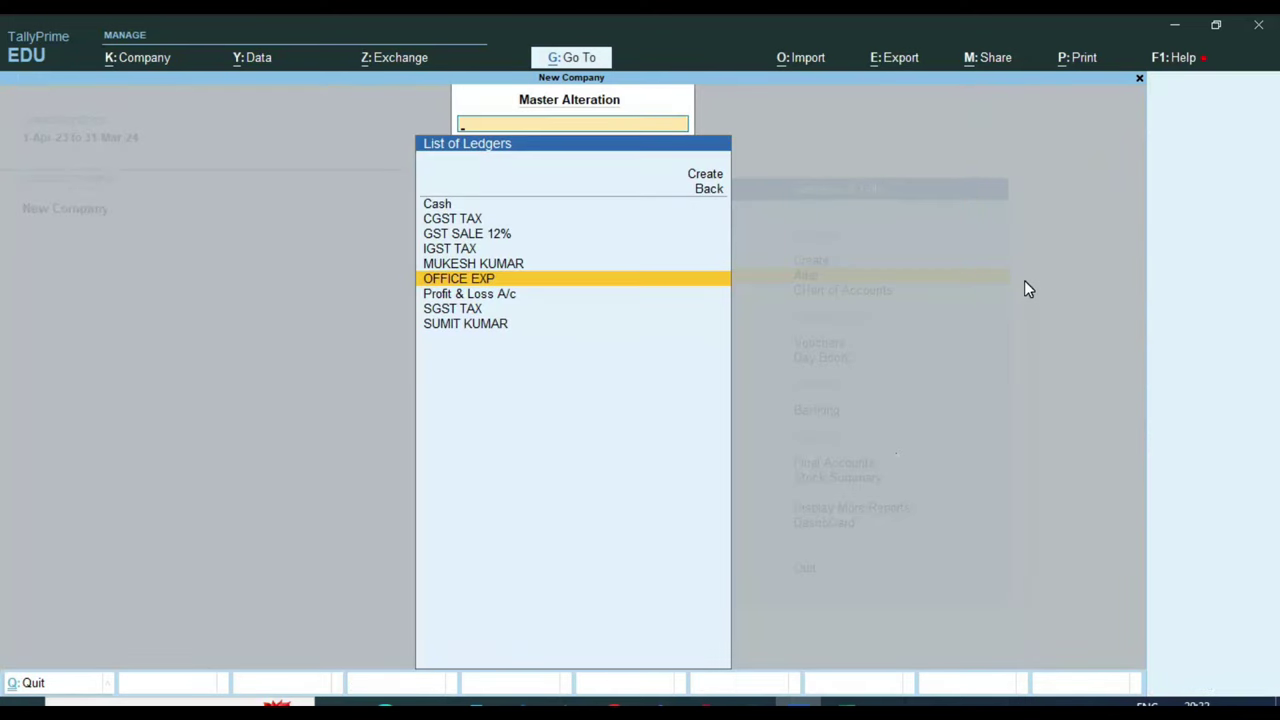
Start a Purchase voucher with supplier invoice number 6957 and accept the date
key(Escape)
key(Up)
key(v)
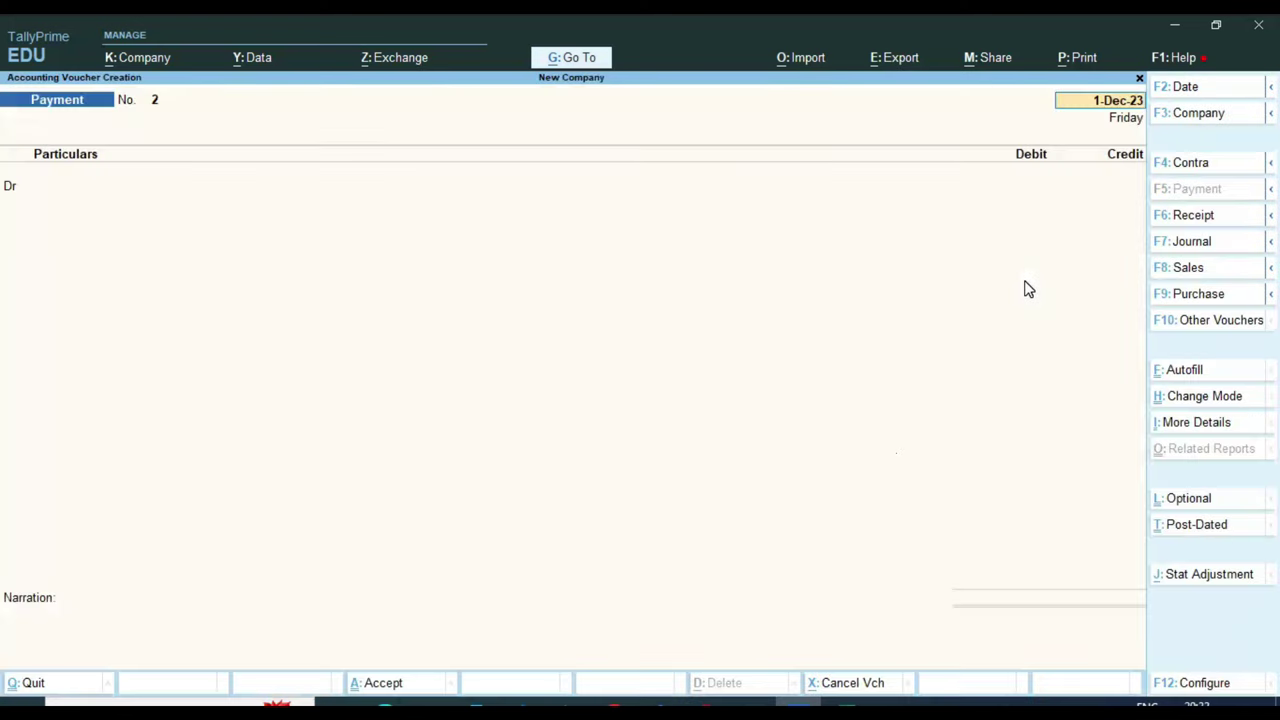
key(F9)
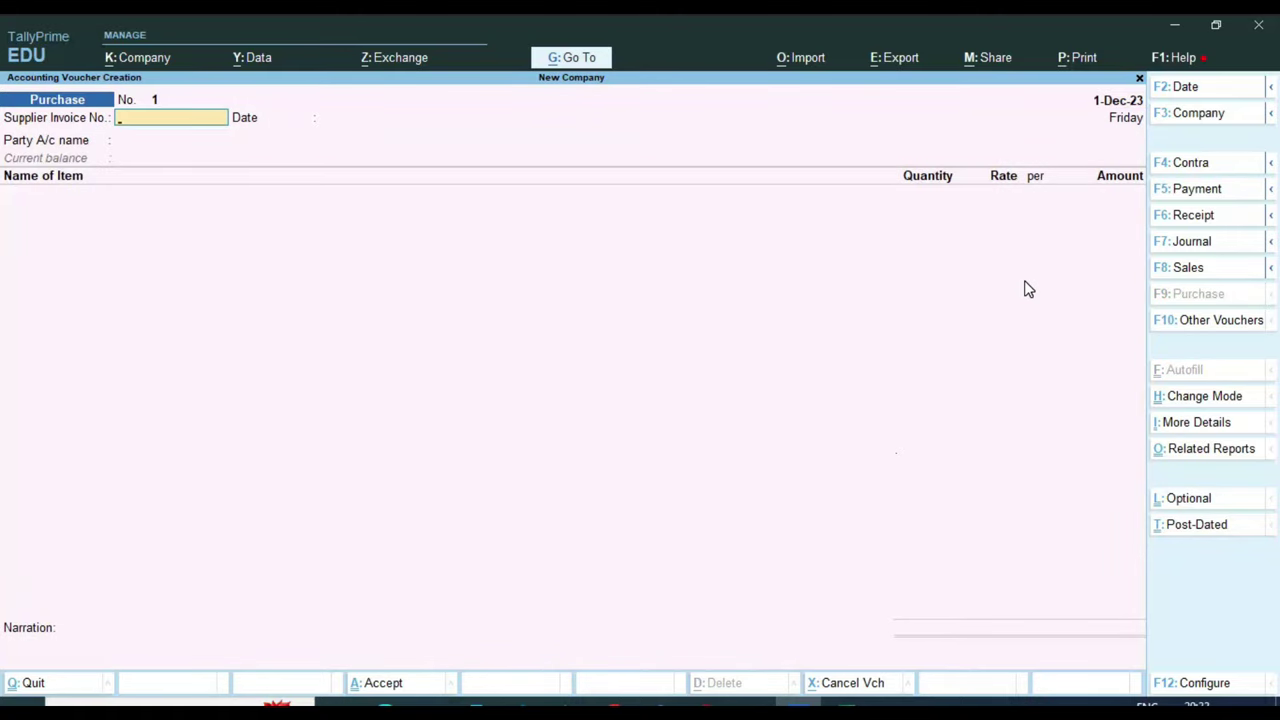
text(6957)
key(Return)
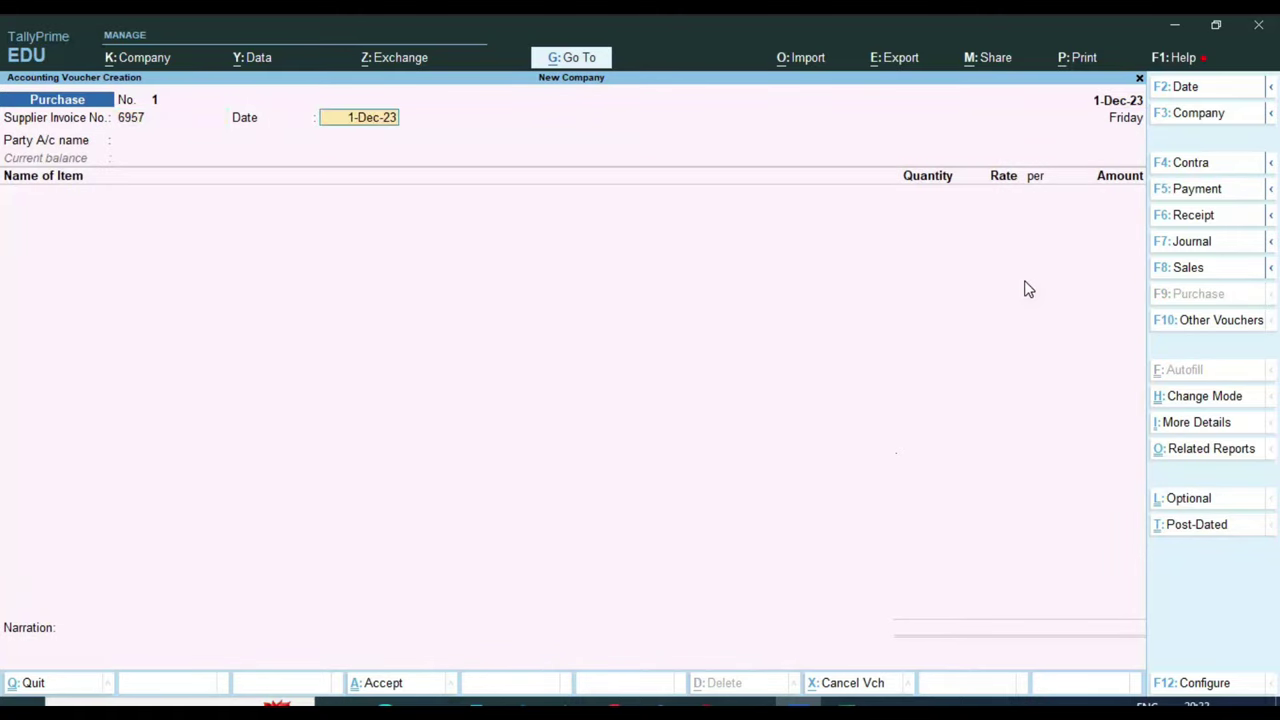
key(Return)
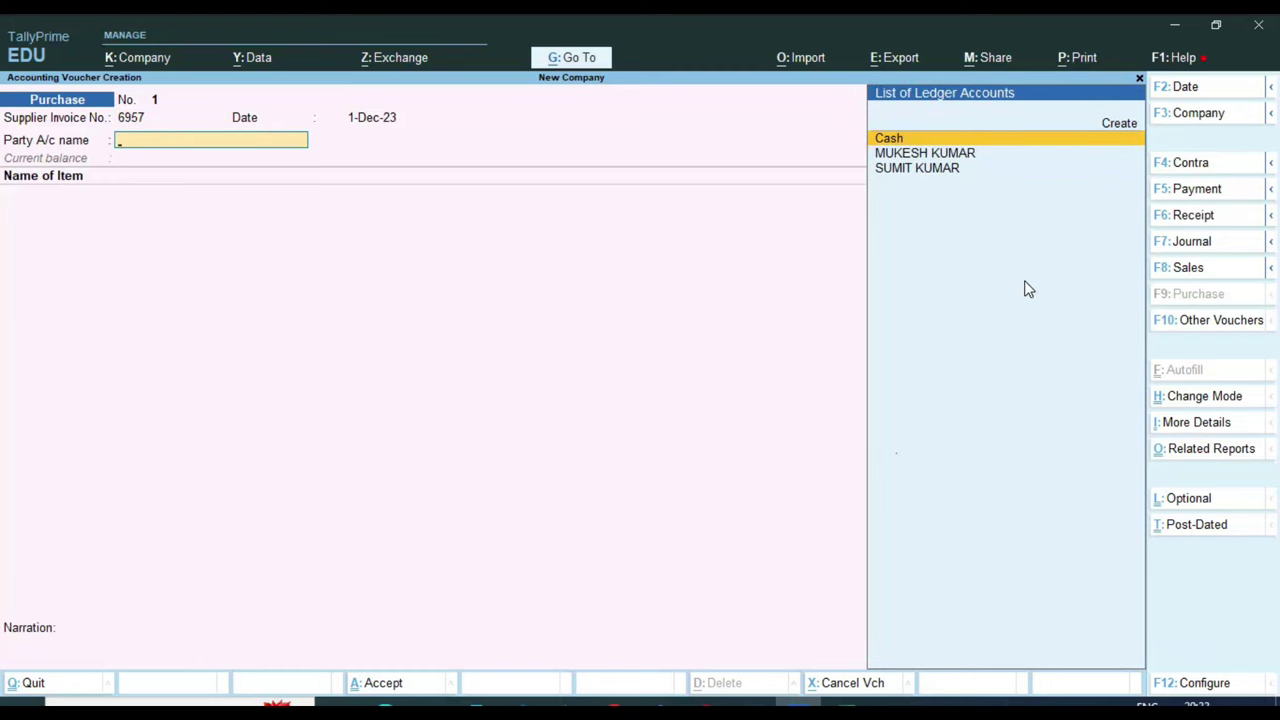
Create a new party ledger ABC COMPANY under the Sundry Creditors group
key(alt+c)
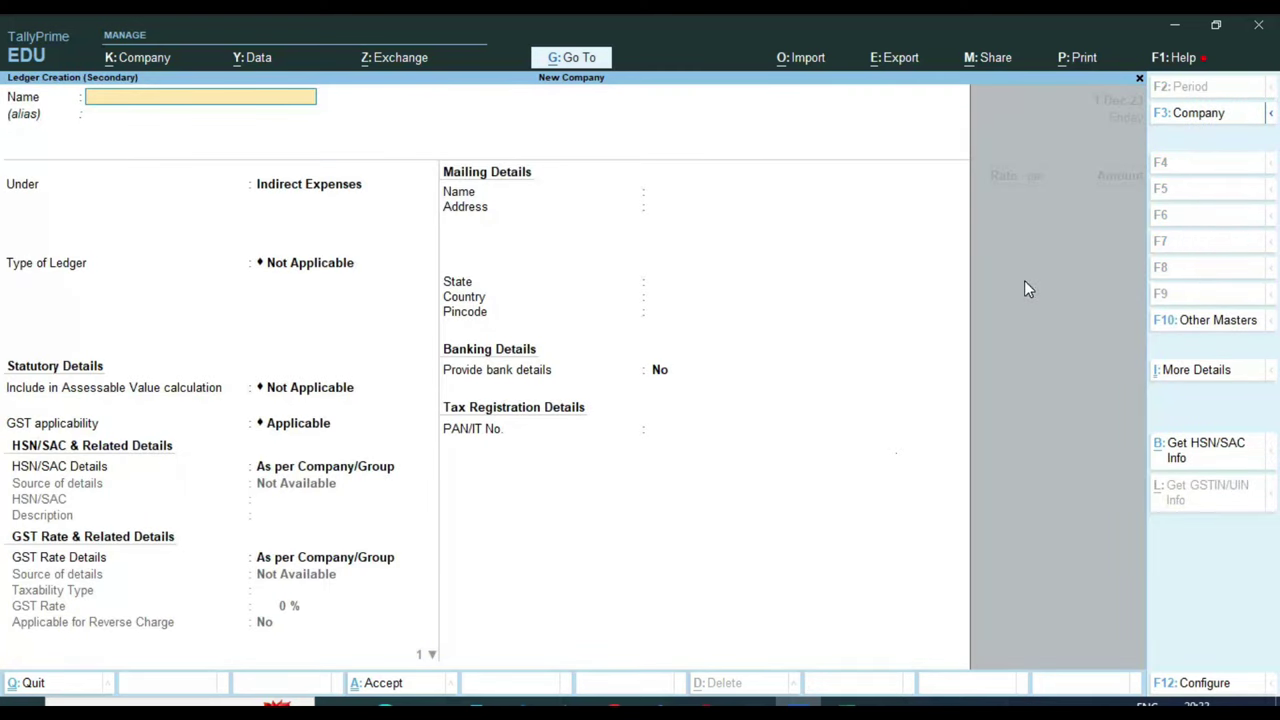
text(ABC COMPANY)
key(Return)
key(Return)
text(SUND)
key(Return)
key(Return)
key(Return)
key(Return)
key(Return)
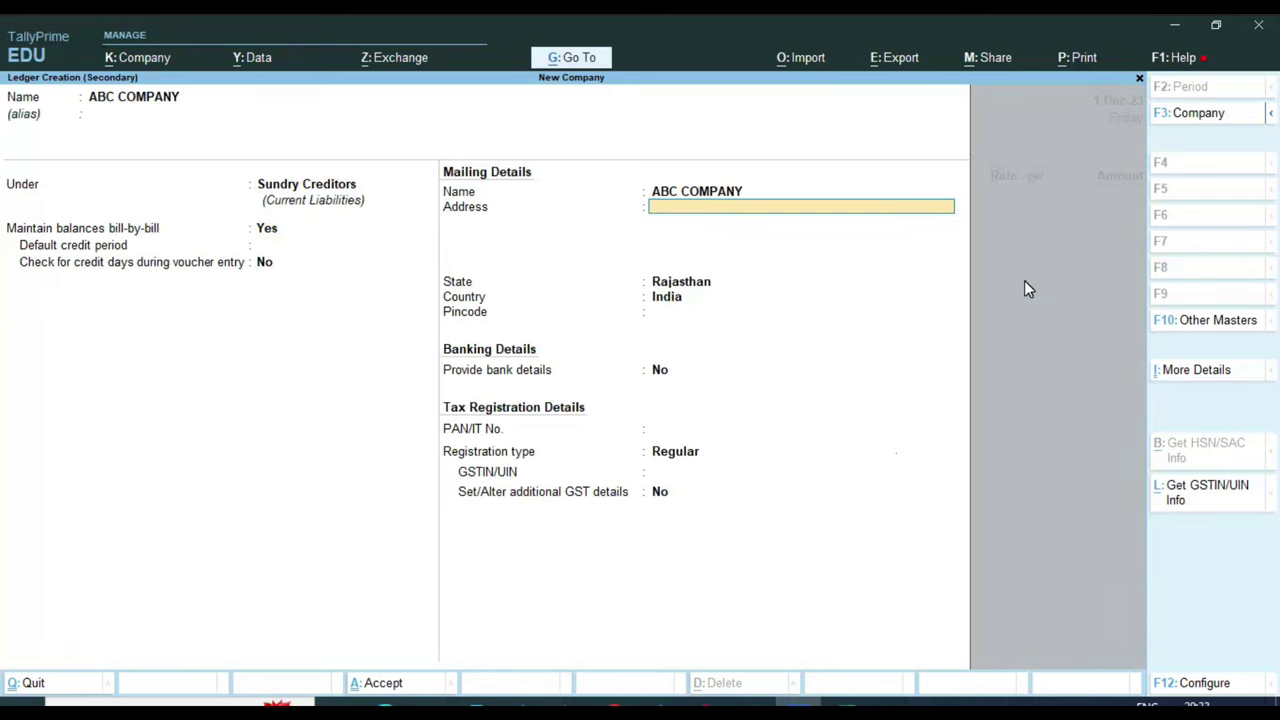
Give ABC COMPANY the address RAISINGHNAGAR, state Rajasthan and Regular registration
text(RAISINGHNAGAR)
key(Return)
key(Return)
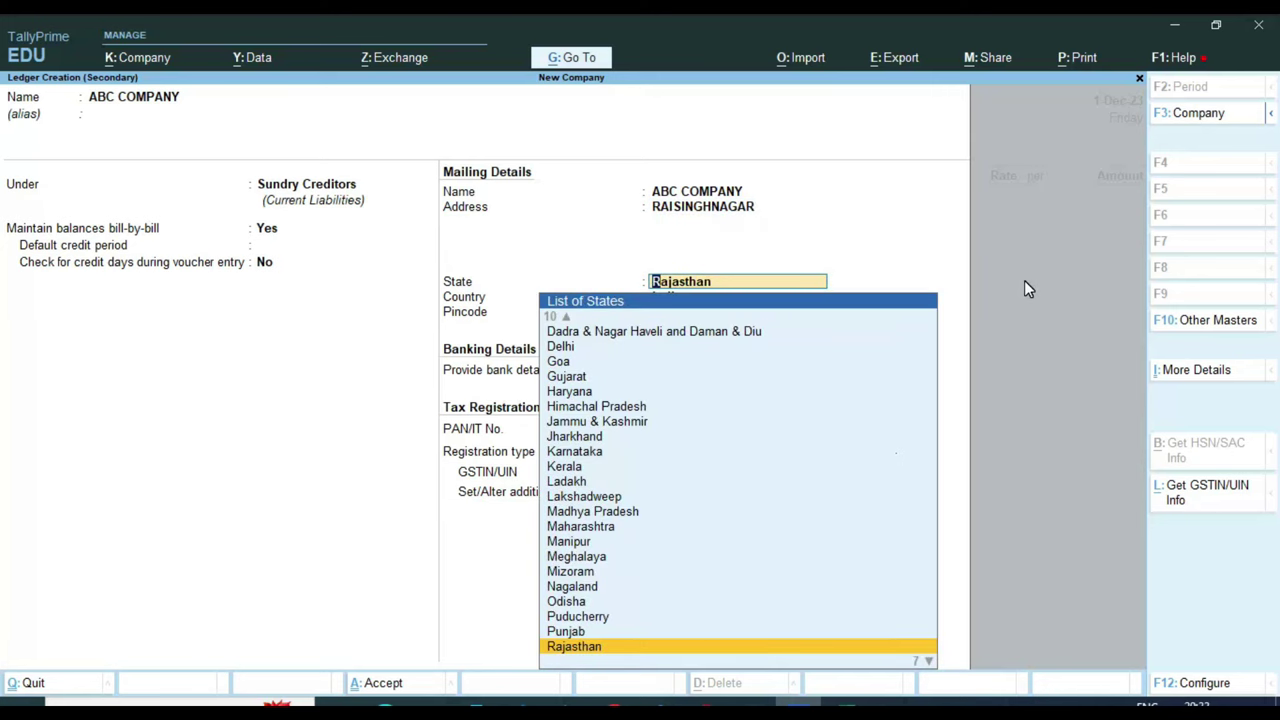
key(Return)
key(Return)
key(Return)
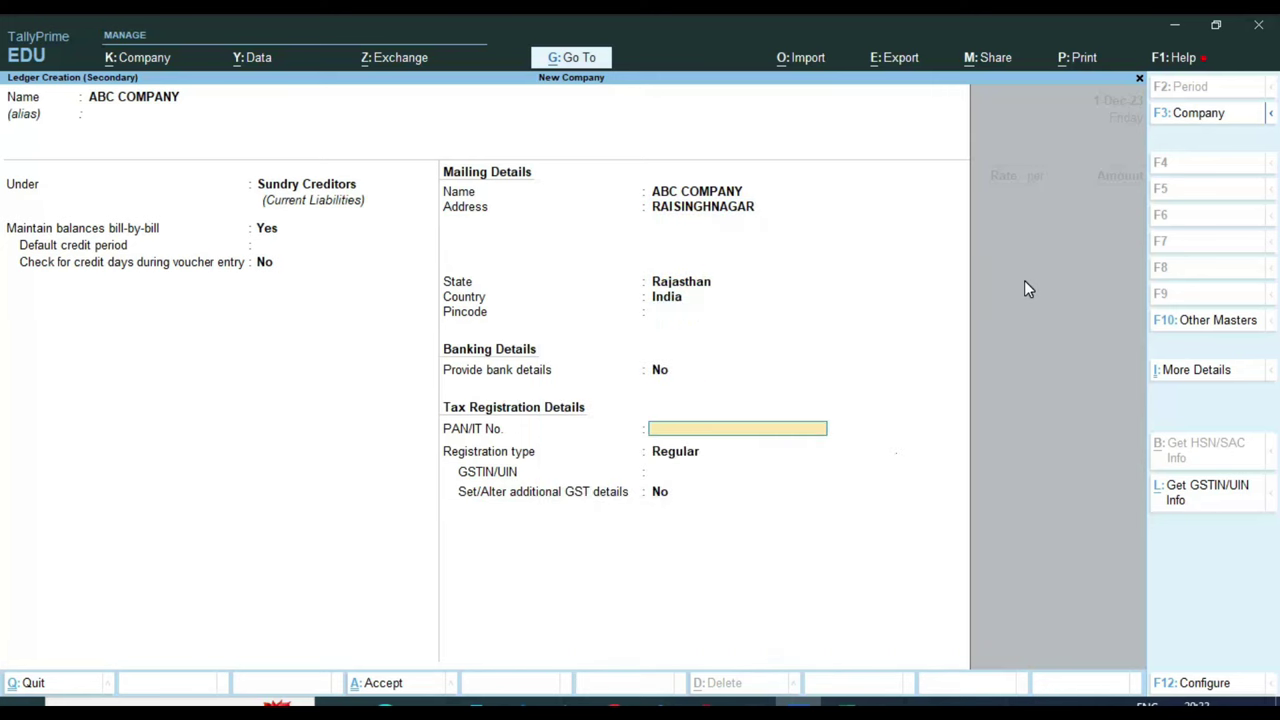
key(Return)
key(BackSpace)
key(Return)
key(Return)
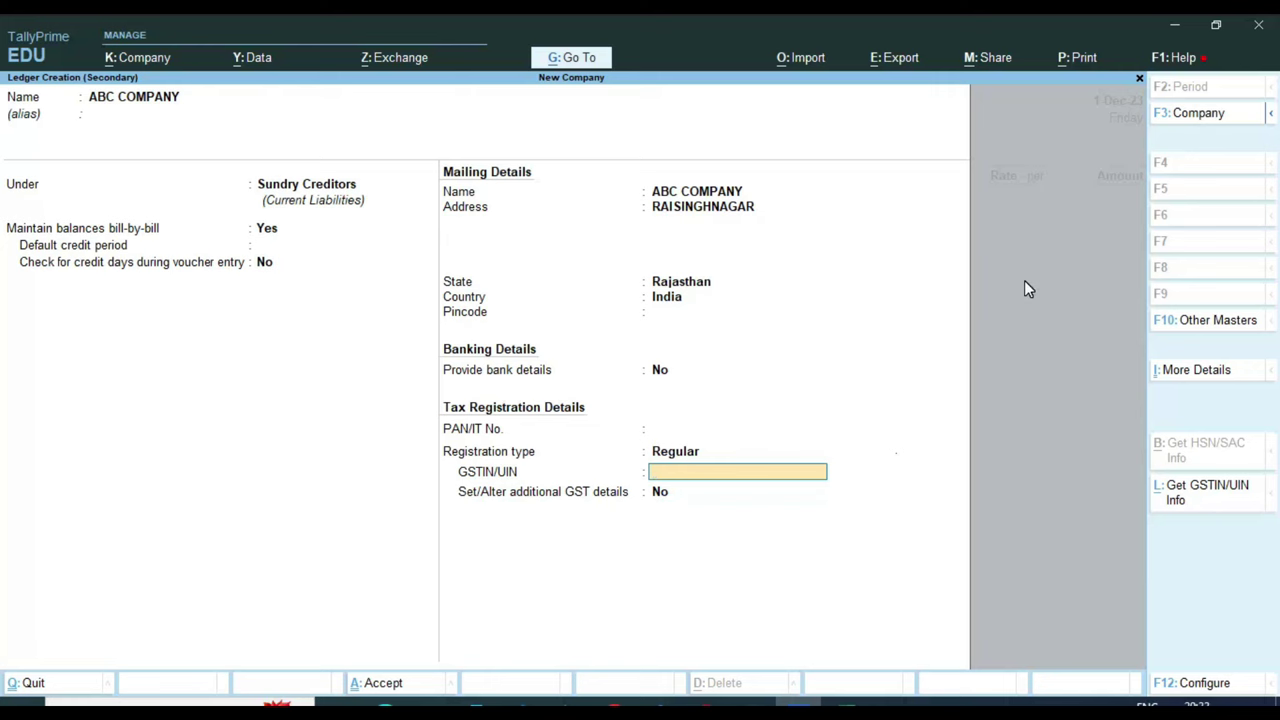
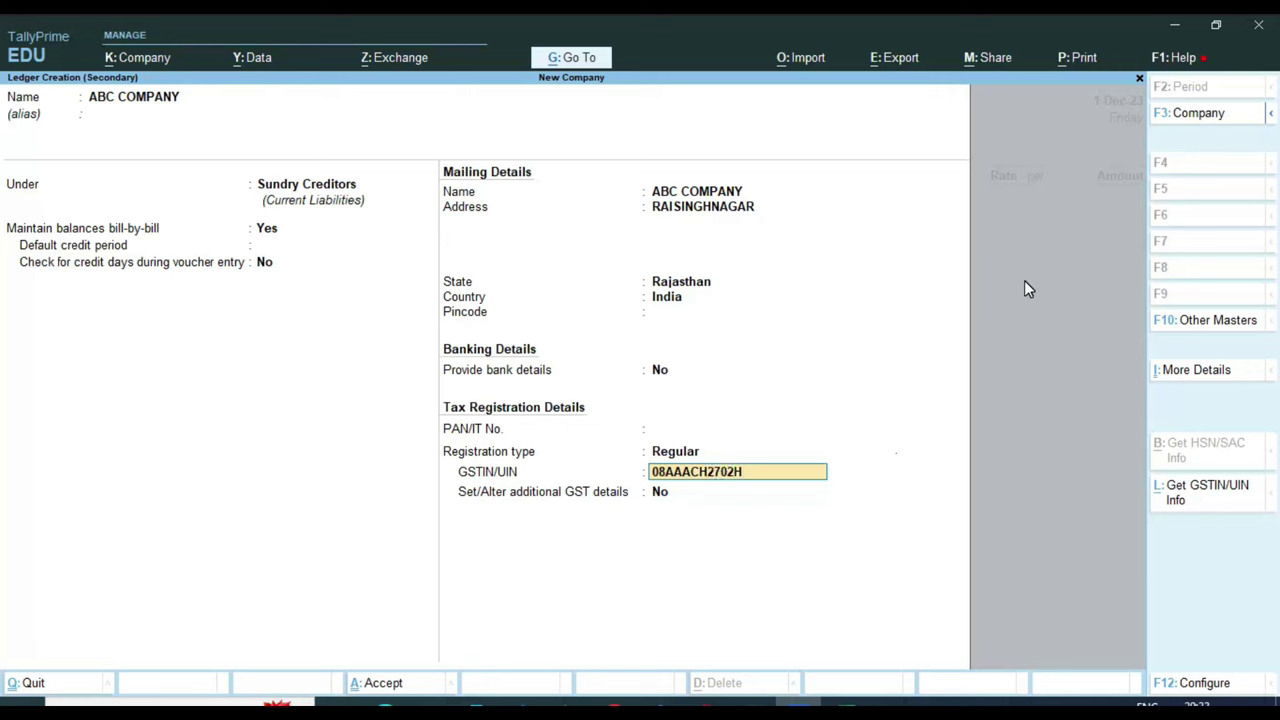
Enter the supplier's GSTIN and accept the ABC COMPANY ledger as the voucher's party
key(Return)
key(Return)
key(Return)
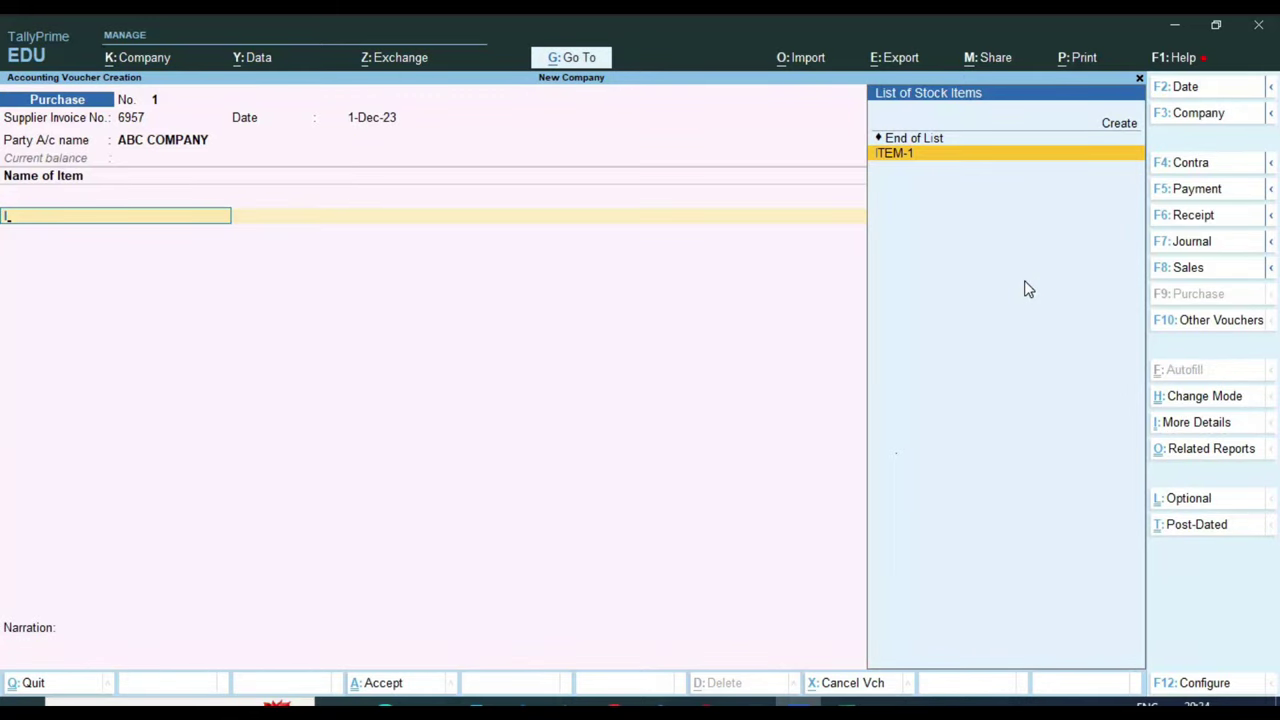
Add ITEM-1 to the purchase voucher with quantity 5 PCS at rate 800
key(Return)
text(5)
key(Return)
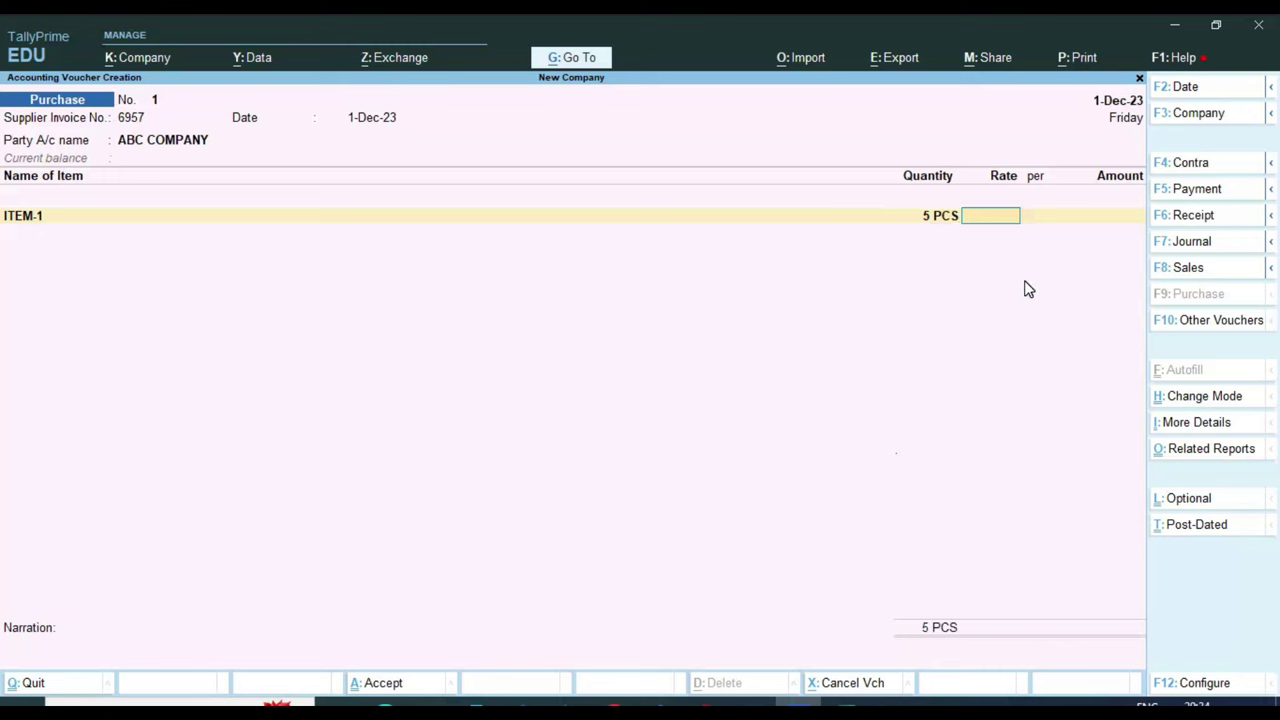
text(800)
key(Return)
key(Return)
key(Return)
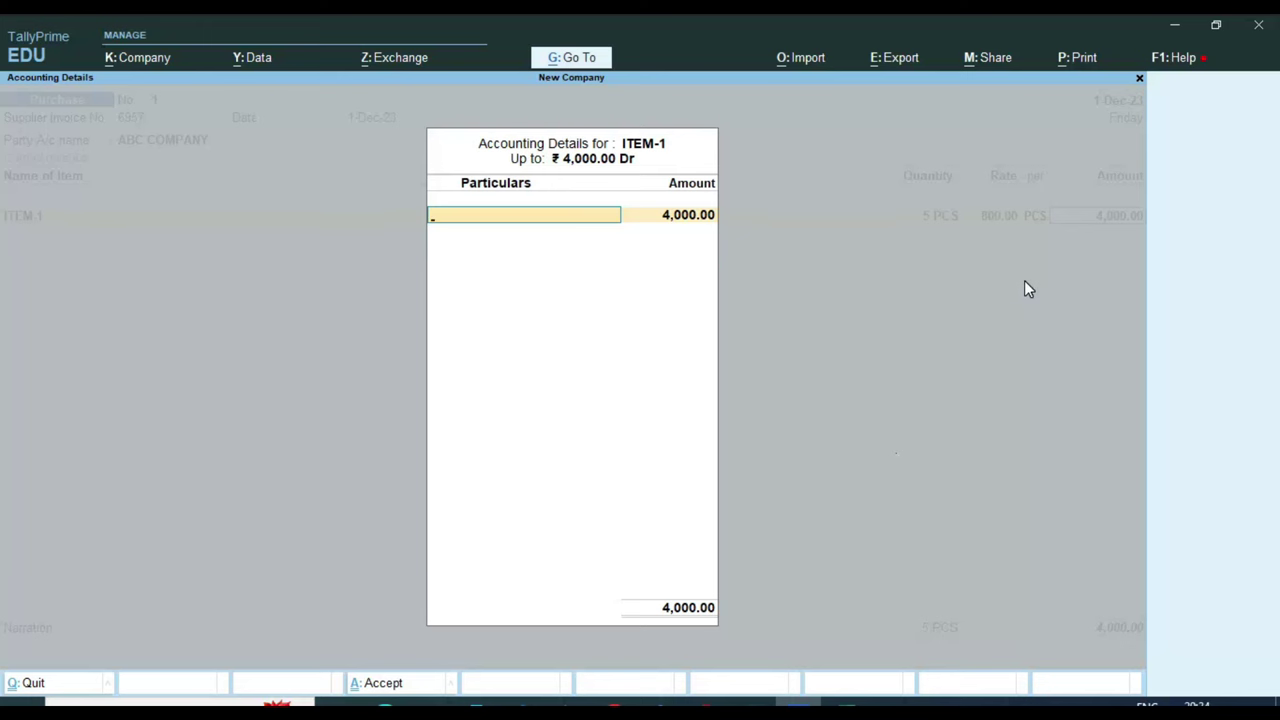
Create ledger PURCHASE GST 12% under Purchase Accounts with GST applicable and Goods supply
key(alt+c)
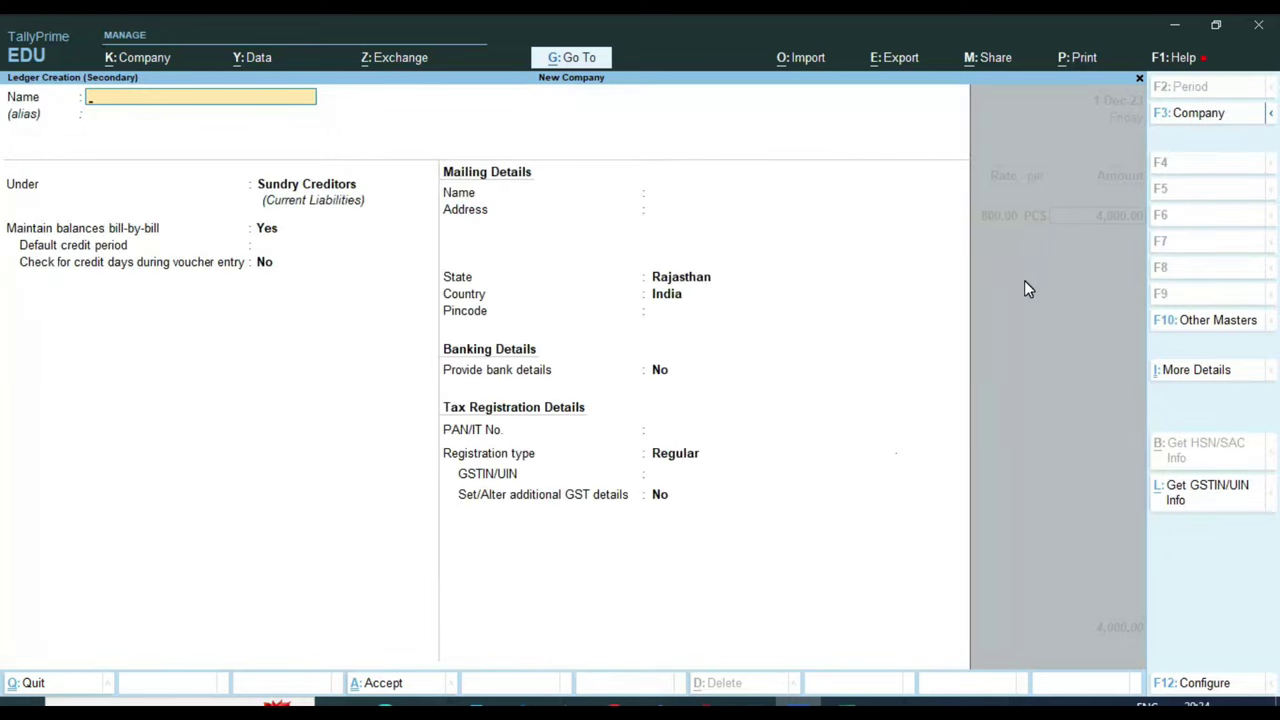
text(PURCHASE GST 12%)
key(Return)
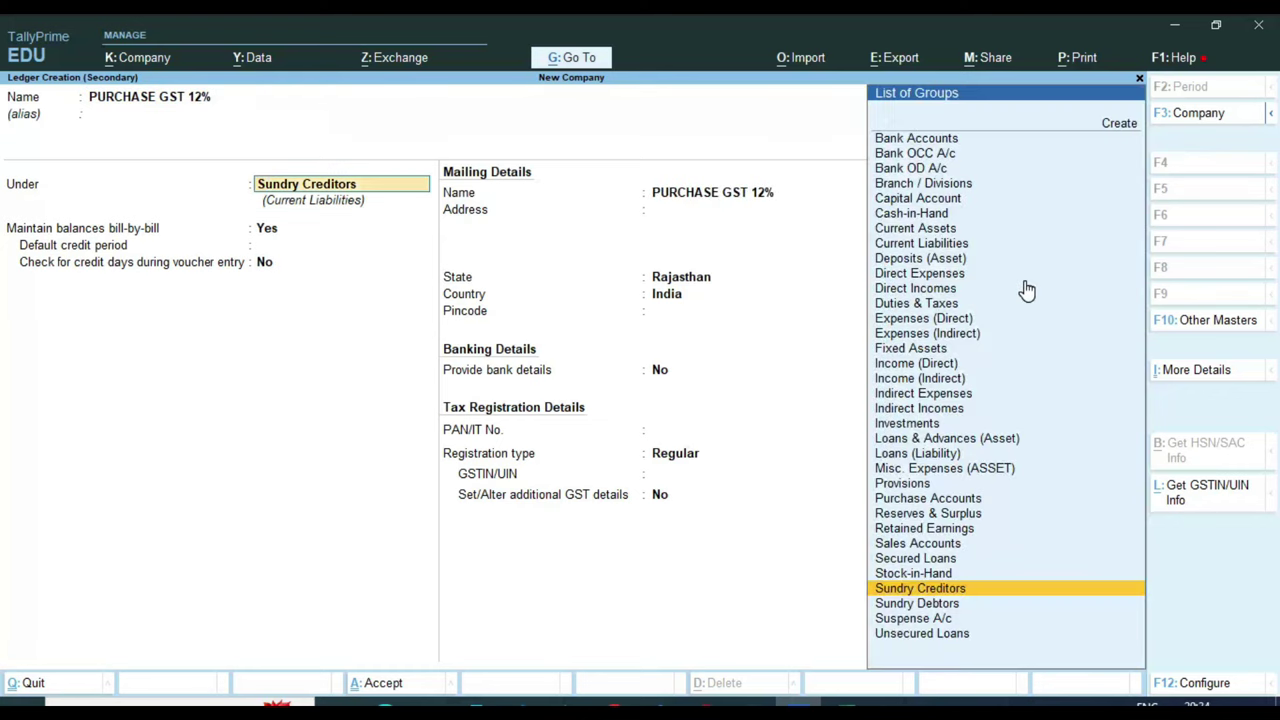
text(pur)
key(Return)
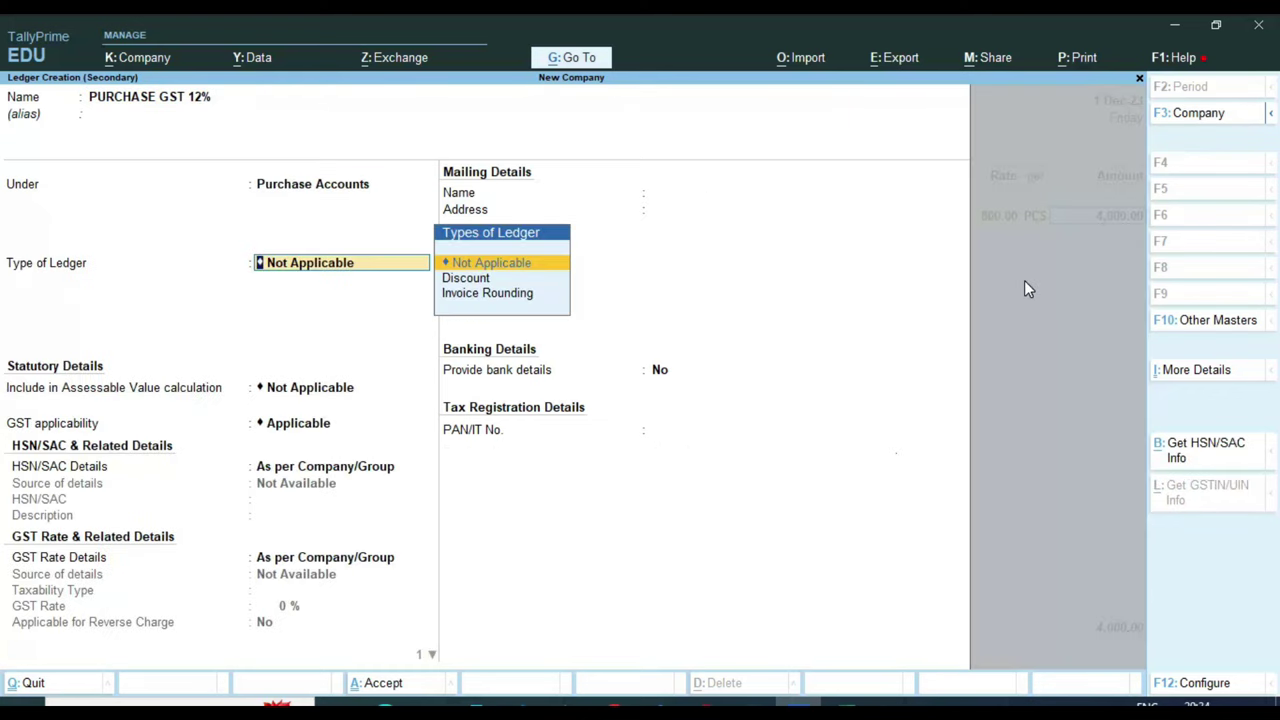
key(Return)
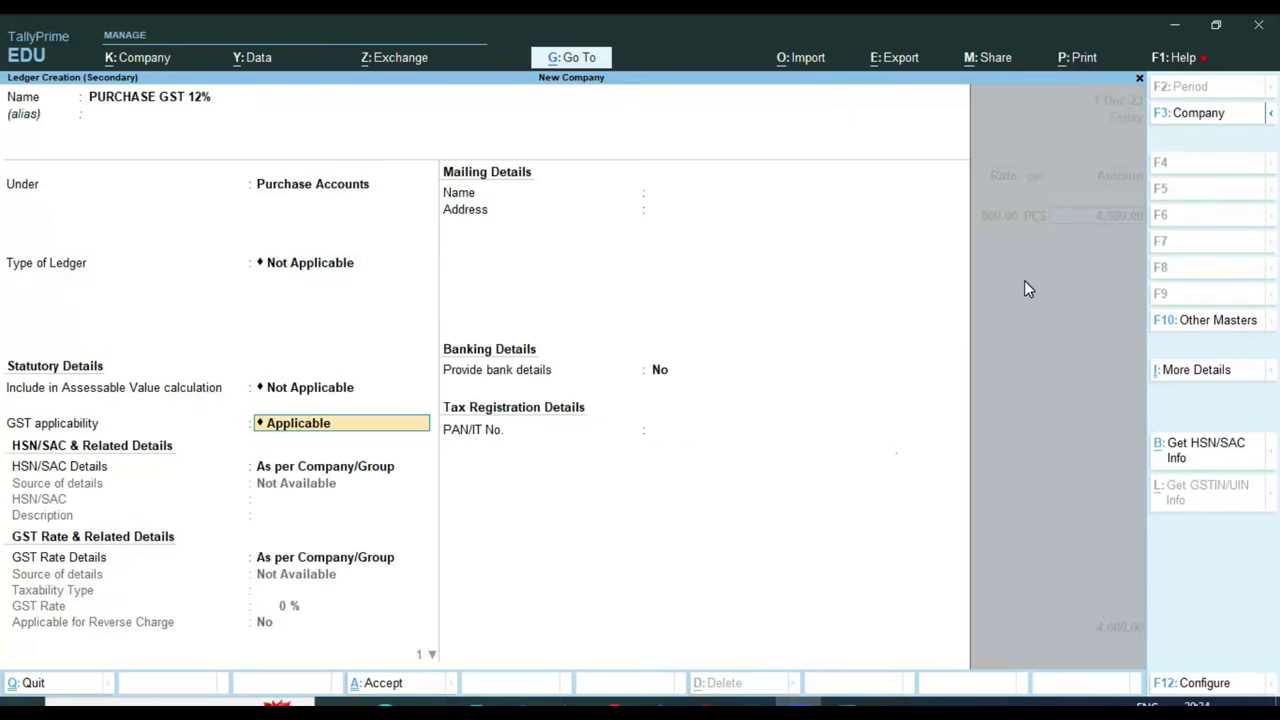
key(Return)
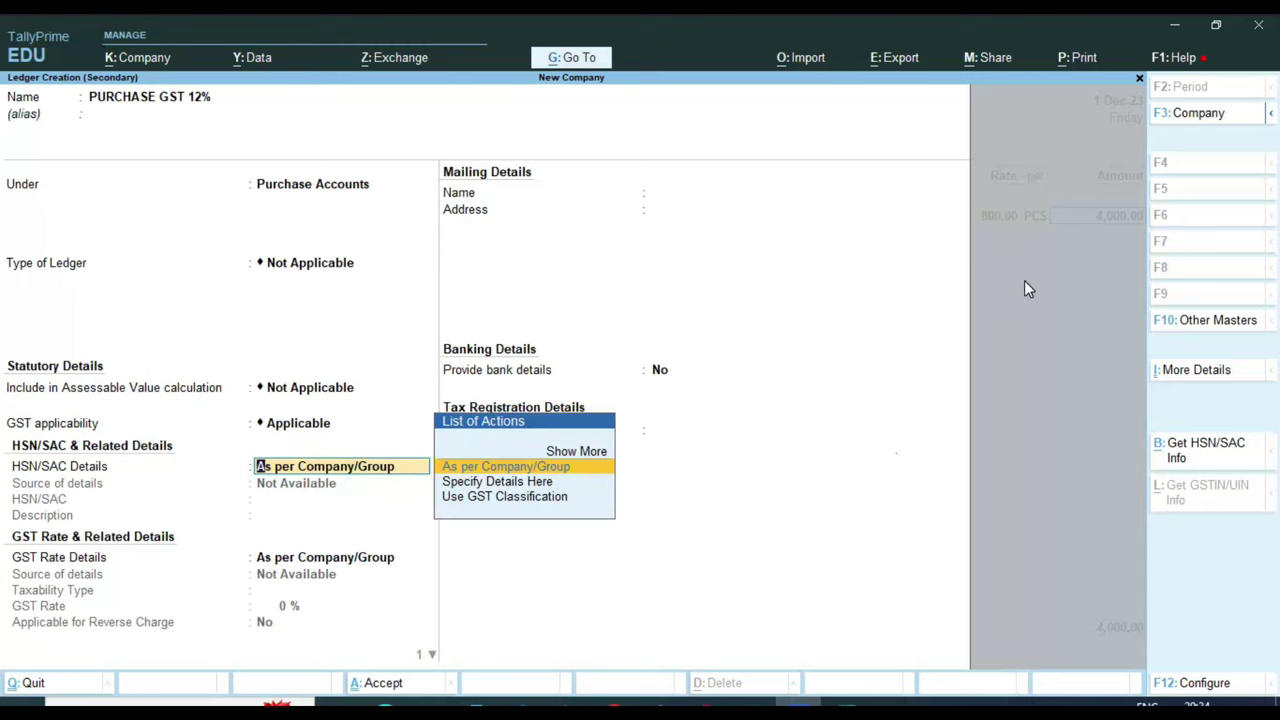
key(Return)
key(Return)
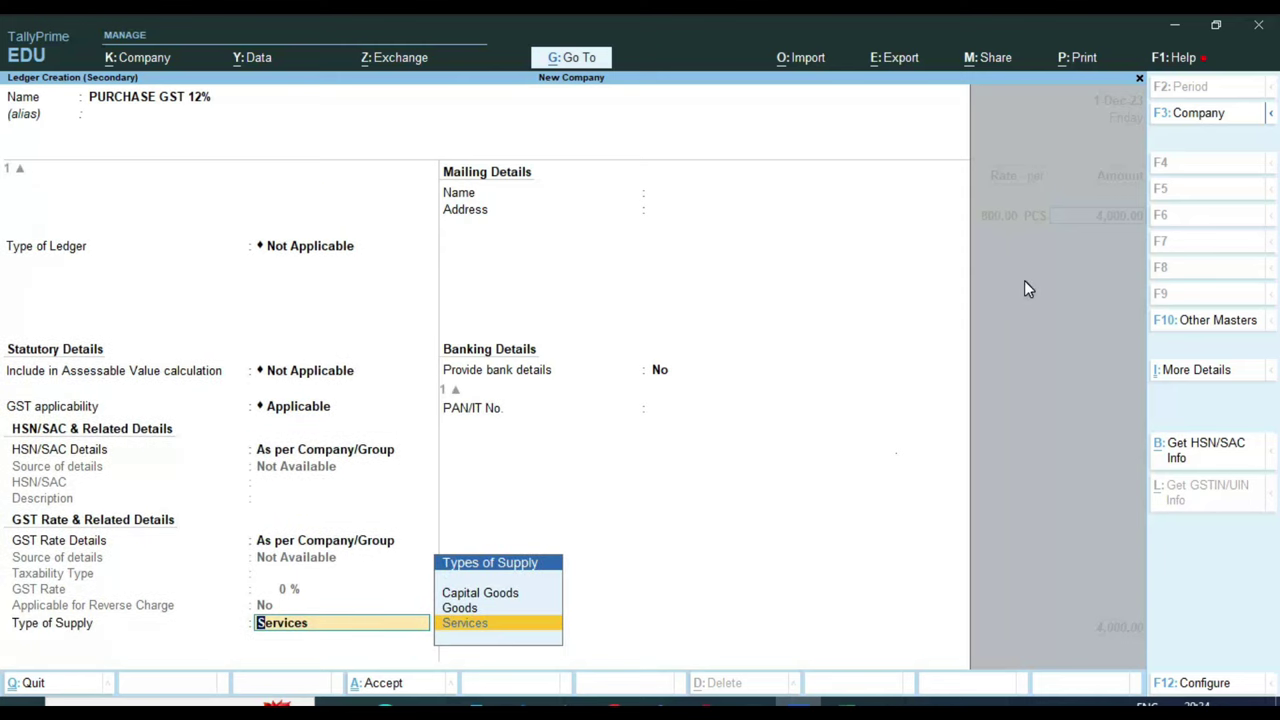
key(Up)
key(Return)
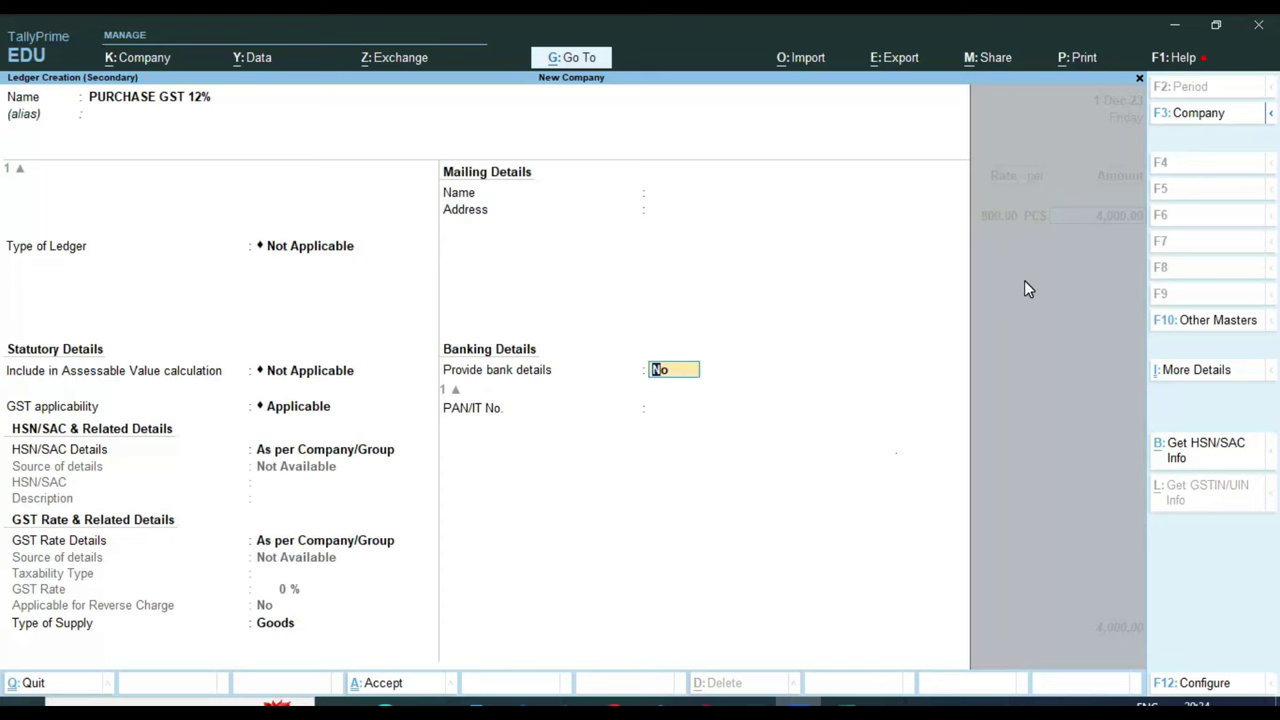
key(Return)
key(Return)
key(Return)
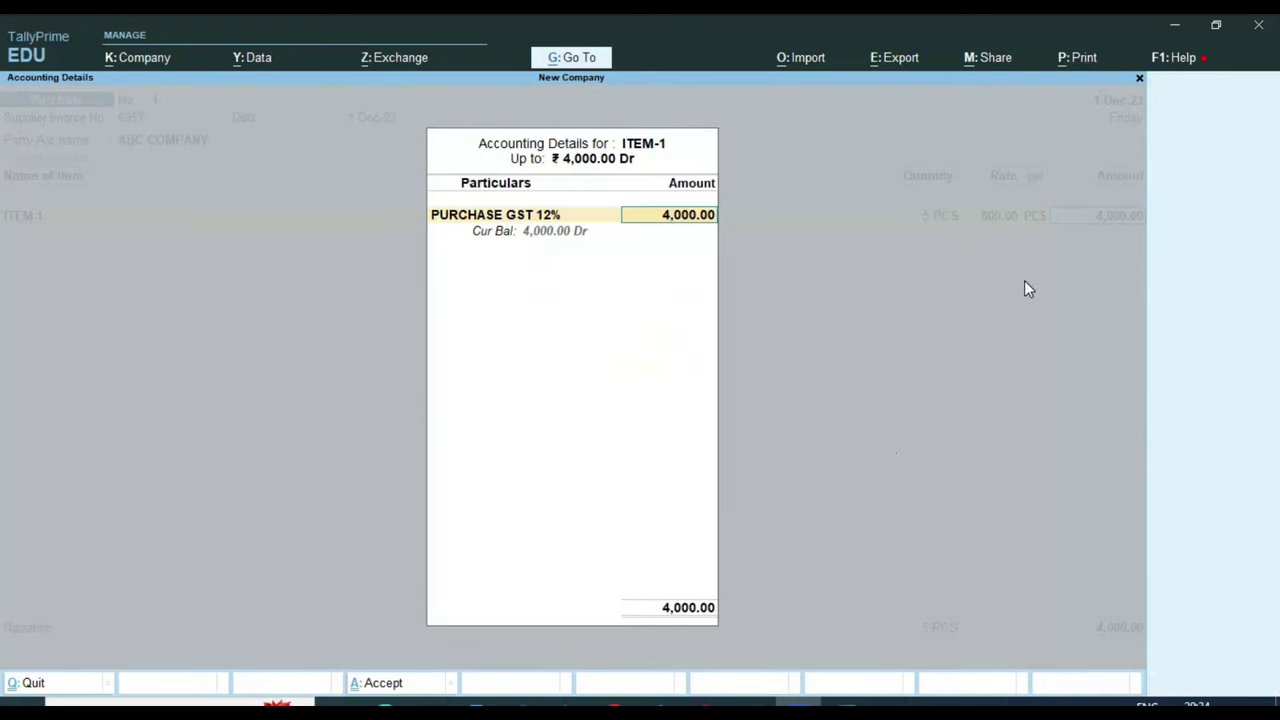
key(Return)
key(Return)
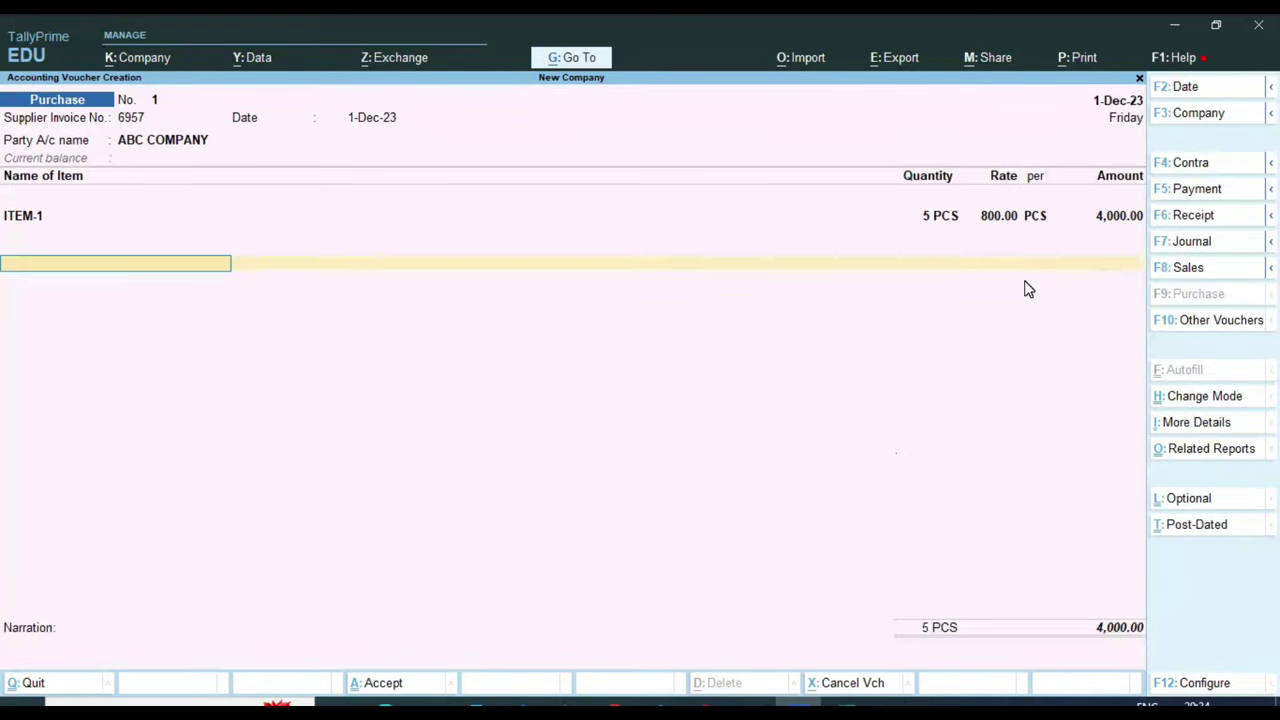
Add the CGST TAX and SGST TAX lines at 240.00 each
text(CG)
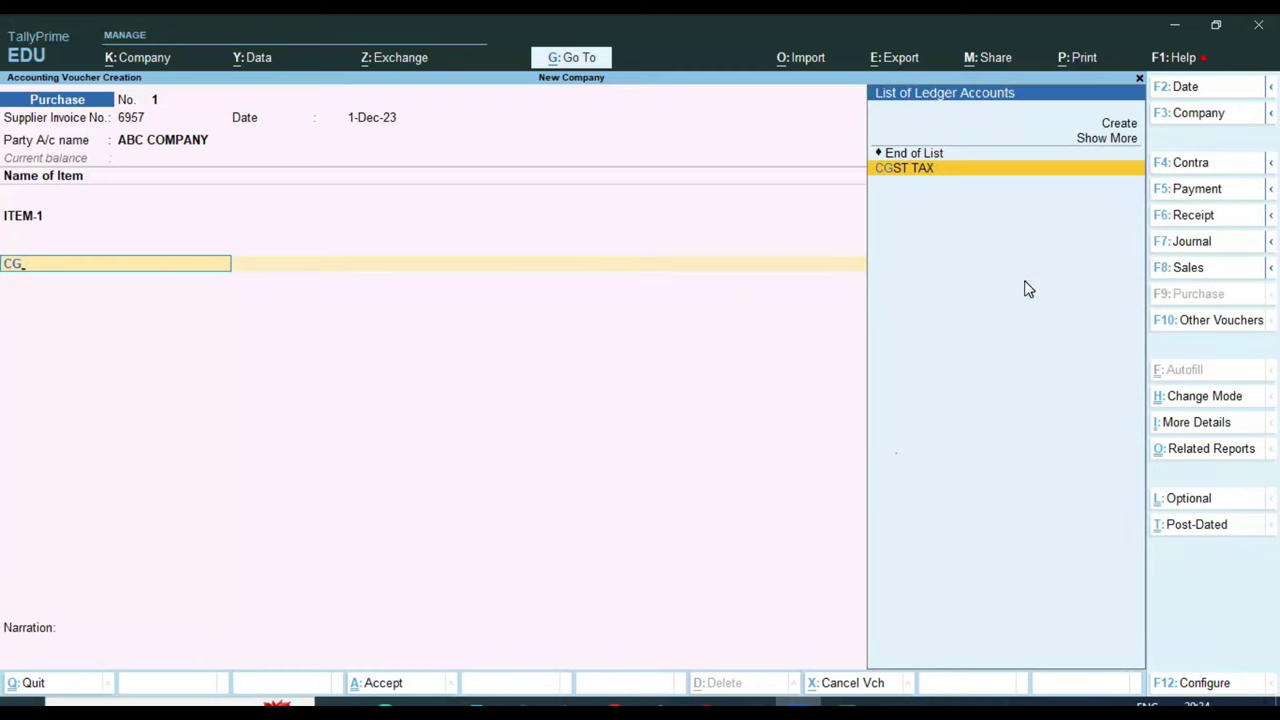
key(Return)
key(Return)
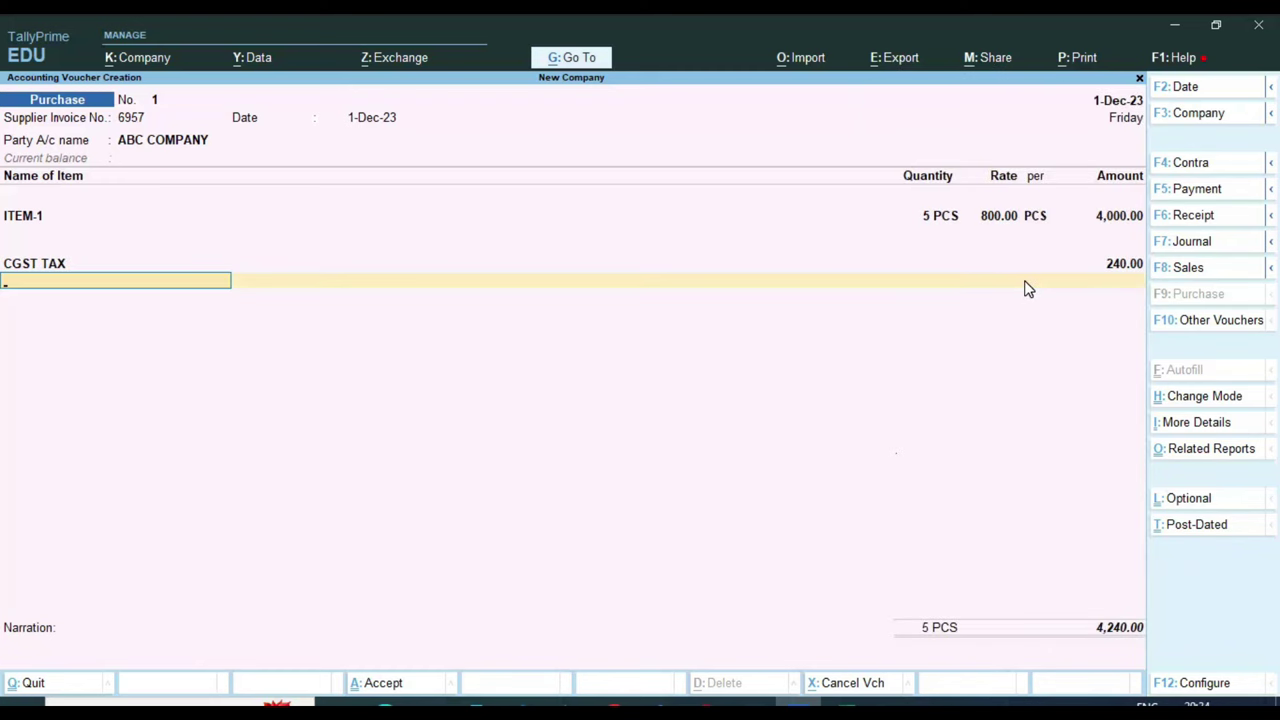
text(SG)
key(Return)
key(Return)
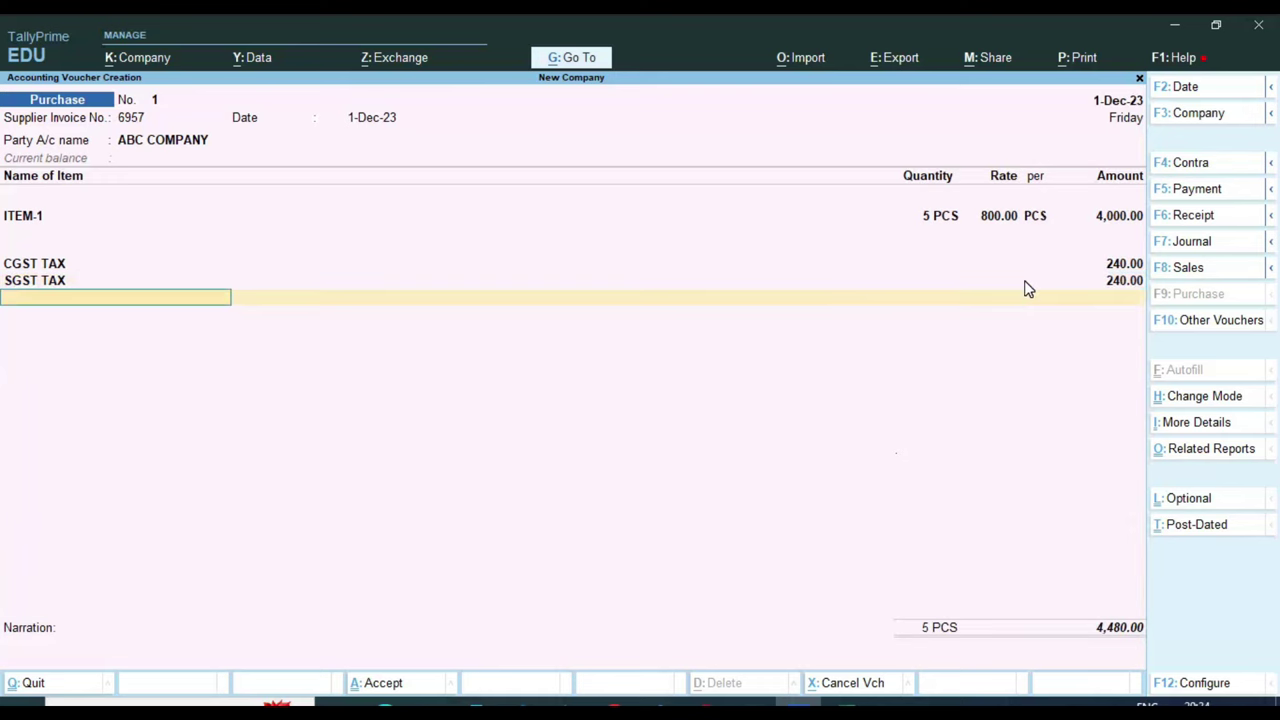
key(ctrl)
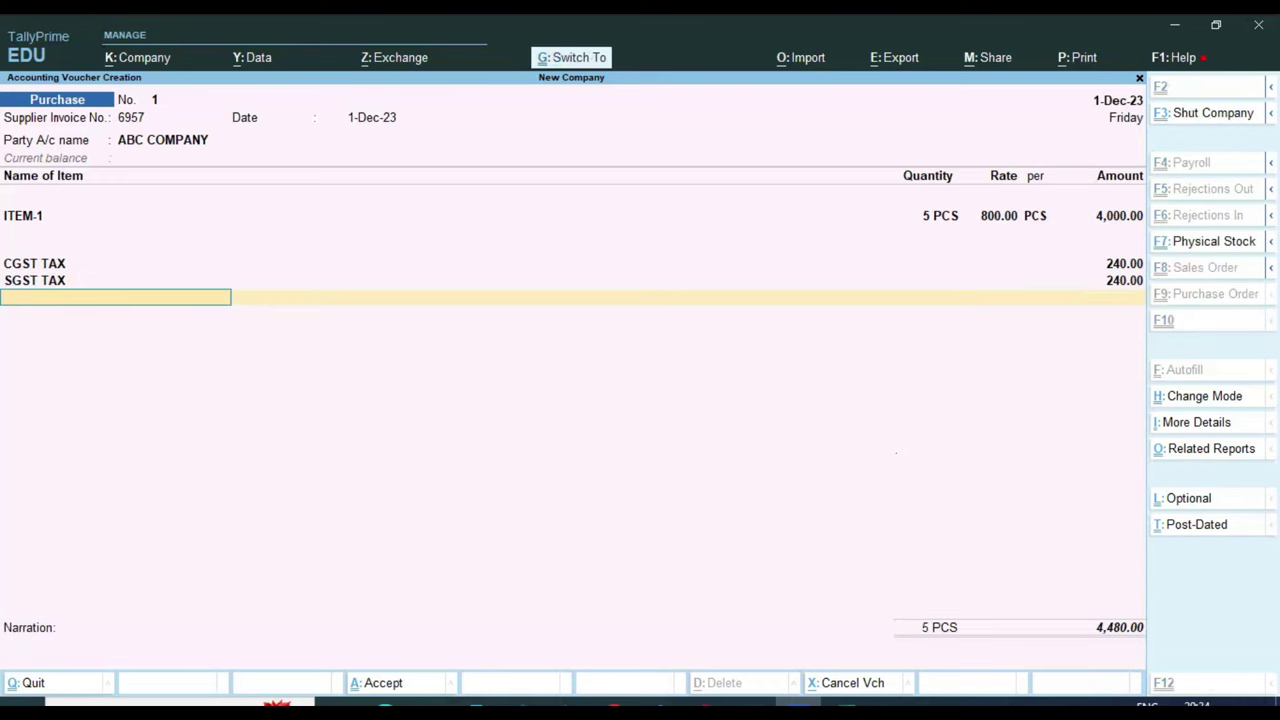
Enter 4000 as the LOCAL row's taxable value in Excel cell D4 to verify the tax
drag(1084, 243, 1133, 303)
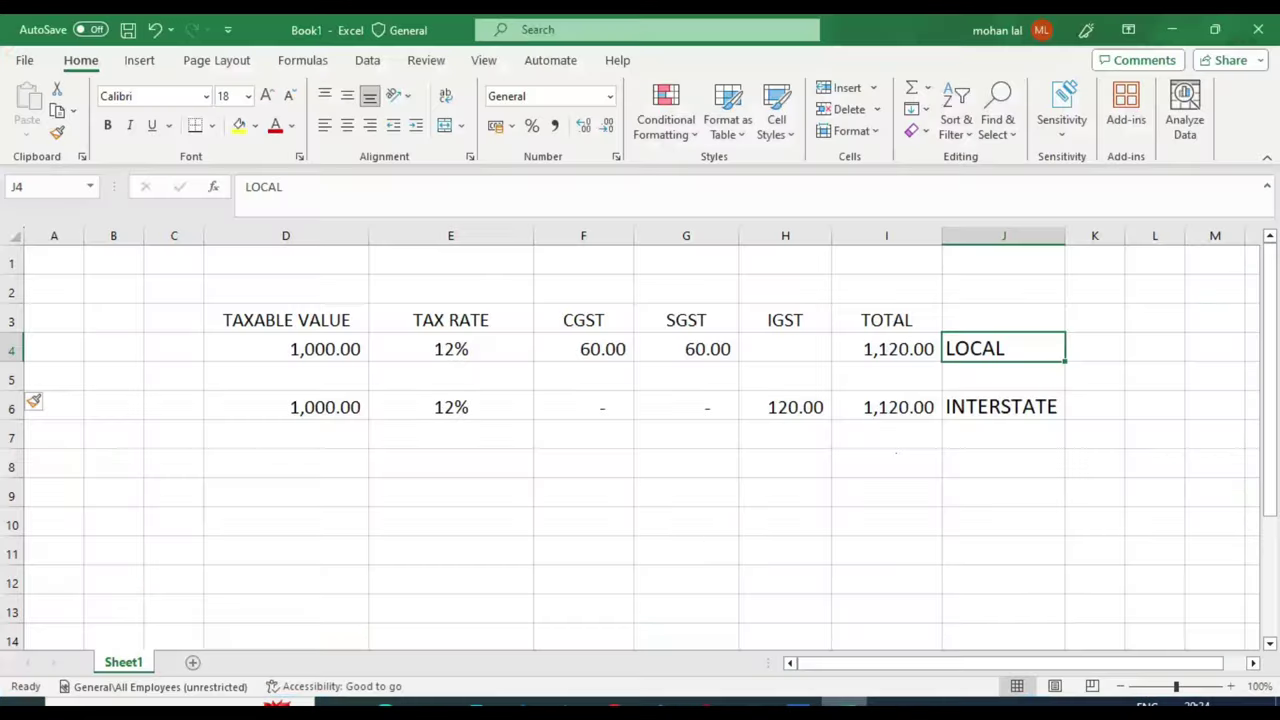
click(330, 345)
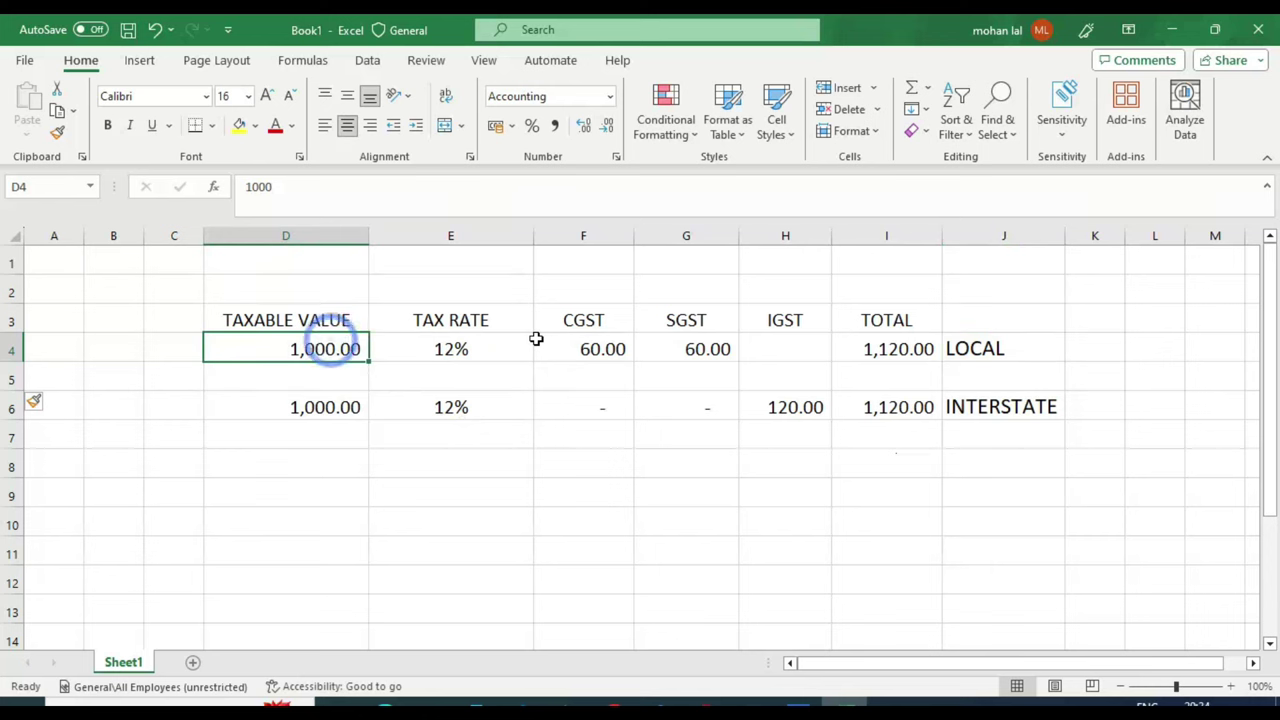
text(4000)
key(Return)
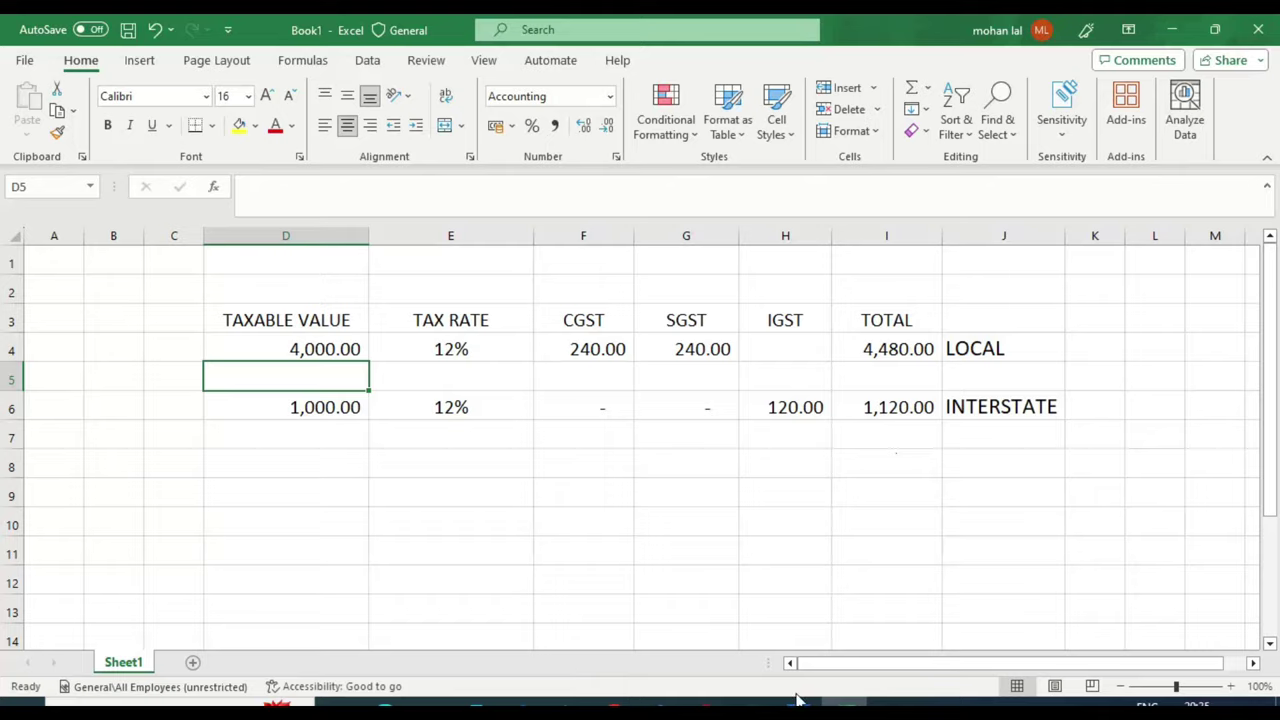
click(797, 704)
key(ctrl)
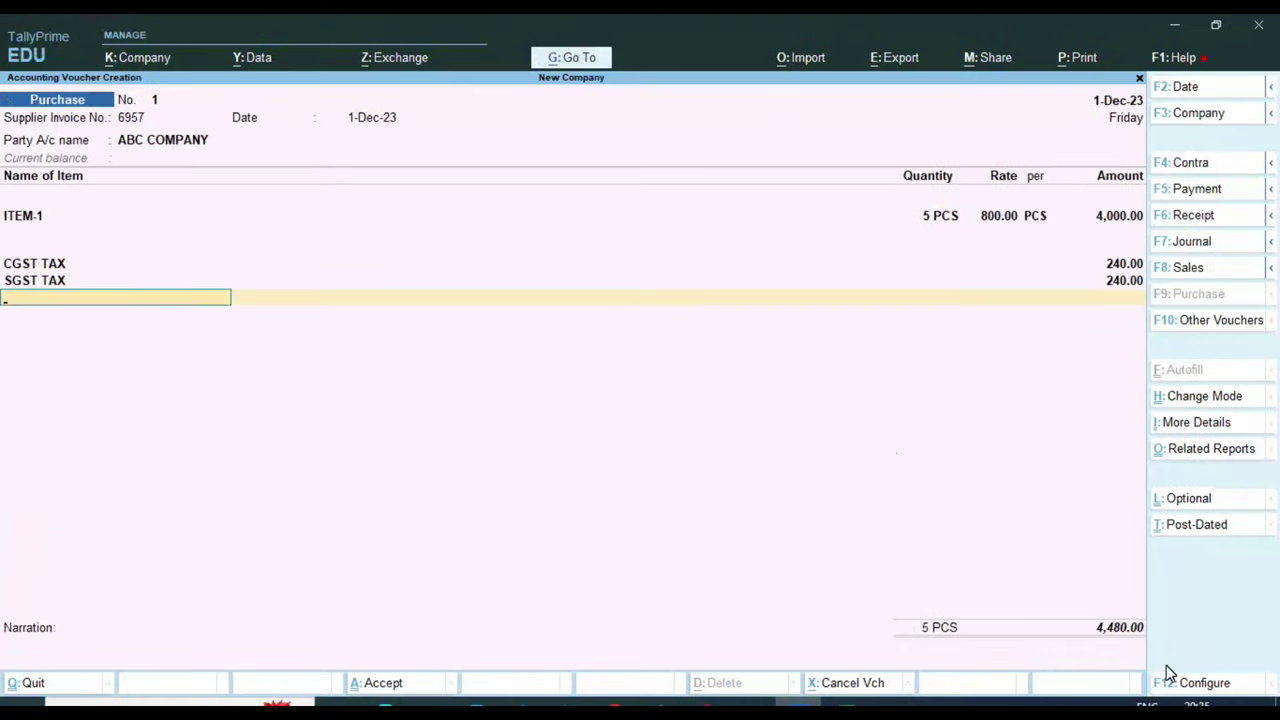
Accept the New Ref bill-wise details and save purchase voucher 1 for 4,480.00
key(Return)
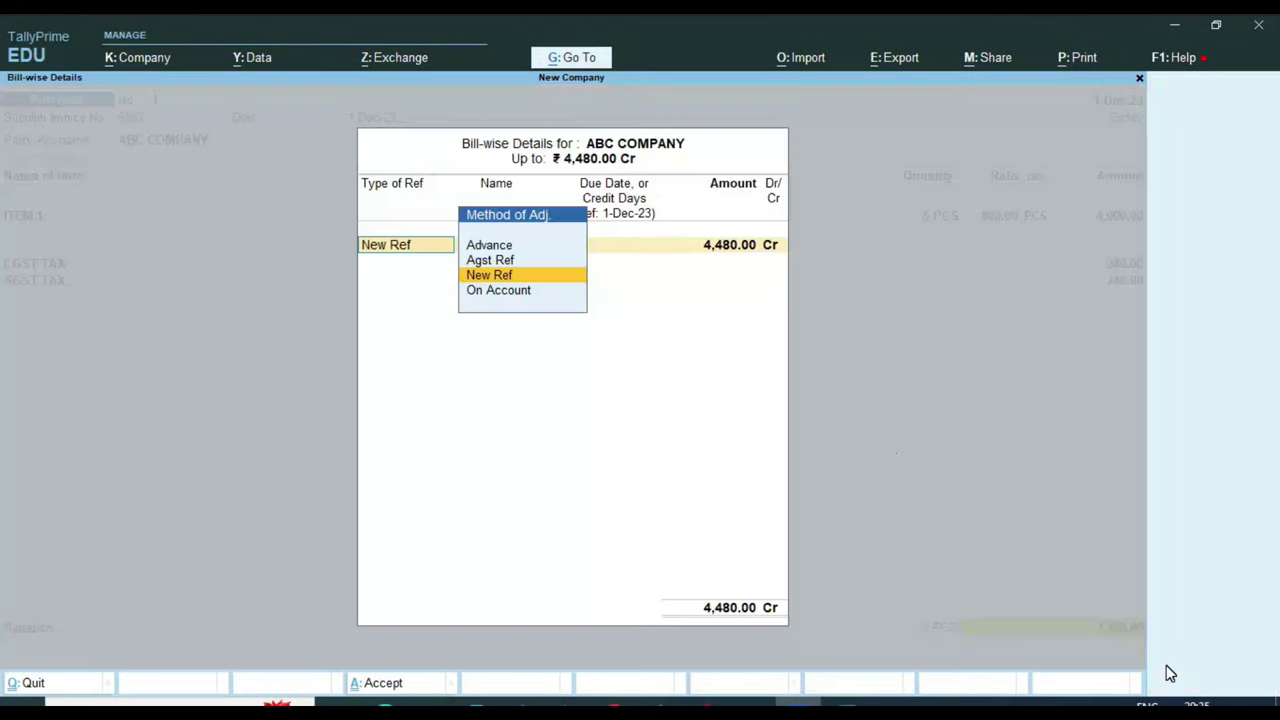
key(Return)
key(Return)
key(Return)
key(Return)
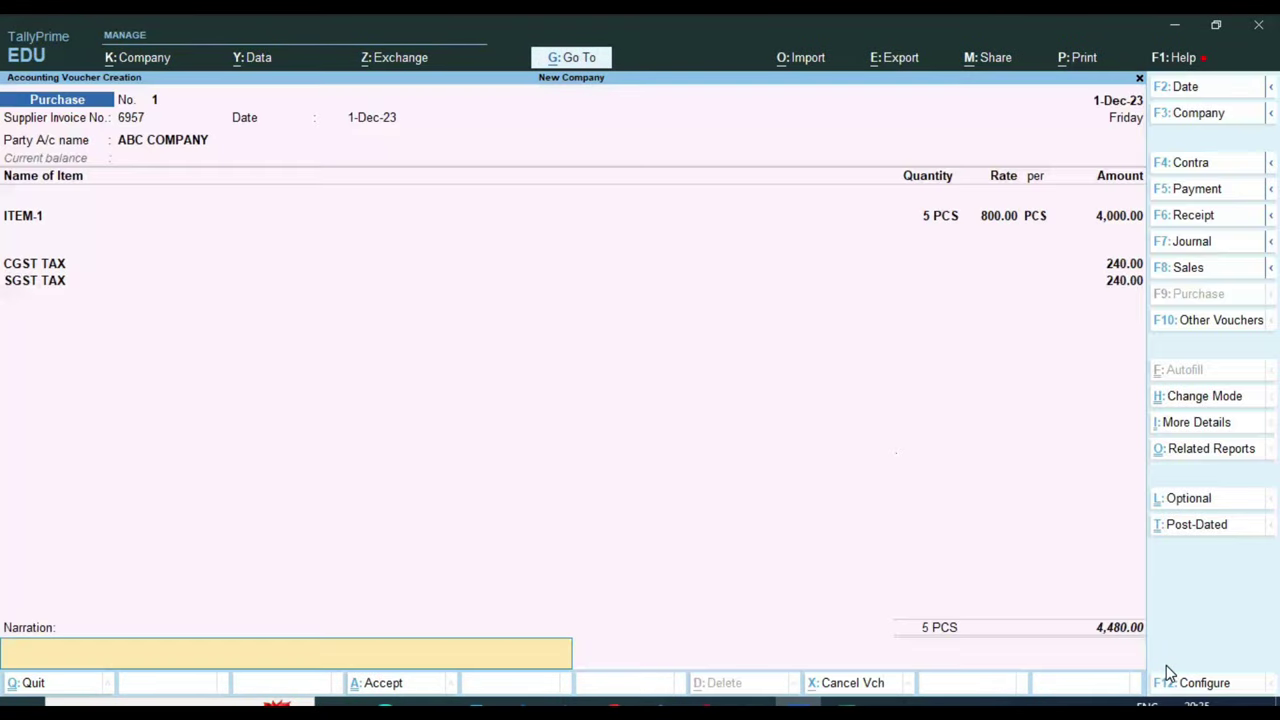
key(Return)
key(Return)
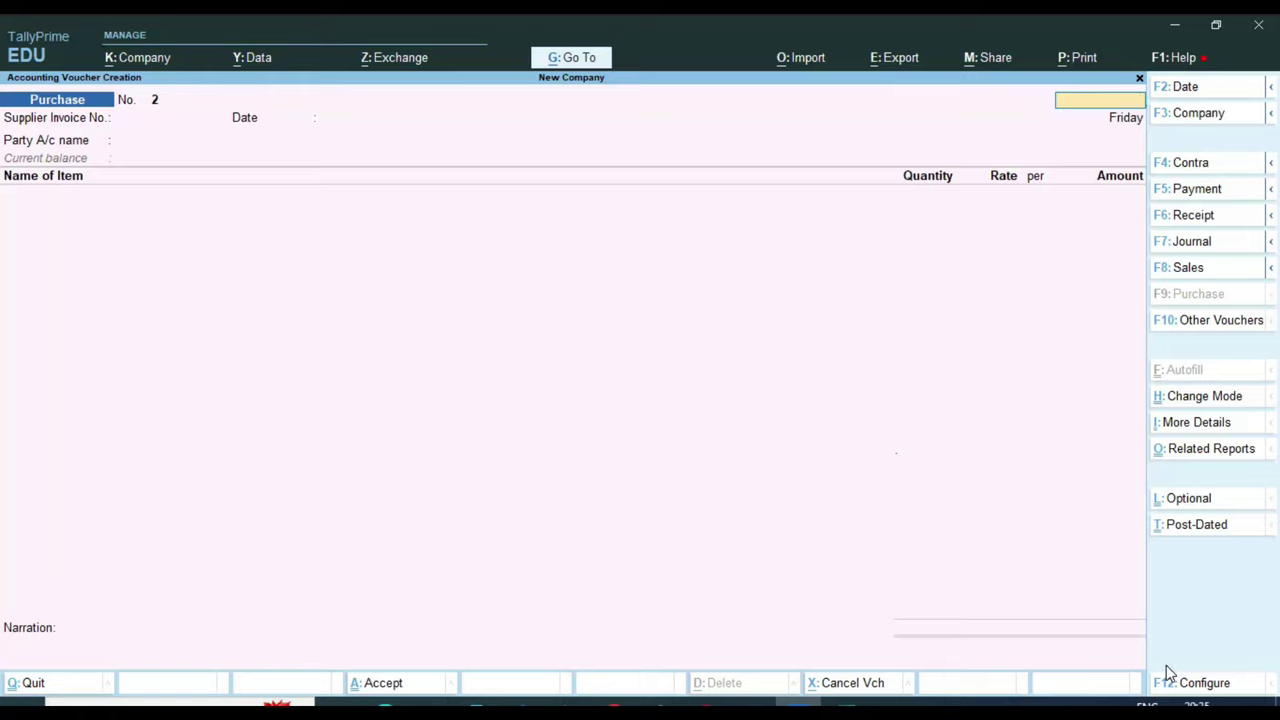
key(Escape)
Leave the blank voucher and go to Display More Reports > GST Reports
key(Return)
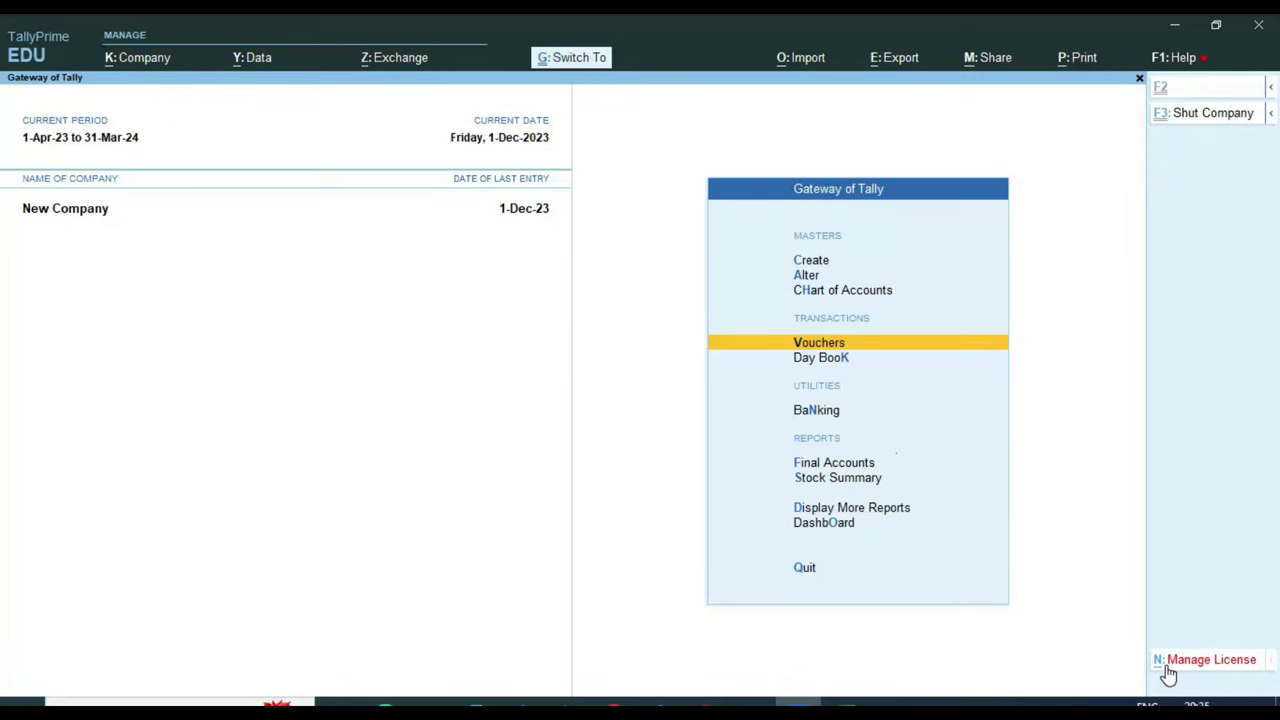
key(Down)
key(Down)
key(Down)
key(Down)
key(Down)
key(Return)
key(Down)
key(Down)
key(Down)
key(Down)
key(Down)
key(Down)
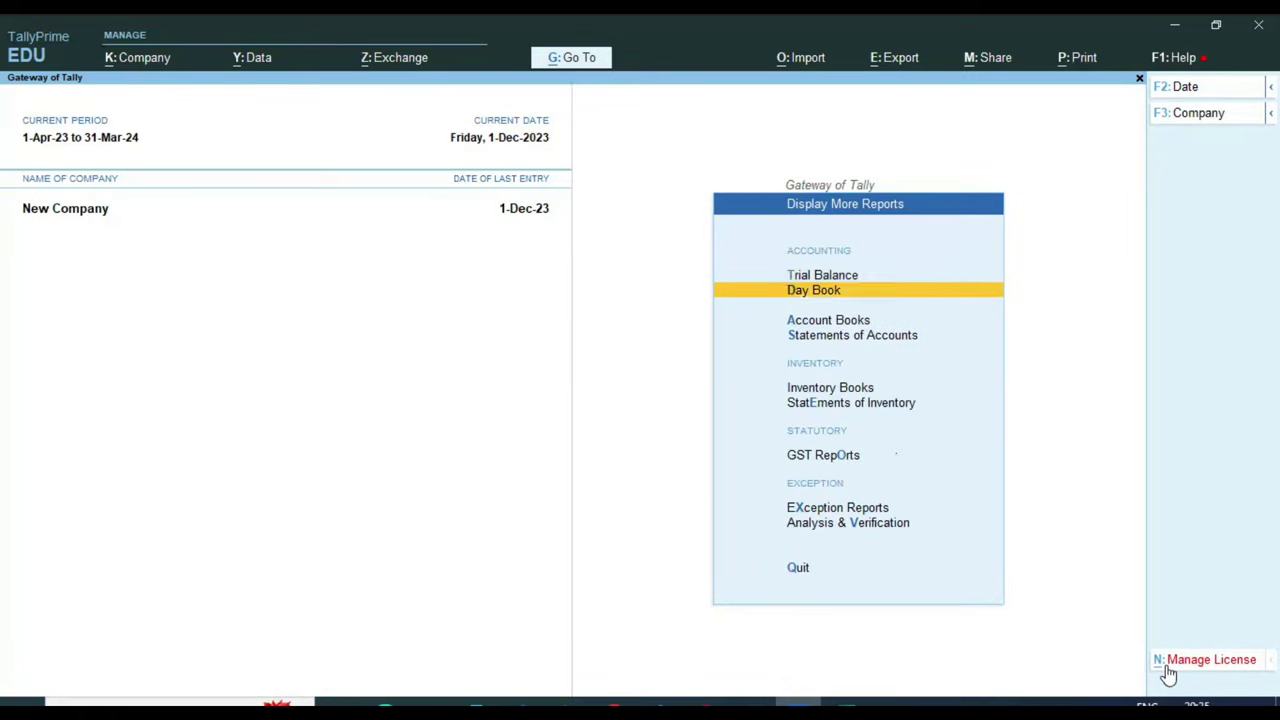
key(Return)
key(Down)
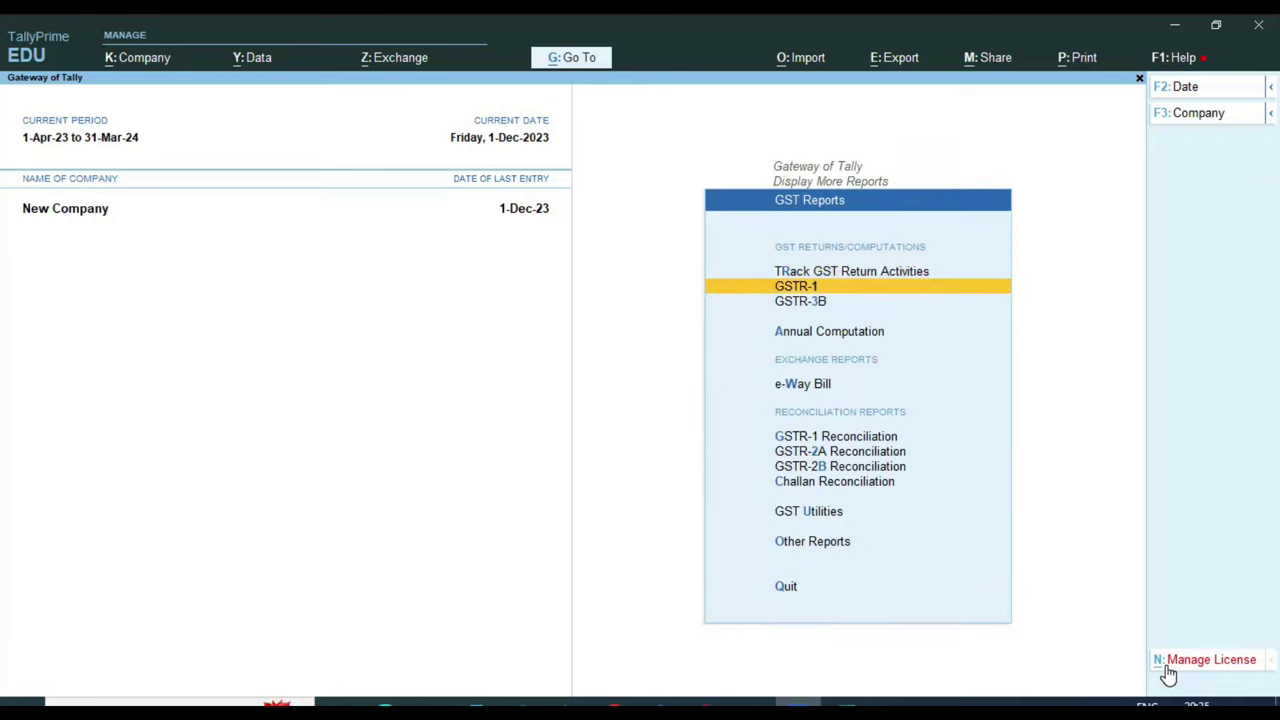
Open GSTR-3B and drill into 4A Input Tax Credit Available
key(Down)
key(Return)
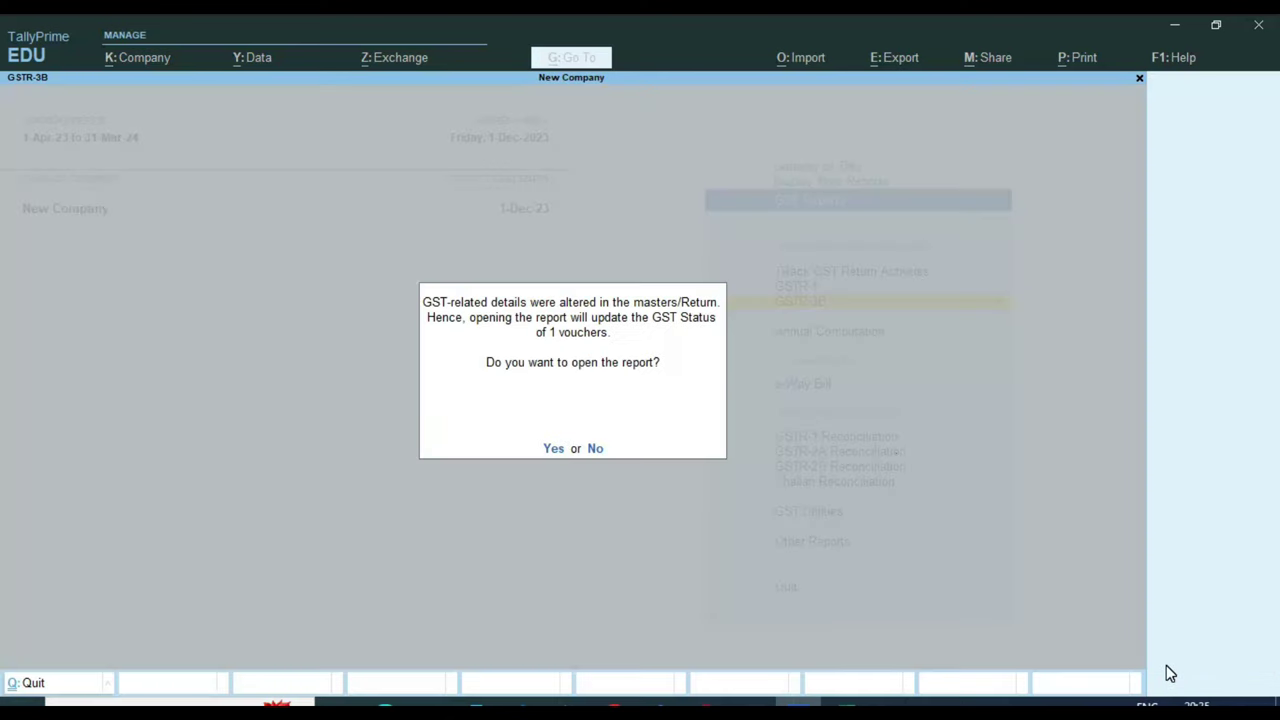
key(Return)
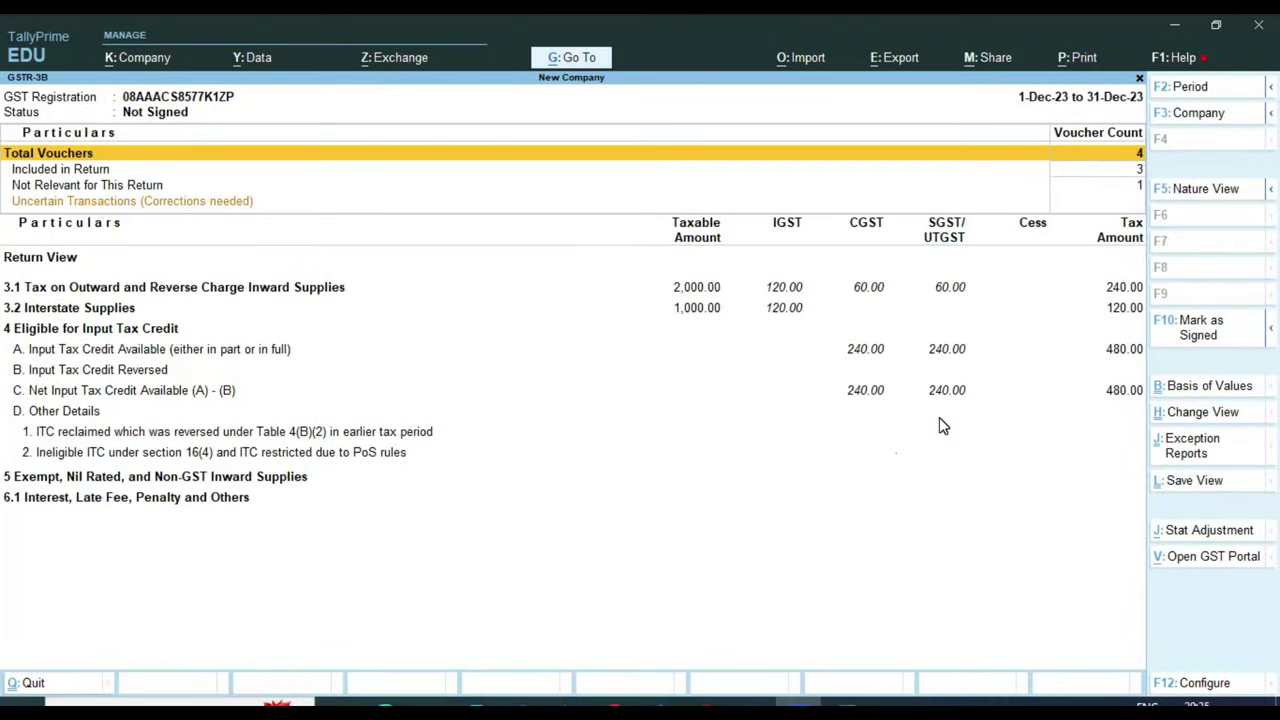
key(Down)
key(Down)
key(Down)
key(Down)
key(Down)
key(Down)
key(Down)
key(Down)
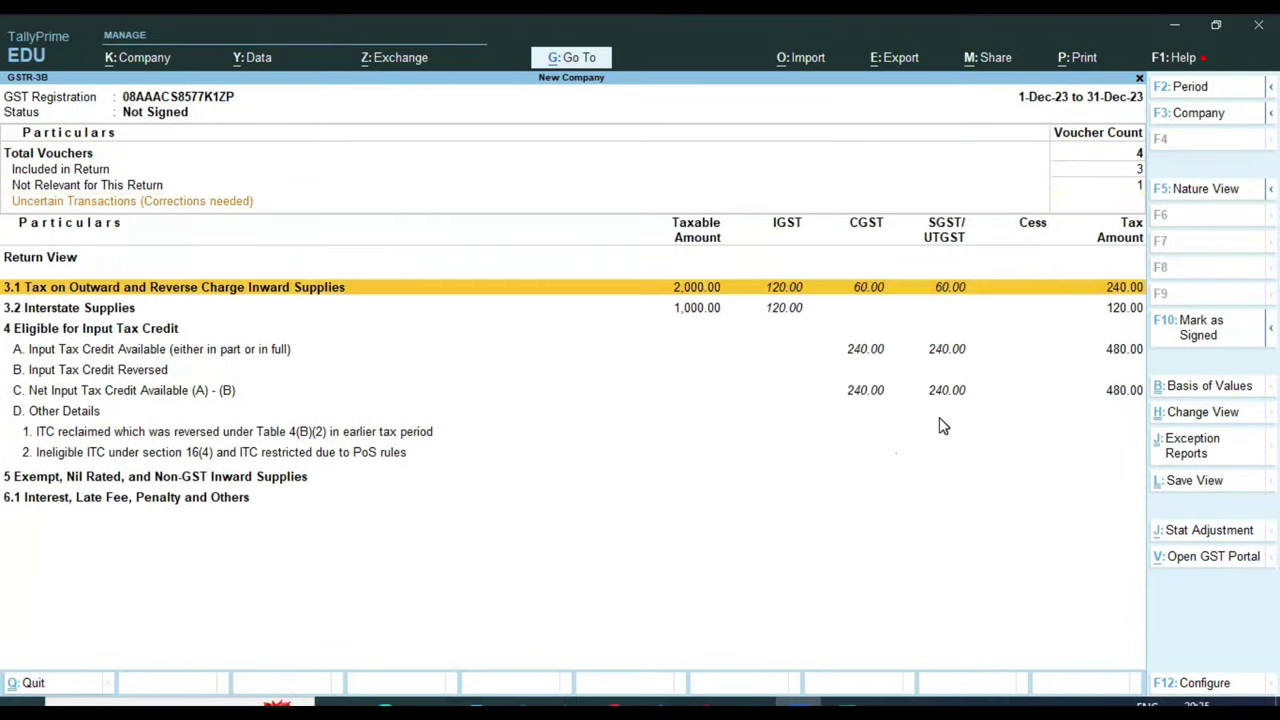
key(Up)
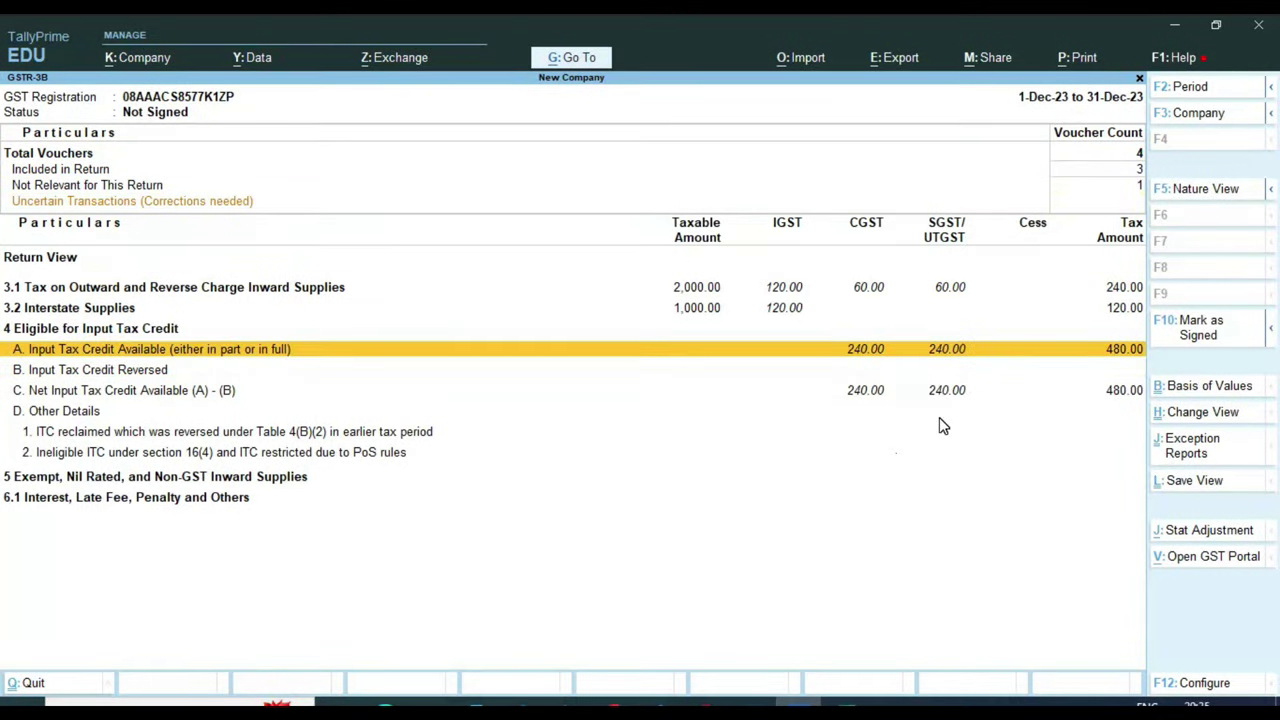
key(Return)
Check All other ITC showing 240.00 CGST and SGST, then return to GST Reports
key(Down)
key(Down)
key(Down)
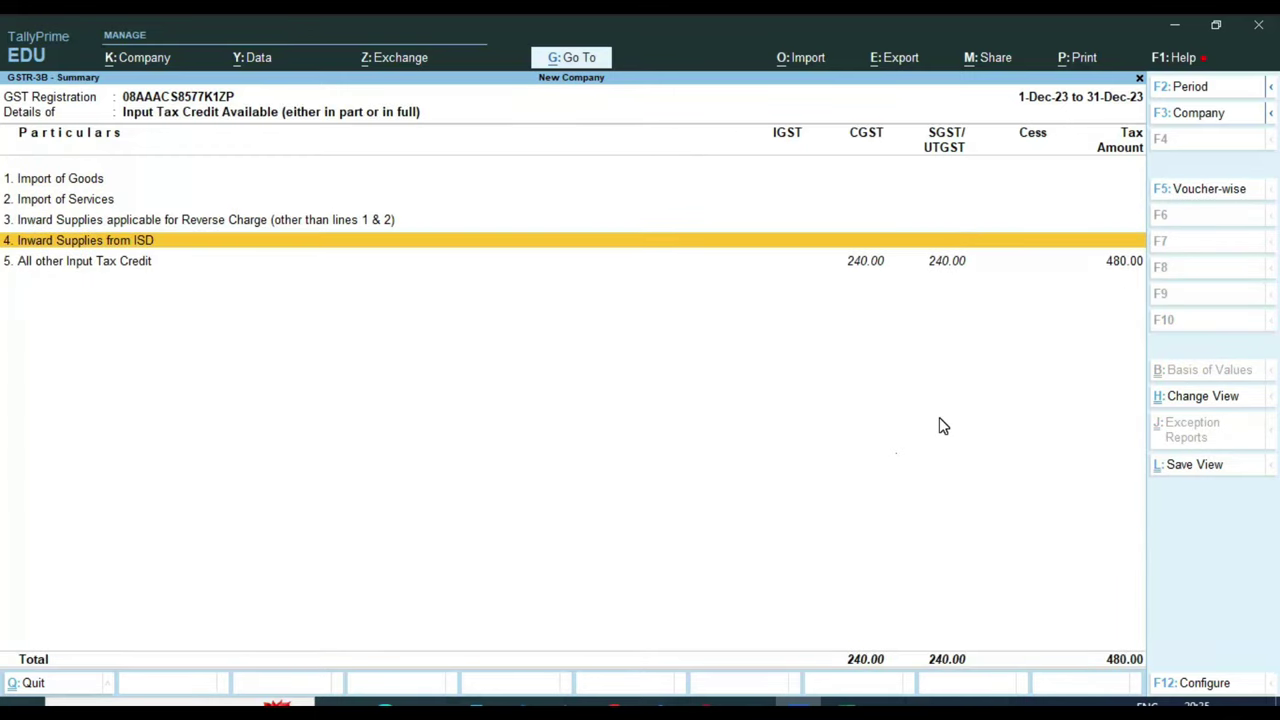
key(Down)
key(Return)
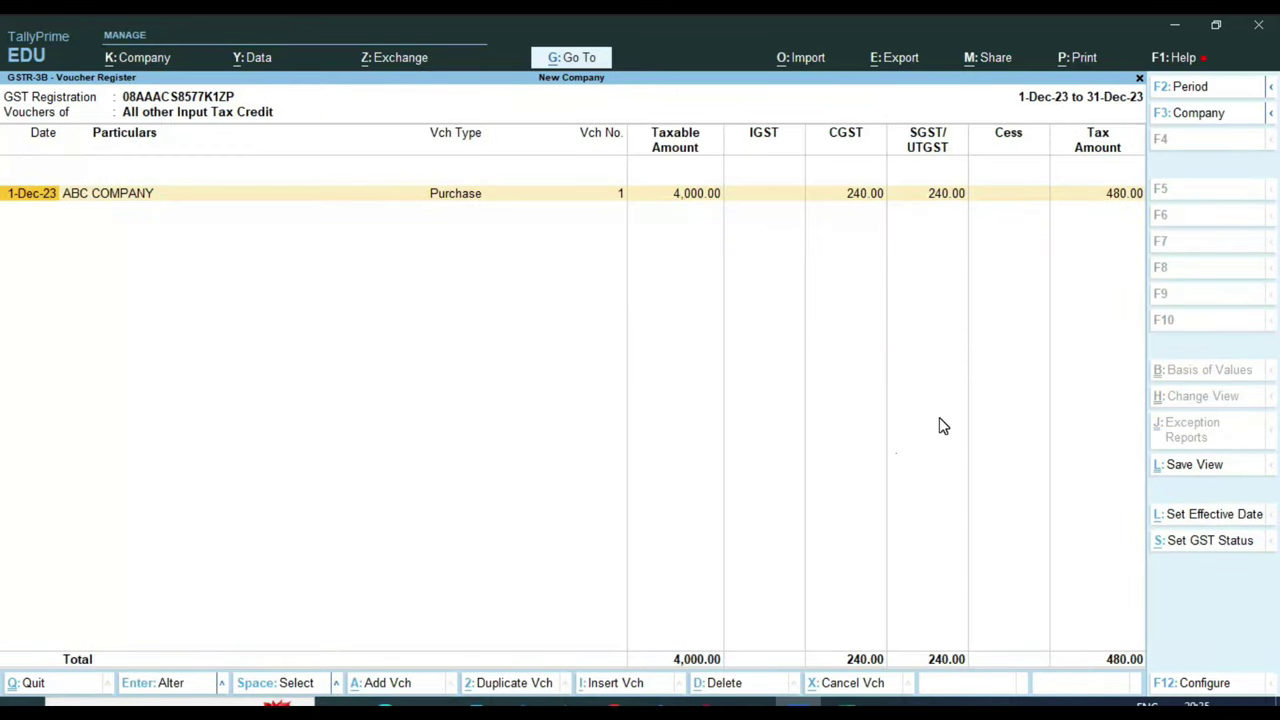
key(ctrl)
key(Escape)
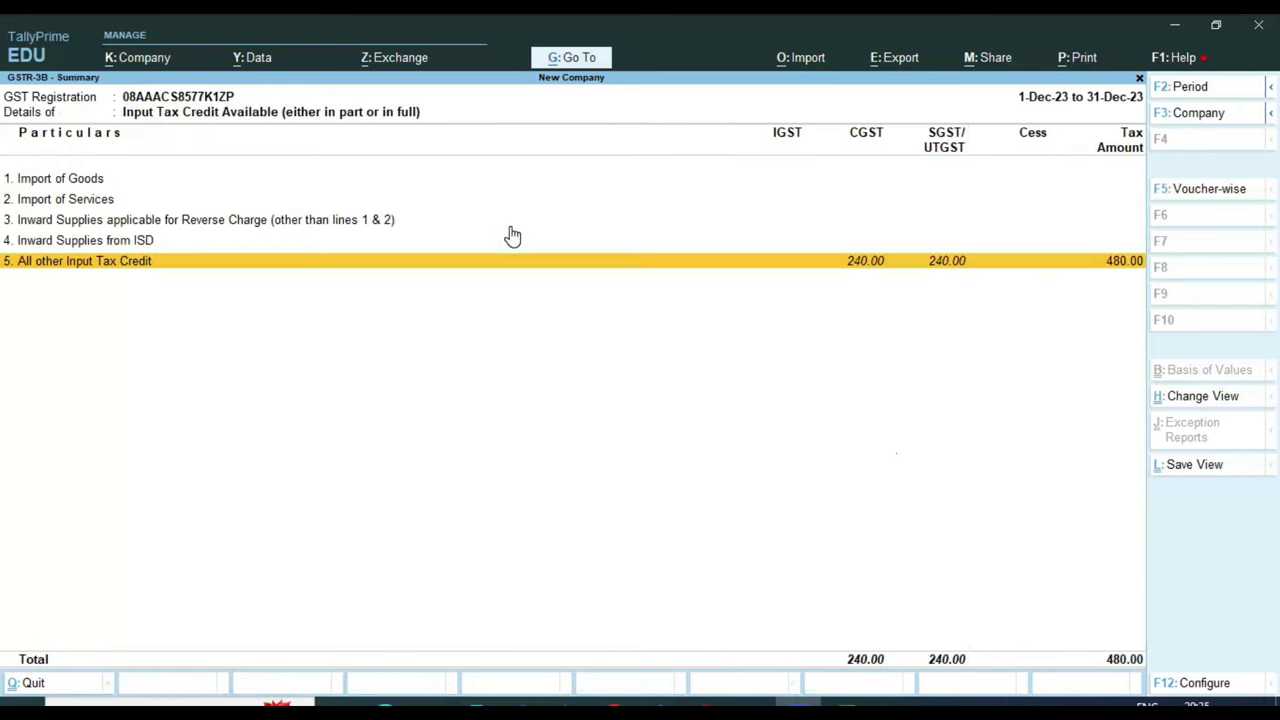
key(Escape)
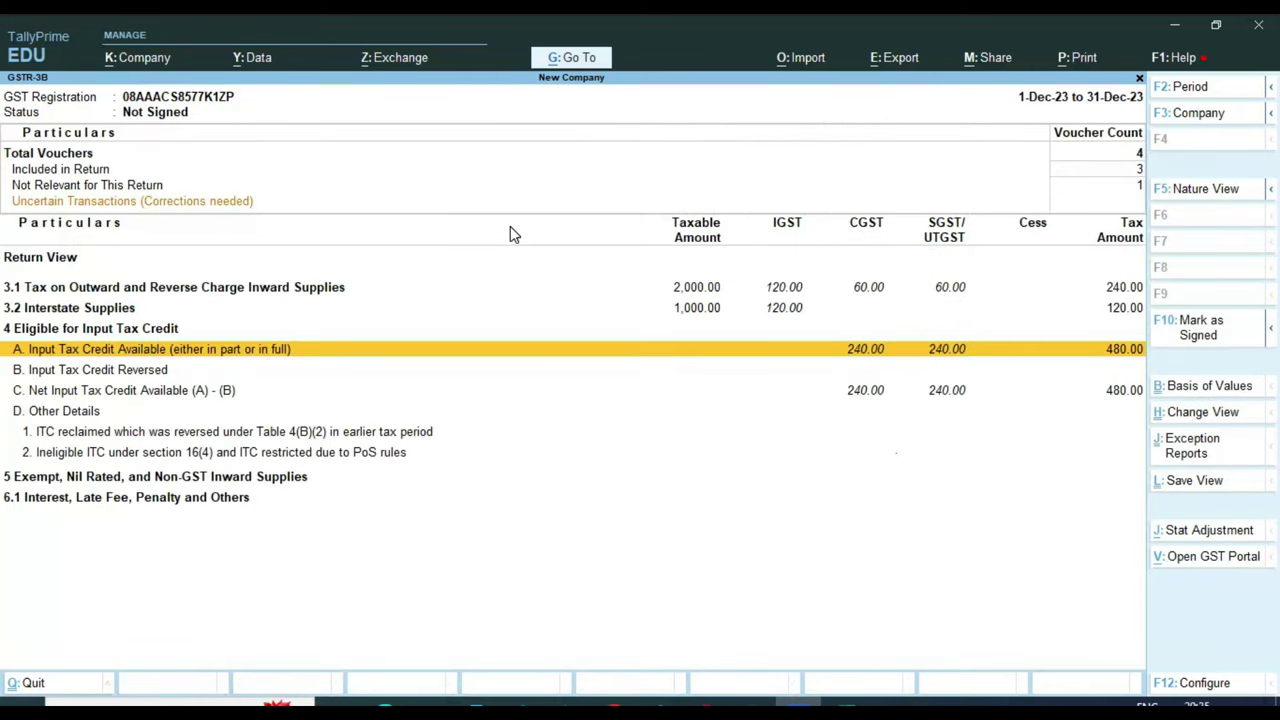
key(Escape)
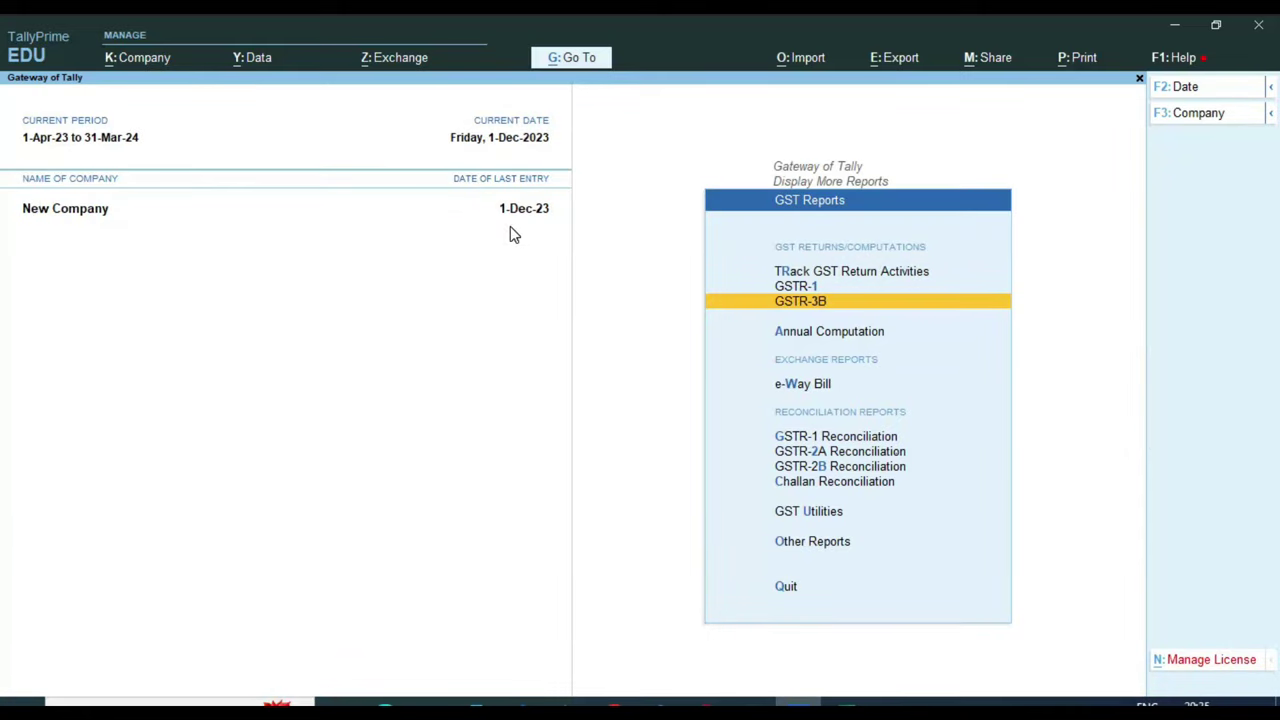